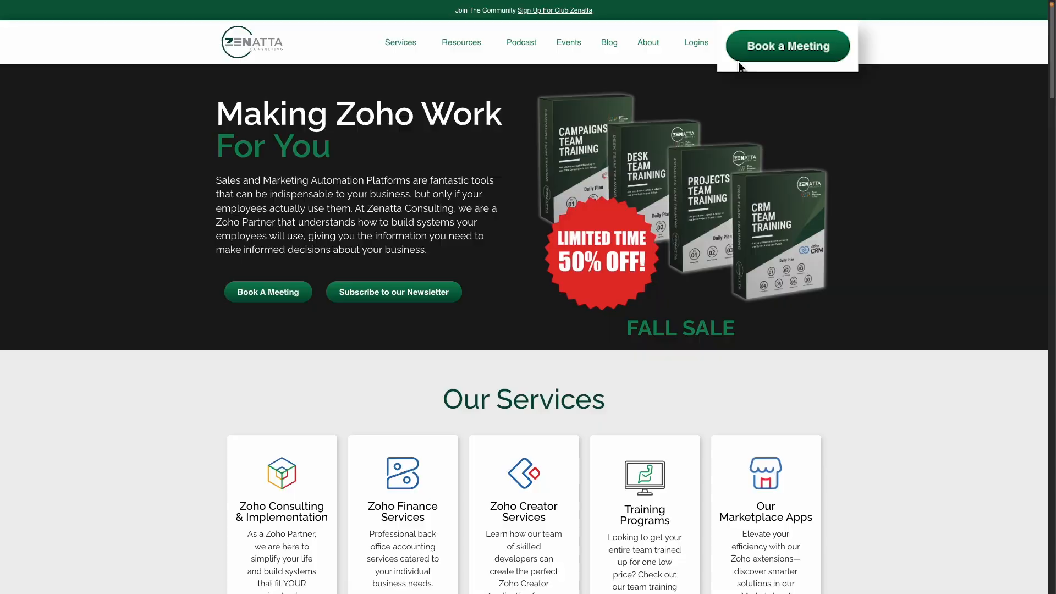
left_click(759, 55)
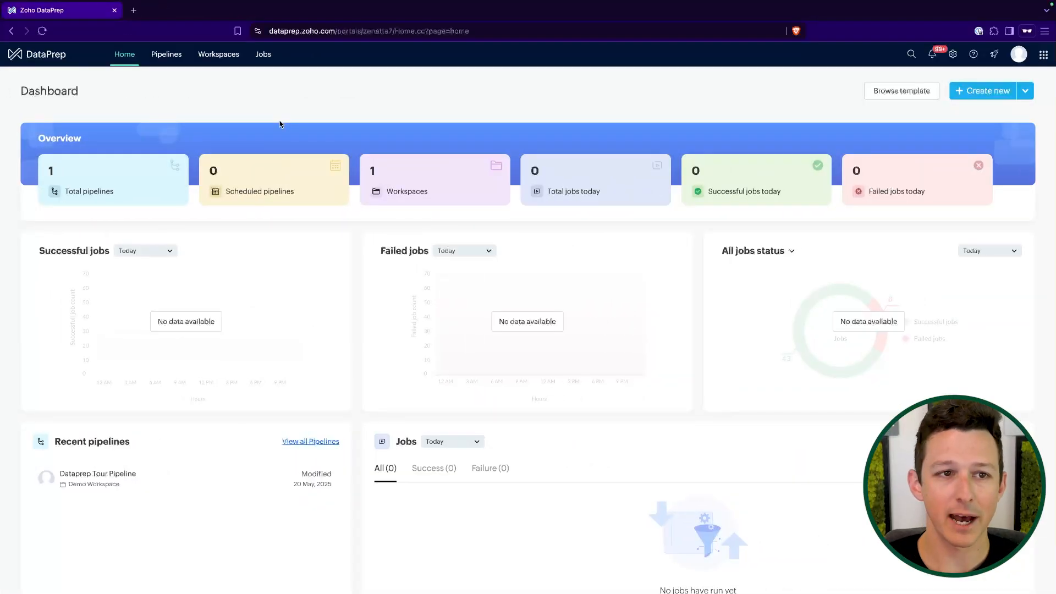
- Look through the DataPrep listings of workspaces, pipelines and jobs
left_click(218, 54)
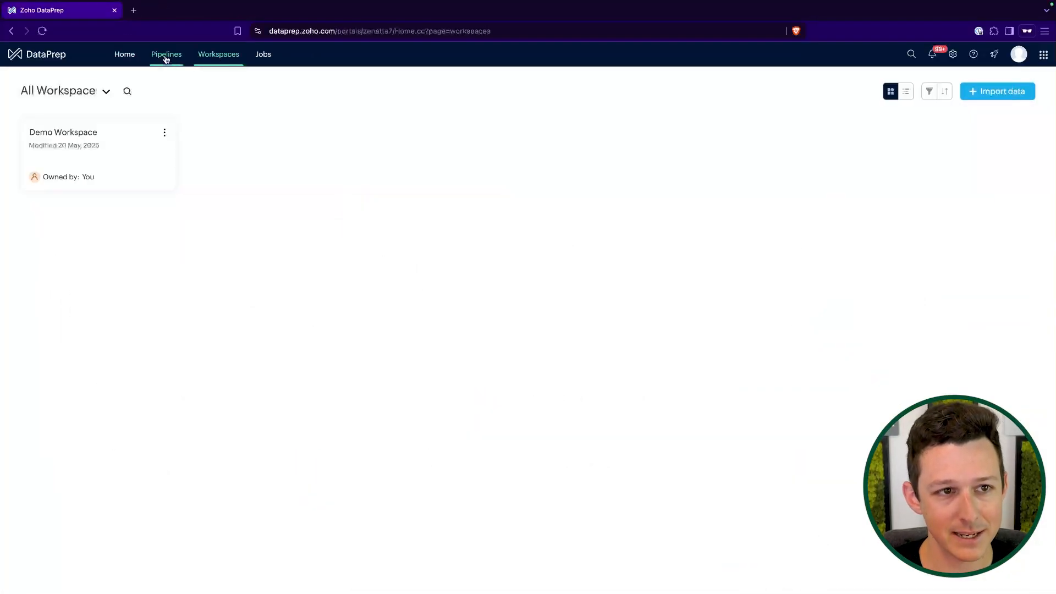
left_click(166, 53)
left_click(218, 54)
left_click(262, 57)
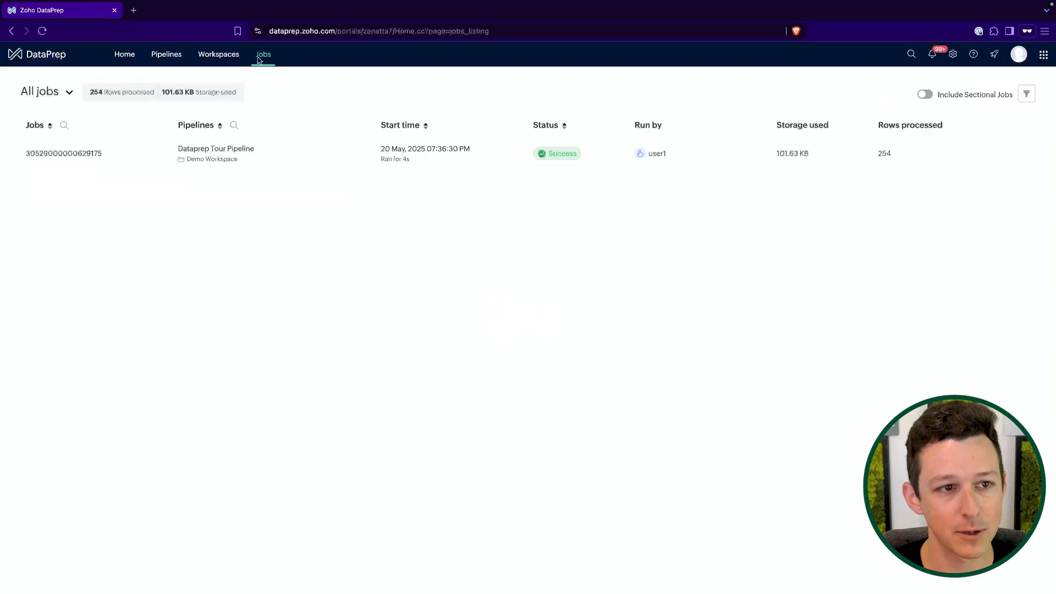
- Look into Demo Workspace from the workspace listing and review the actions available for it
left_click(225, 58)
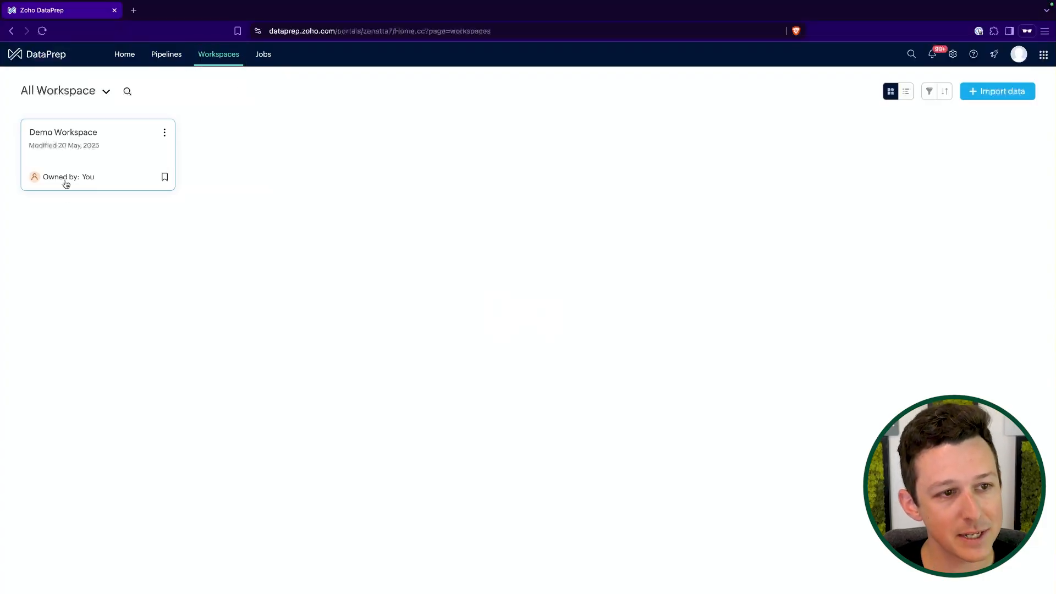
left_click(101, 145)
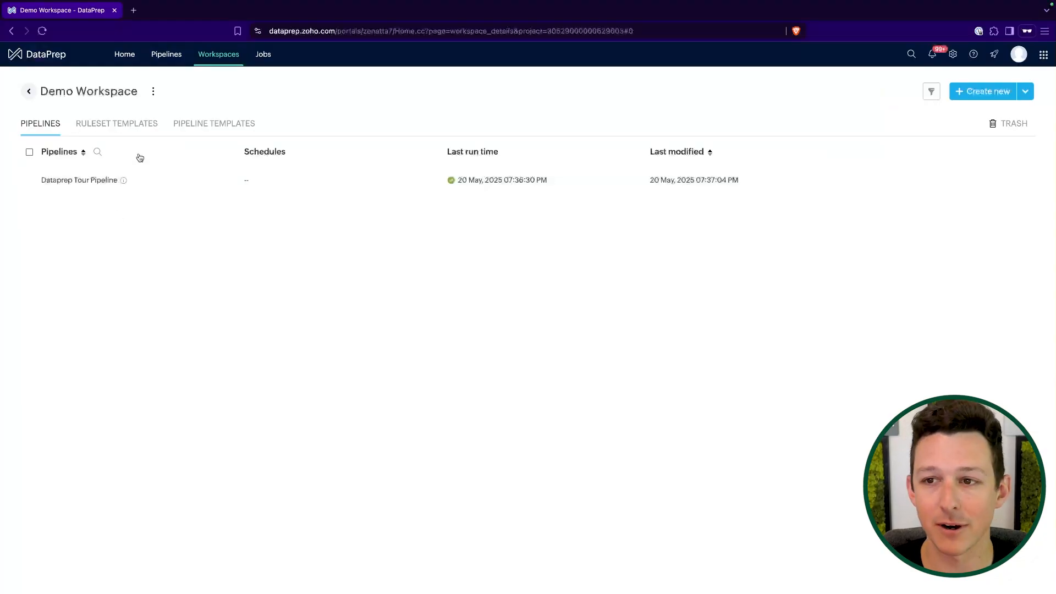
left_click(30, 91)
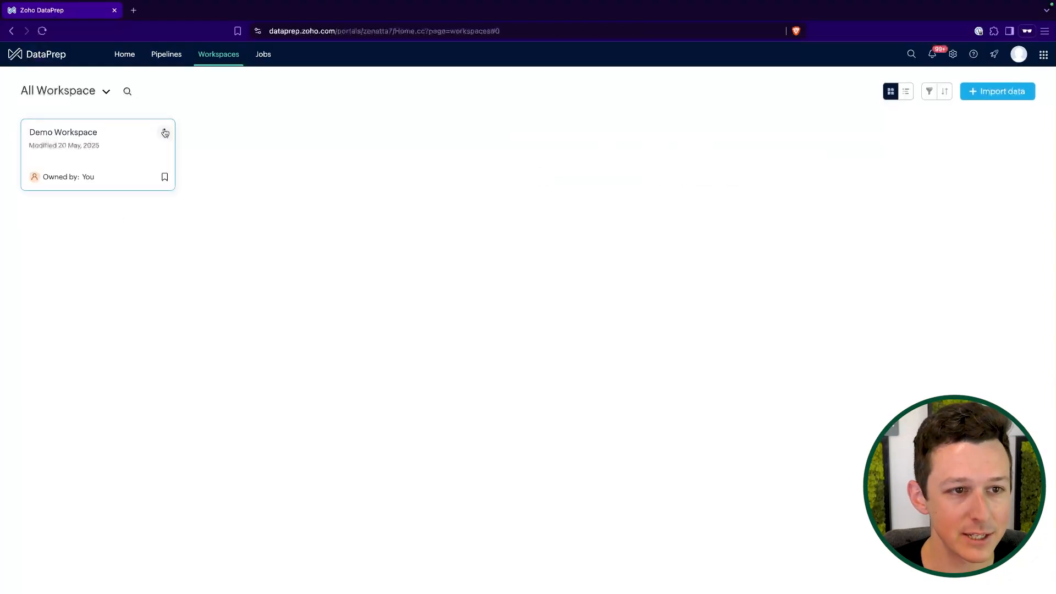
left_click(164, 132)
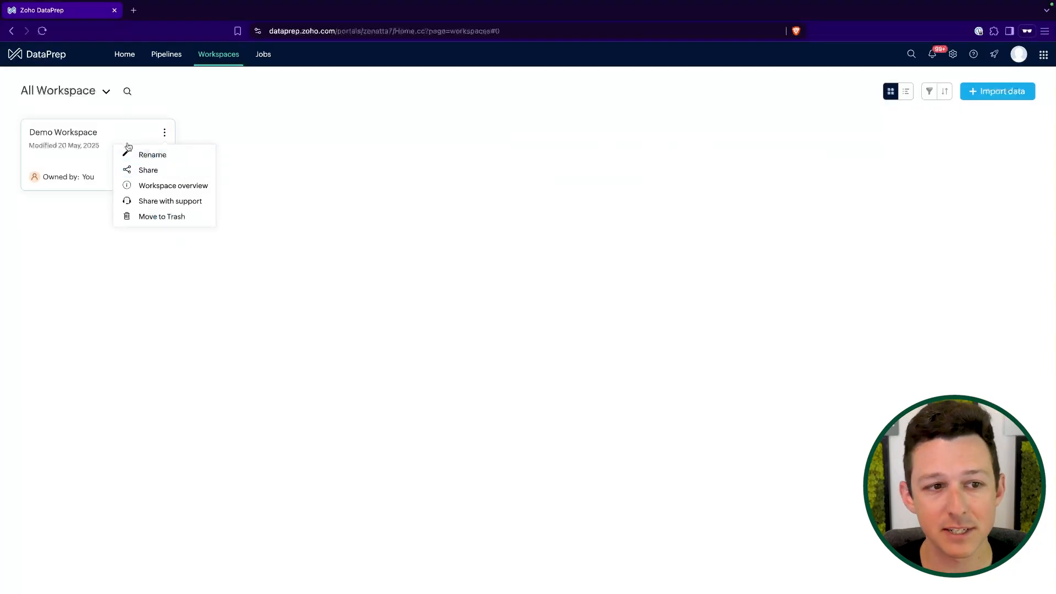
left_click(398, 281)
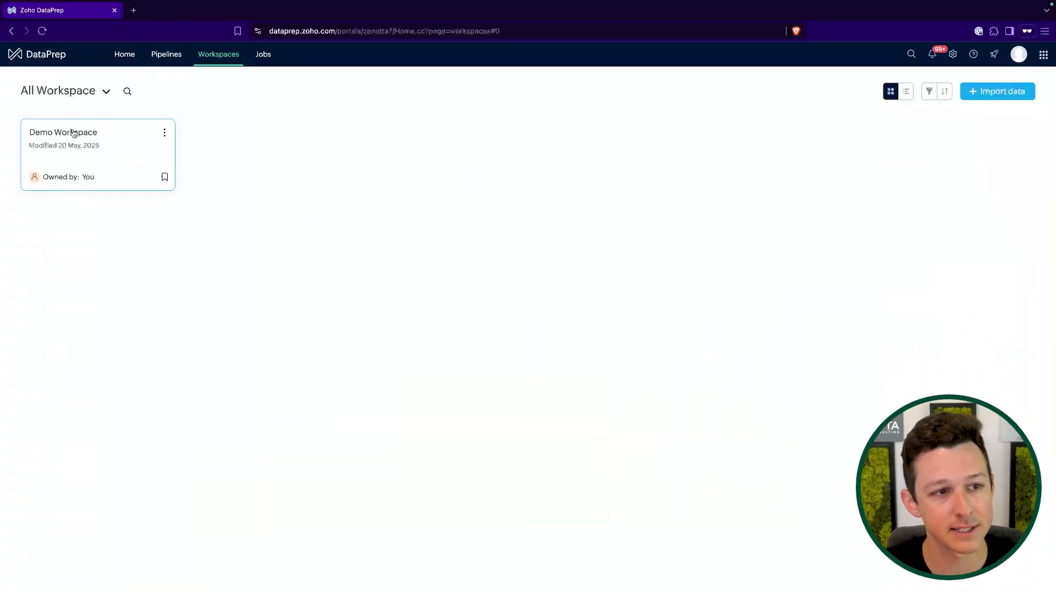
- Open Dataprep Tour Pipeline in Demo Workspace and inspect the Sample dataset_1 stage's data preview and the Local file destination's details
left_click(73, 133)
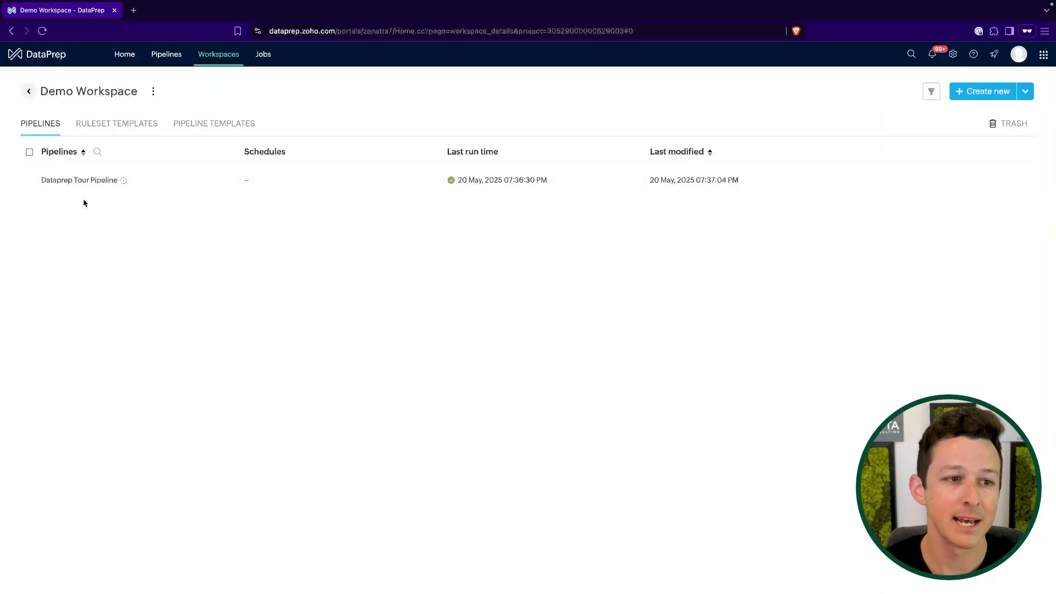
left_click(92, 181)
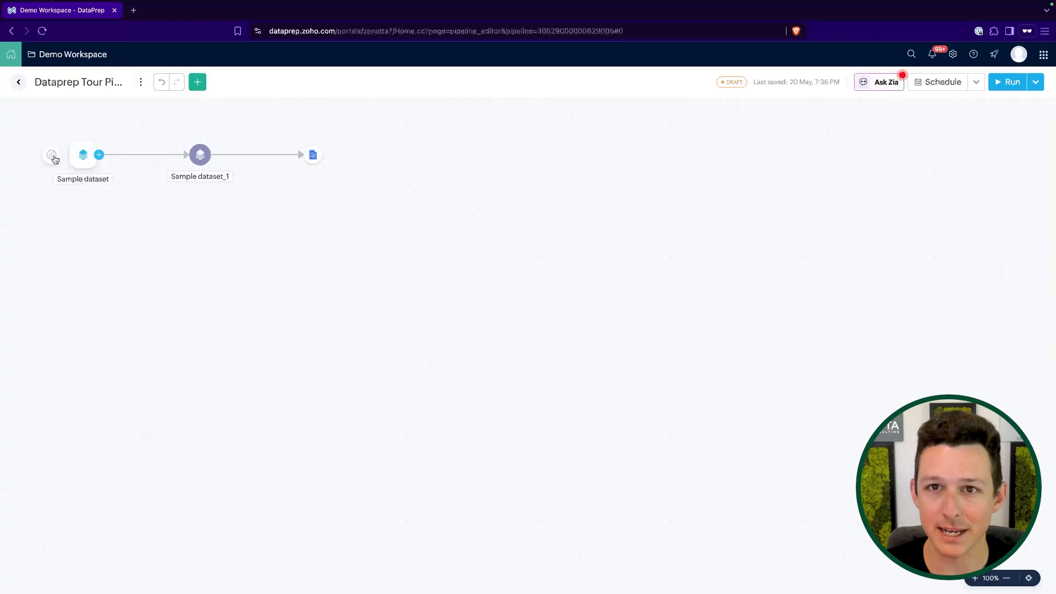
left_click(199, 154)
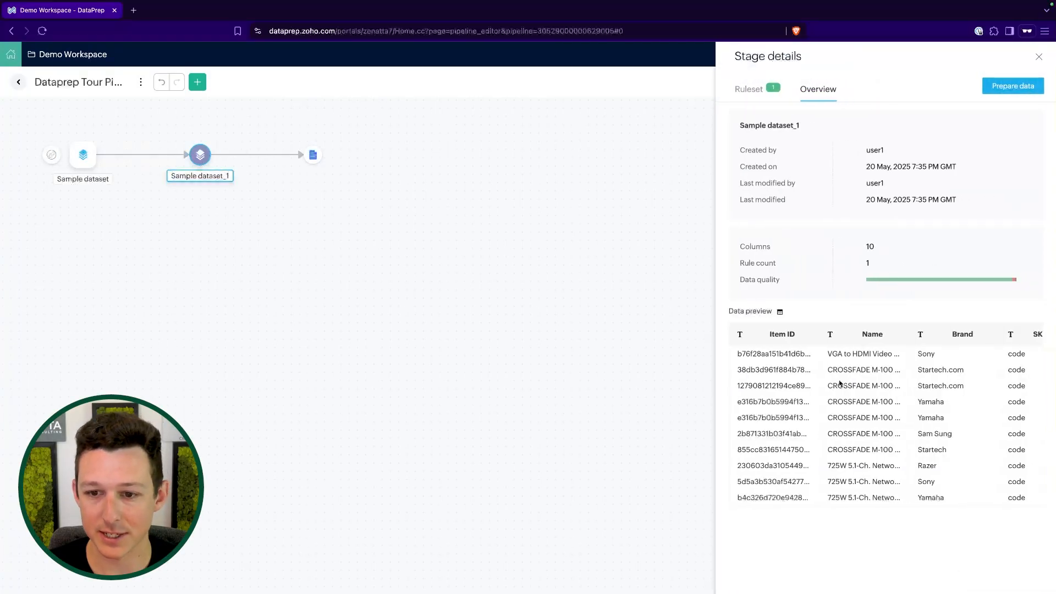
scroll(831, 380, "right", 10)
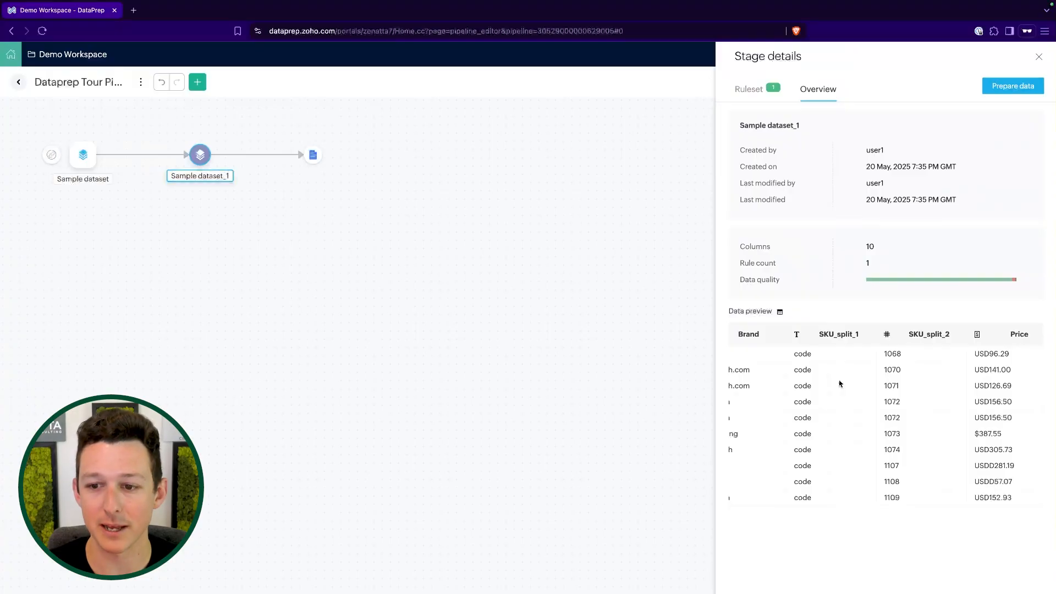
left_click(313, 155)
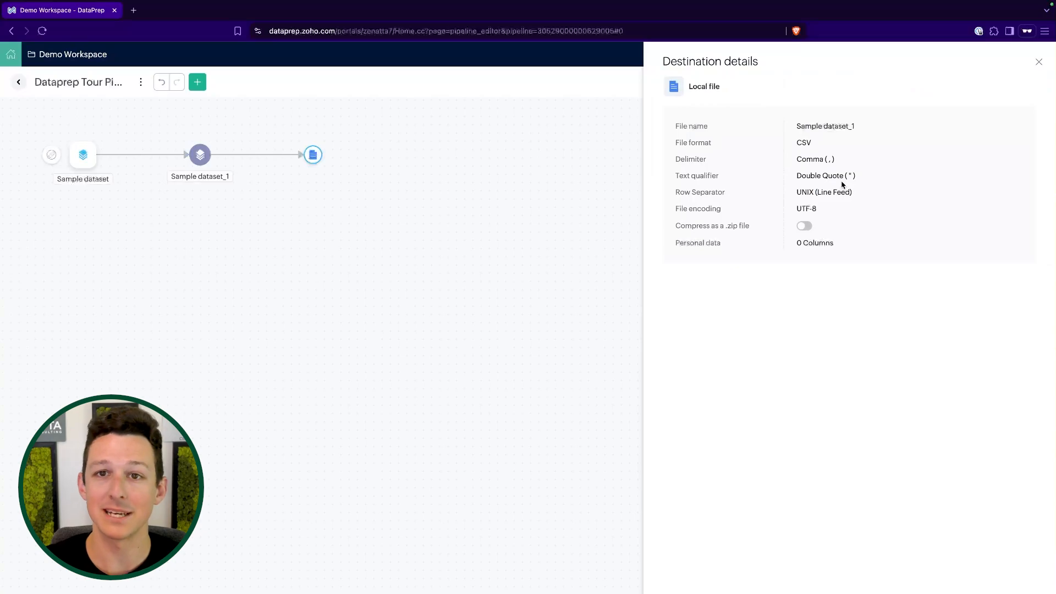
key("Escape")
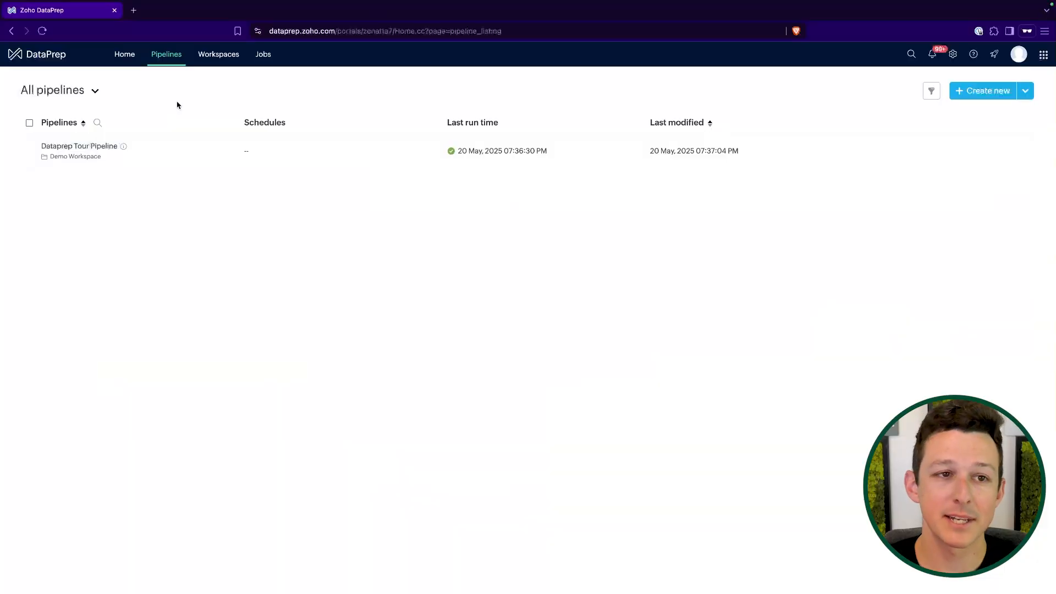
- Examine the overview and output of the Dataprep Tour Pipeline job's summary, and return to the jobs listing
left_click(261, 58)
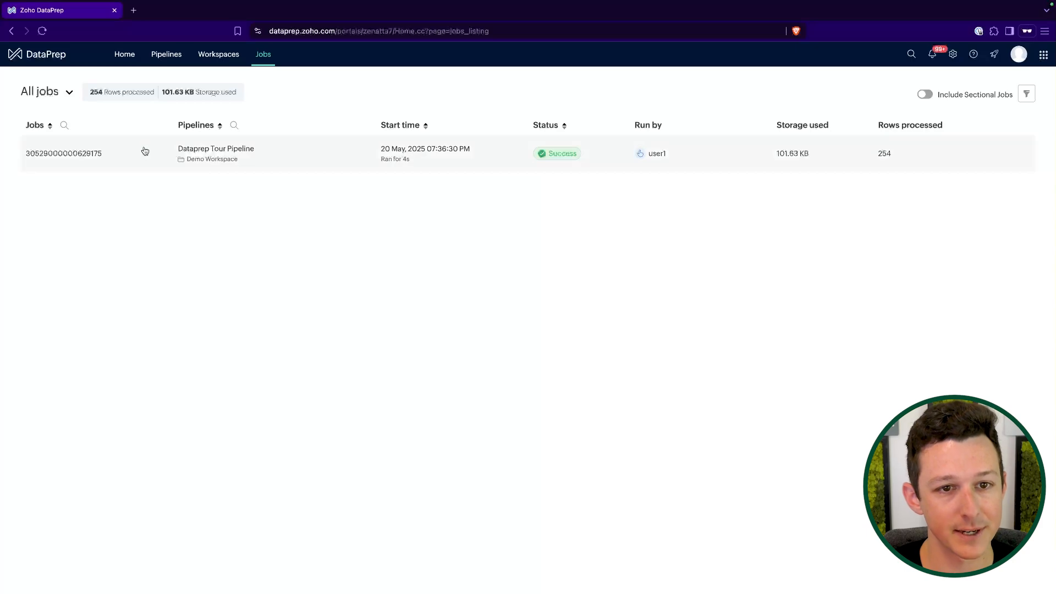
left_click(144, 151)
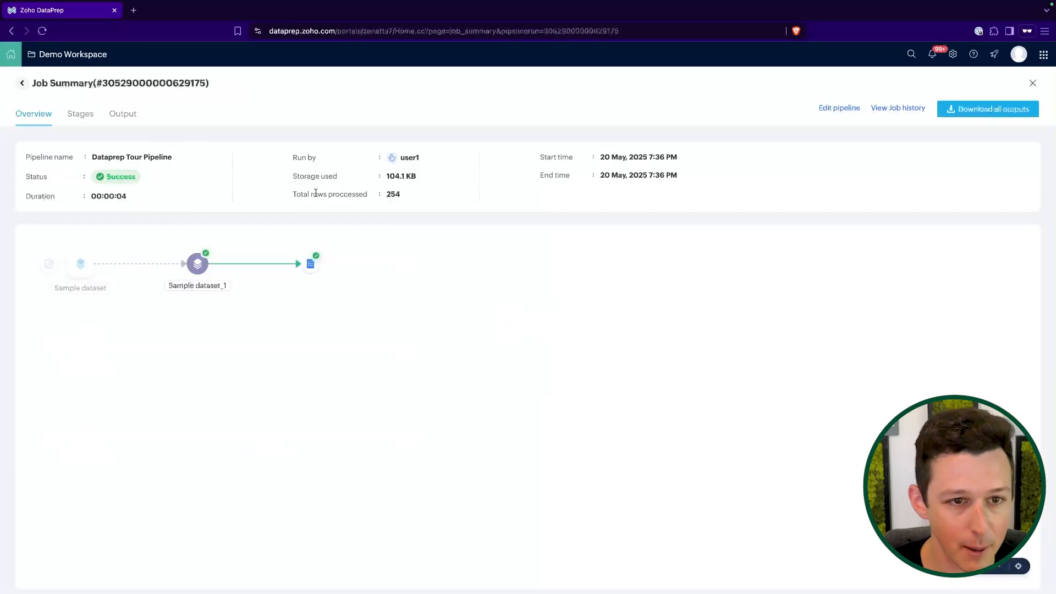
triple_click(379, 198)
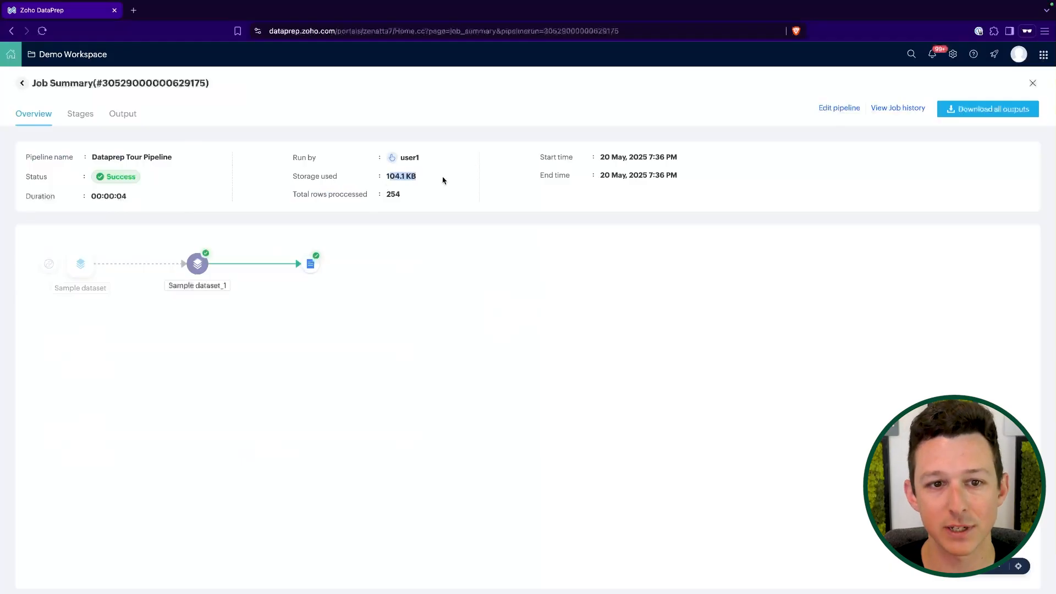
left_click(123, 113)
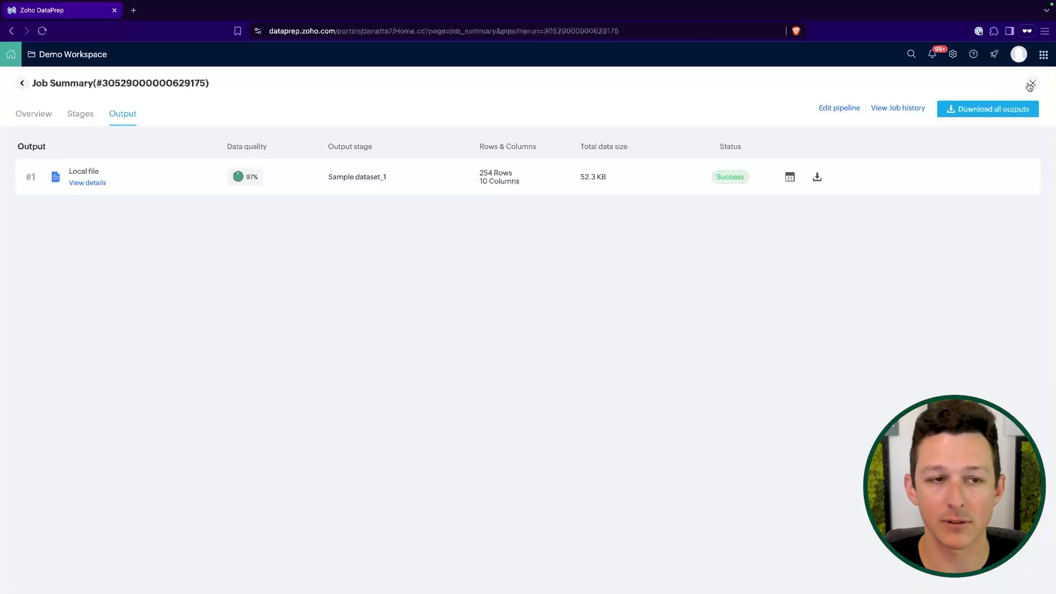
left_click(23, 84)
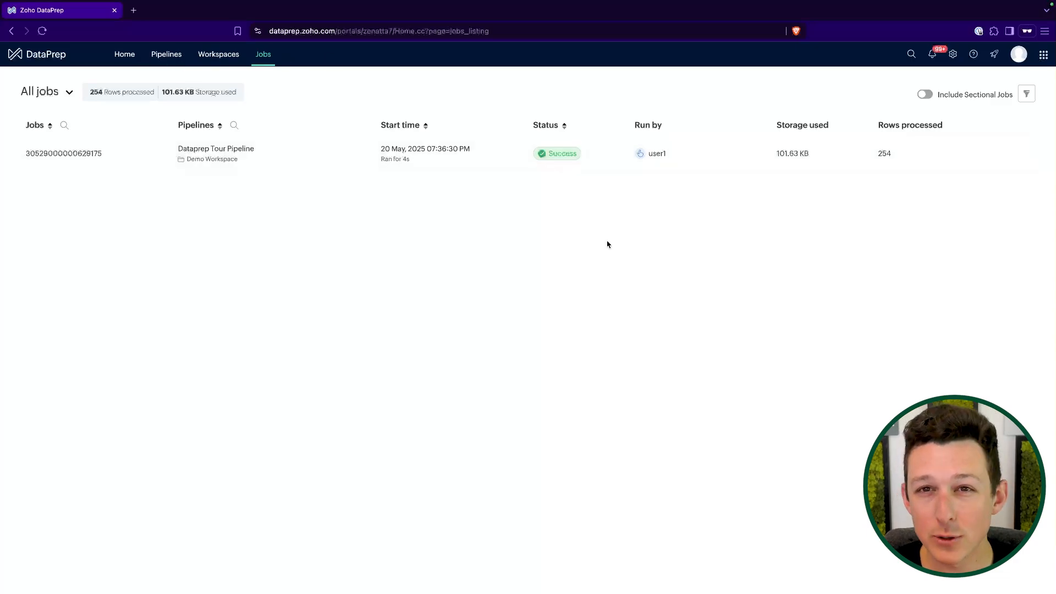
- Examine the organization's subscription usage in the settings, especially the rows processed and the purchased rows
left_click(953, 54)
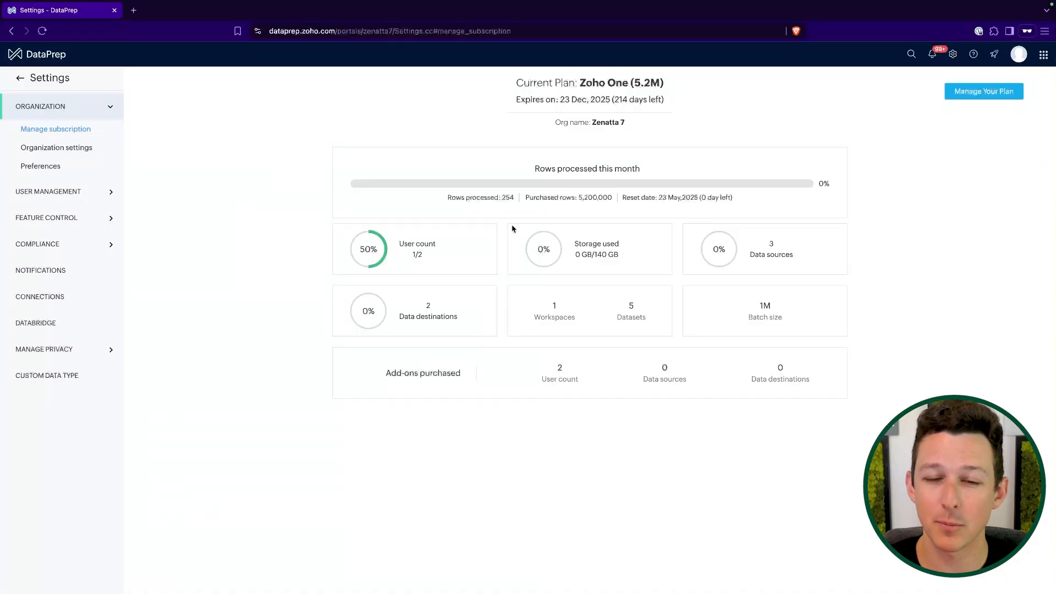
left_click_drag(479, 161, 679, 327)
left_click(691, 413)
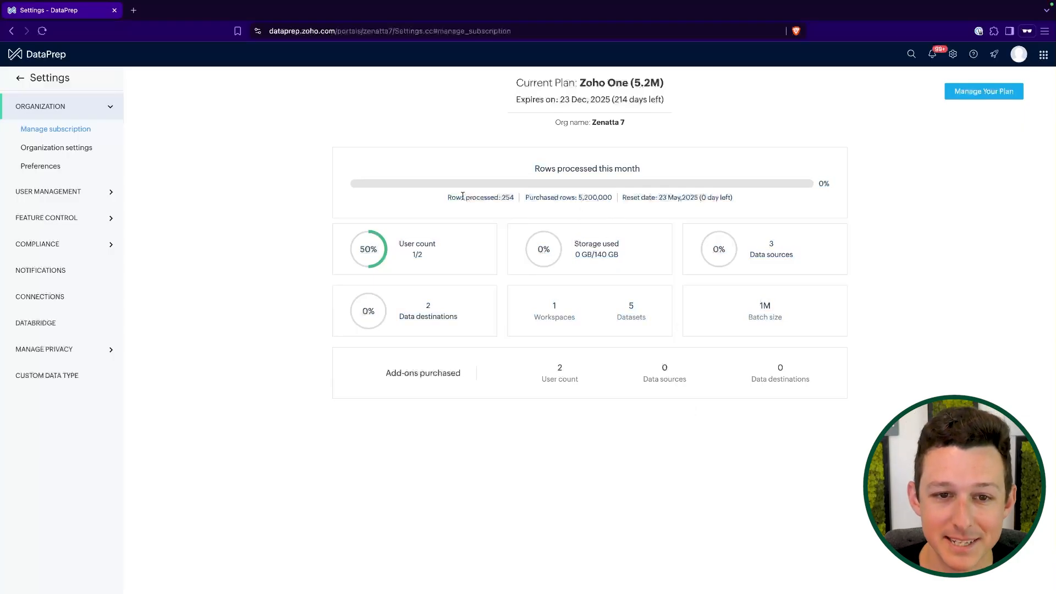
left_click_drag(446, 199, 622, 204)
left_click(620, 204)
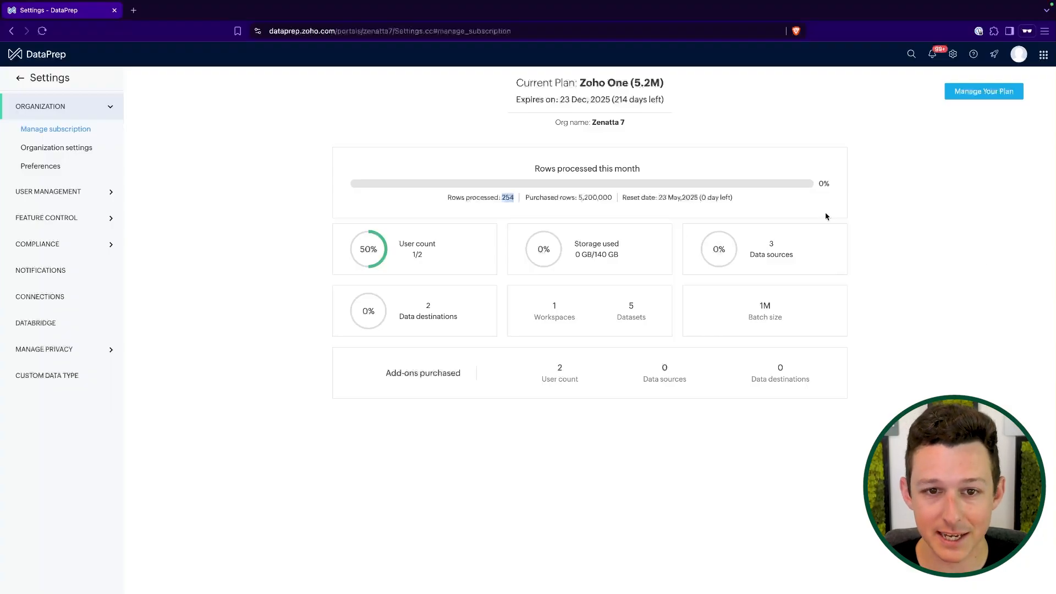
triple_click(506, 197)
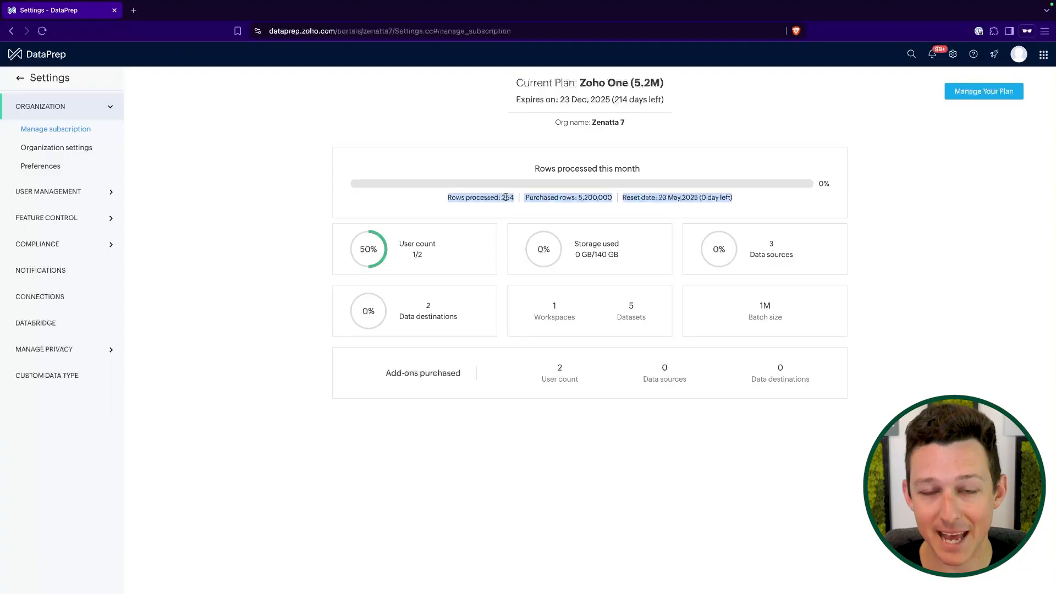
left_click(505, 197)
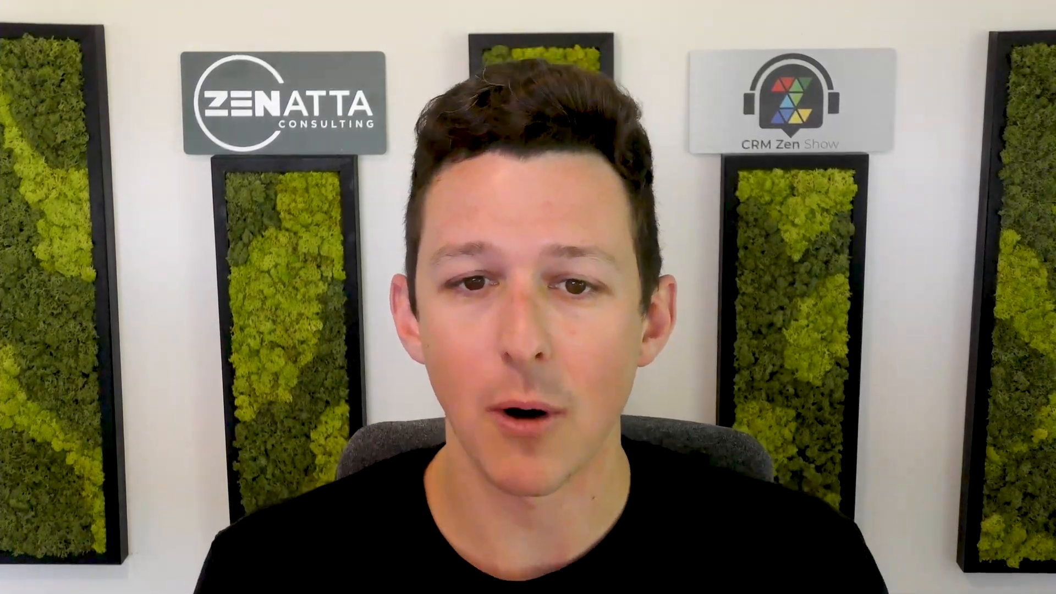
left_click_drag(524, 198, 611, 200)
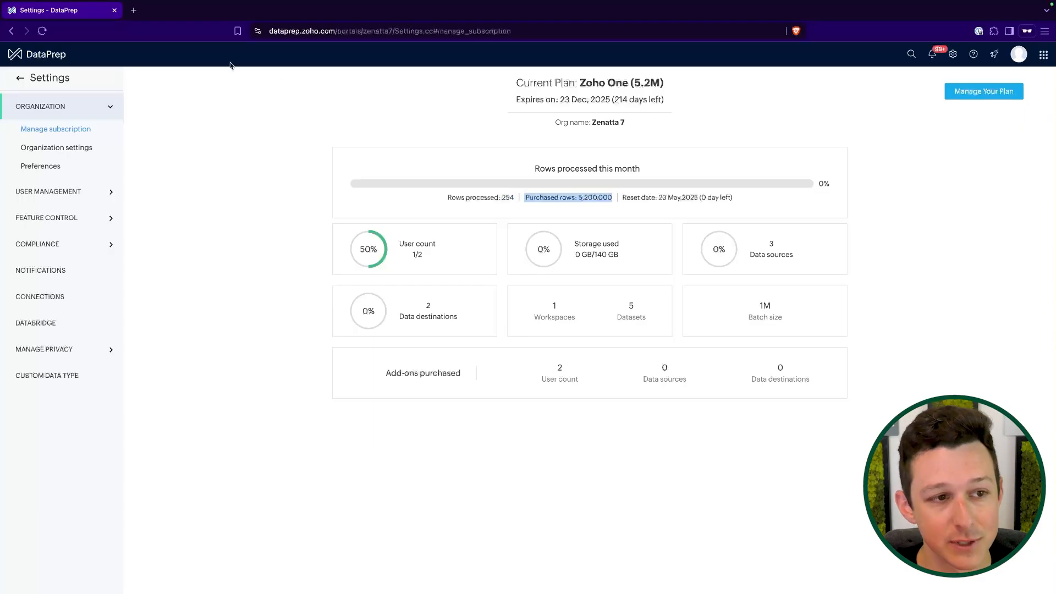
- Review the user access settings and the feature controls, including the OpenAI integration and its optional features
left_click(57, 193)
left_click(54, 175)
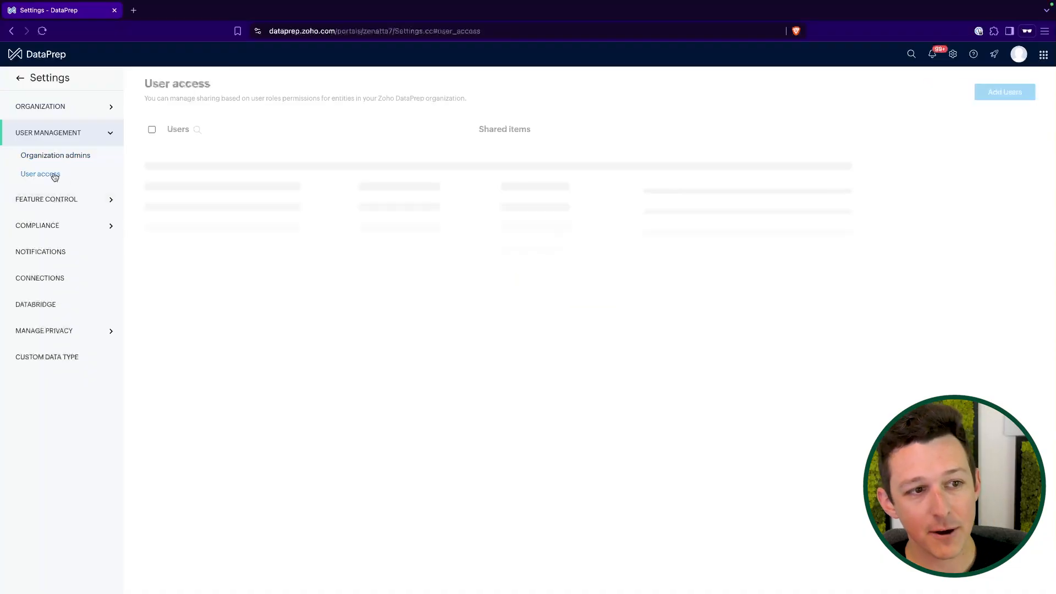
left_click(53, 203)
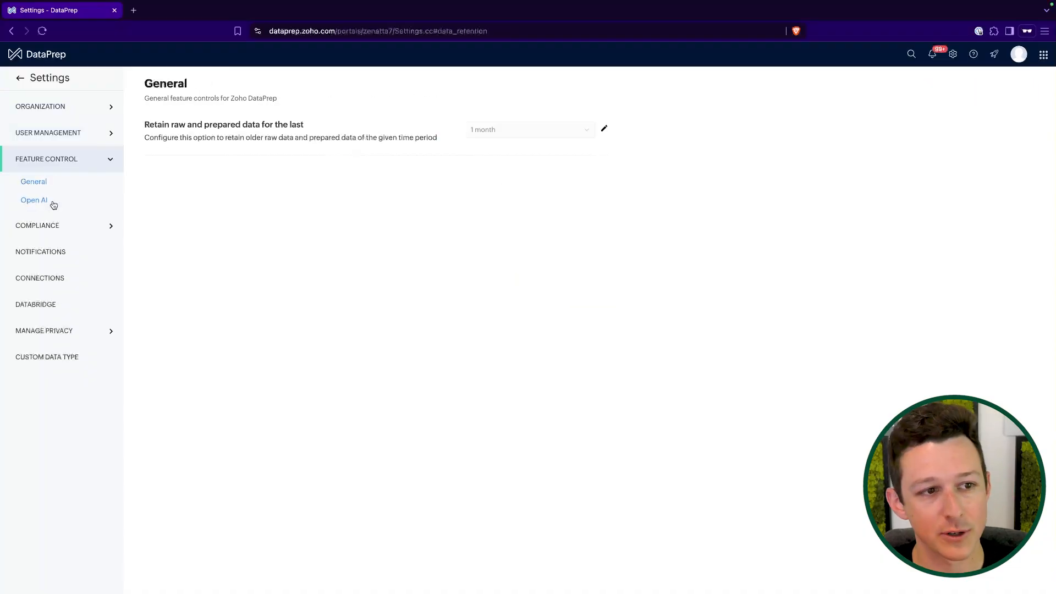
left_click(47, 199)
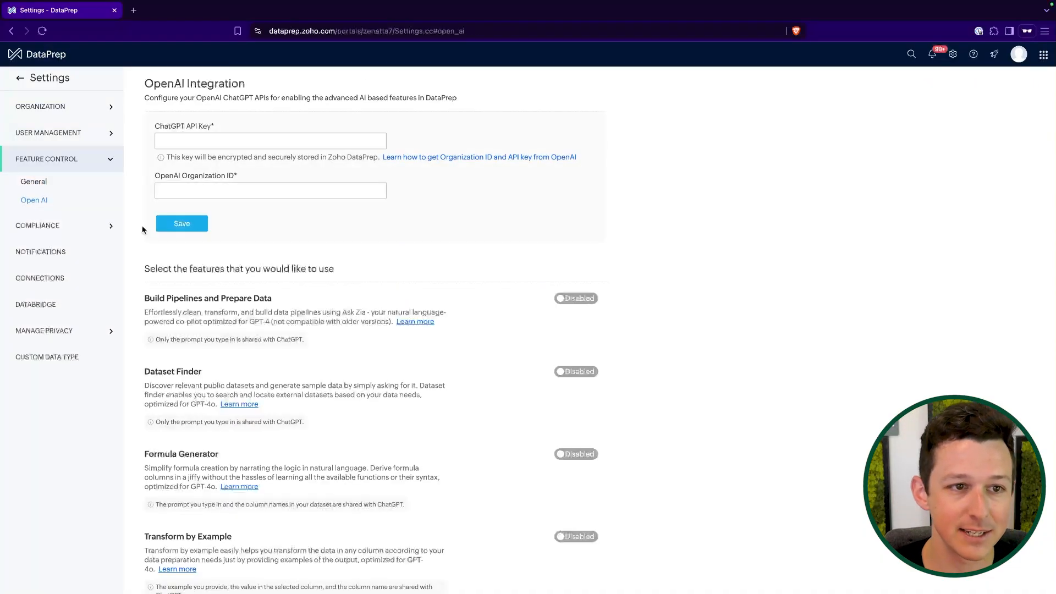
scroll(253, 172, "down", 1)
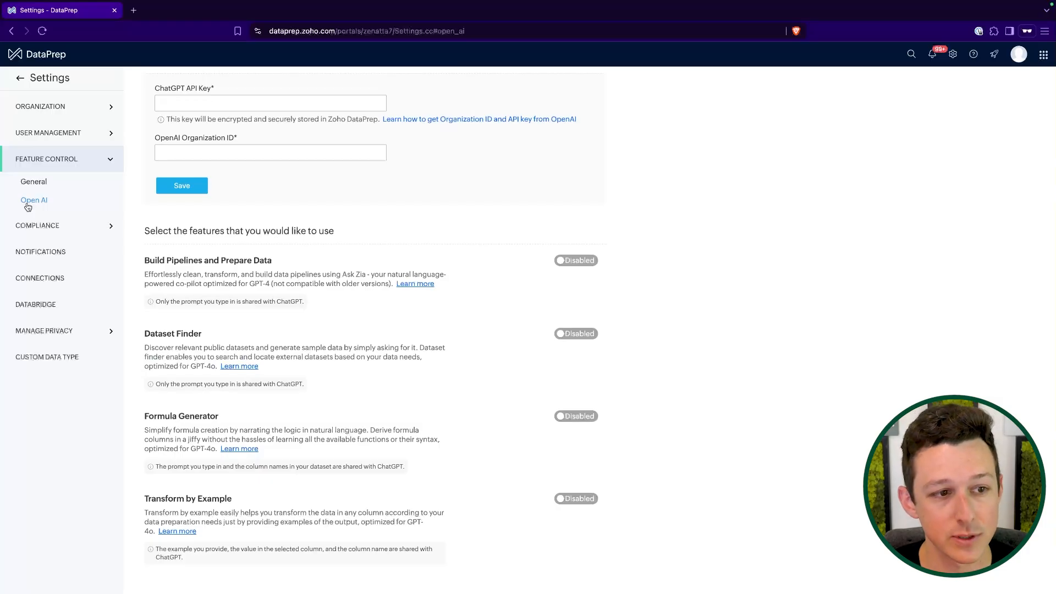
- Review the audit and HIPAA compliance settings and the notification settings, including the alert for processed rows nearing the licensed limit
left_click(37, 227)
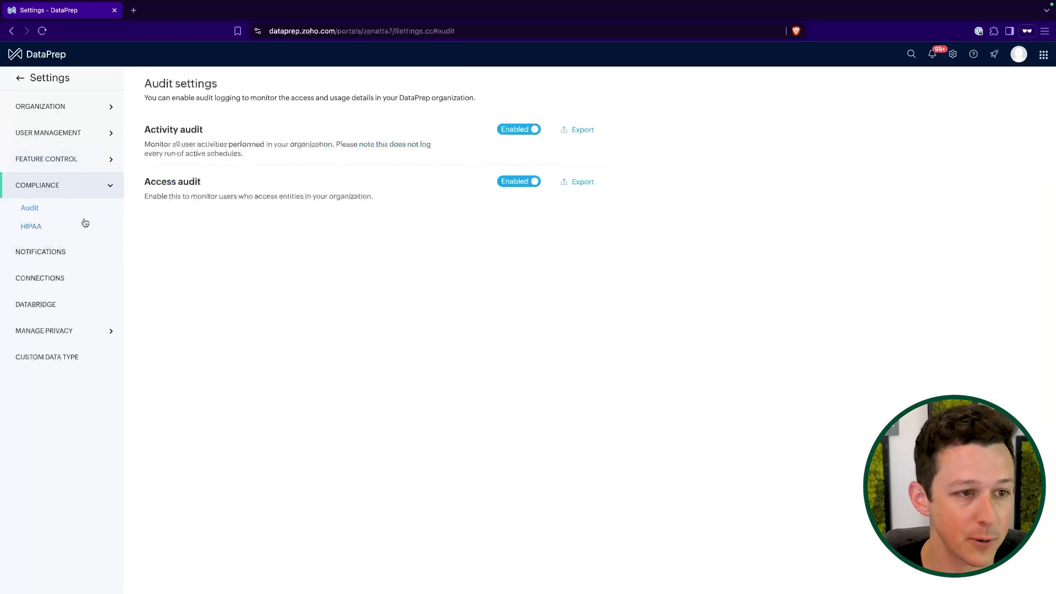
left_click(64, 228)
left_click(56, 252)
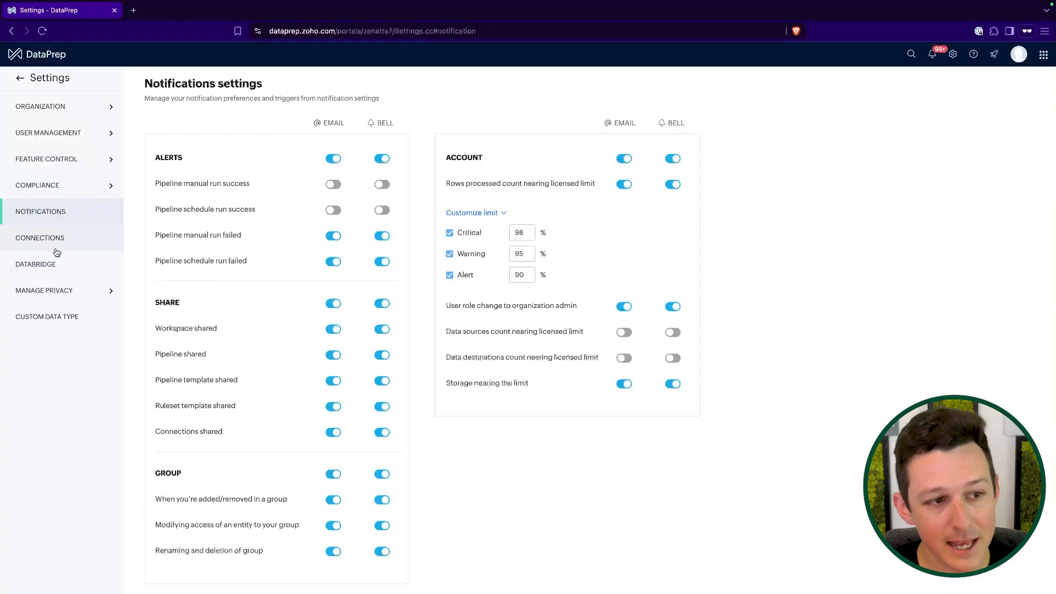
scroll(408, 254, "down", 1)
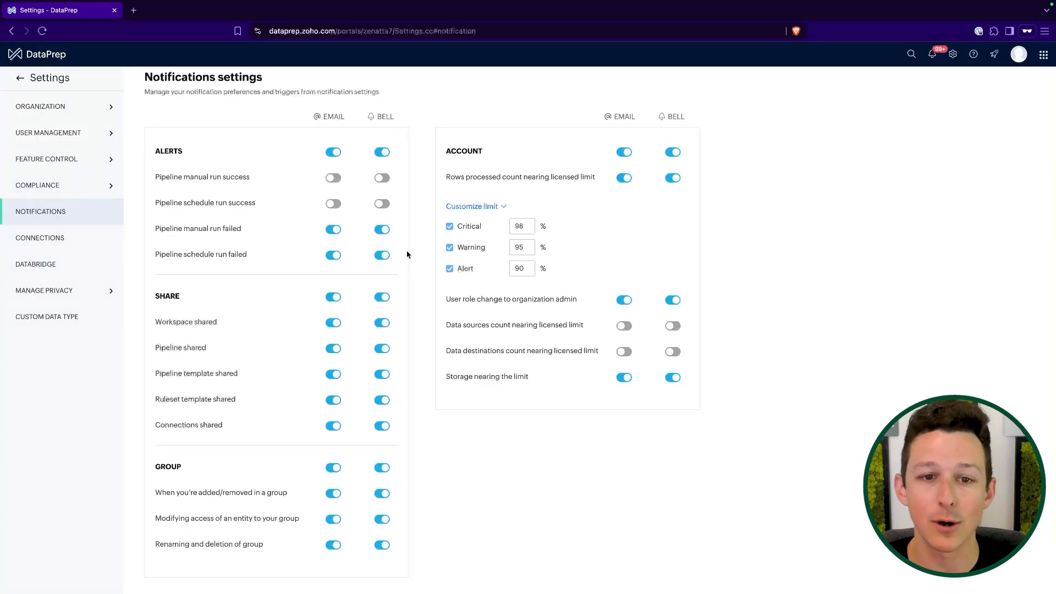
left_click_drag(460, 179, 583, 177)
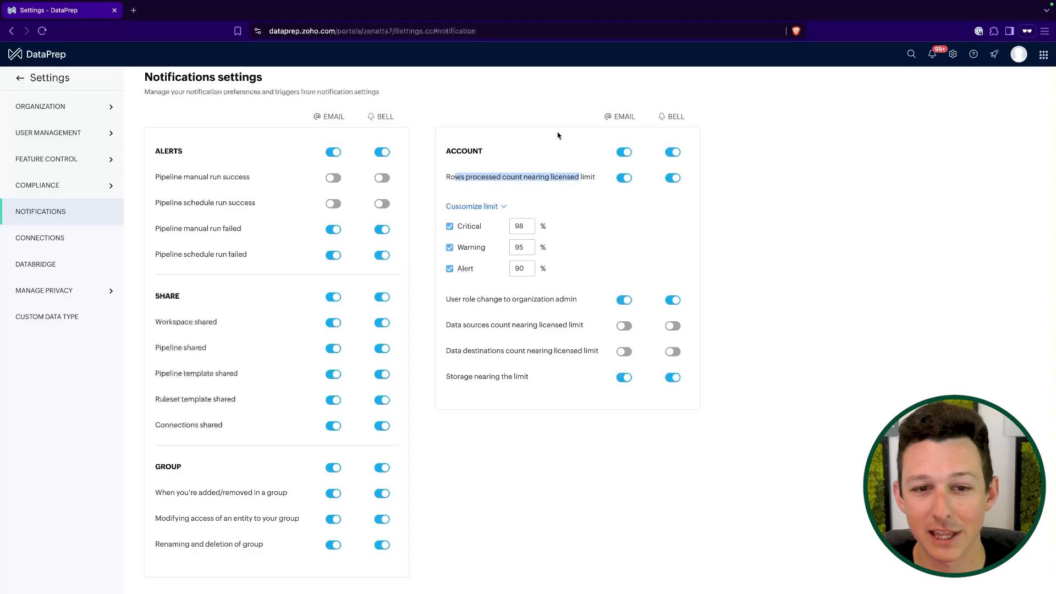
left_click(559, 134)
- Review the saved connections and Databridge settings, including how Databridge links an internal network to DataPrep
left_click(68, 245)
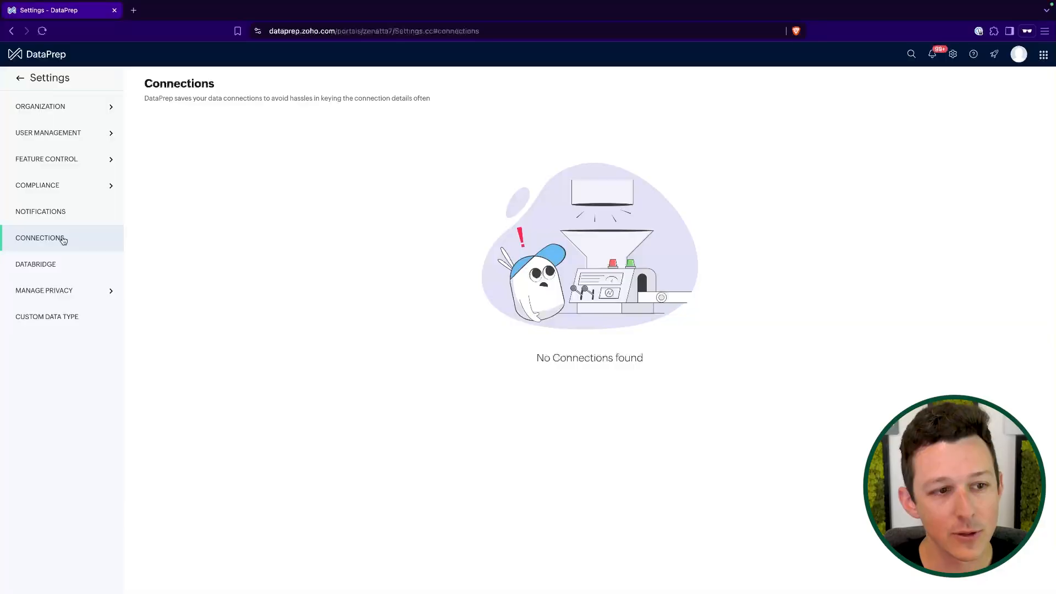
left_click(52, 265)
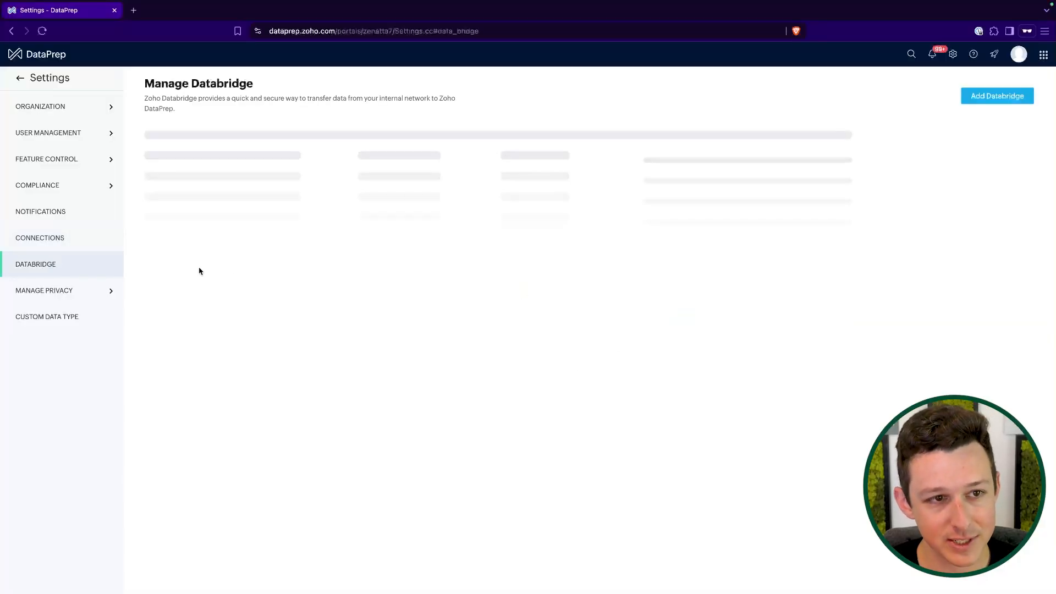
left_click_drag(174, 127, 214, 127)
left_click(213, 127)
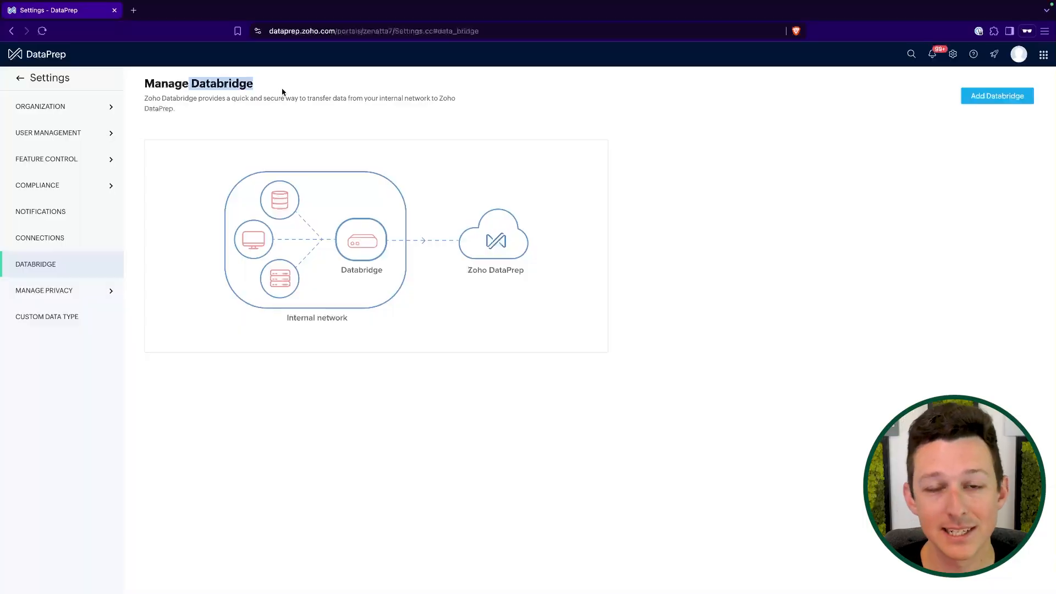
left_click(284, 91)
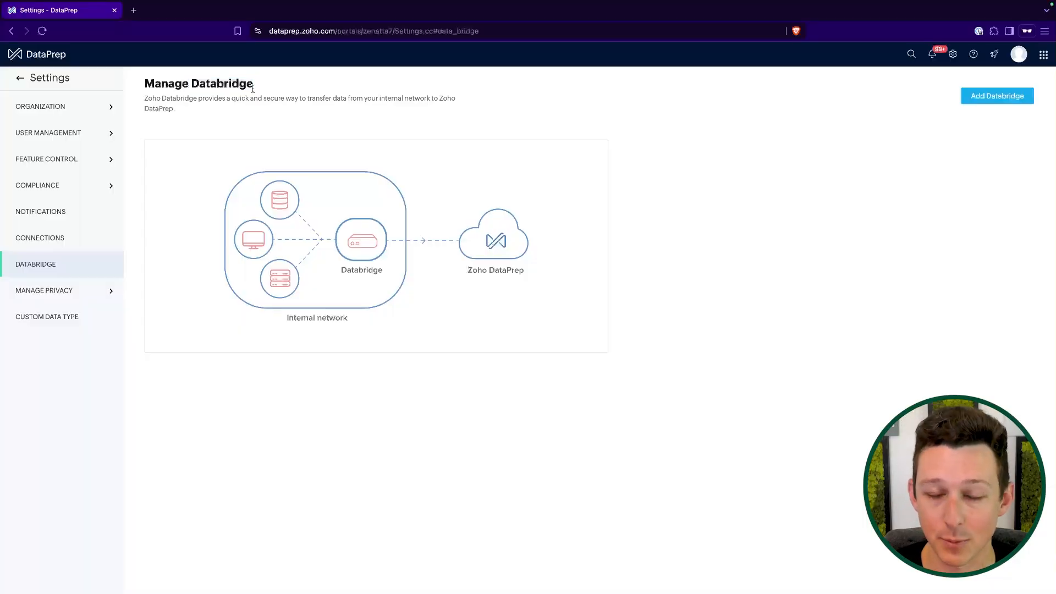
- Review the privacy controls, personal data audit and custom data type settings
left_click(56, 296)
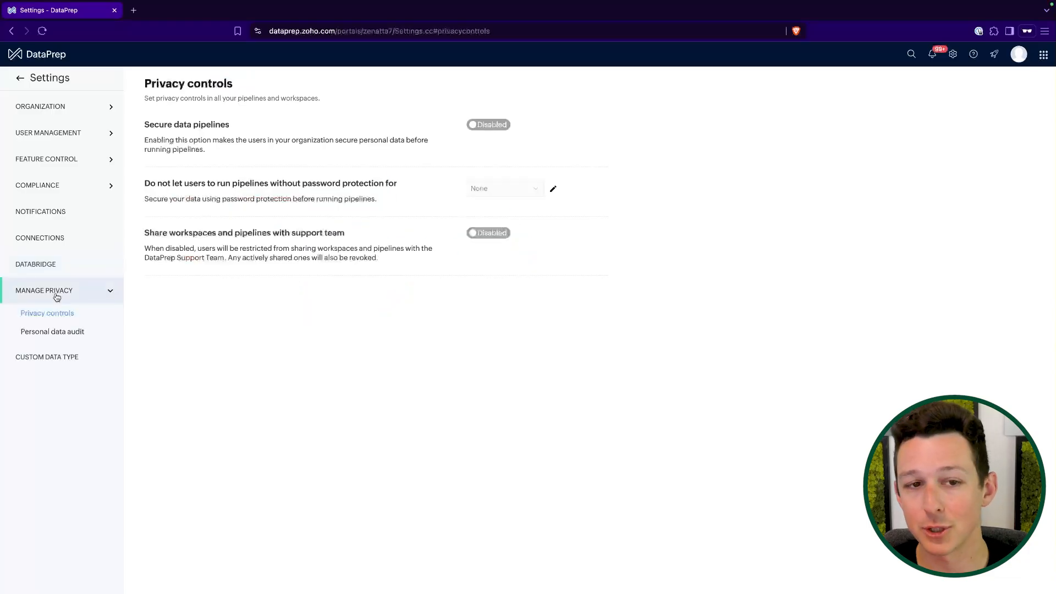
left_click(63, 333)
left_click(58, 314)
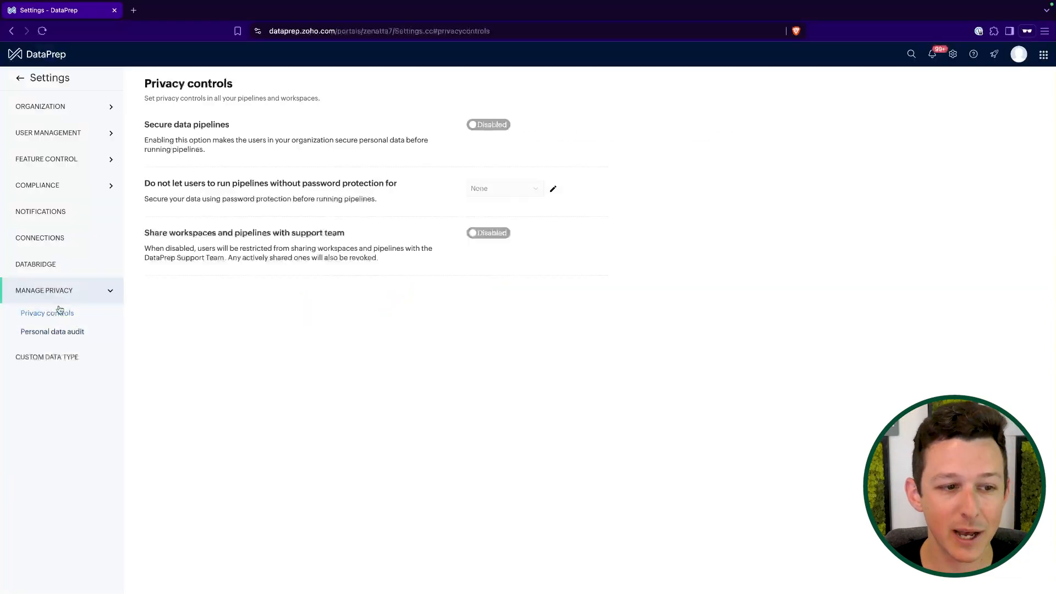
left_click(56, 358)
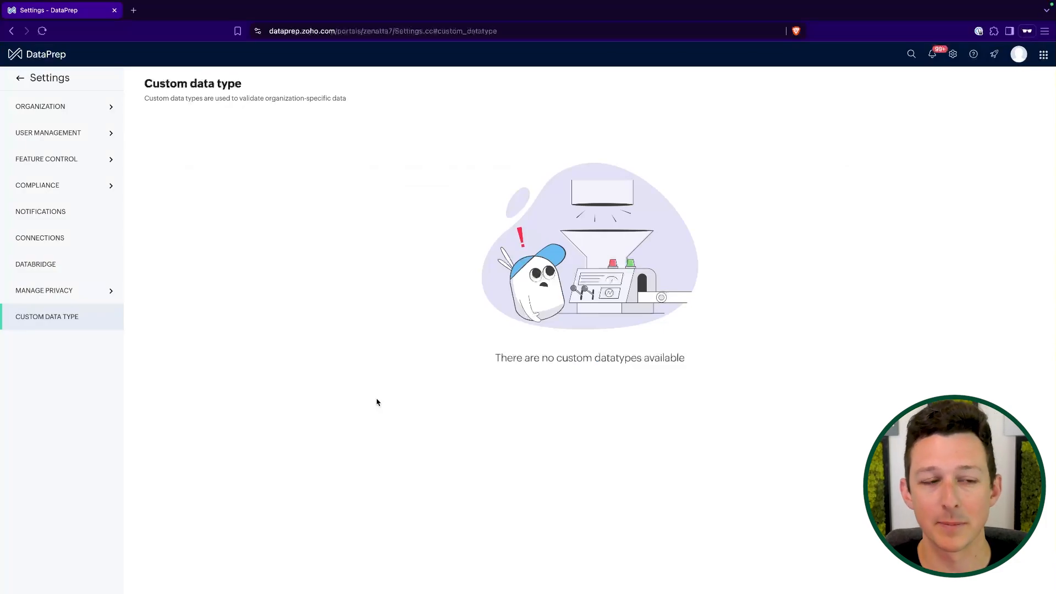
- Leave the settings and create a new pipeline in the Demo Workspace
left_click(20, 78)
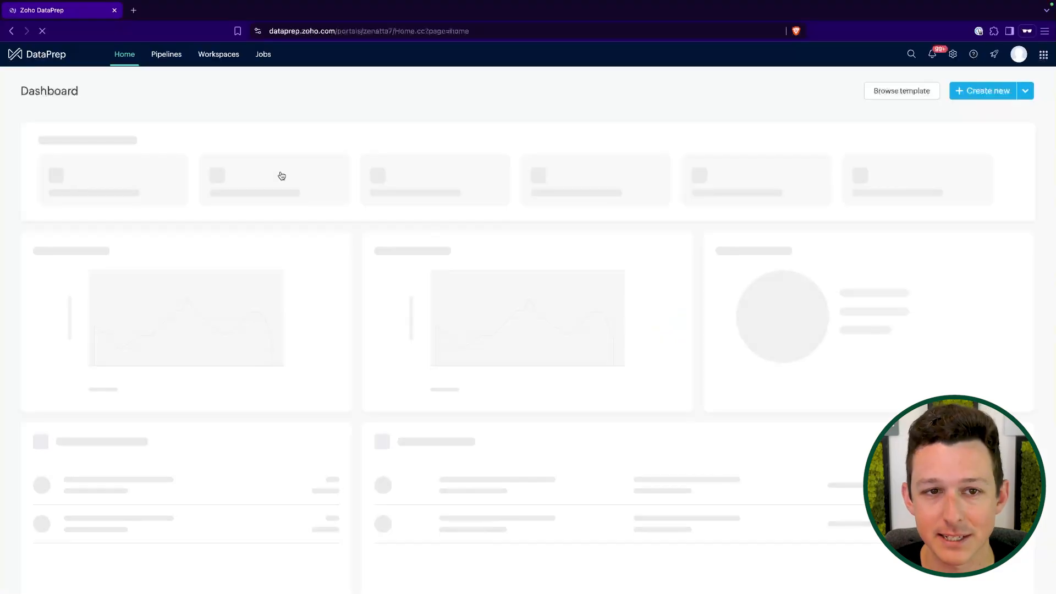
left_click(223, 56)
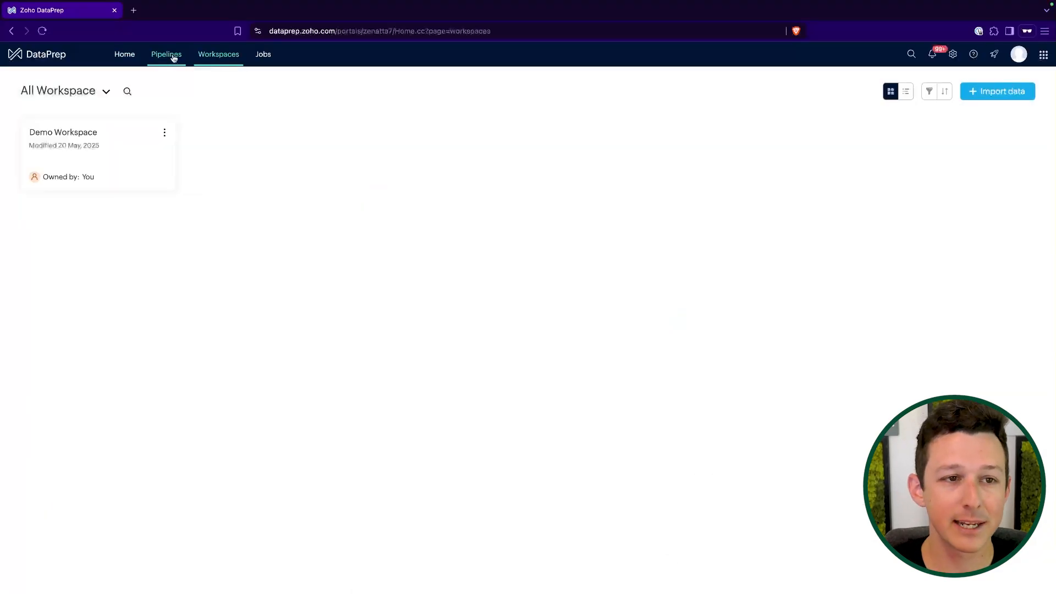
left_click(127, 132)
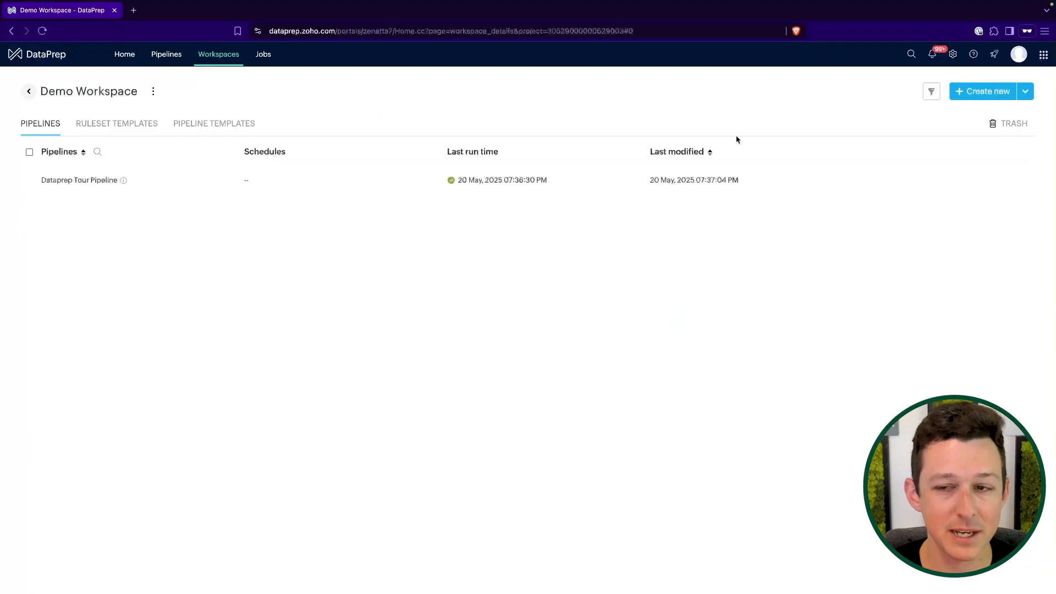
left_click(975, 92)
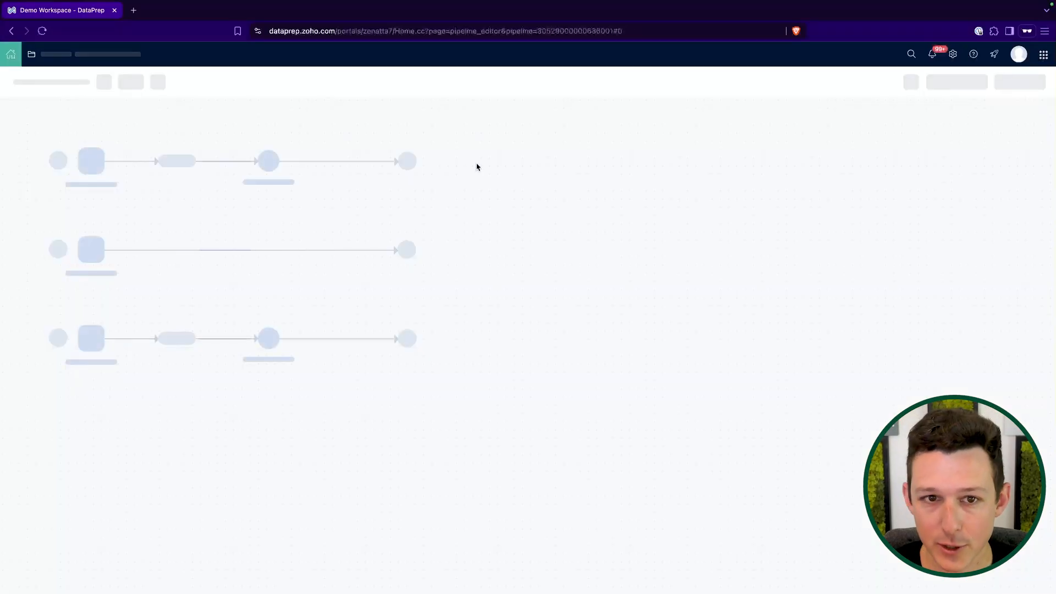
- Rename the new pipeline as "Youtube Video Example Pipeline"
left_click(89, 83)
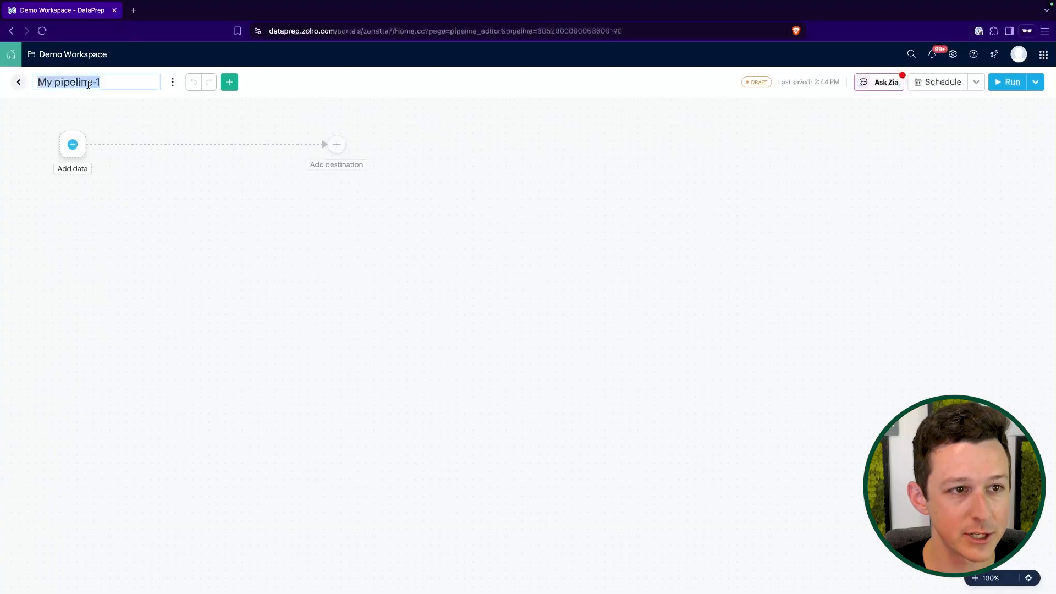
type("Youtube ")
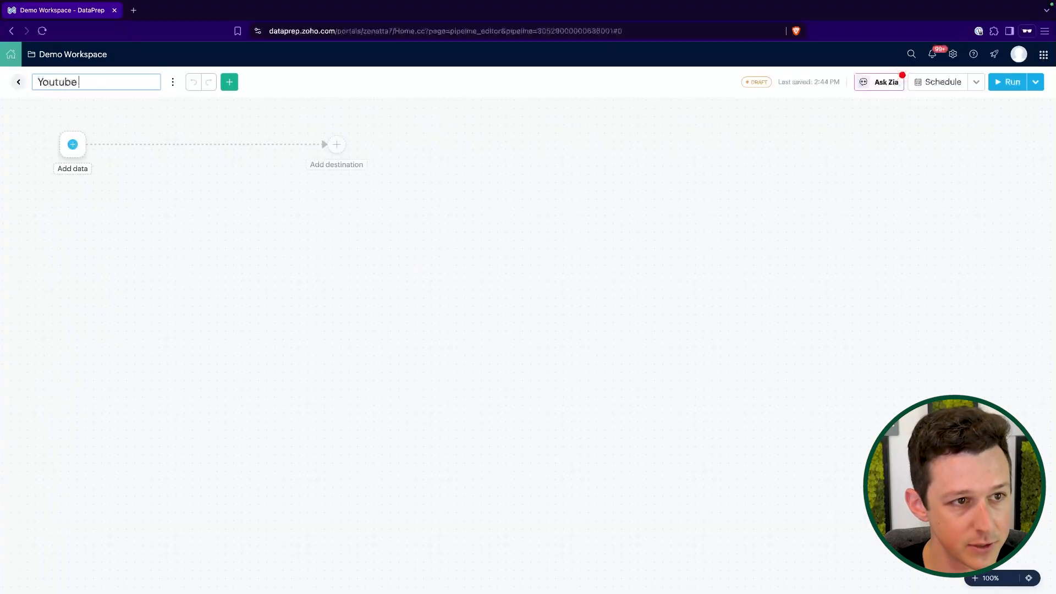
type("Video Example Pi")
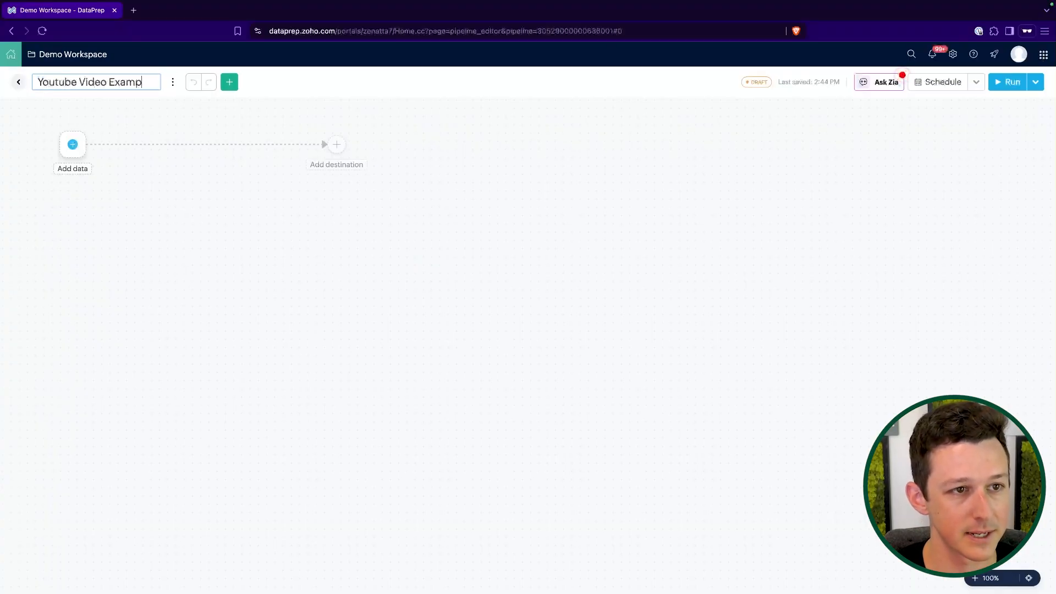
type("peline")
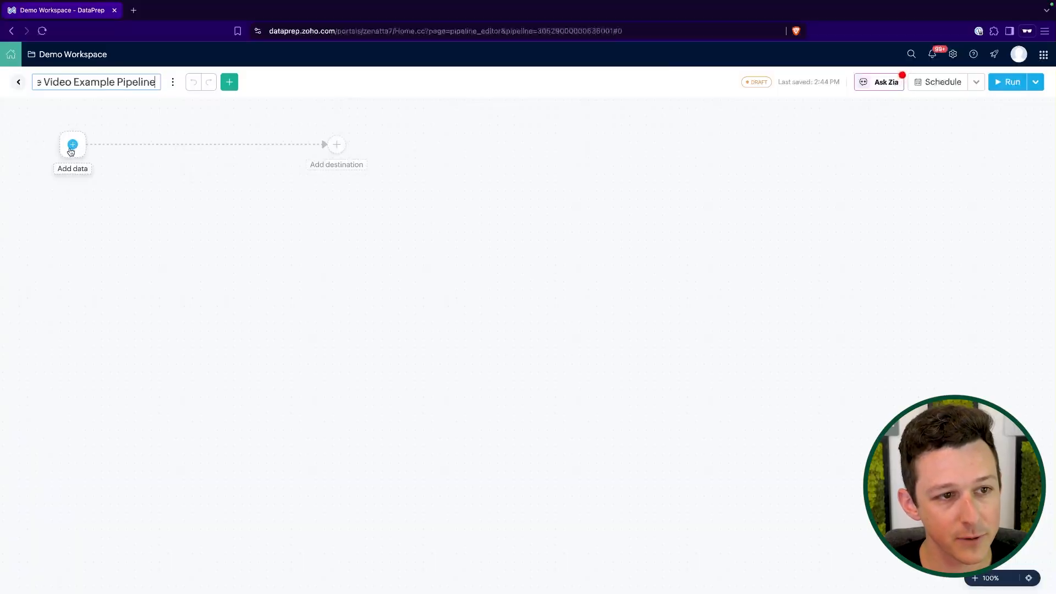
- Start adding data to the pipeline, inspect the URL and FTP connection forms, and return to the data source list
left_click(71, 147)
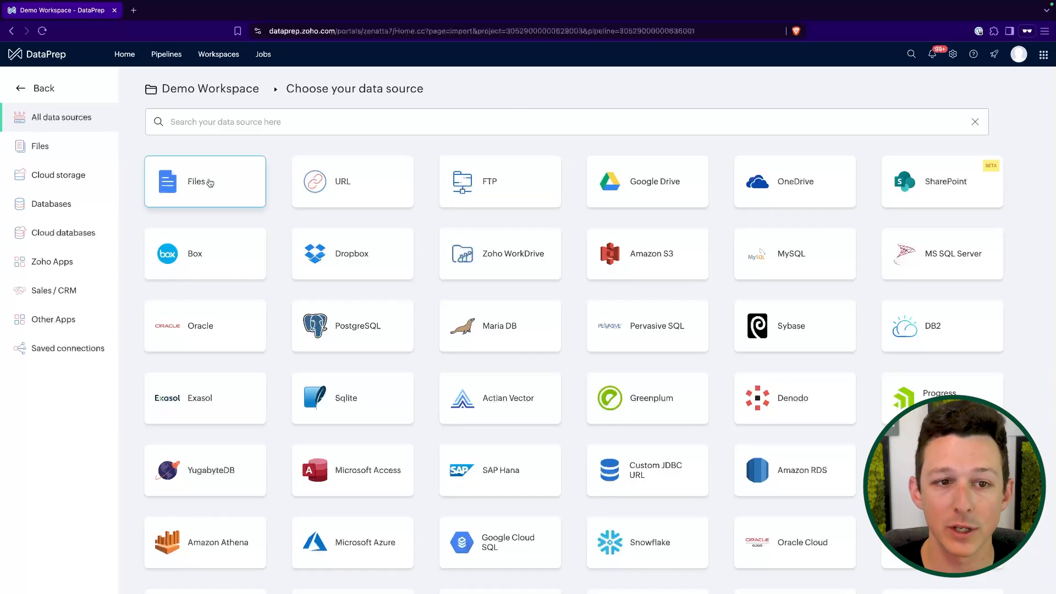
left_click(344, 181)
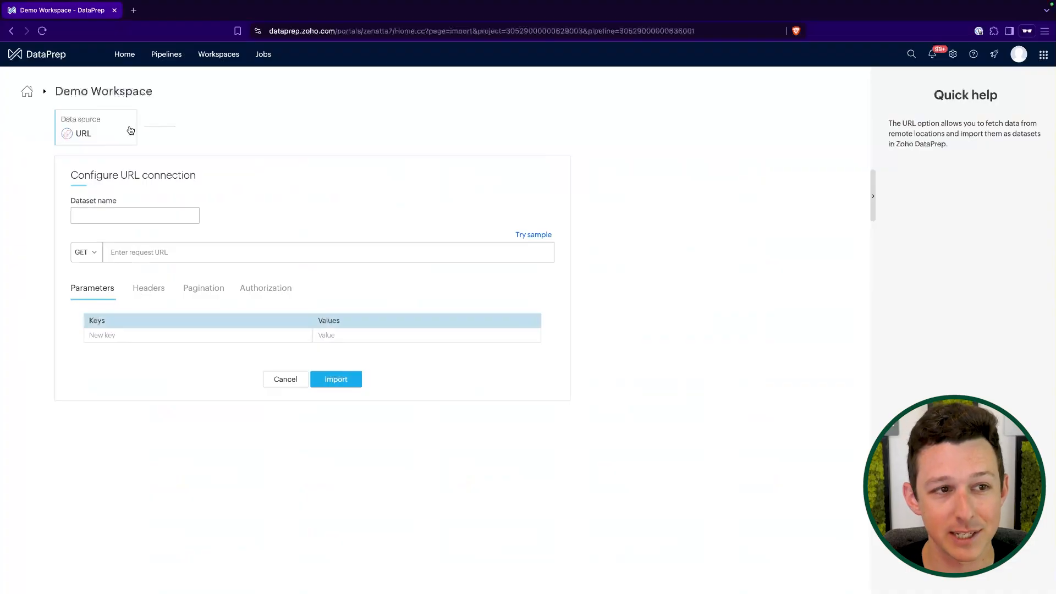
left_click(286, 380)
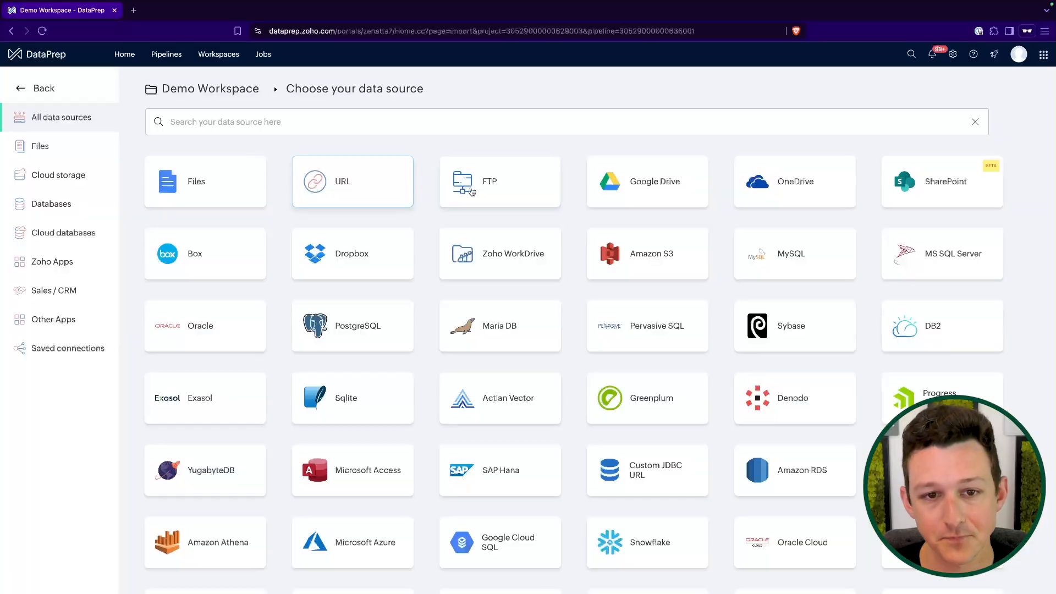
left_click(472, 188)
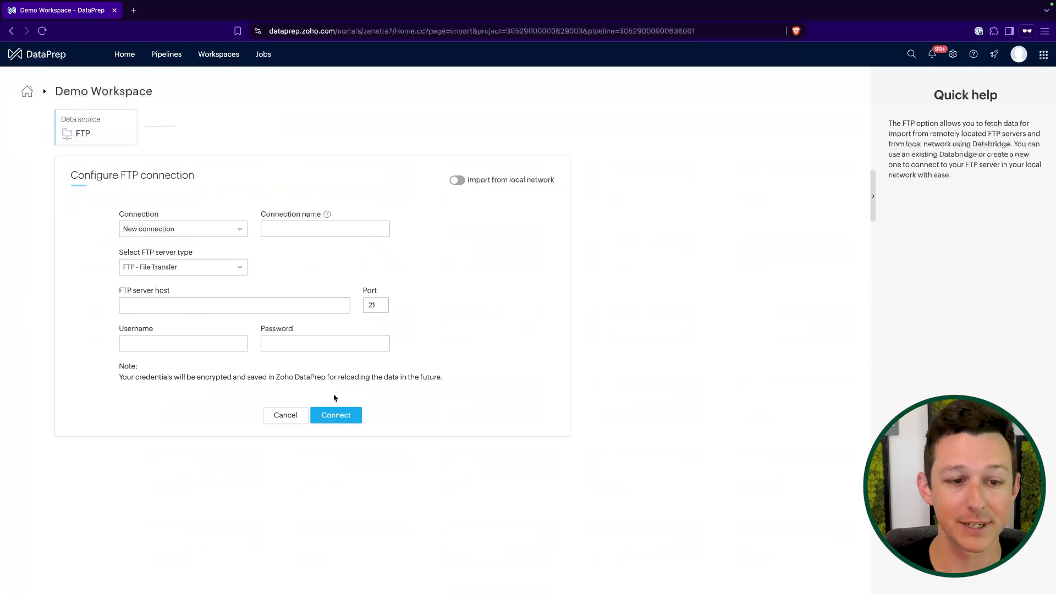
left_click(286, 415)
- Inspect the files offered by the Zoho WorkDrive data source and cancel the selection
scroll(592, 229, "down", 1)
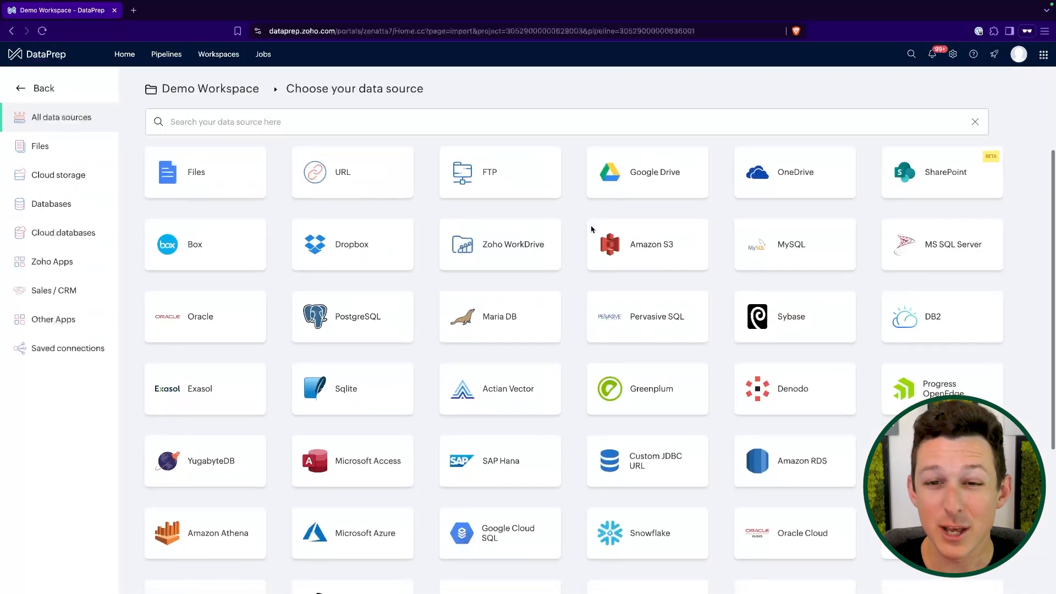
left_click(506, 250)
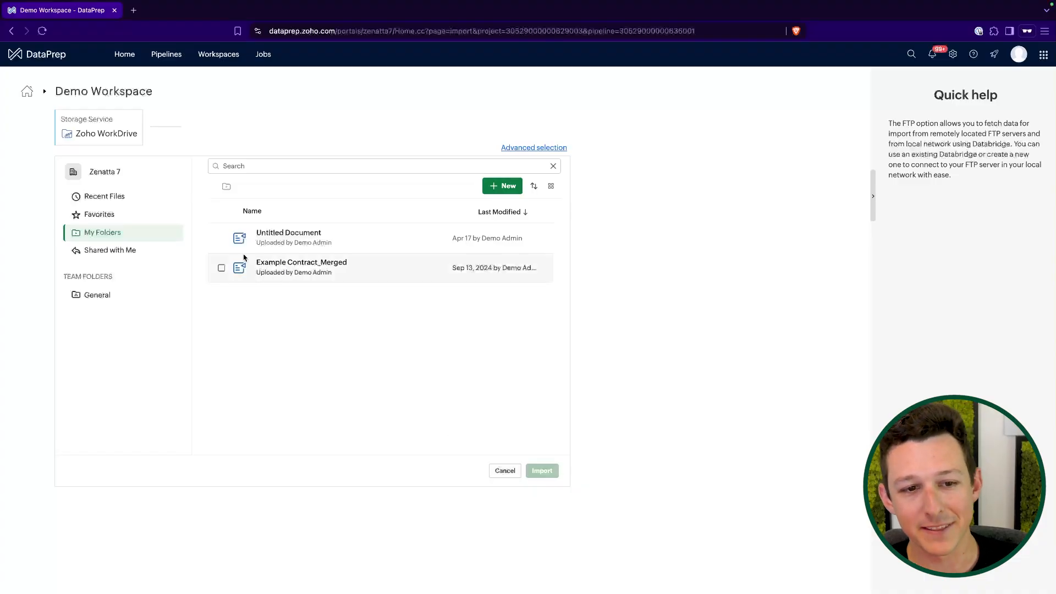
left_click(505, 470)
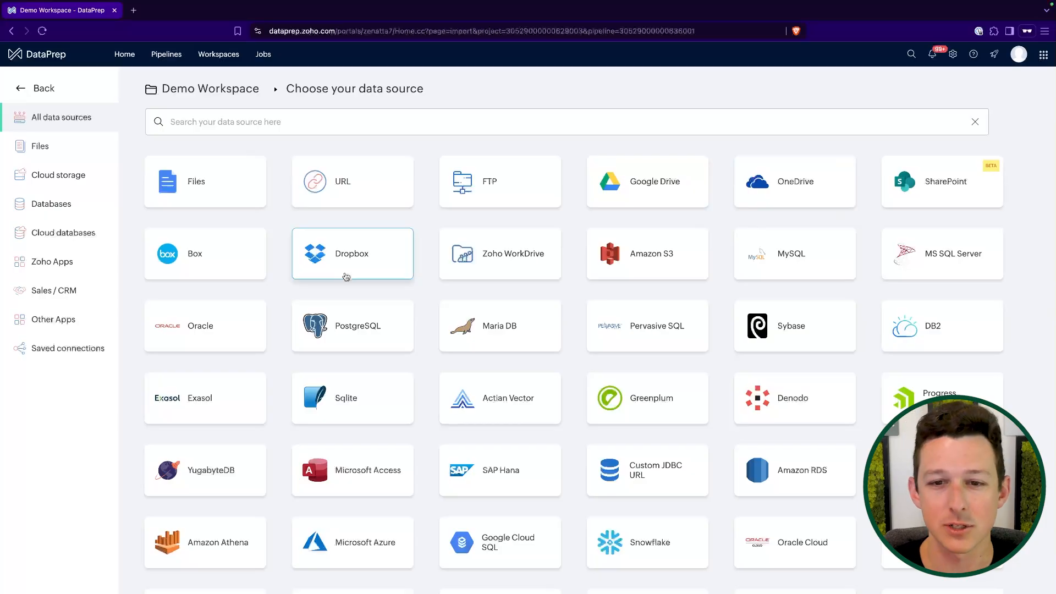
- Look through the available data sources and examine the ChatGPT dataset finder with its suggested prompt hints
scroll(346, 277, "down", 2)
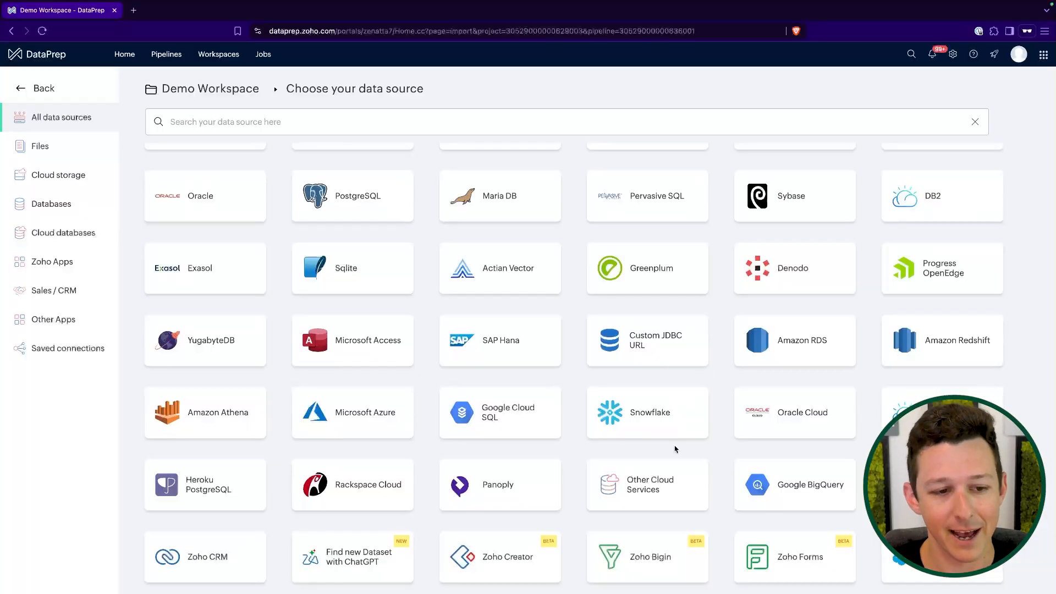
scroll(537, 397, "down", 3)
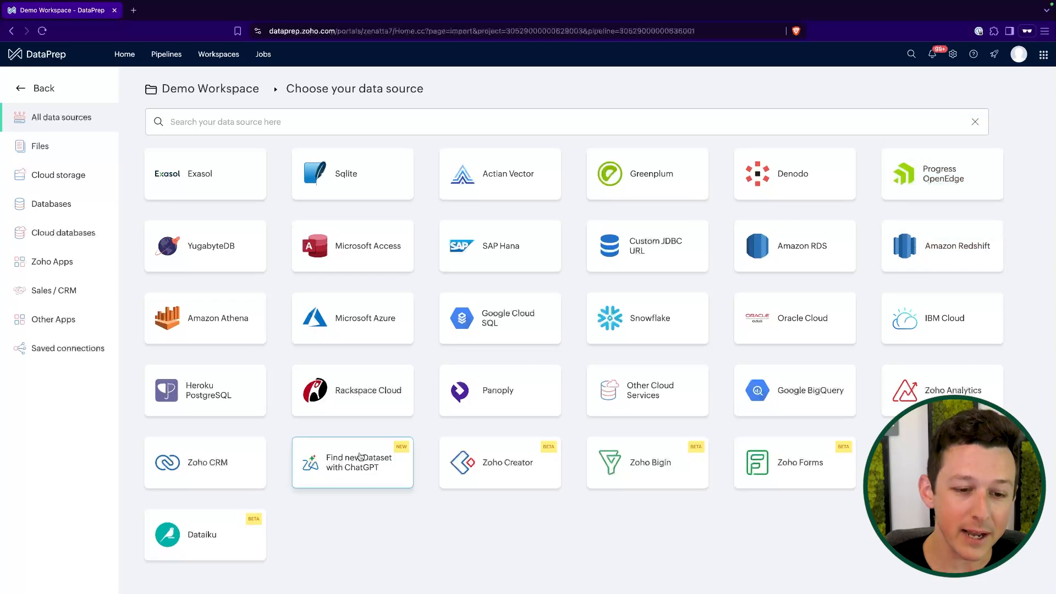
left_click(355, 462)
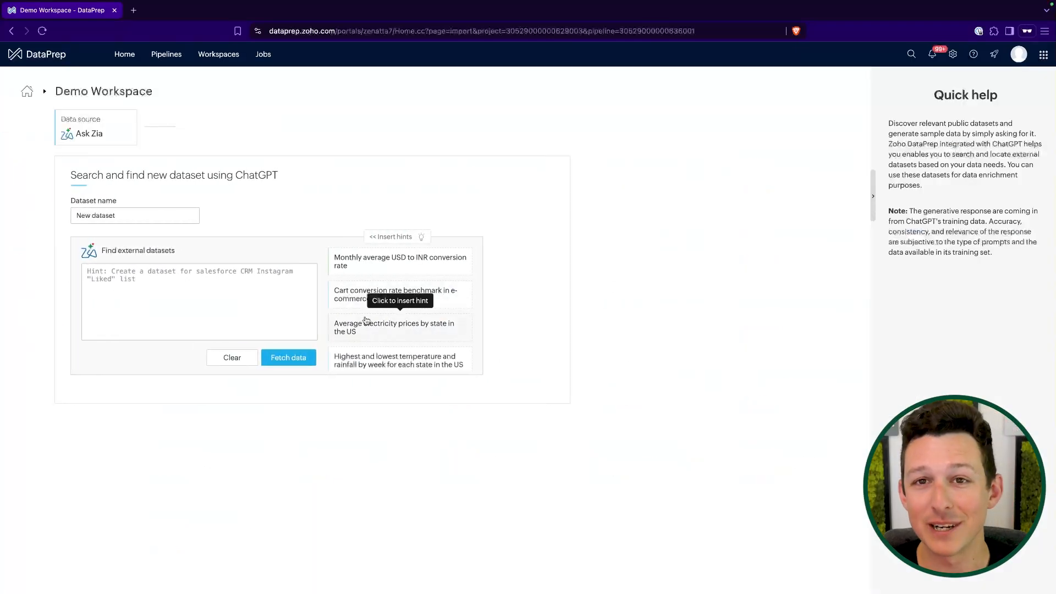
scroll(406, 292, "down", 3)
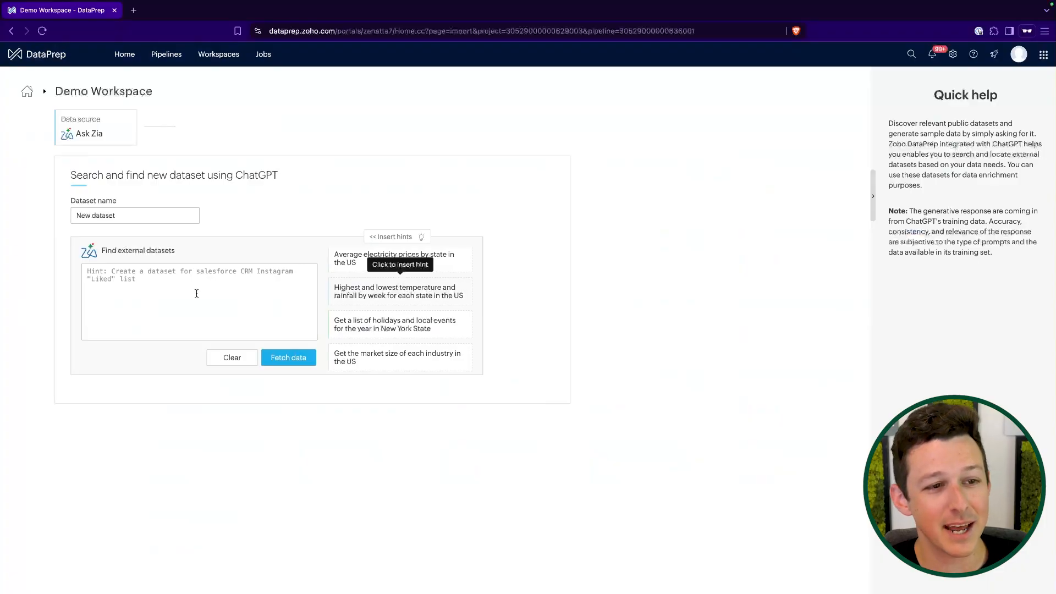
scroll(385, 315, "up", 3)
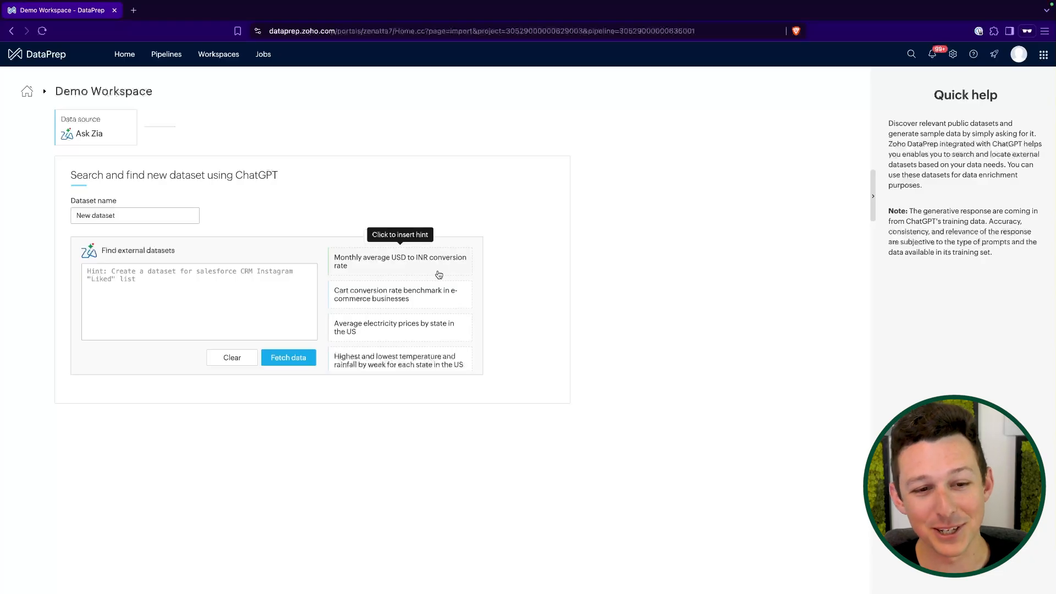
scroll(421, 308, "down", 1)
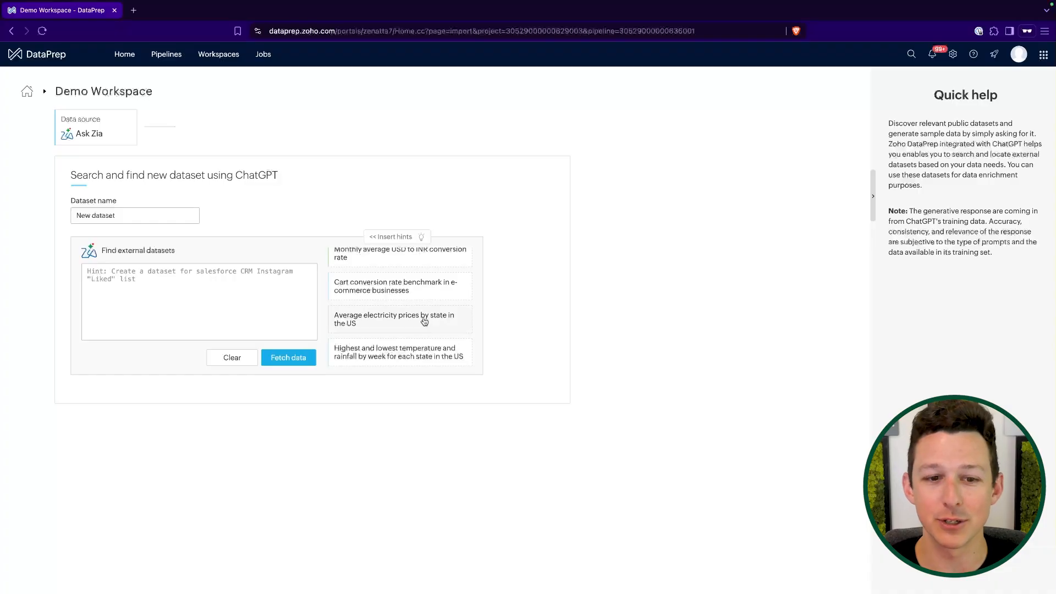
scroll(424, 322, "down", 4)
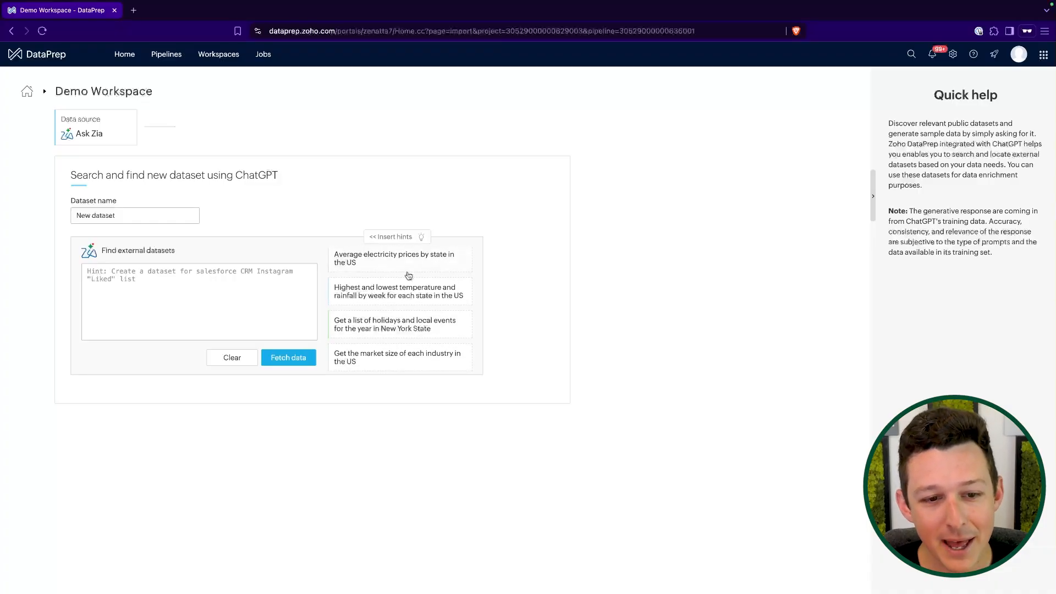
scroll(409, 277, "up", 5)
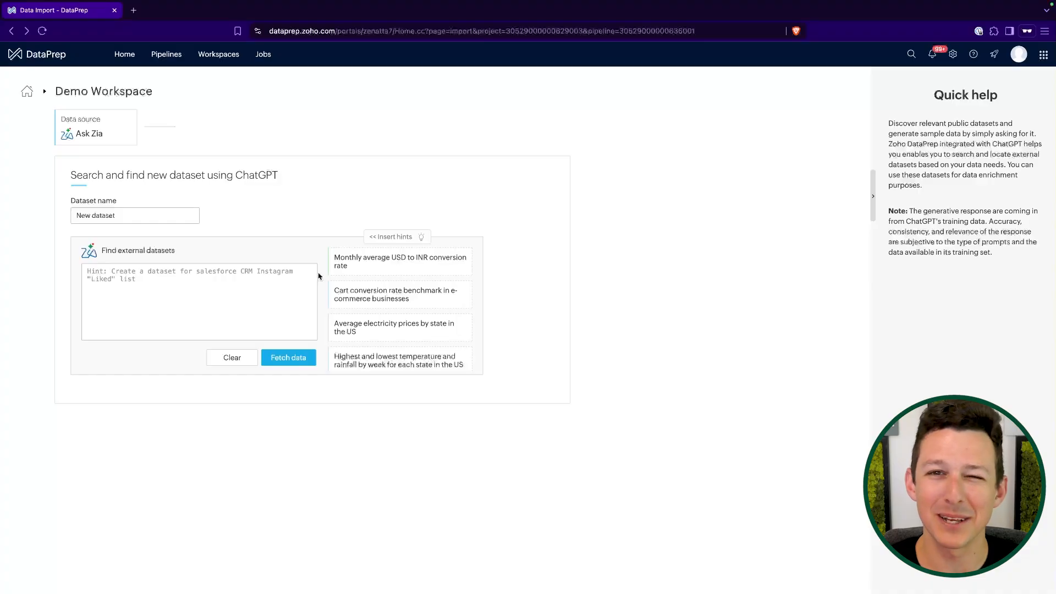
- Return to the full data source list and choose Zoho CRM as the pipeline's data source
left_click(83, 126)
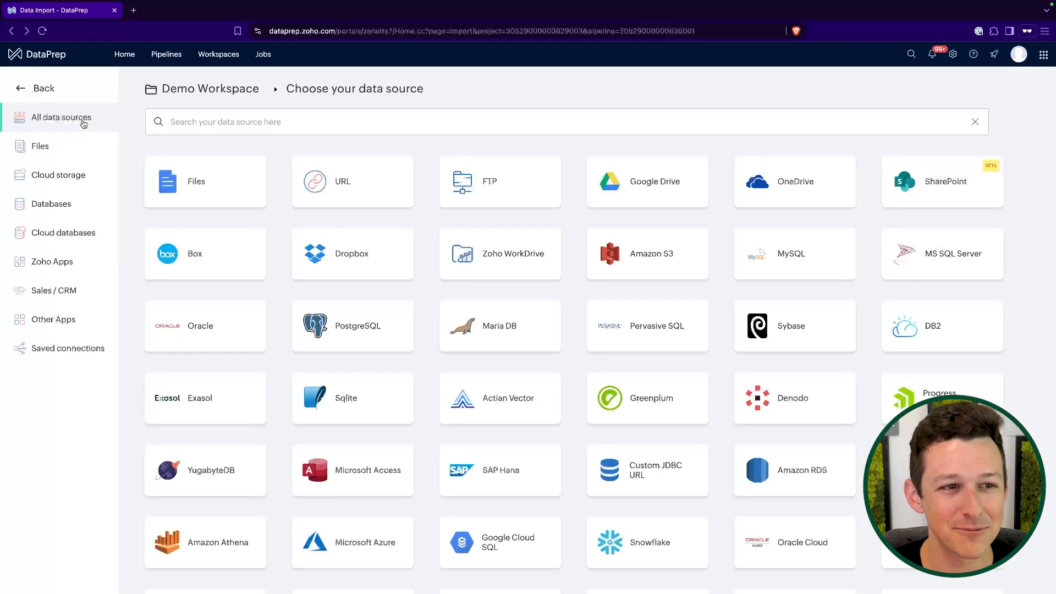
scroll(377, 214, "down", 4)
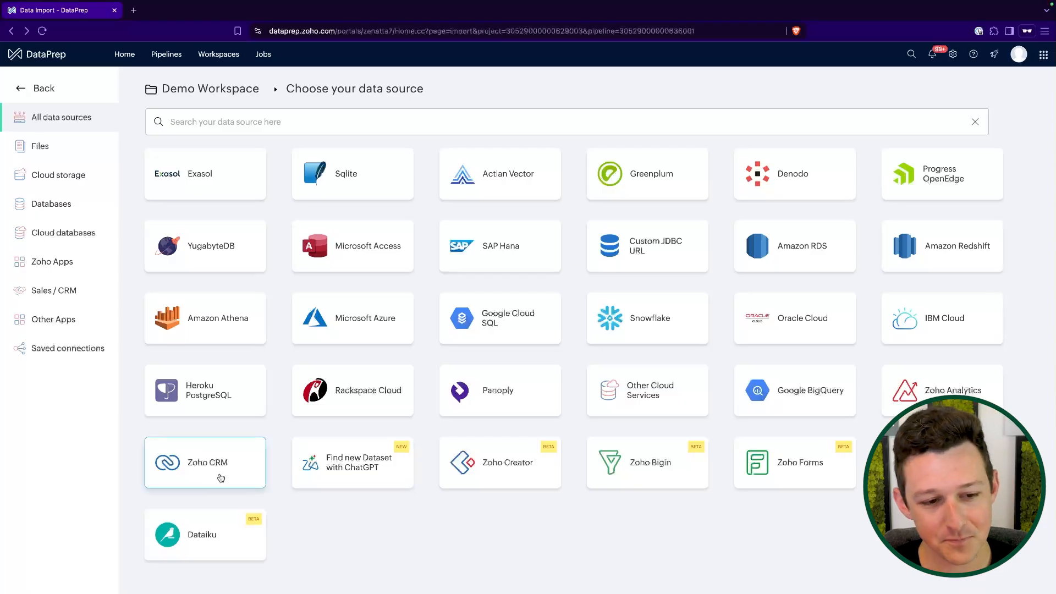
left_click(220, 477)
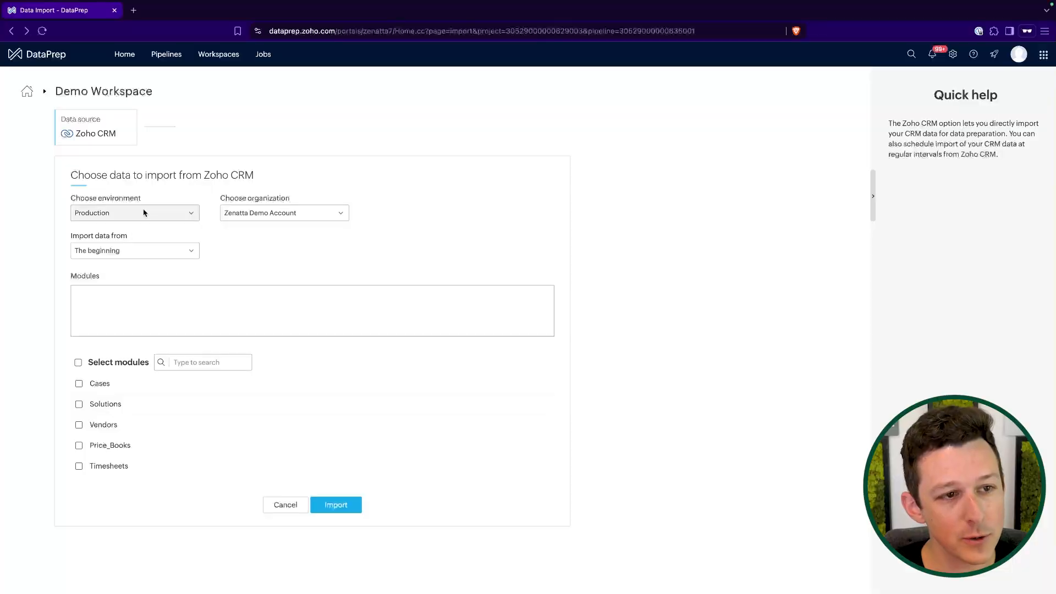
- Compare the import range options and set the Zoho CRM import to a custom start date of 22/05/2025
left_click(194, 251)
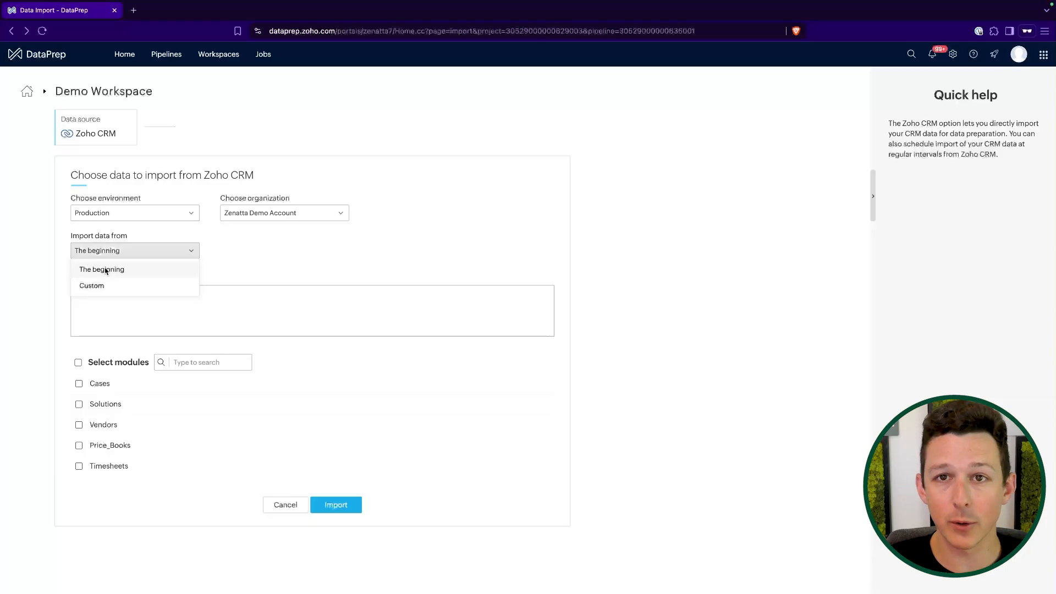
left_click(102, 286)
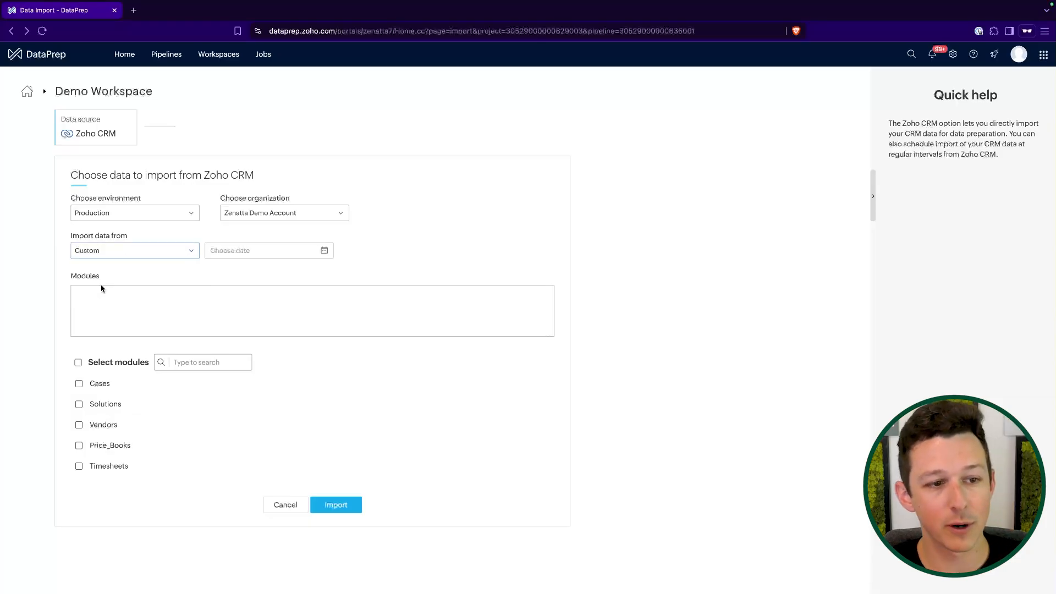
left_click(227, 251)
left_click(287, 356)
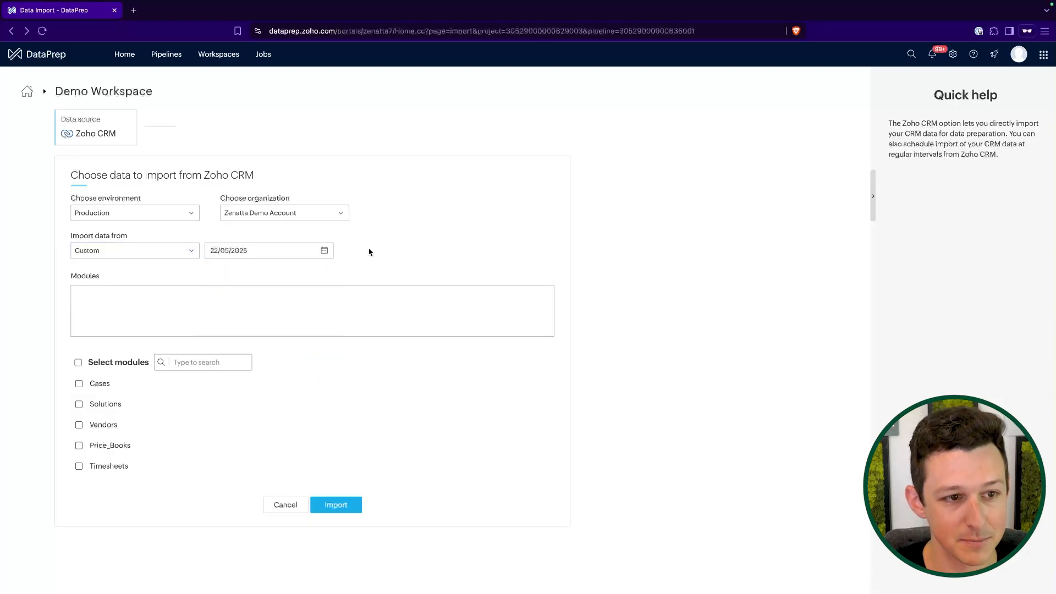
left_click(158, 252)
left_click(141, 273)
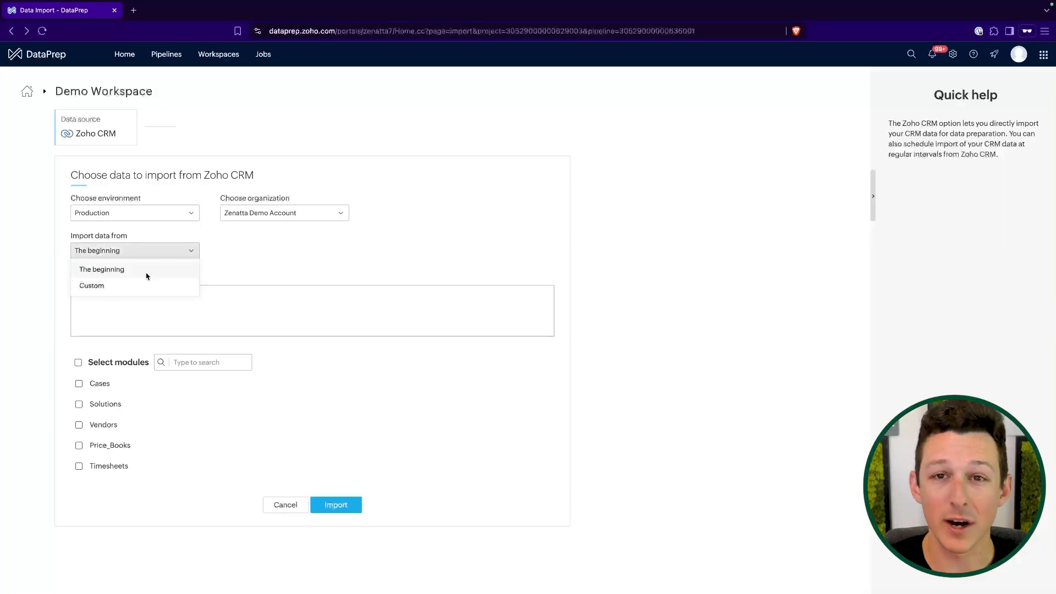
left_click(143, 284)
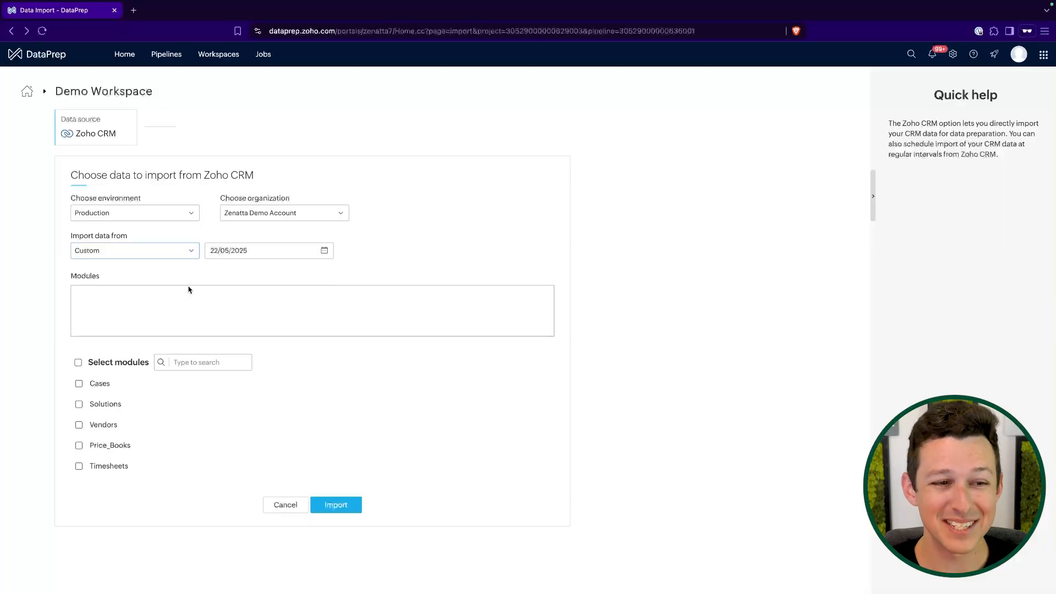
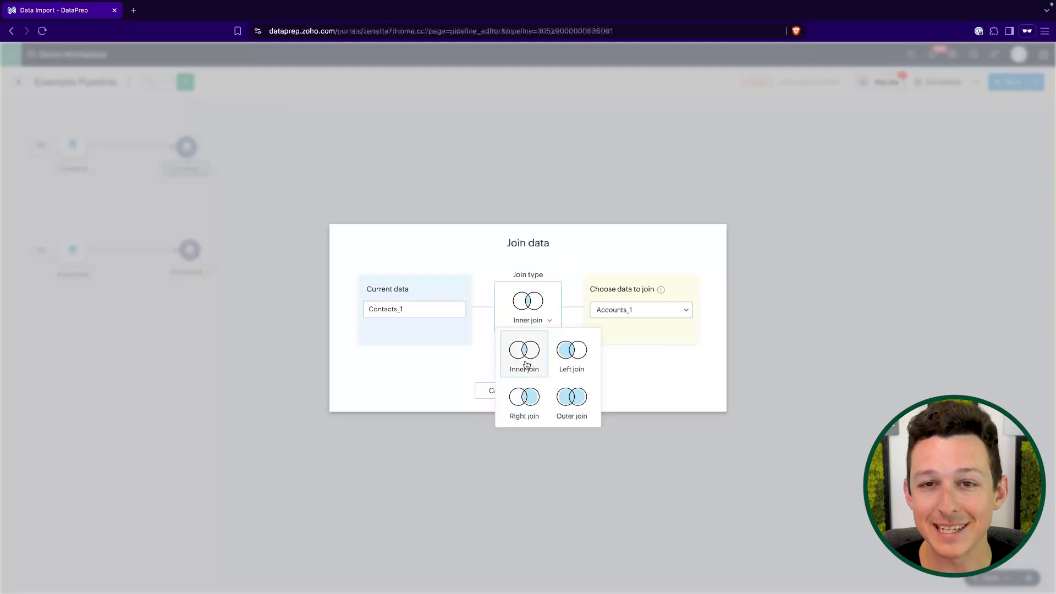
- Review the join types and the datasets' join potential, and start an inner join of Contacts_1 with Accounts_1
left_click(572, 260)
left_click(637, 309)
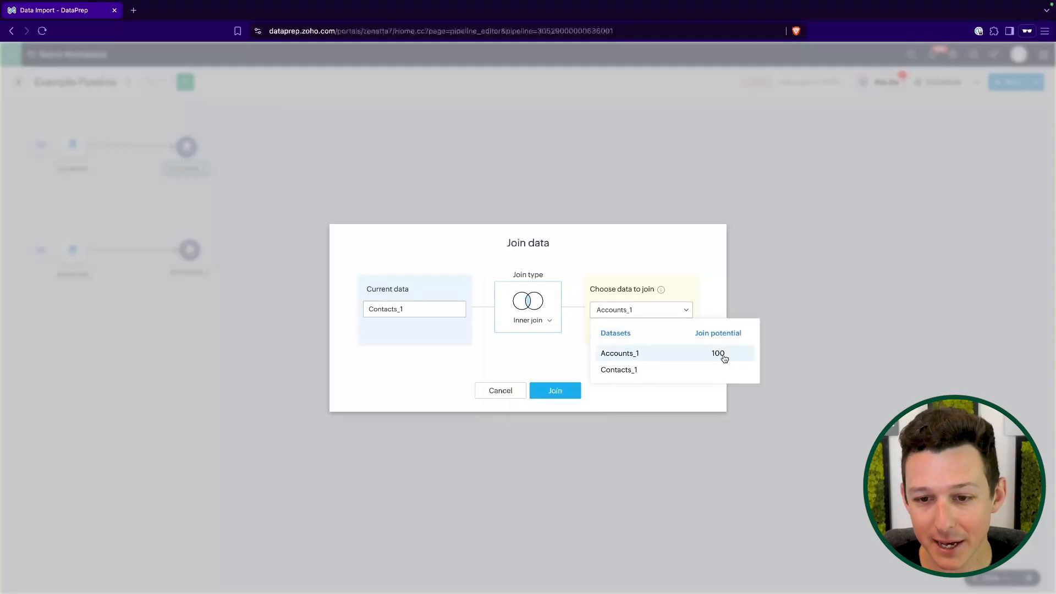
left_click(661, 279)
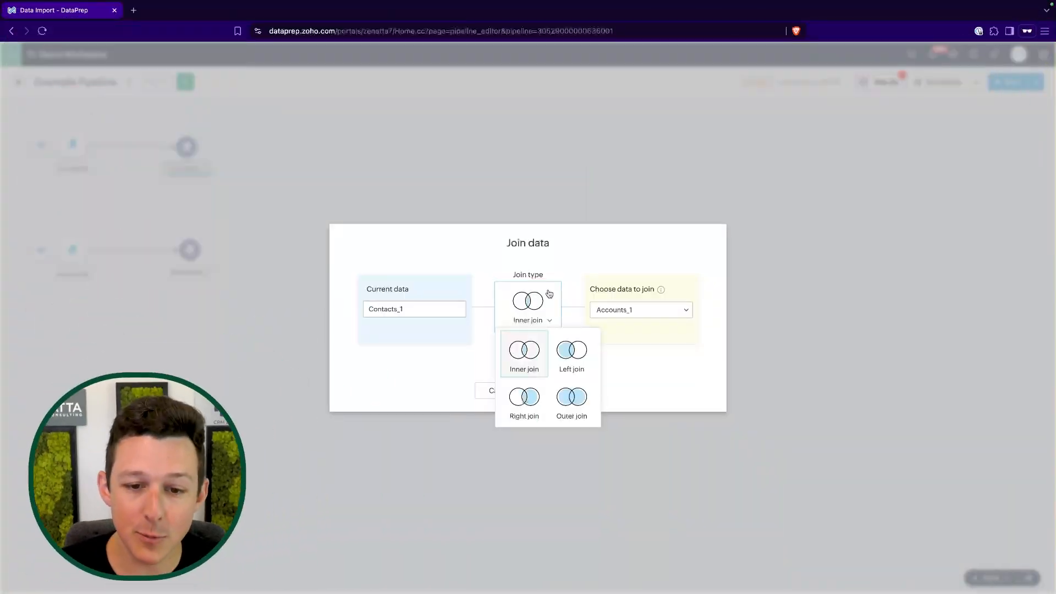
left_click(570, 267)
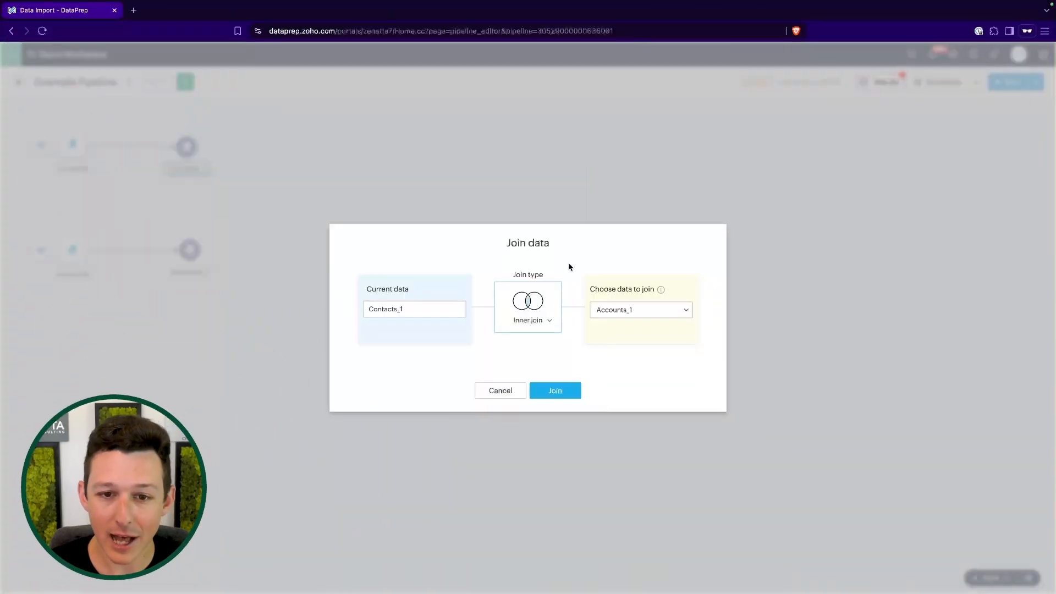
left_click(575, 392)
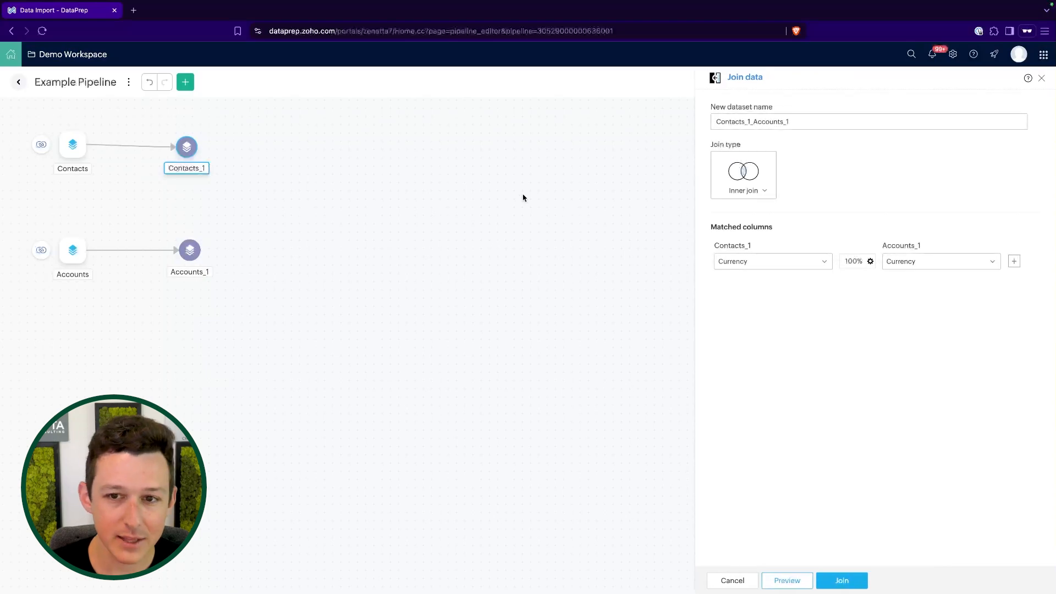
- Name the joined dataset "Accounts and Contacts"
double_click(802, 124)
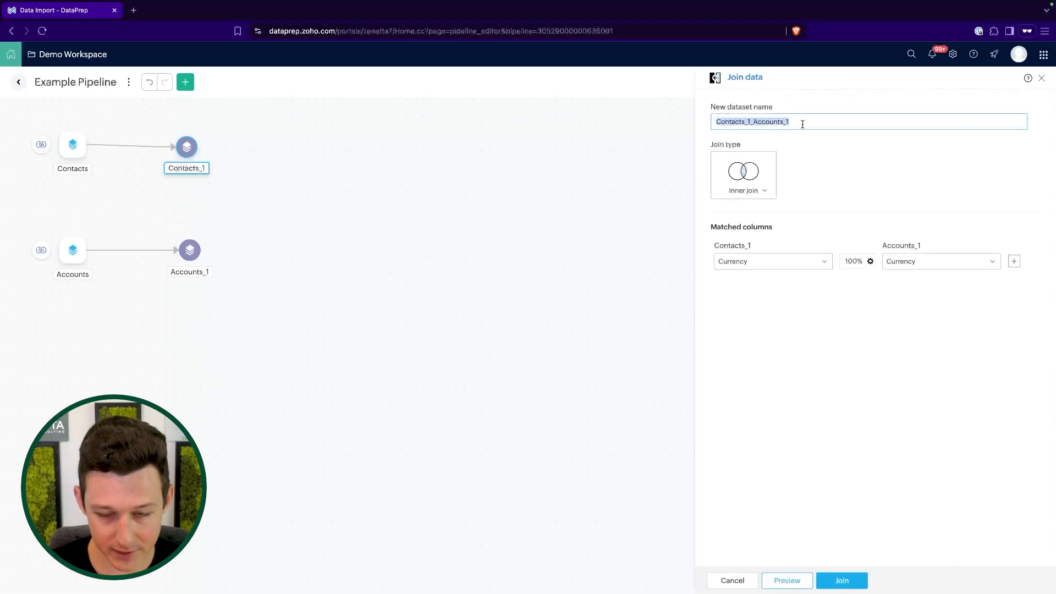
type("Accounts and Contacts")
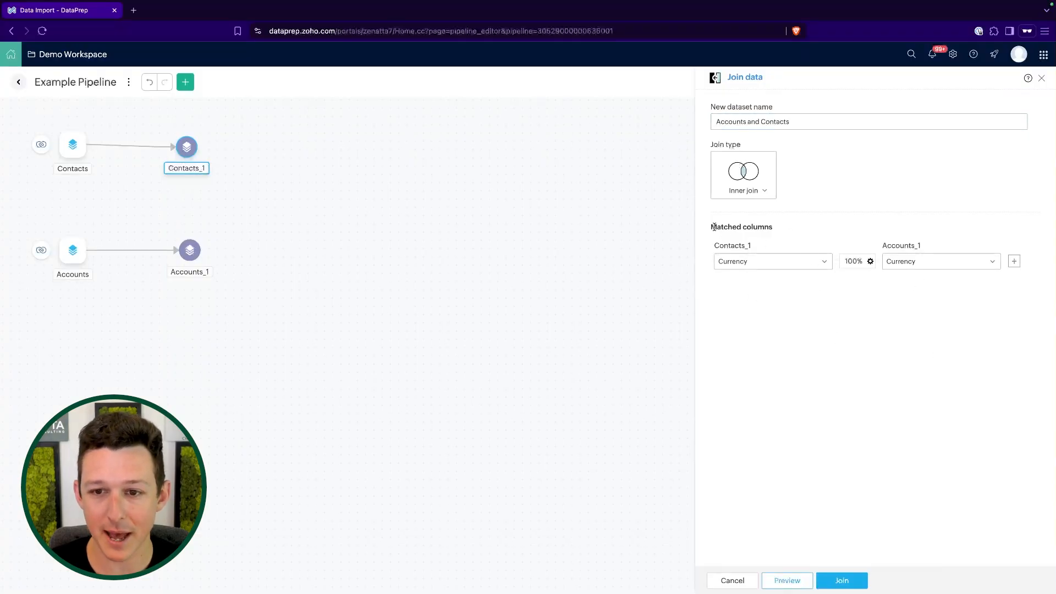
left_click_drag(708, 228, 798, 229)
left_click(799, 228)
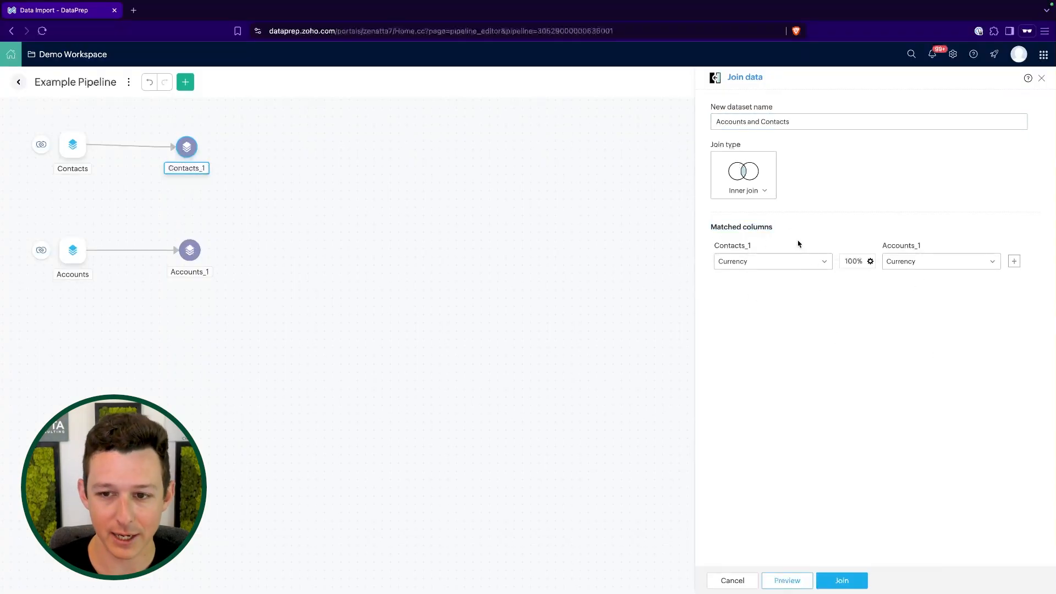
- Match the Account_Name column of Contacts_1 with the id column of Accounts_1 for the join
left_click(800, 260)
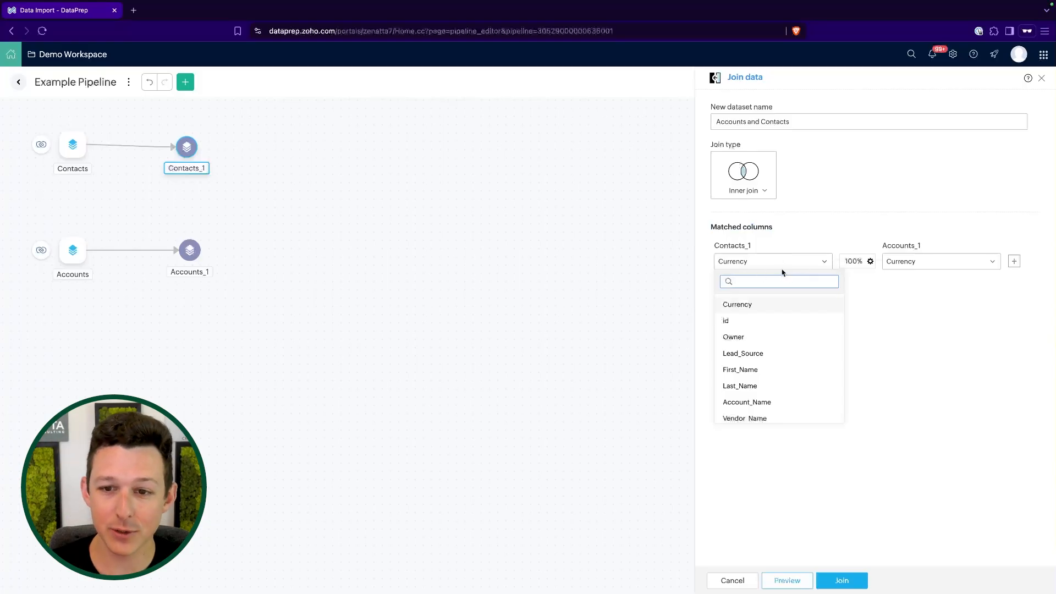
left_click(800, 238)
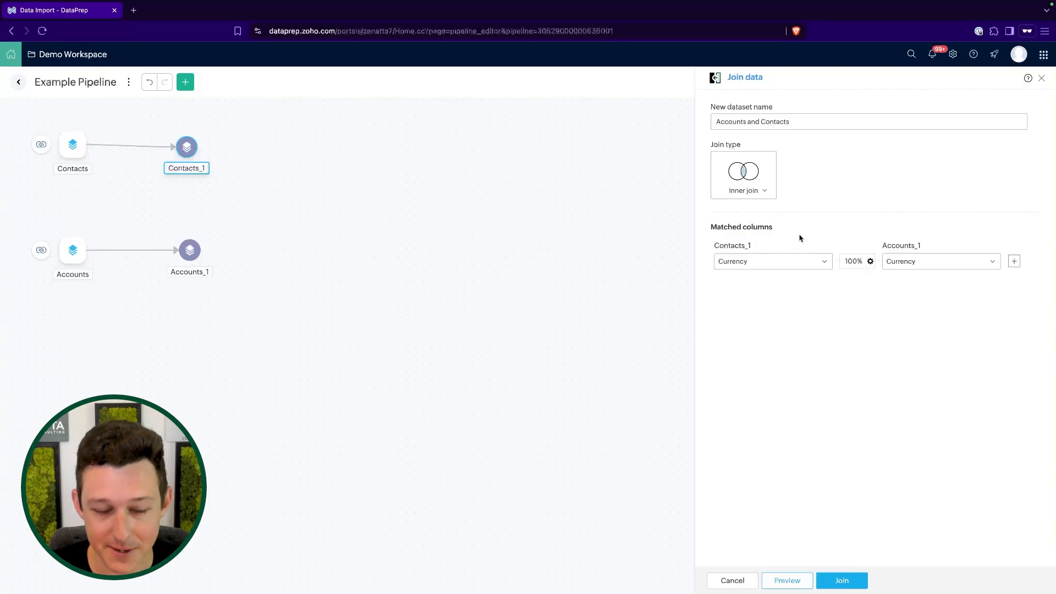
left_click(793, 266)
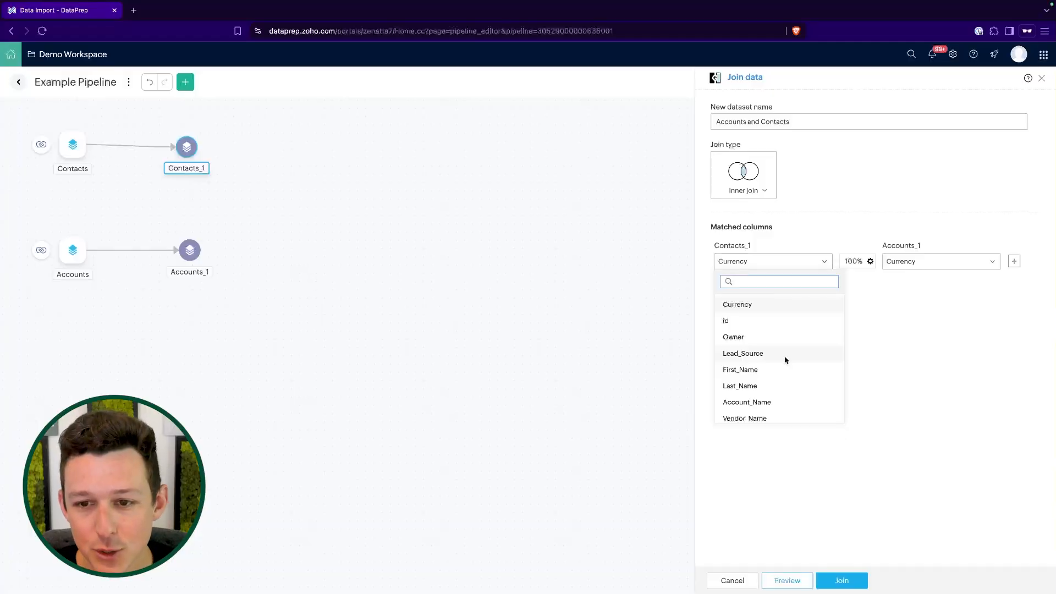
scroll(784, 357, "down", 5)
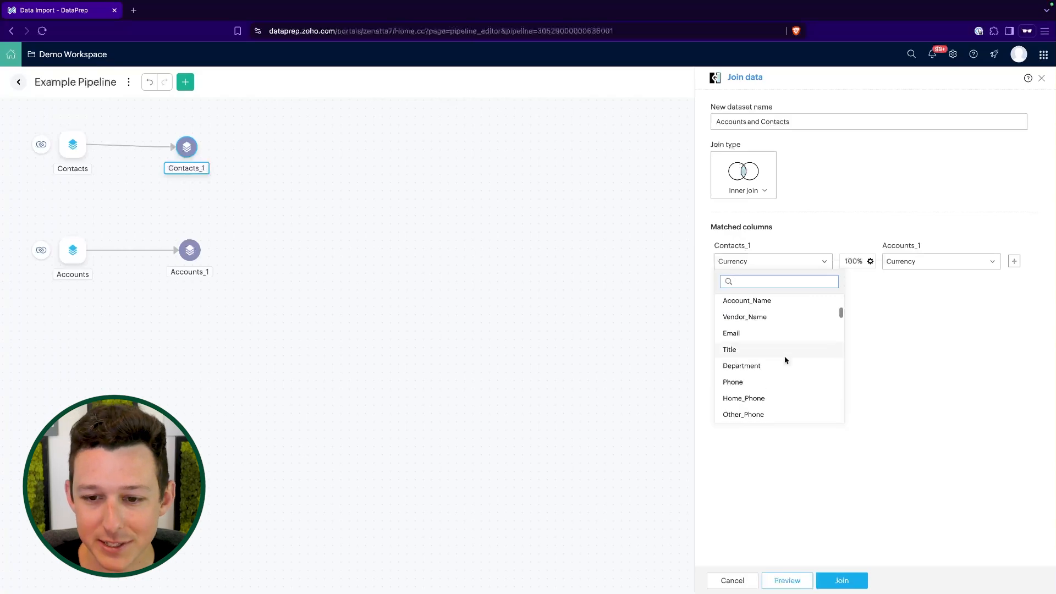
scroll(785, 359, "down", 15)
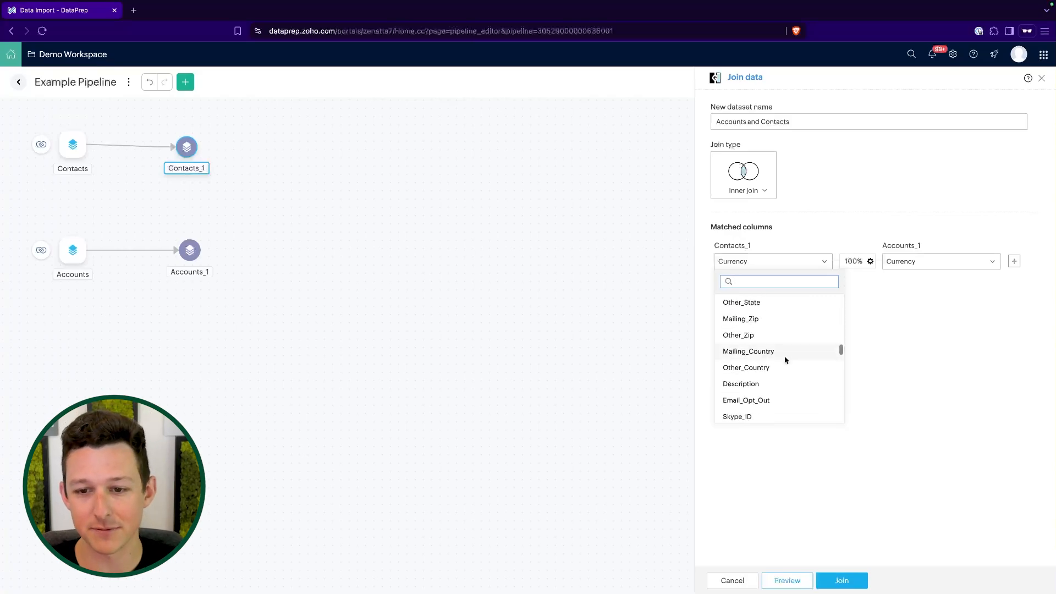
scroll(786, 360, "down", 10)
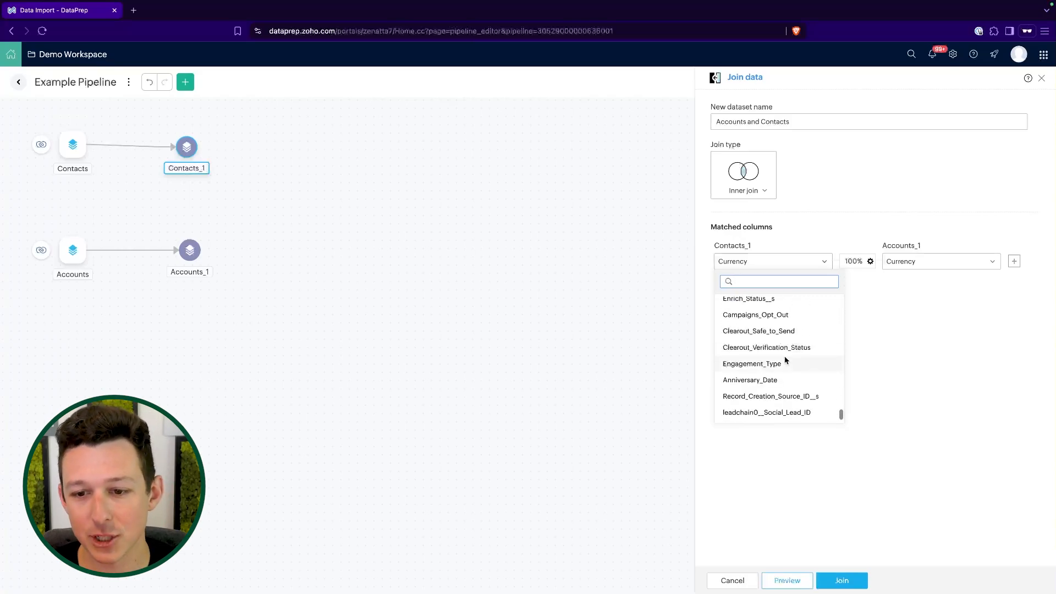
scroll(786, 360, "up", 15)
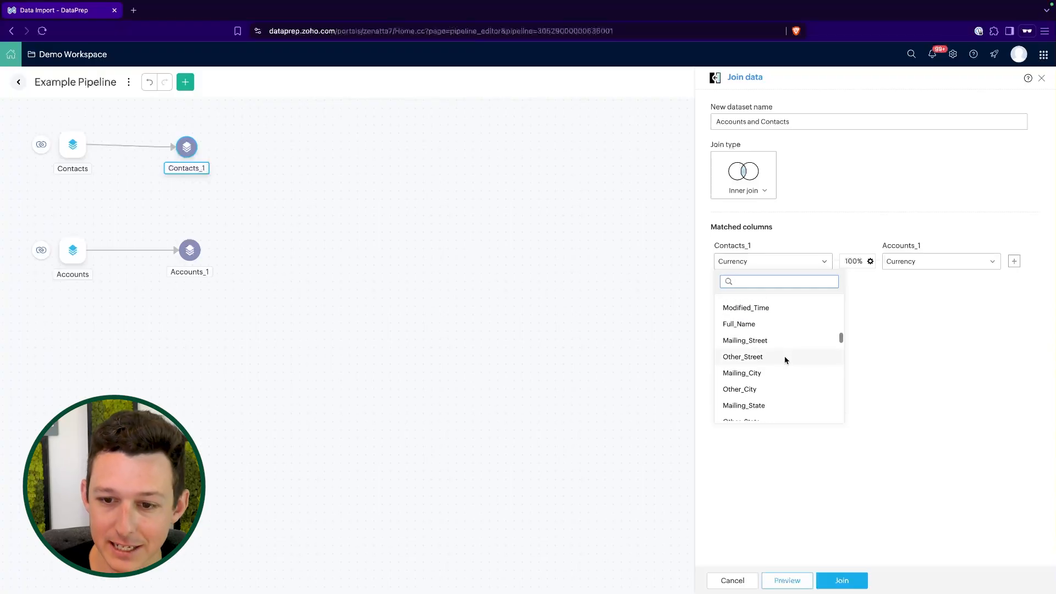
scroll(785, 360, "up", 10)
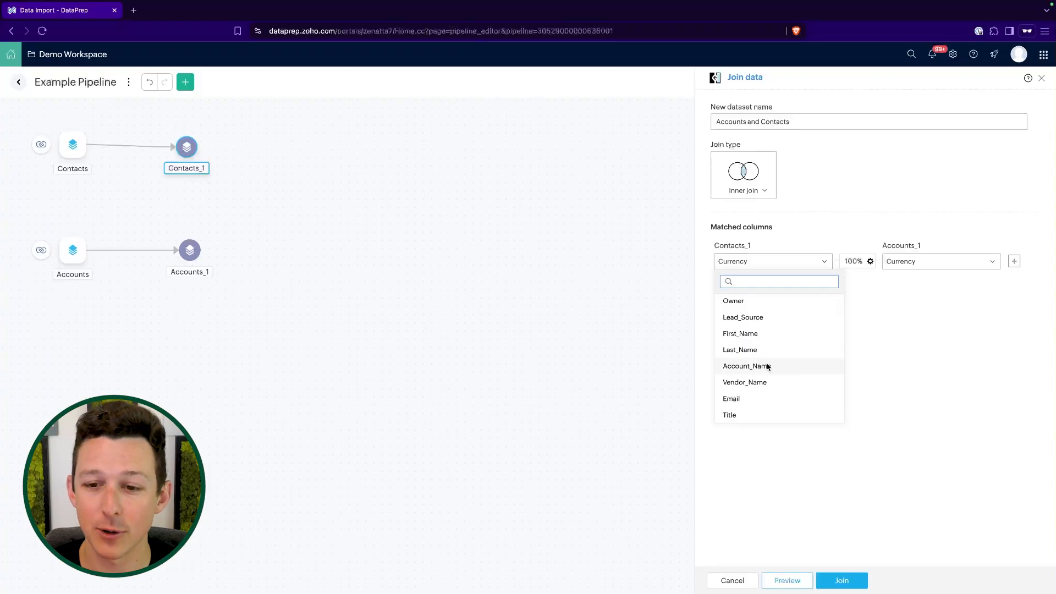
left_click(769, 367)
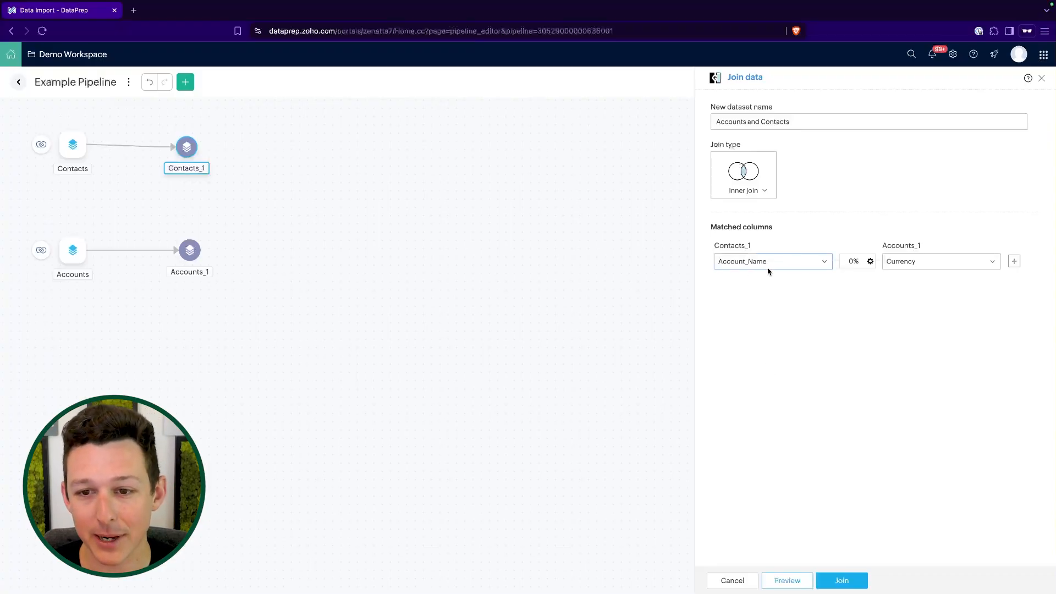
left_click(905, 265)
left_click(902, 320)
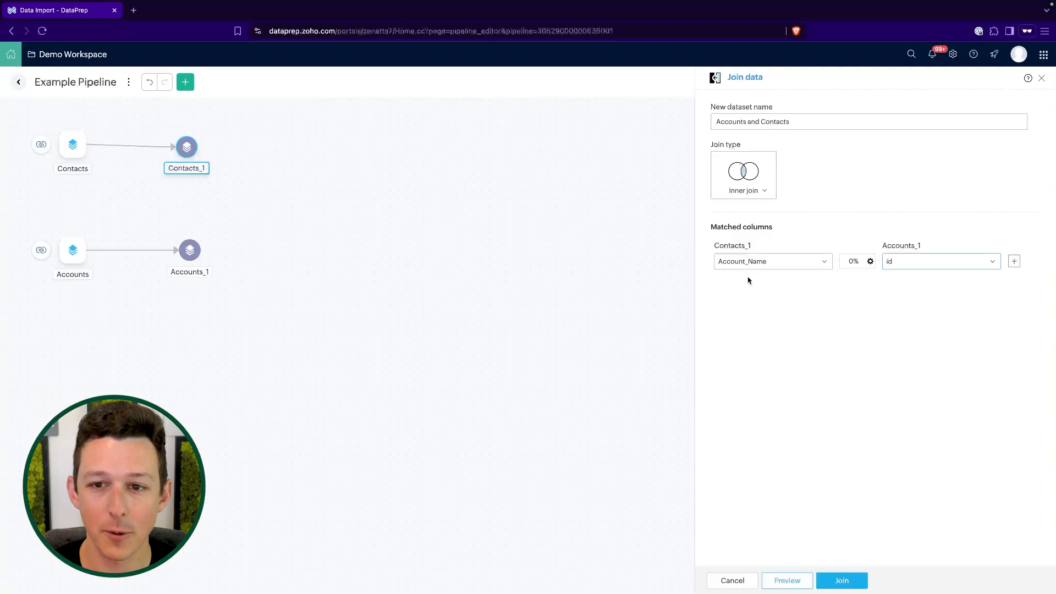
- Try to preview the join, and back out of both the repeated column names dialog and the join setup
left_click(782, 582)
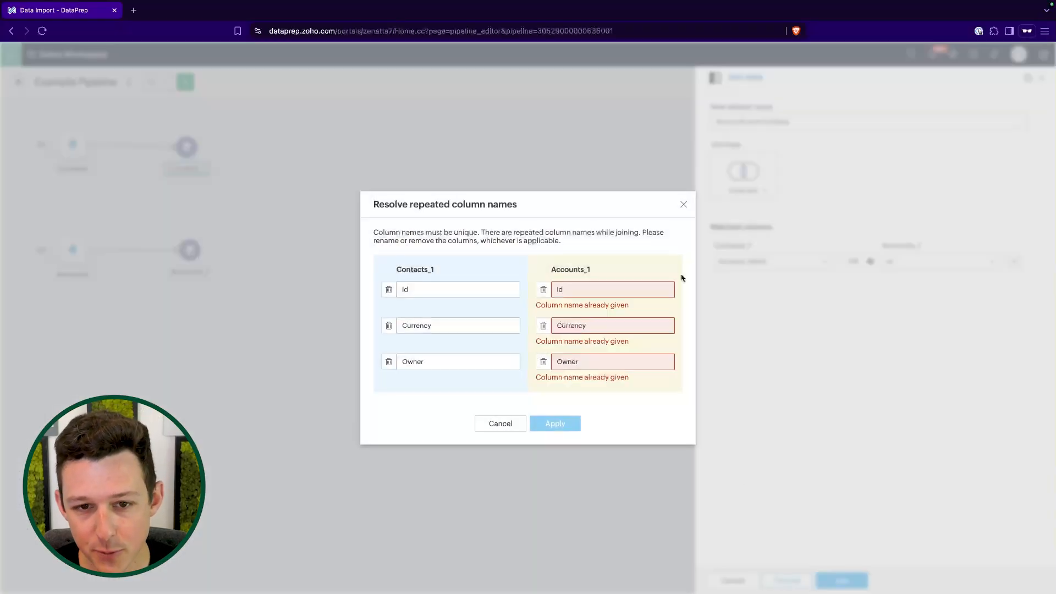
left_click(684, 206)
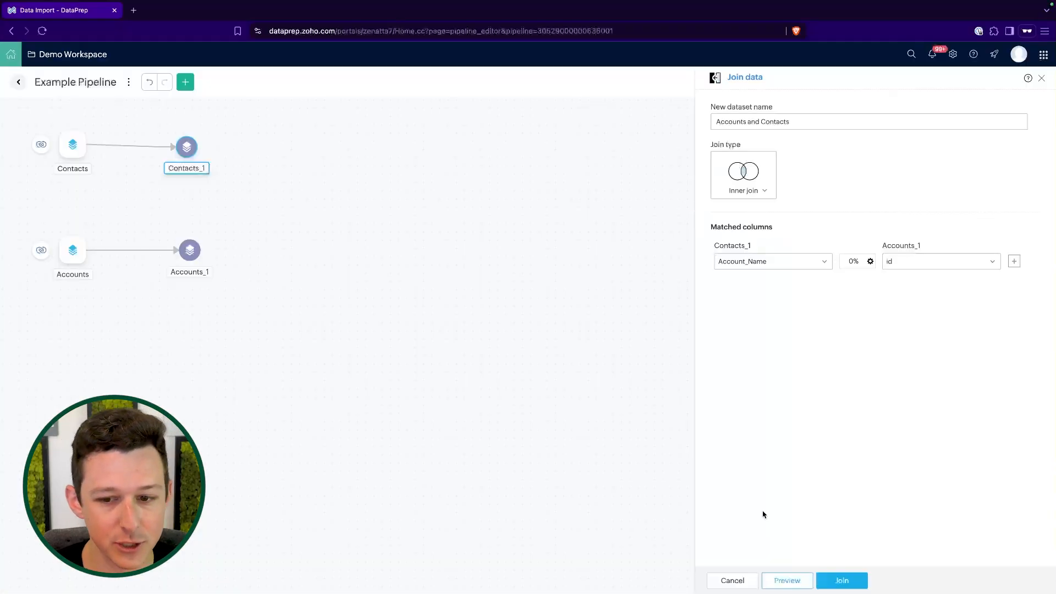
left_click(738, 584)
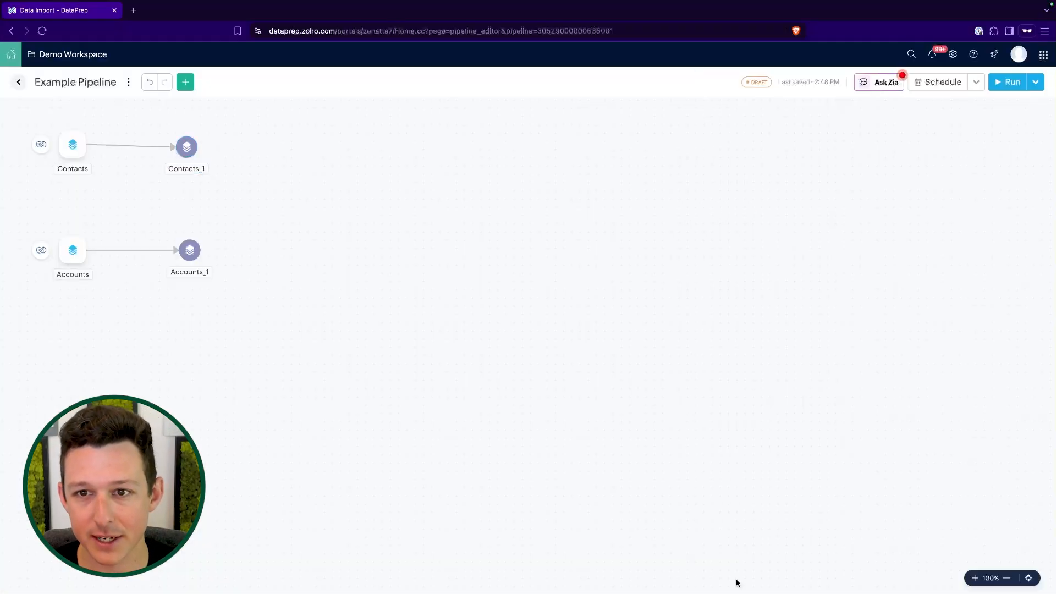
- Open the Contacts_1 dataset, widen its Account_Name column to examine the full values, and dismiss the transform suggestions
left_click(186, 146)
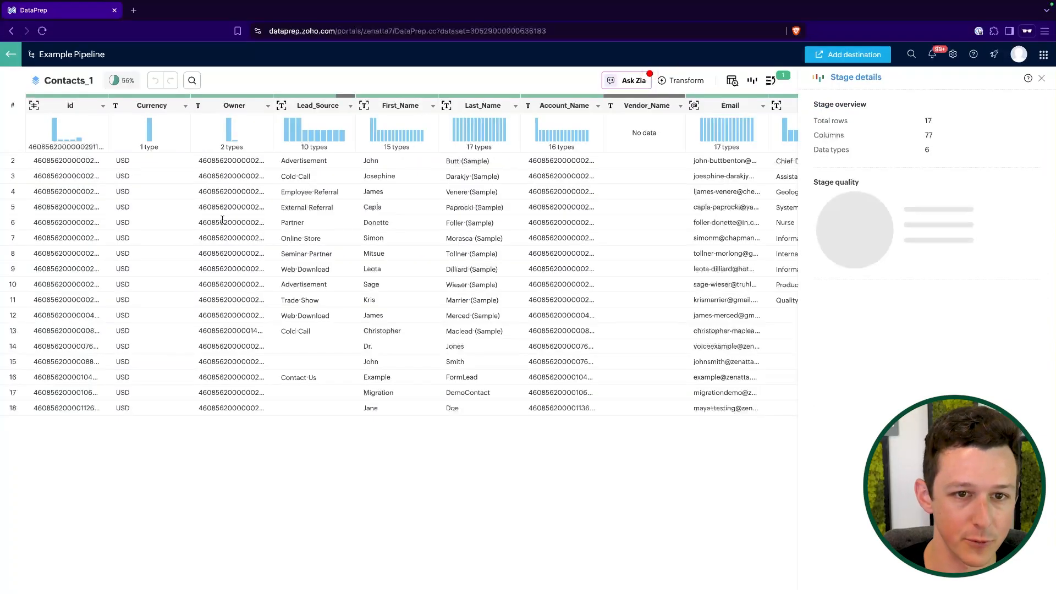
scroll(473, 102, "right", 4)
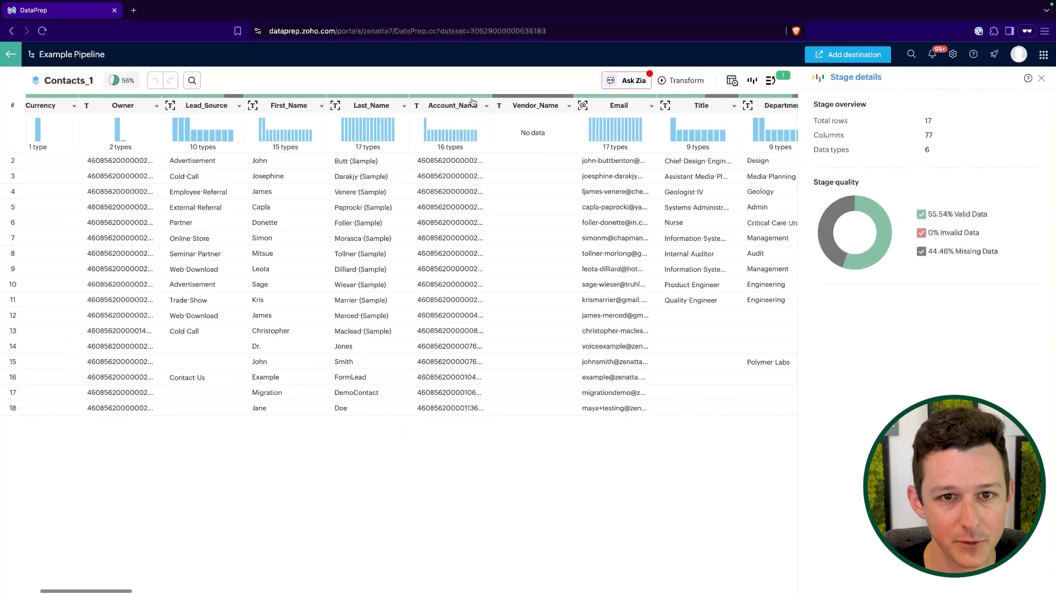
left_click_drag(491, 105, 578, 105)
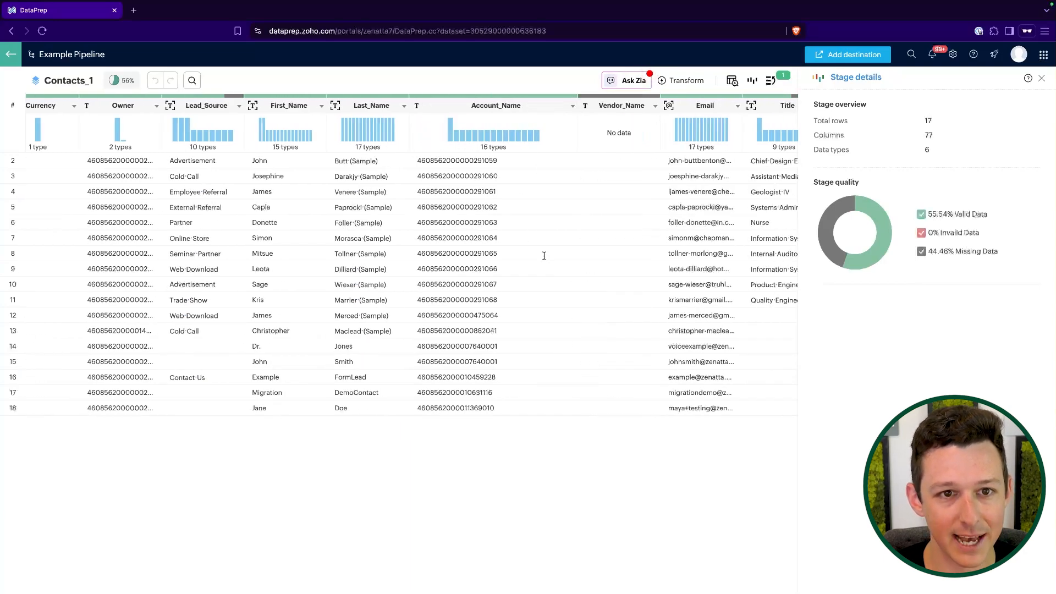
left_click_drag(415, 162, 512, 161)
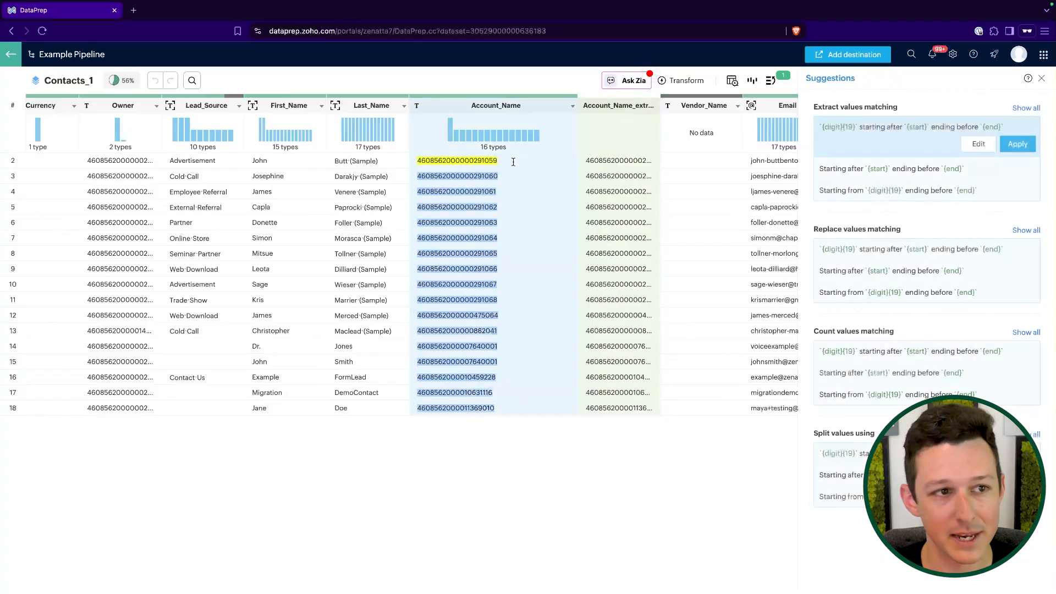
left_click(1042, 78)
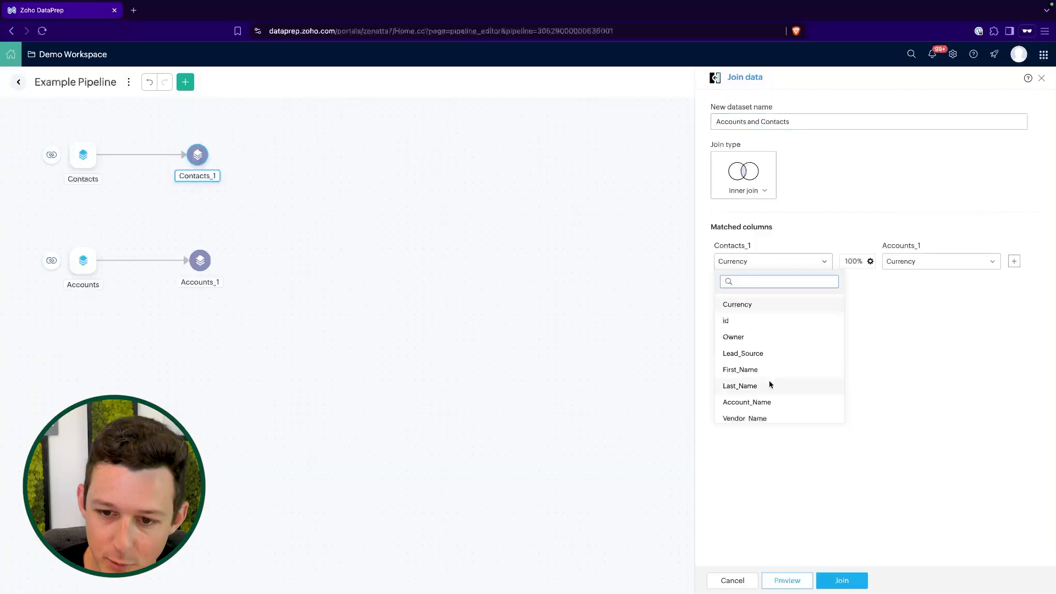
- Match the Account_Name column of Contacts_1 with the id column of Accounts_1 again, checking the overlap options
left_click(775, 401)
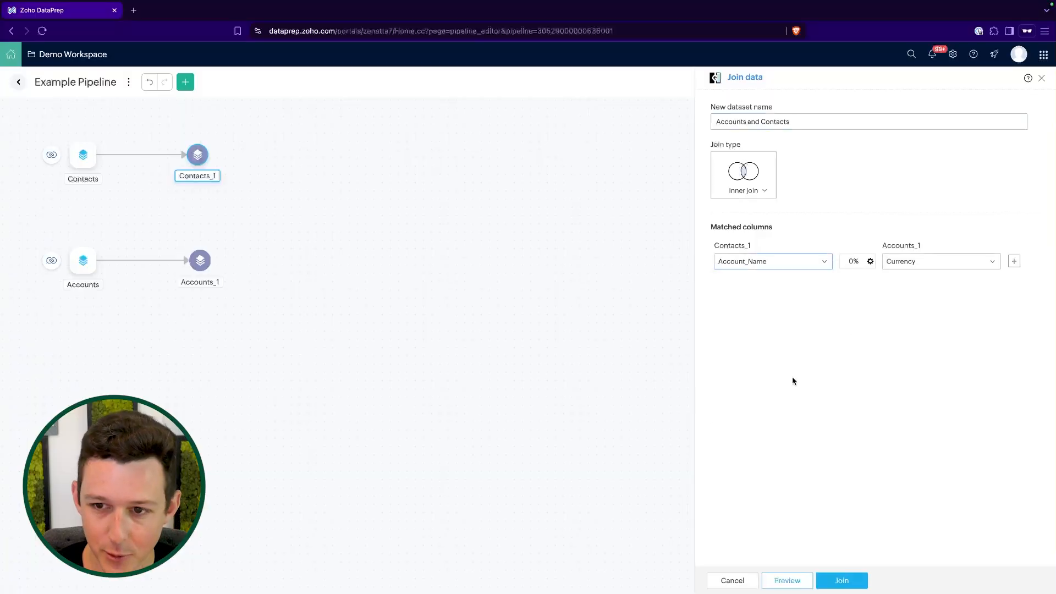
left_click(868, 262)
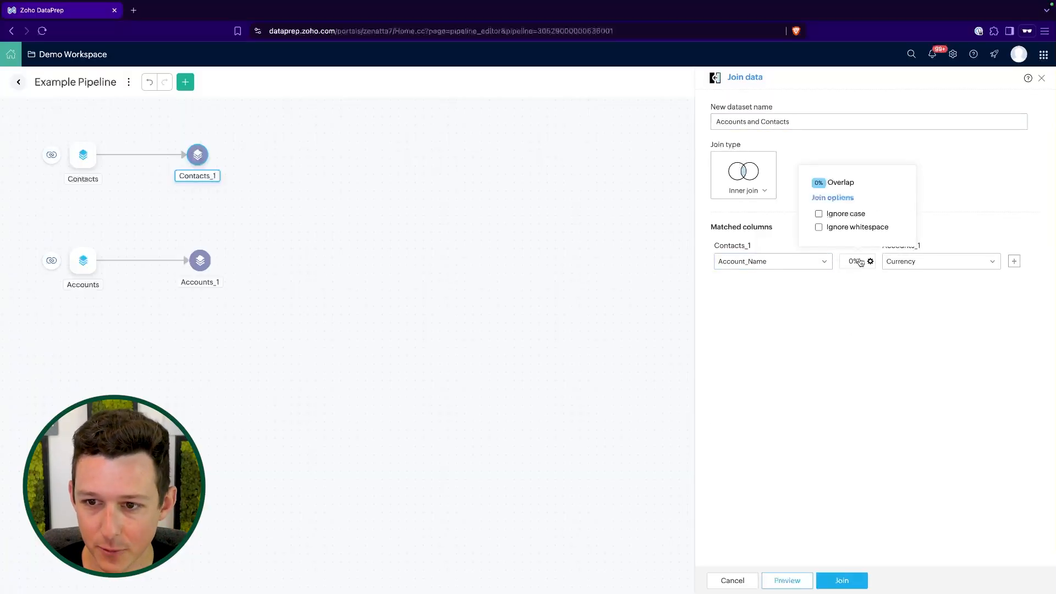
left_click(927, 261)
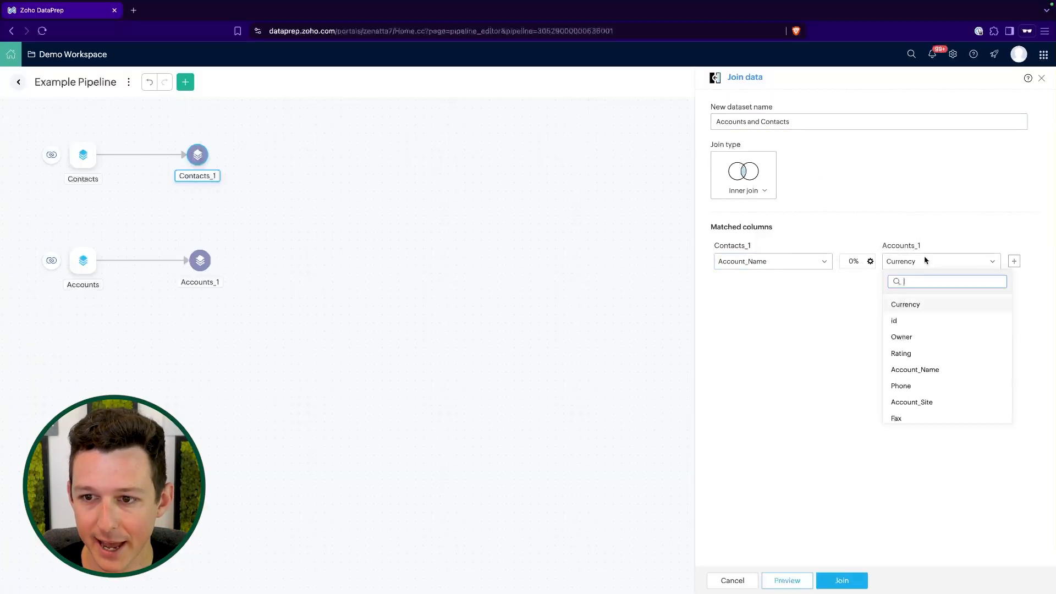
left_click(895, 318)
left_click(862, 265)
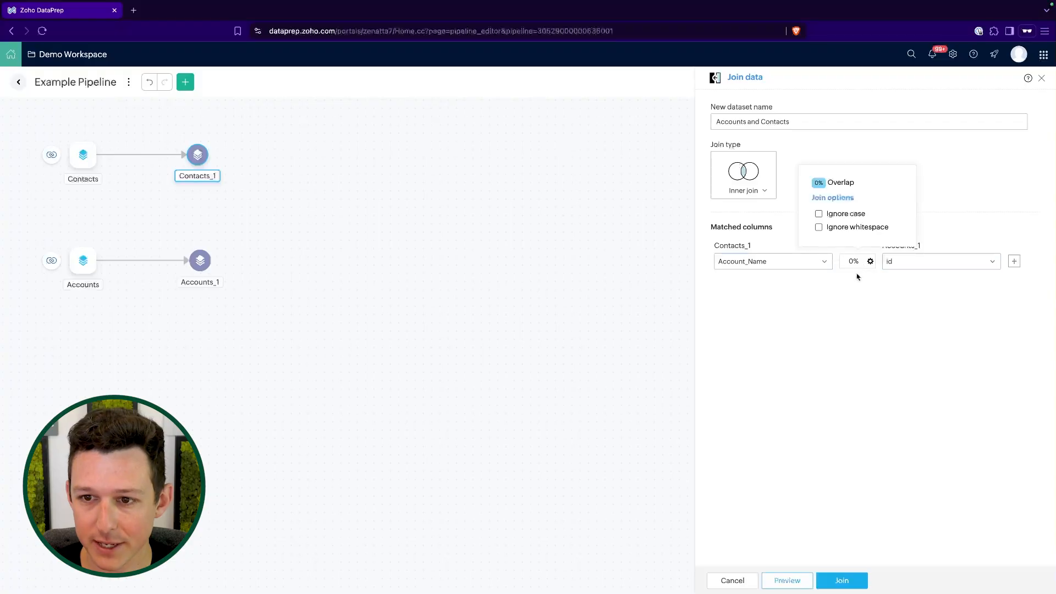
left_click(865, 360)
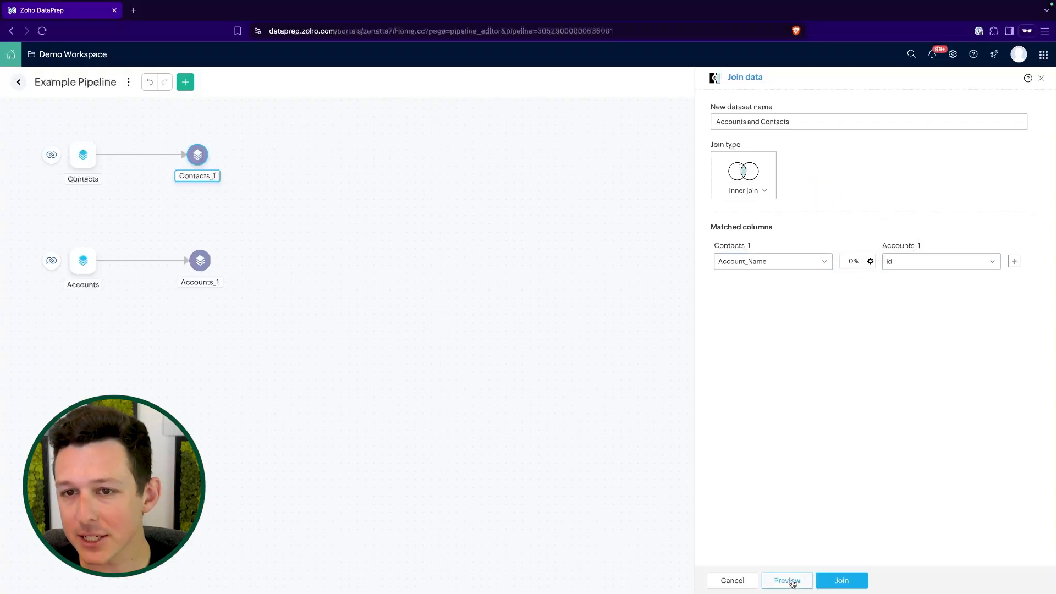
- Preview the join and look through the repeated column names that need resolving
left_click(788, 581)
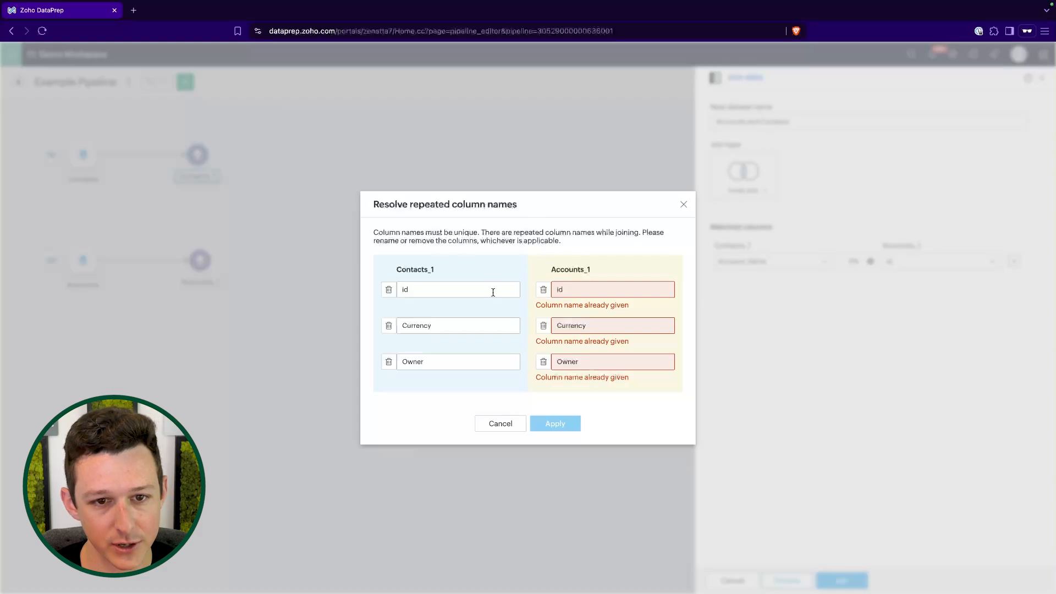
scroll(440, 297, "down", 2)
scroll(422, 299, "up", 2)
scroll(422, 297, "down", 1)
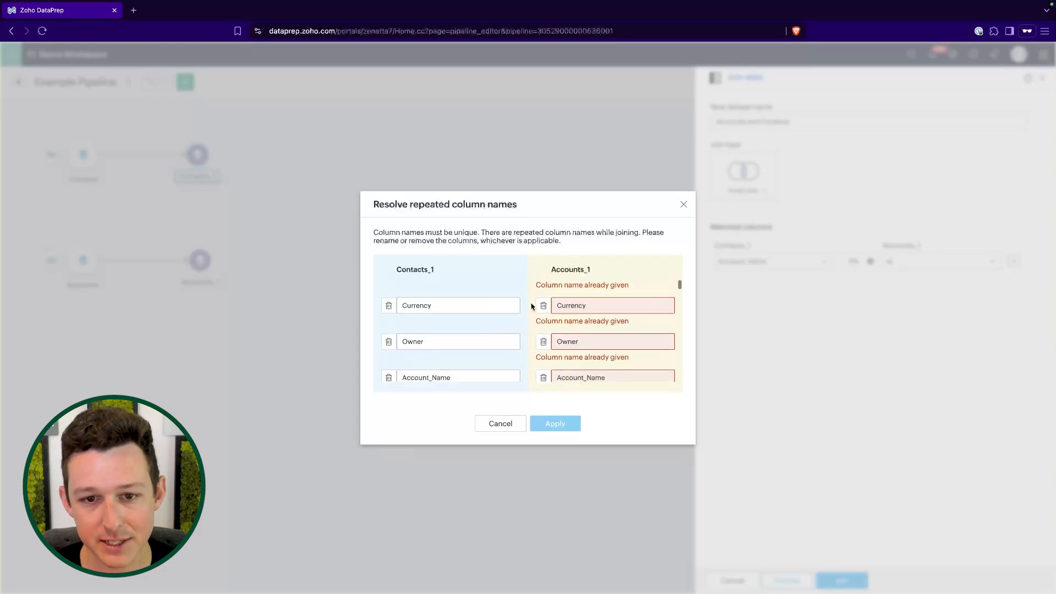
scroll(532, 306, "down", 5)
scroll(532, 306, "up", 6)
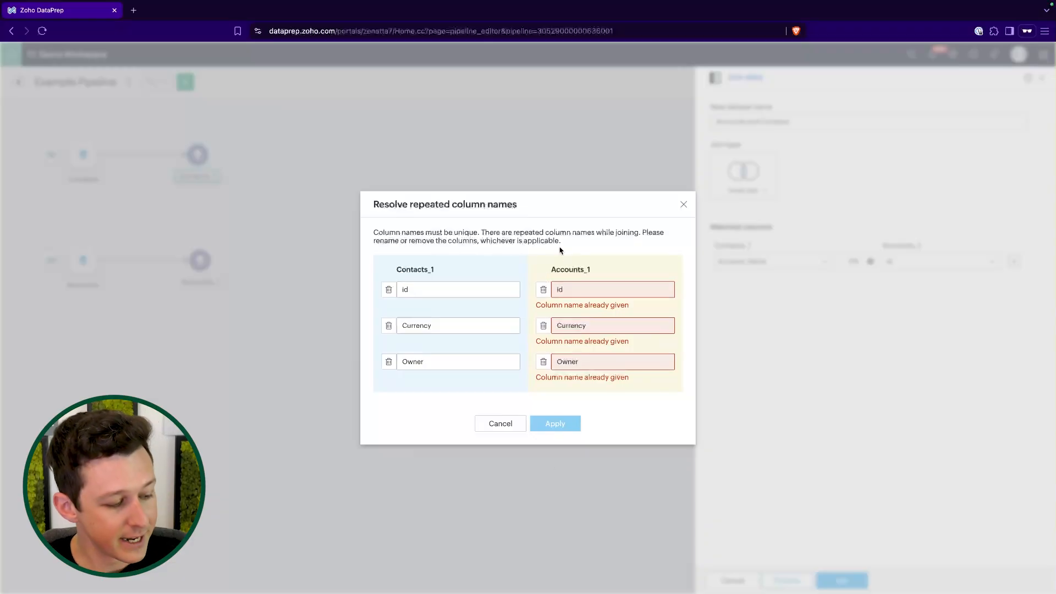
- Rename the repeated Owner columns to "Contact Owner" for Contacts_1 and "Account Owner" for Accounts_1
left_click(556, 361)
type("Account")
left_click(405, 363)
type("Contact ")
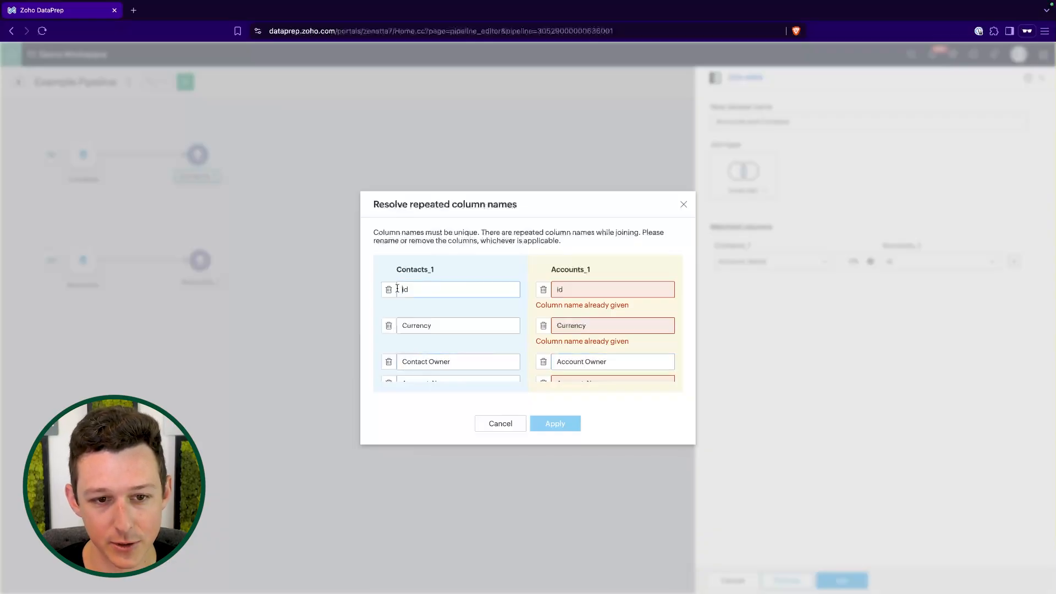
- Rename the repeated id columns to "Contact id" for Contacts_1 and "Account id" for Accounts_1
type("t")
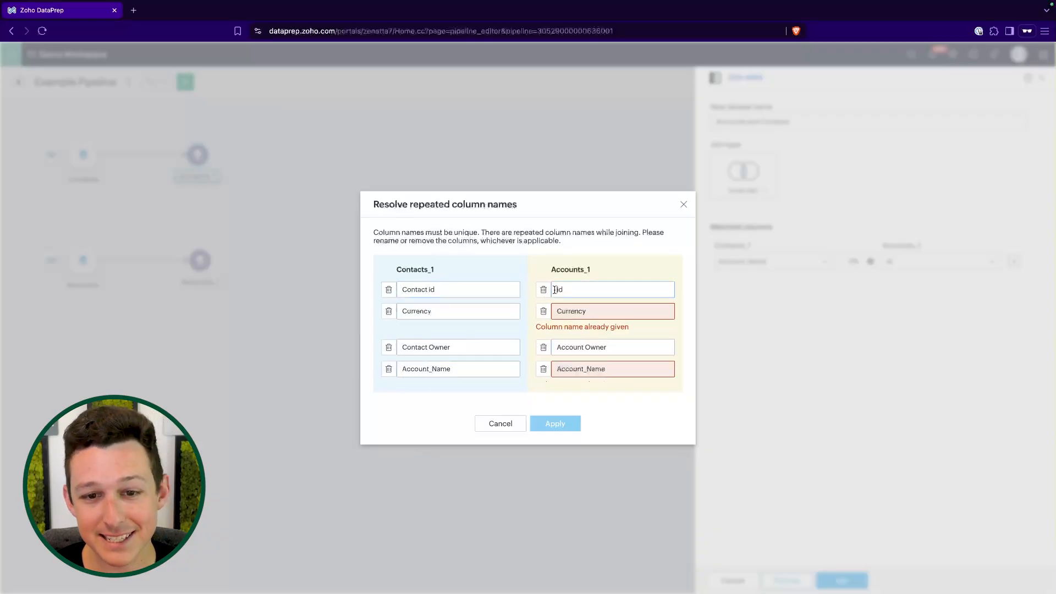
key("BackSpace")
key("BackSpace")
key("BackSpace")
key("BackSpace")
key("BackSpace")
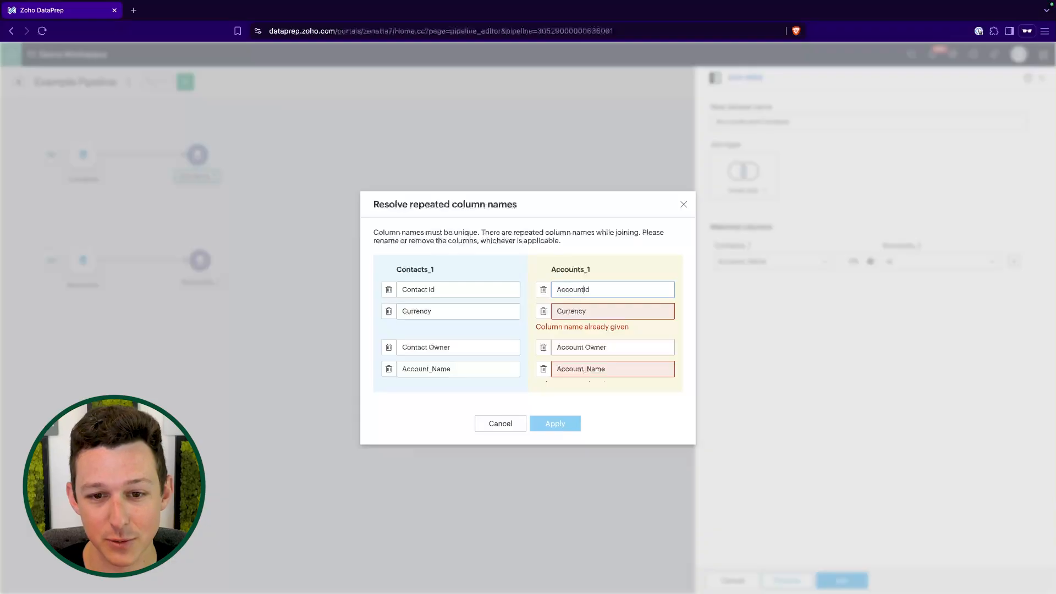
- Rename the Currency columns to "Account Currency" and "Contact Currency", and remove both from the joined dataset
left_click(557, 310)
type("Account")
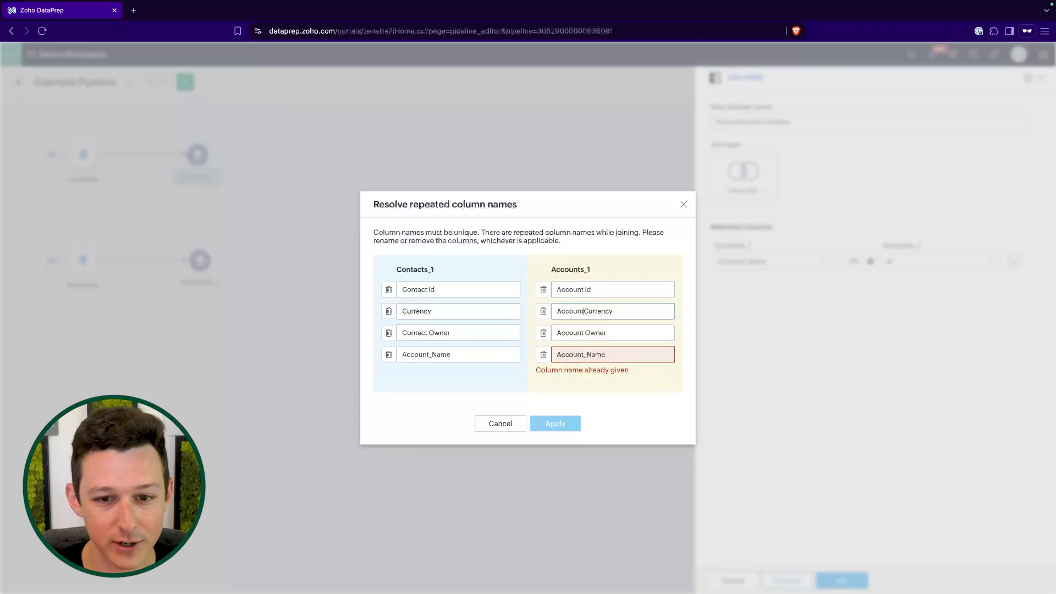
left_click(401, 312)
type("Contact")
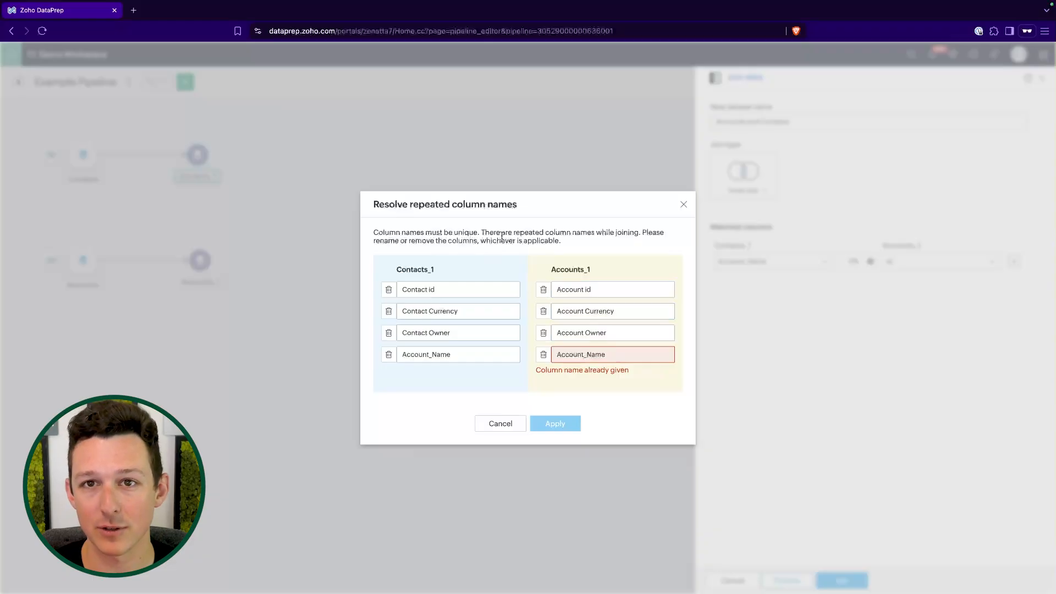
left_click(389, 312)
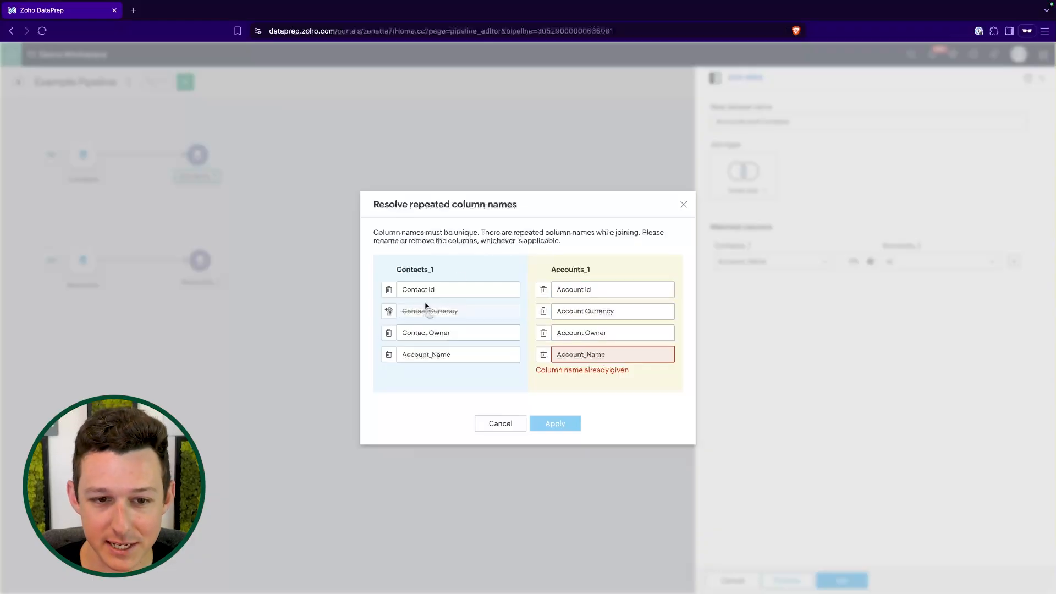
left_click(543, 311)
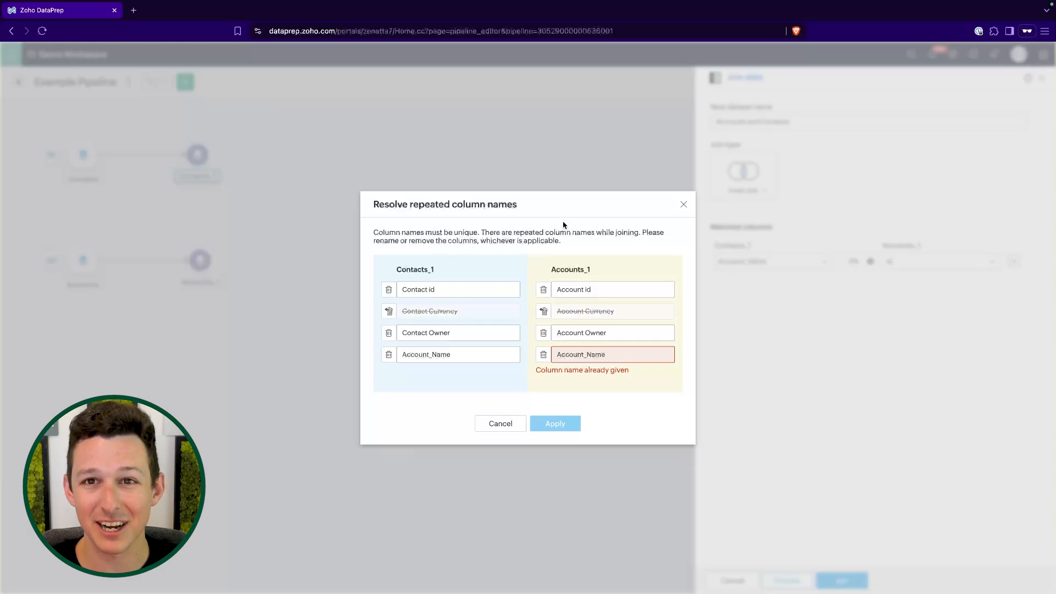
- Rename the Account_Name column of Contacts_1 to "Account_ID" and remove it from the joined dataset
scroll(591, 360, "down", 1)
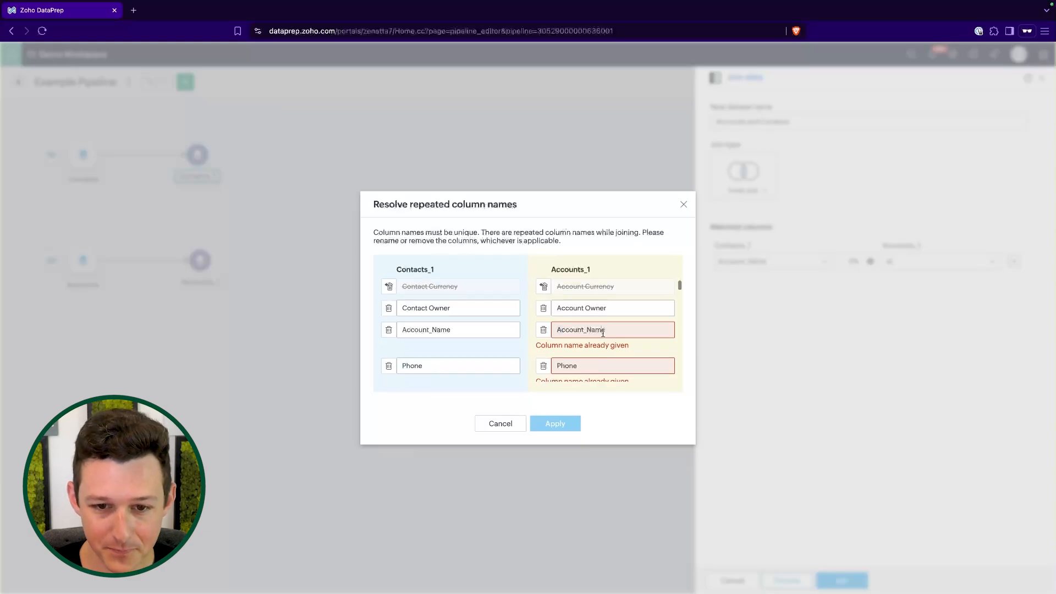
double_click(602, 329)
double_click(442, 328)
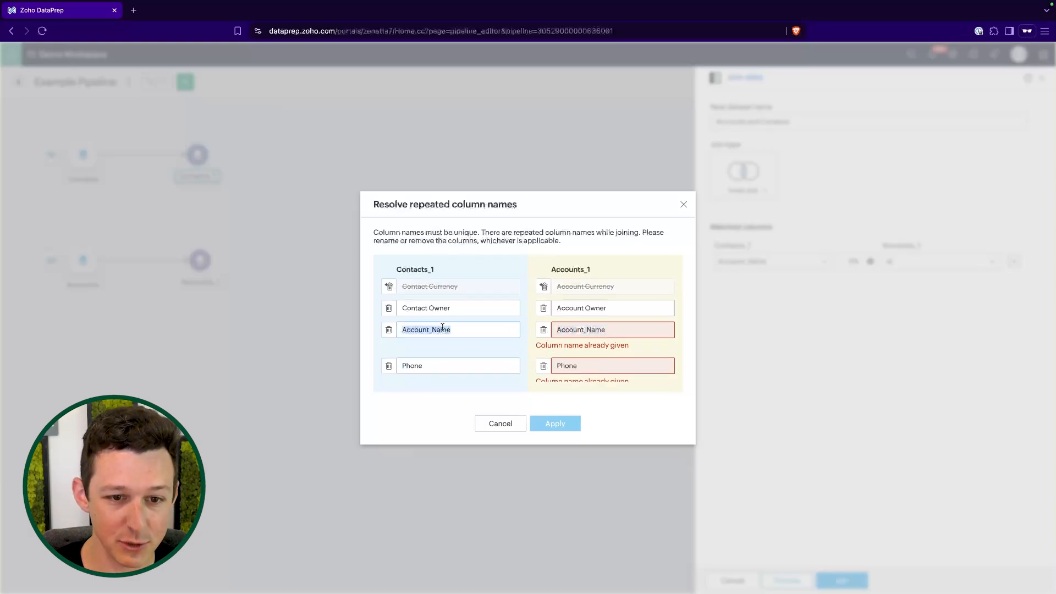
key("Right")
key("BackSpace")
key("BackSpace")
key("BackSpace")
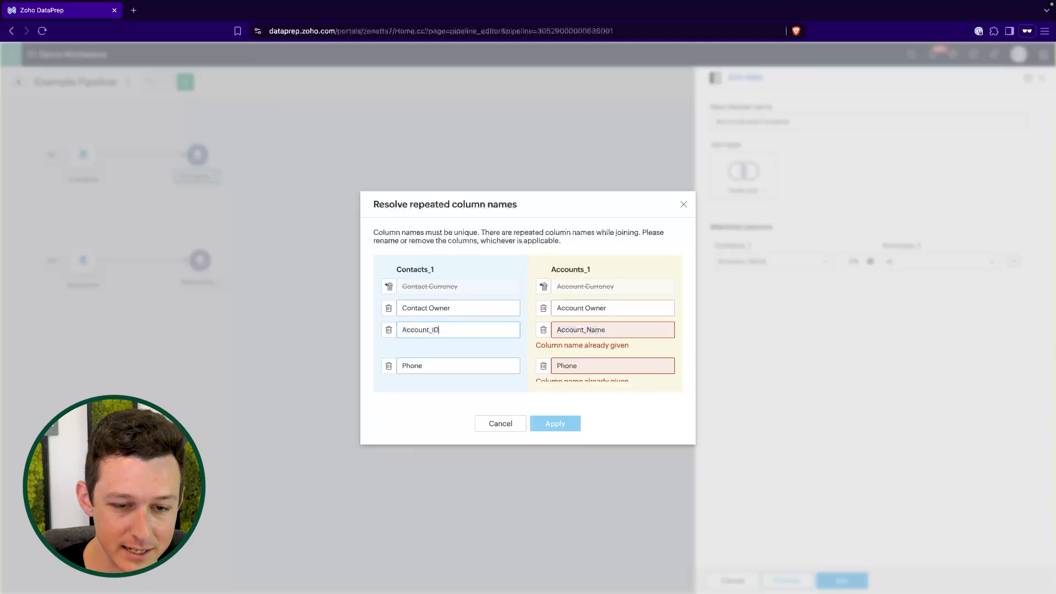
type("ID")
scroll(484, 292, "up", 1)
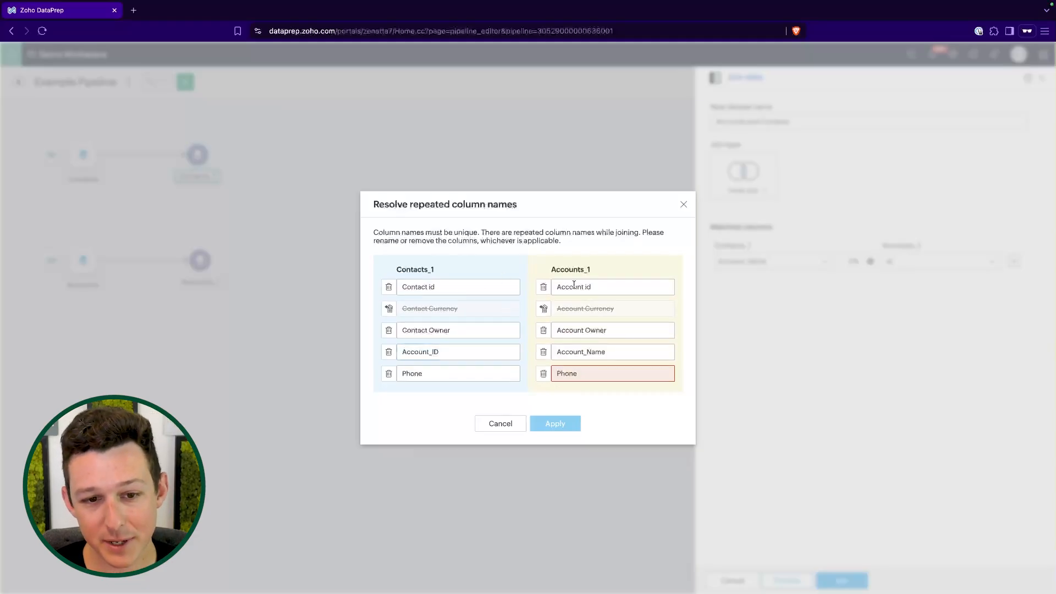
left_click(389, 354)
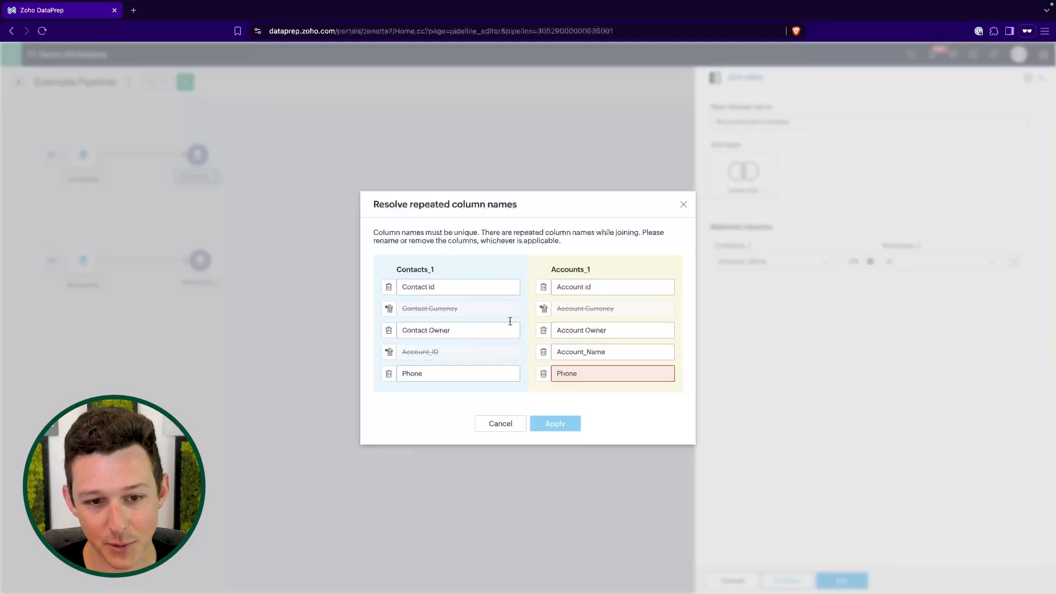
- Rename the repeated Phone column of Accounts_1 to "Account Phone"
scroll(597, 337, "down", 1)
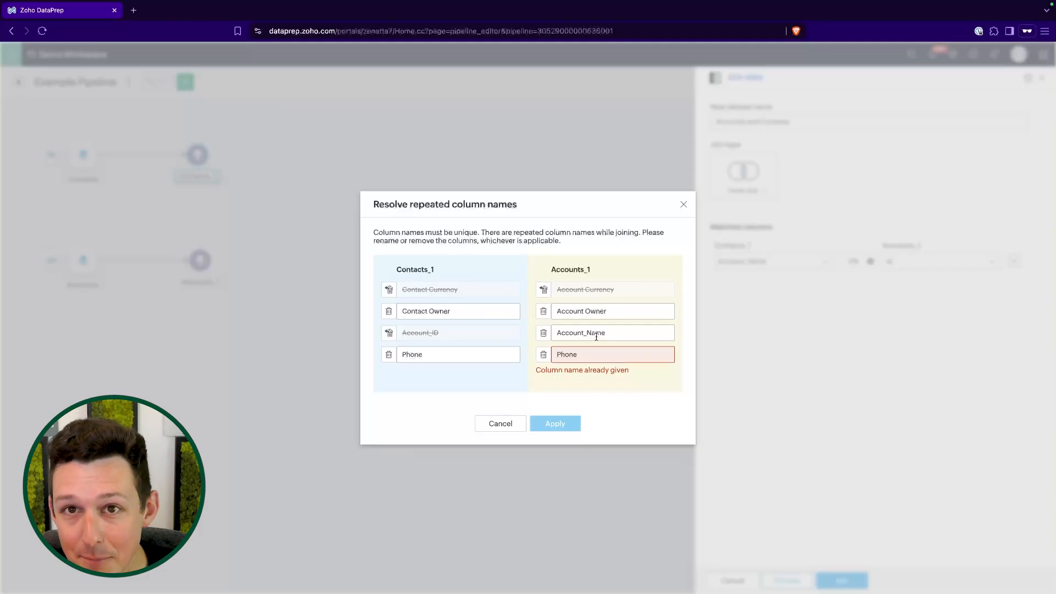
scroll(588, 340, "down", 1)
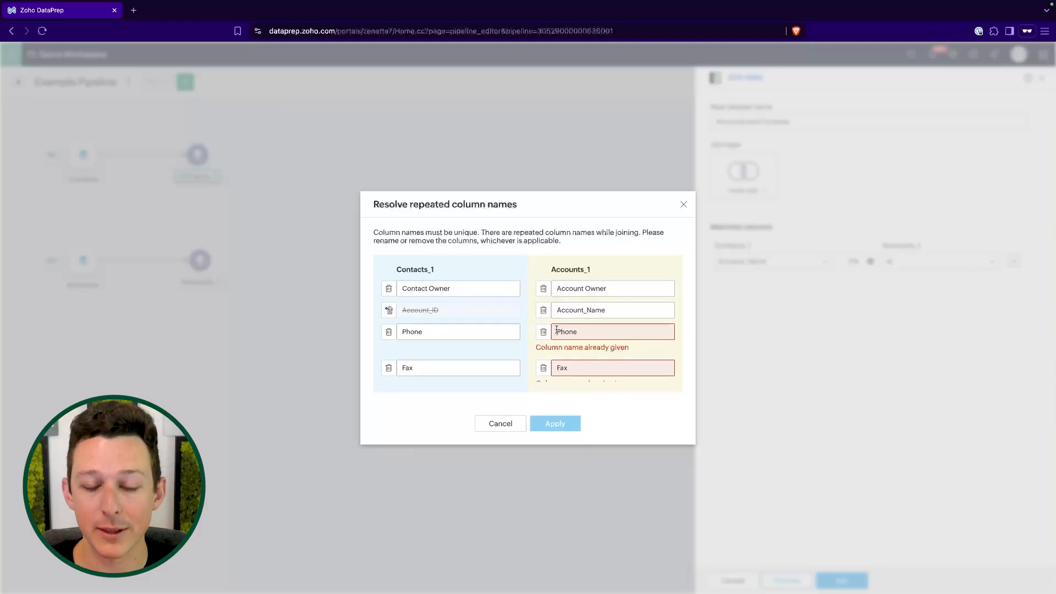
left_click(556, 330)
type("Account")
scroll(550, 341, "up", 1)
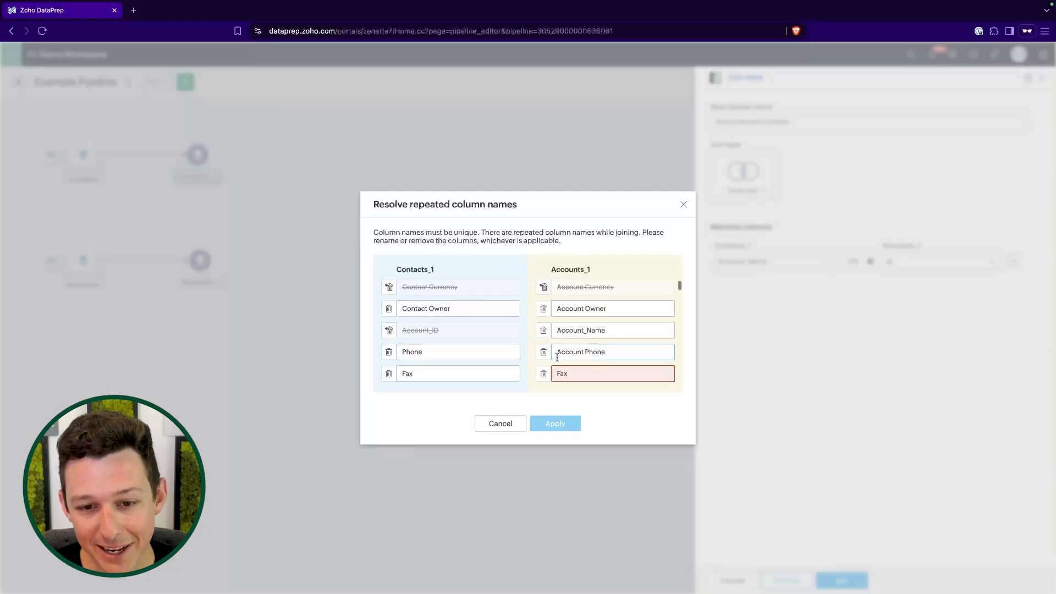
- Remove the repeated Fax, Created_By and Modified_By columns of Accounts_1
scroll(548, 352, "down", 3)
left_click(544, 289)
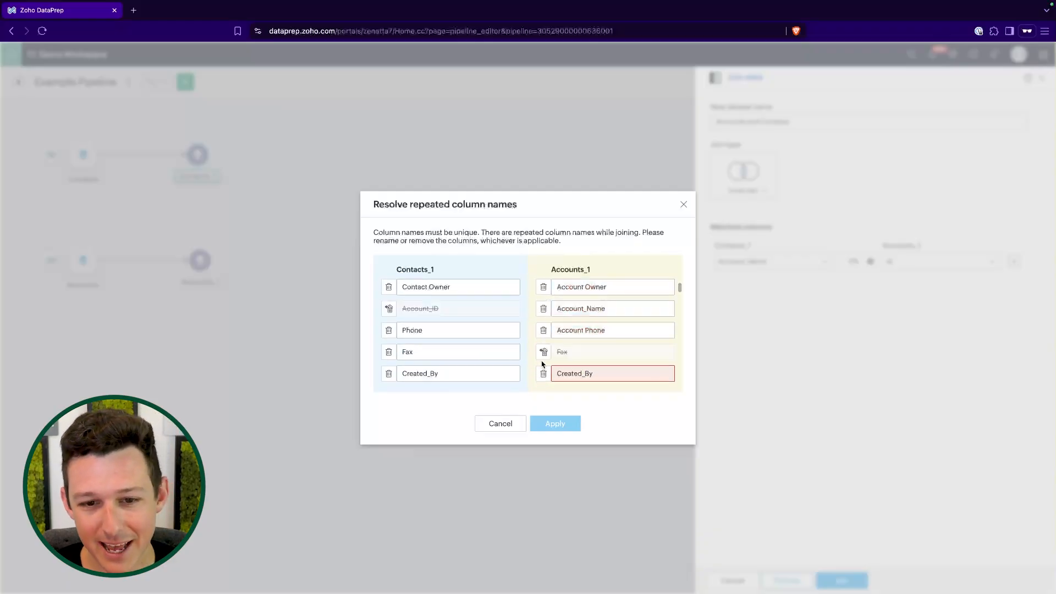
scroll(545, 358, "down", 2)
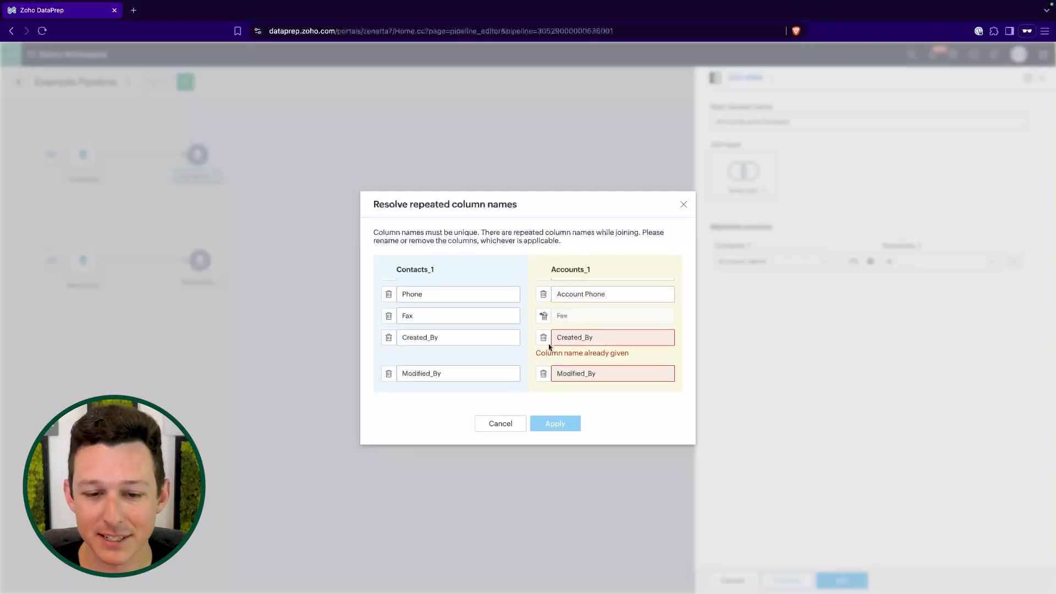
left_click(543, 338)
left_click(543, 373)
scroll(542, 363, "down", 2)
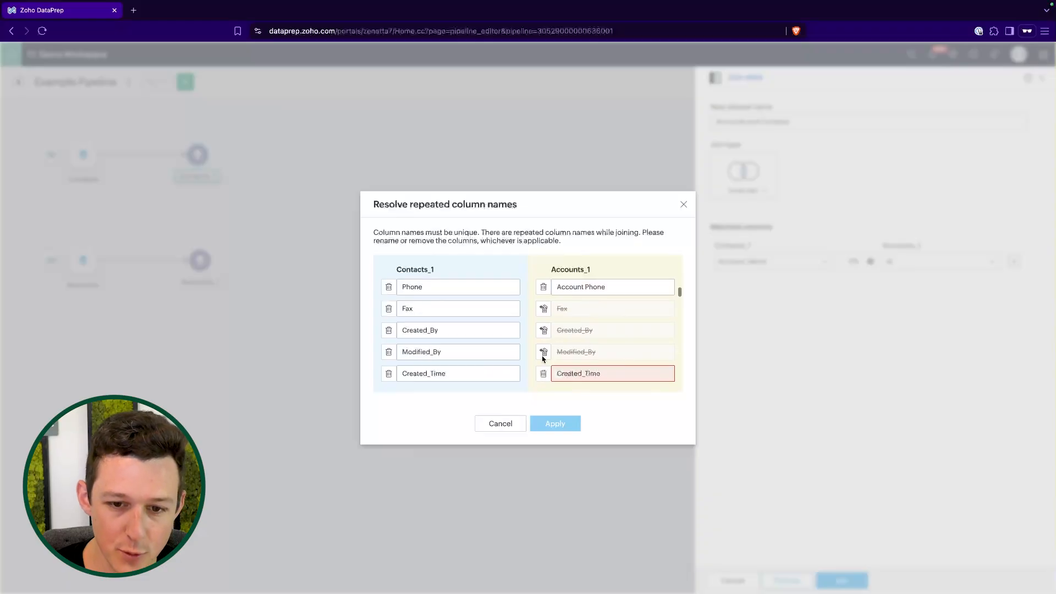
- Remove the Created_Time and Modified_Time columns from both Accounts_1 and Contacts_1
left_click(543, 349)
scroll(543, 352, "down", 2)
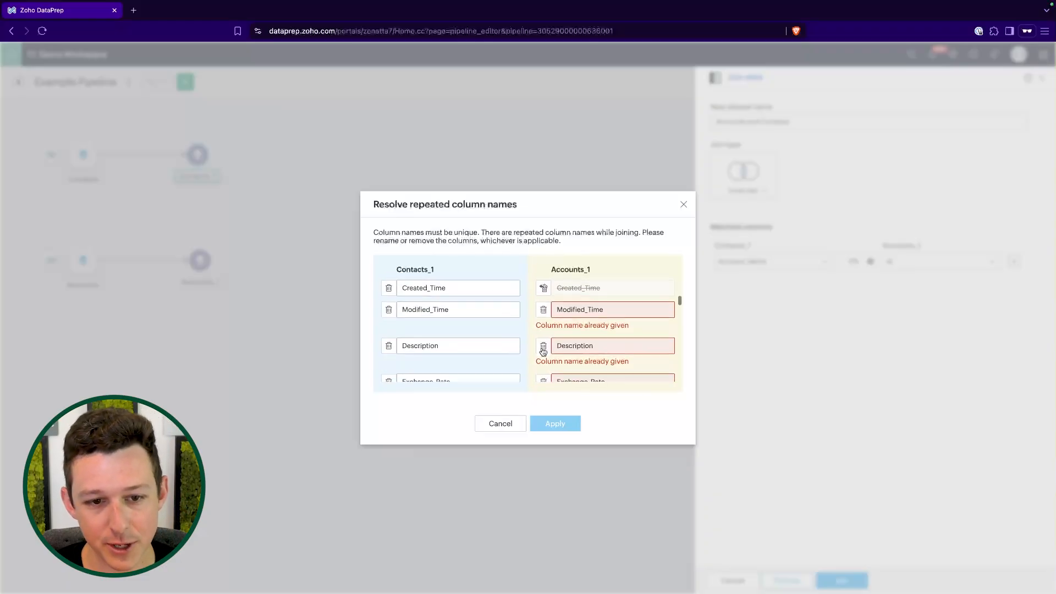
left_click(543, 324)
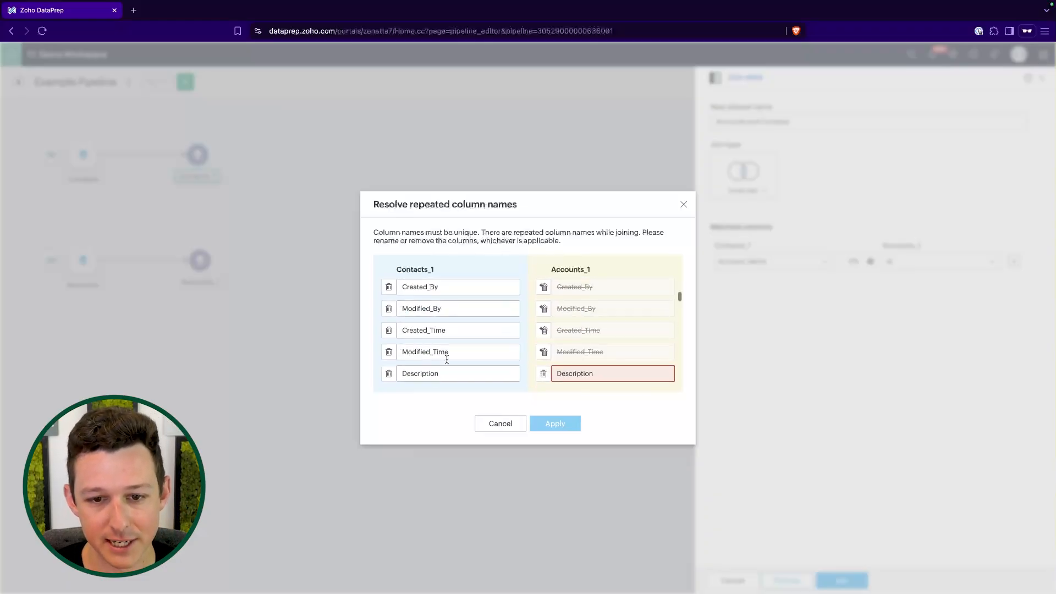
left_click(389, 330)
left_click(389, 352)
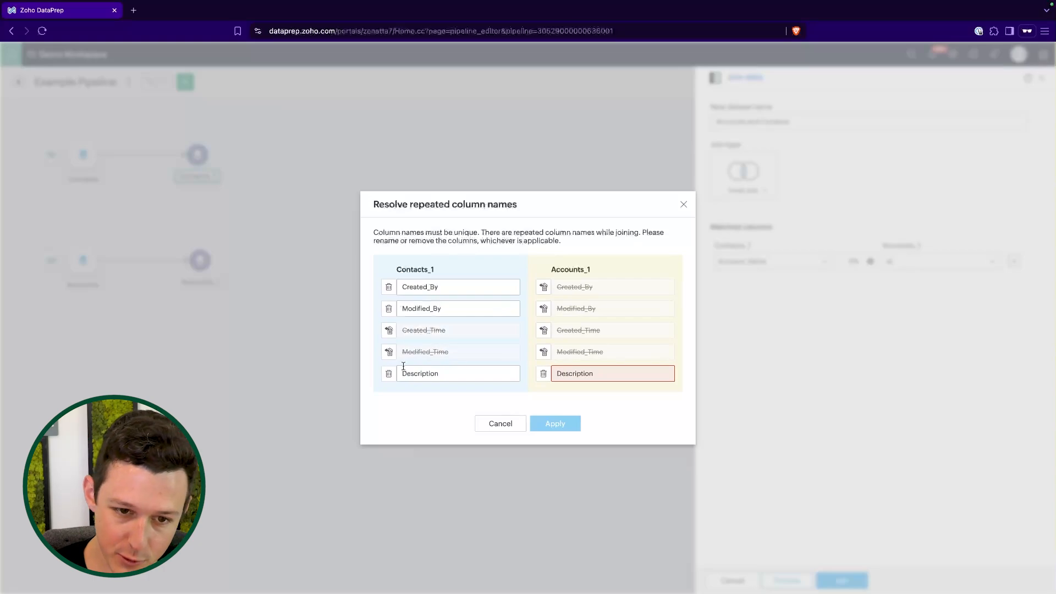
- Remove the repeated Description and Exchange_Rate columns of Accounts_1
scroll(403, 366, "down", 1)
left_click(544, 348)
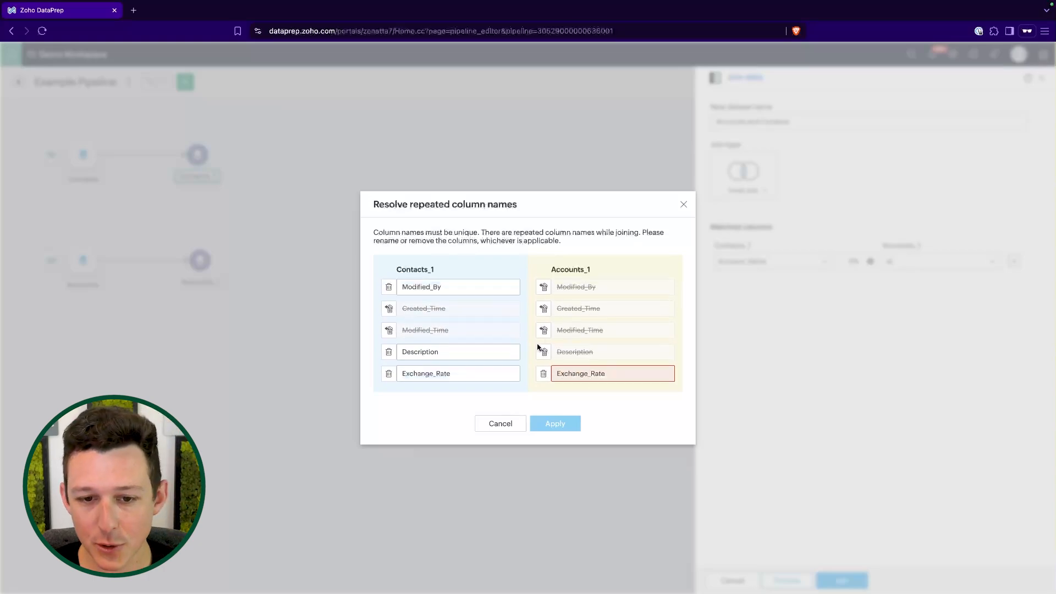
left_click(543, 374)
scroll(528, 374, "down", 1)
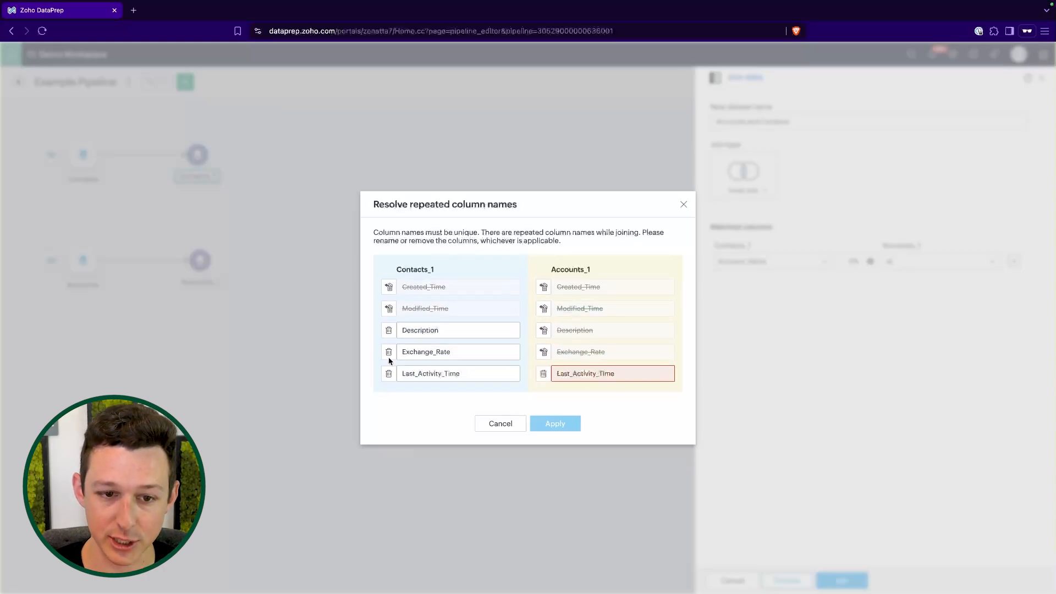
- Review the whole list of repeated columns to check which are kept, renamed or removed on each side
scroll(497, 355, "down", 5)
scroll(498, 355, "up", 10)
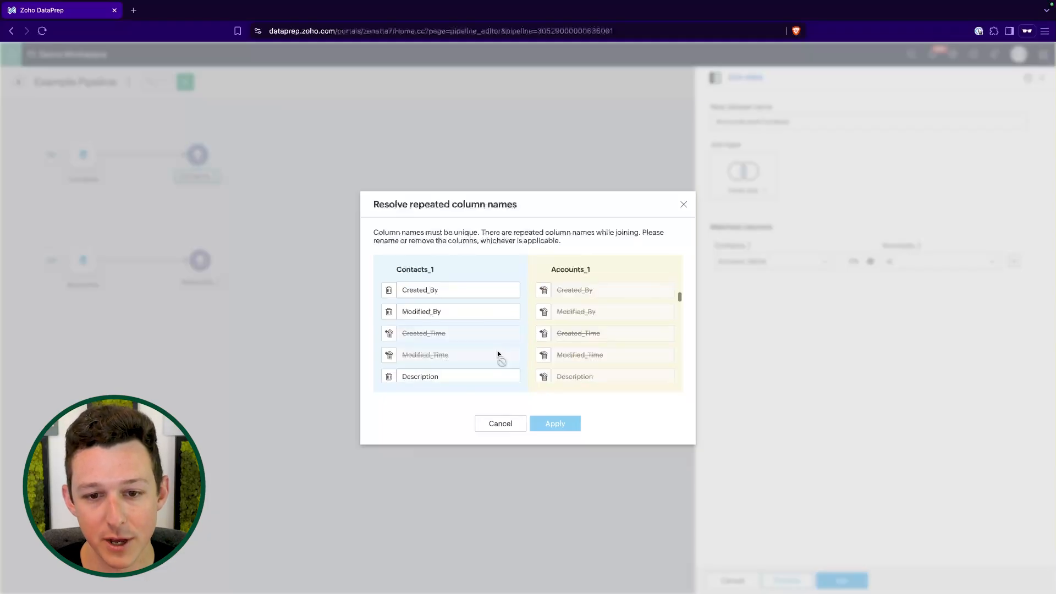
scroll(498, 355, "down", 6)
scroll(498, 349, "up", 3)
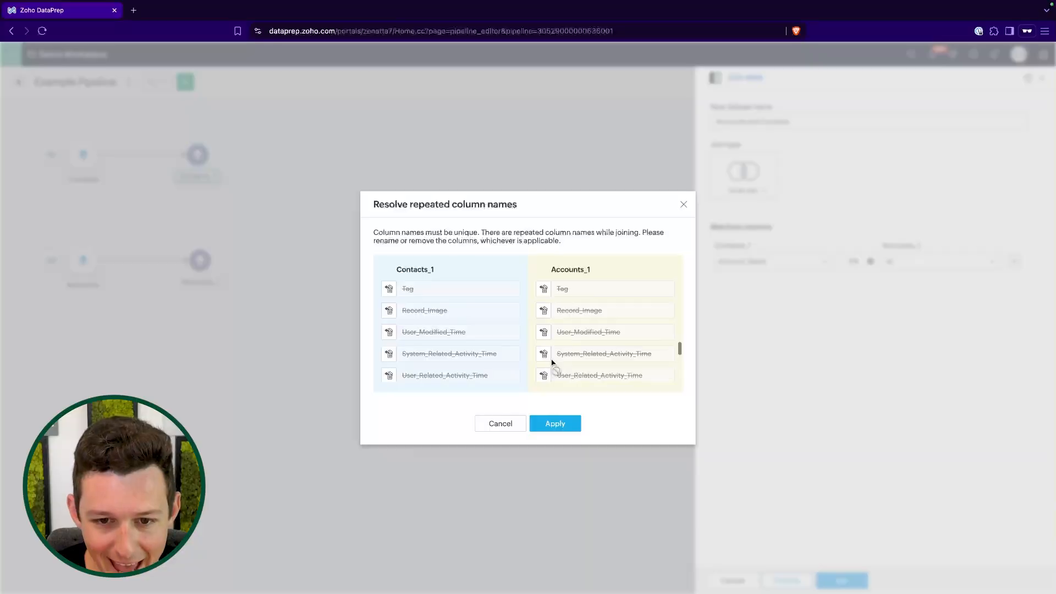
scroll(552, 361, "down", 1)
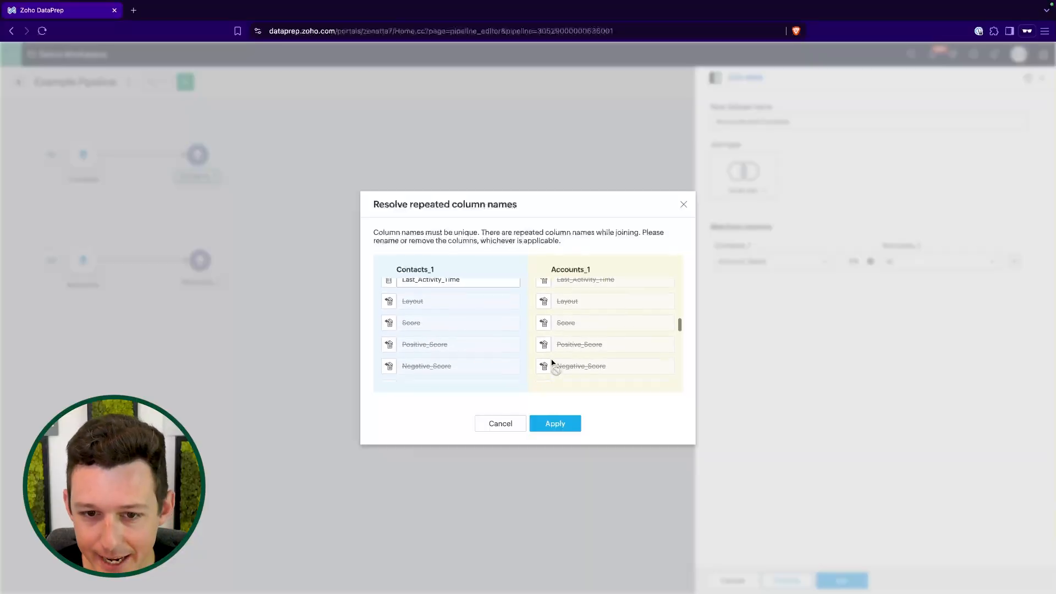
scroll(550, 365, "up", 10)
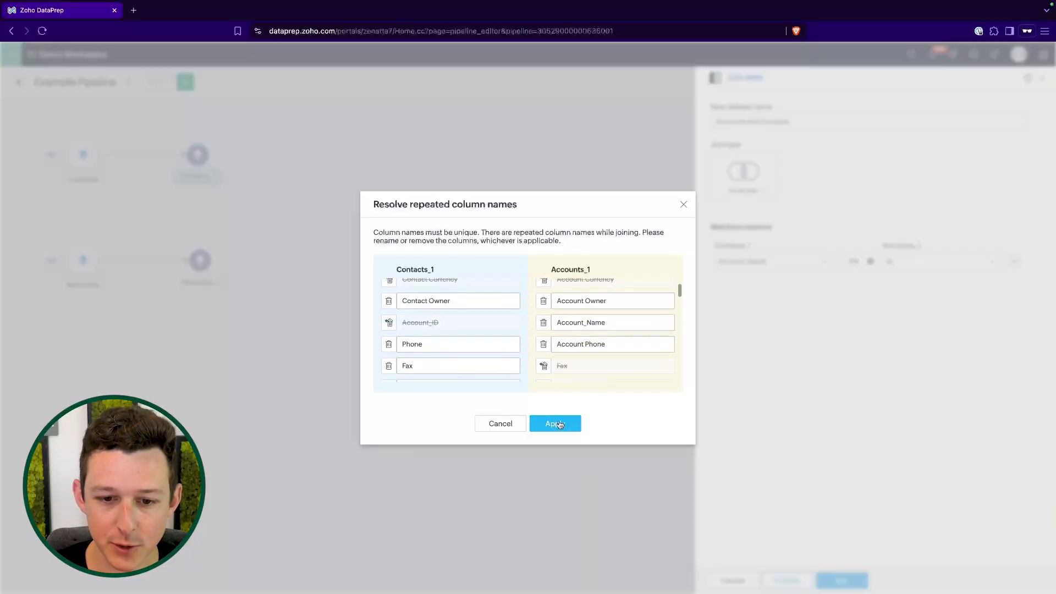
- Apply the repeated-column resolutions and look over the Contacts columns in the join preview
left_click(557, 423)
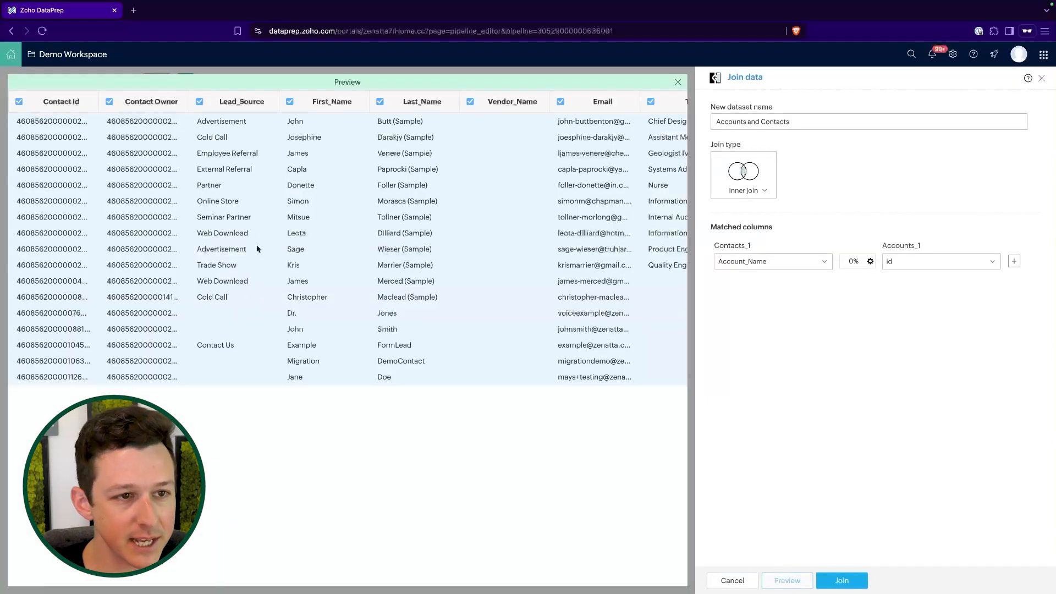
scroll(257, 249, "right", 15)
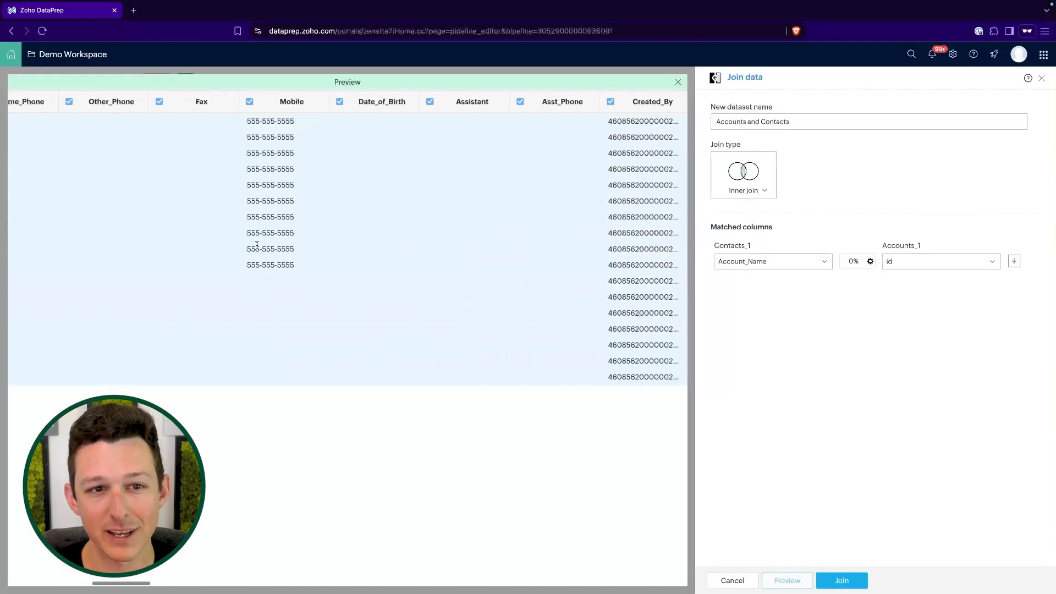
scroll(257, 245, "right", 10)
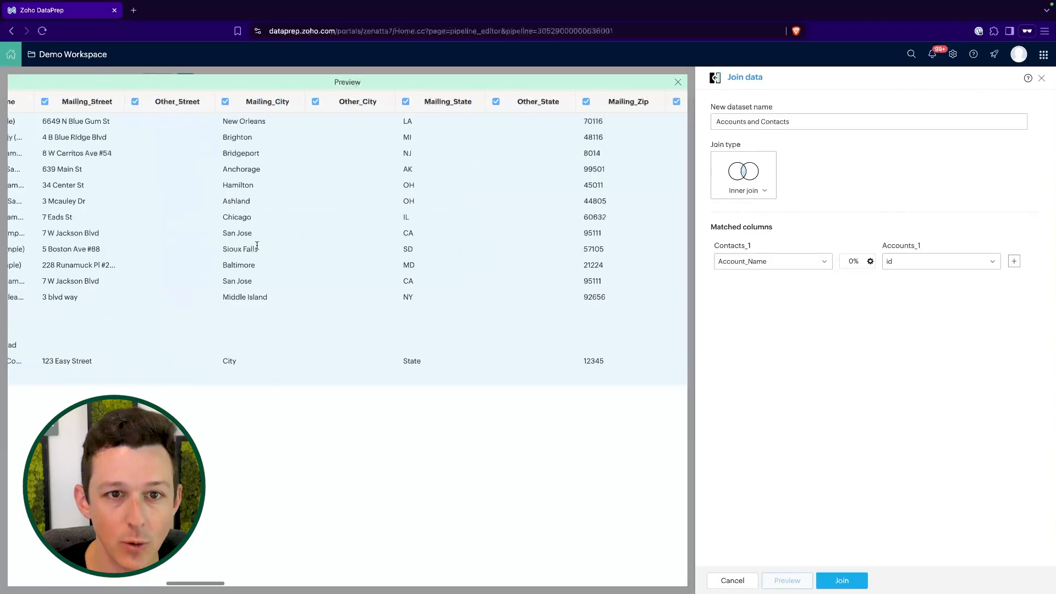
scroll(257, 246, "left", 10)
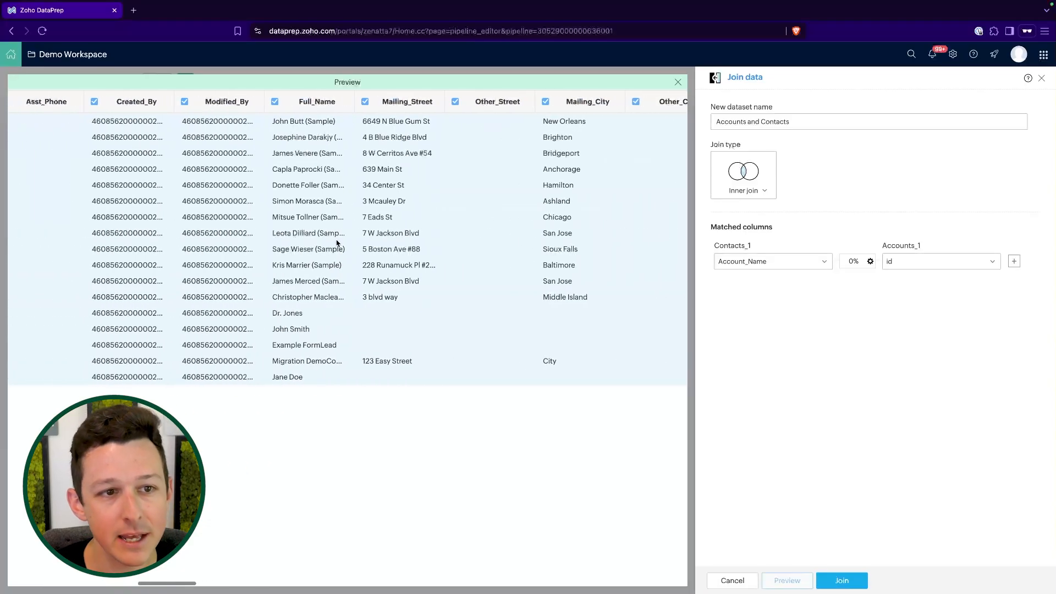
scroll(336, 242, "left", 10)
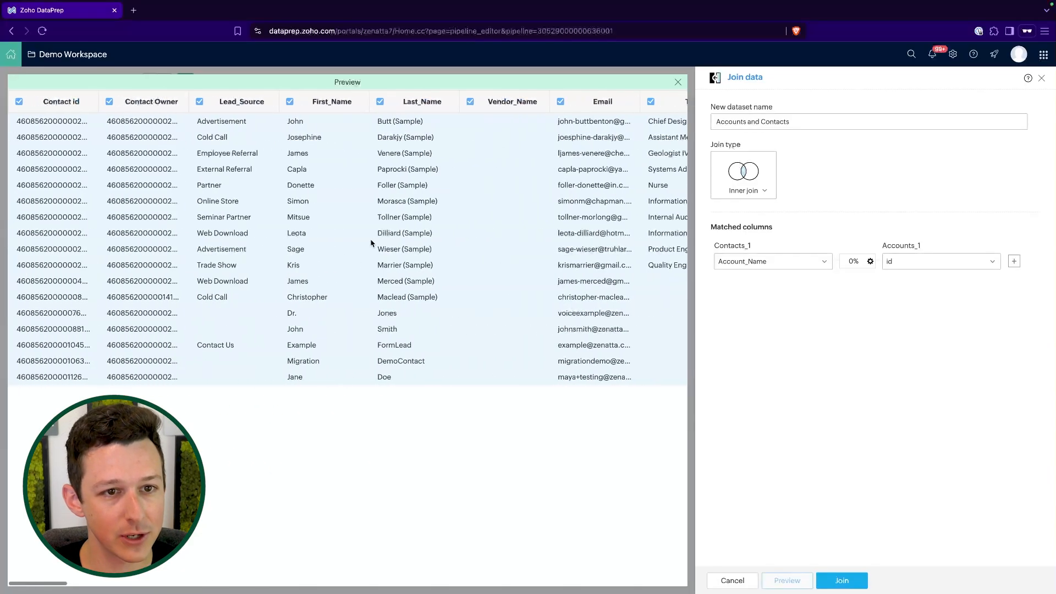
scroll(371, 243, "right", 1)
scroll(370, 243, "left", 1)
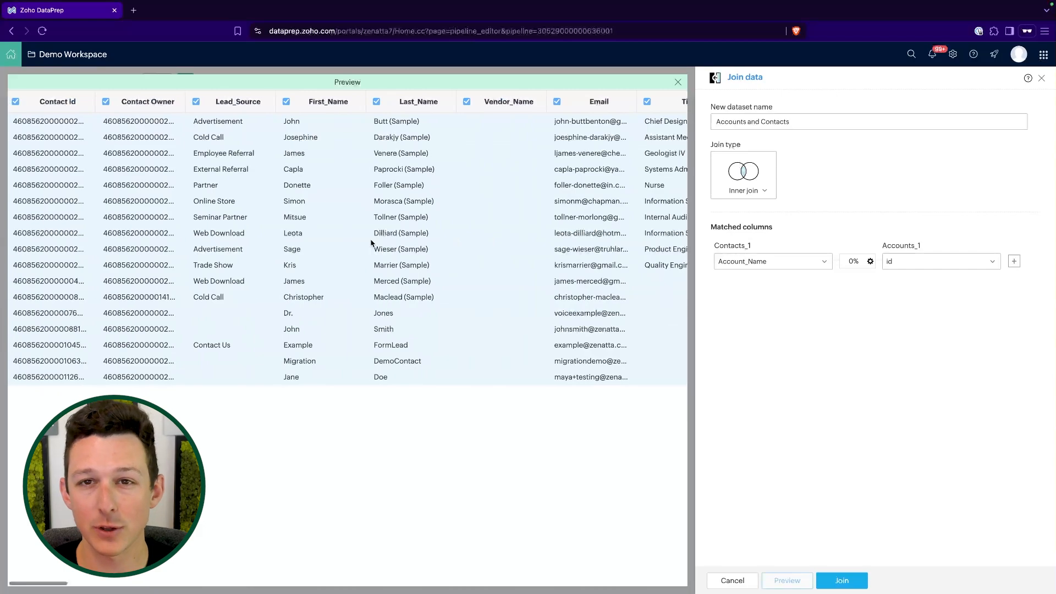
scroll(370, 244, "right", 2)
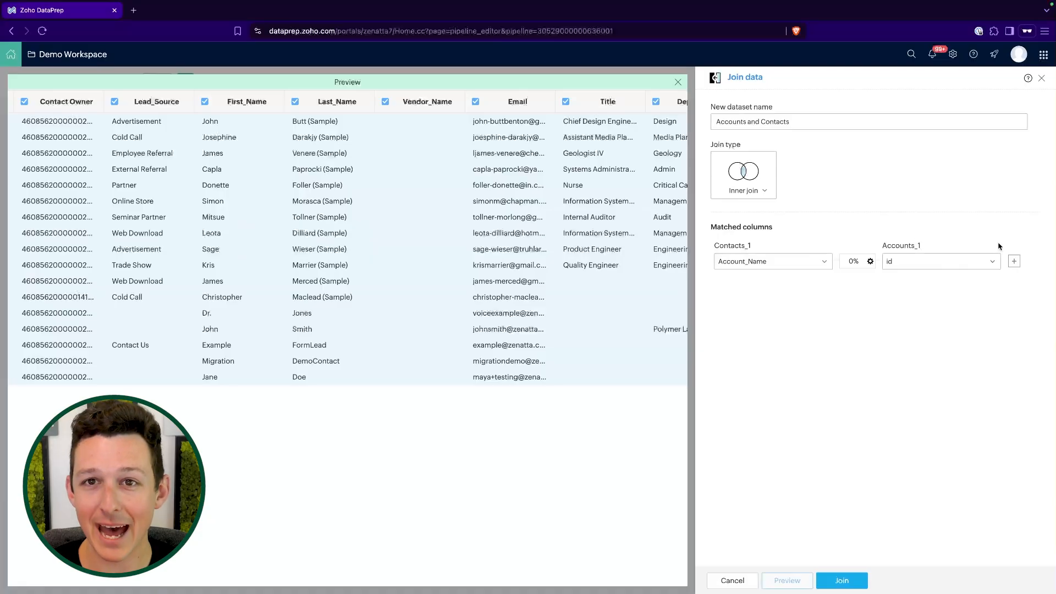
scroll(378, 189, "right", 2)
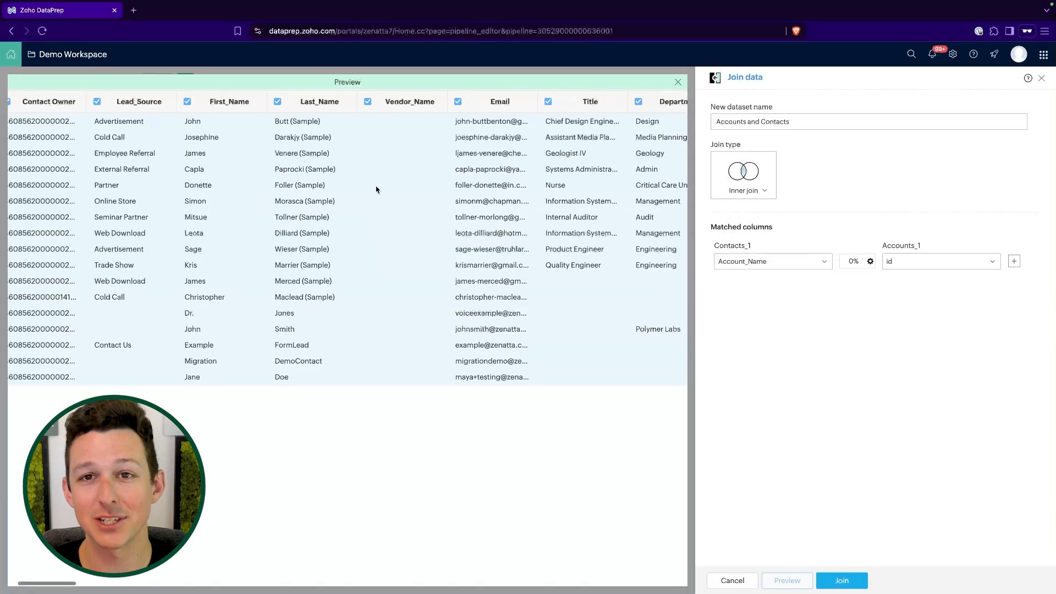
- Examine the join preview from the Contacts columns through the Accounts columns to check how the records are matched
left_click(824, 263)
left_click(815, 224)
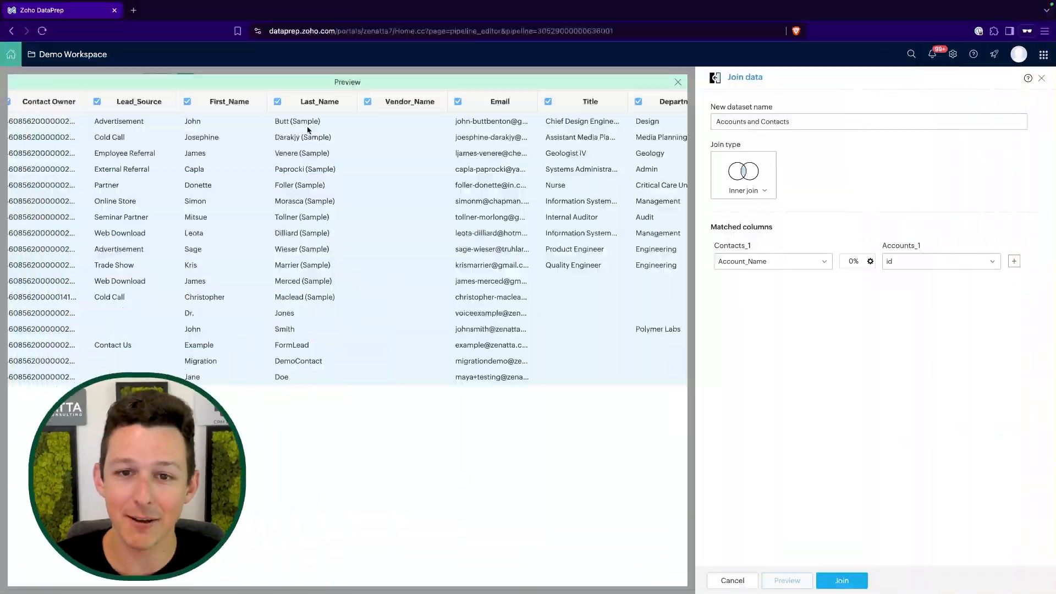
scroll(308, 130, "right", 15)
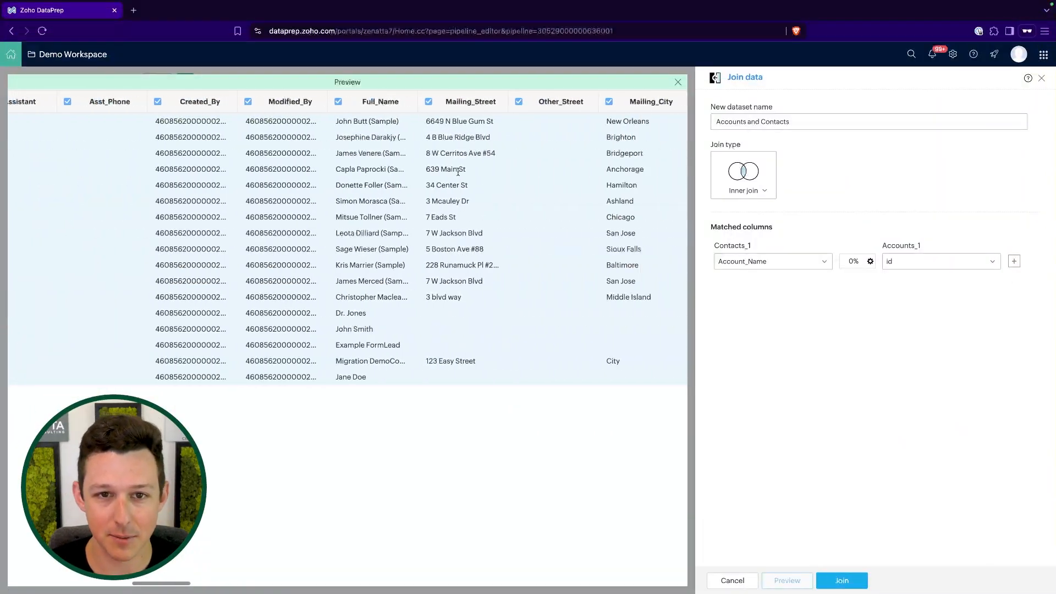
scroll(458, 172, "right", 15)
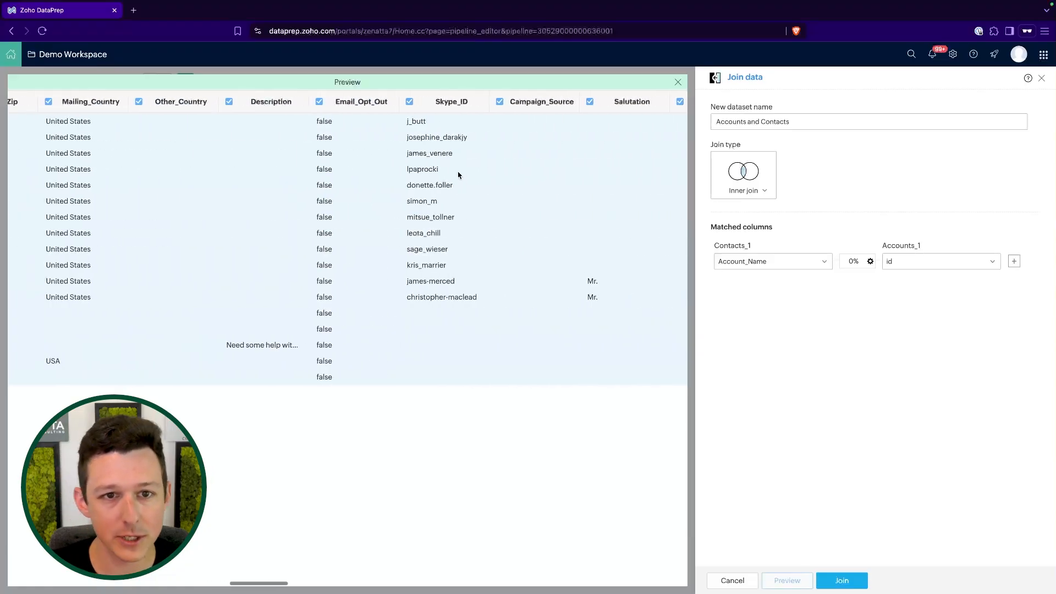
scroll(458, 174, "right", 15)
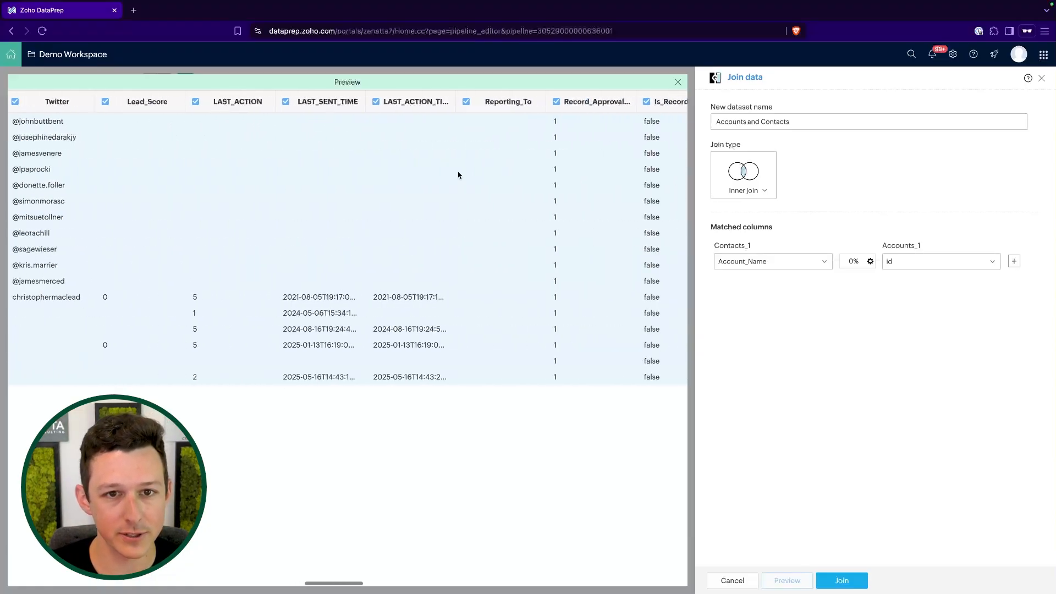
scroll(458, 175, "left", 5)
scroll(459, 175, "right", 15)
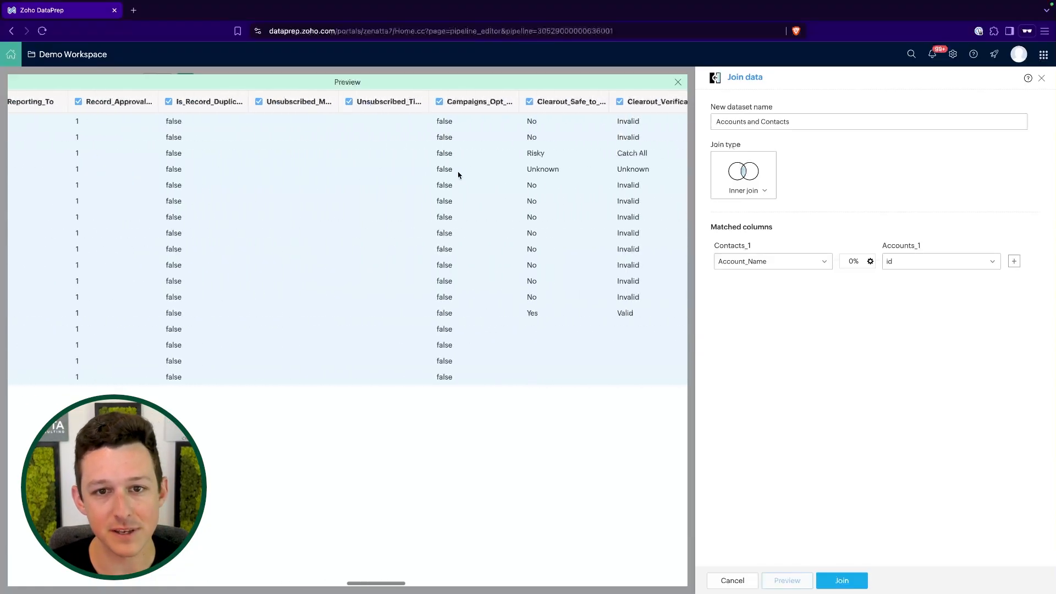
scroll(459, 175, "right", 15)
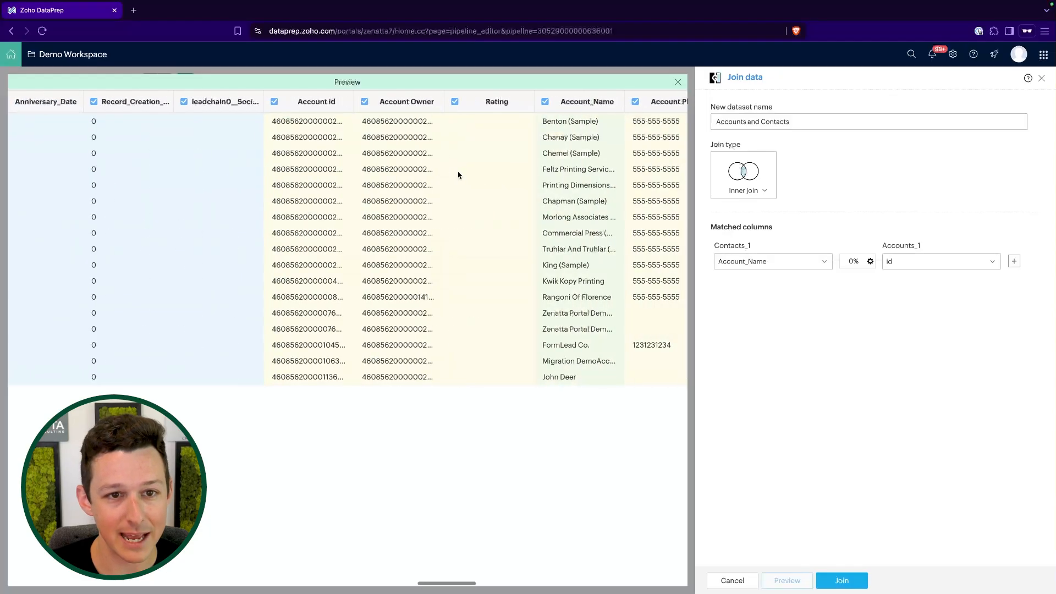
scroll(458, 175, "right", 5)
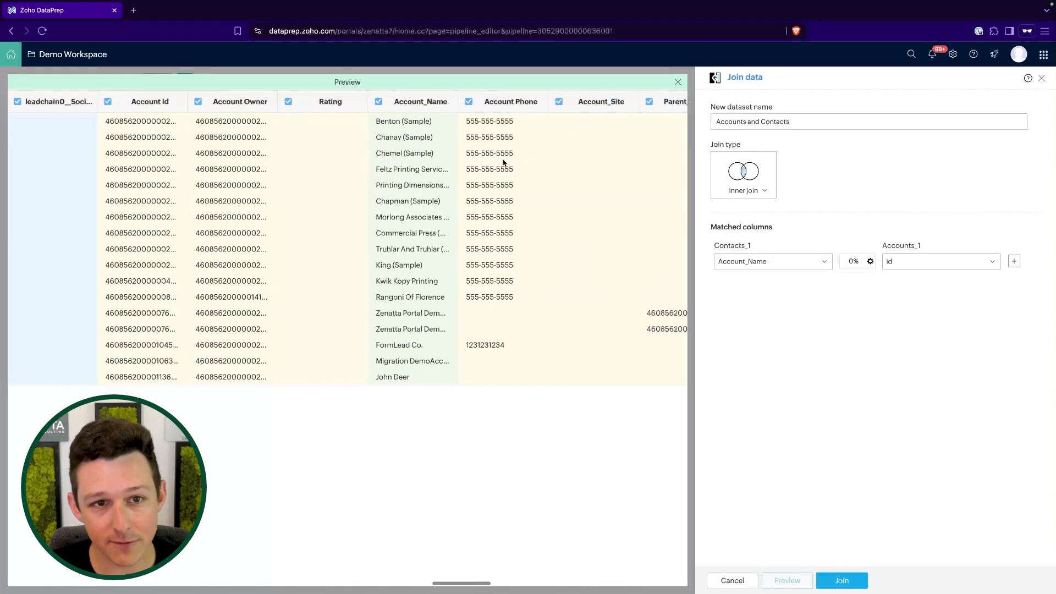
scroll(264, 182, "right", 1)
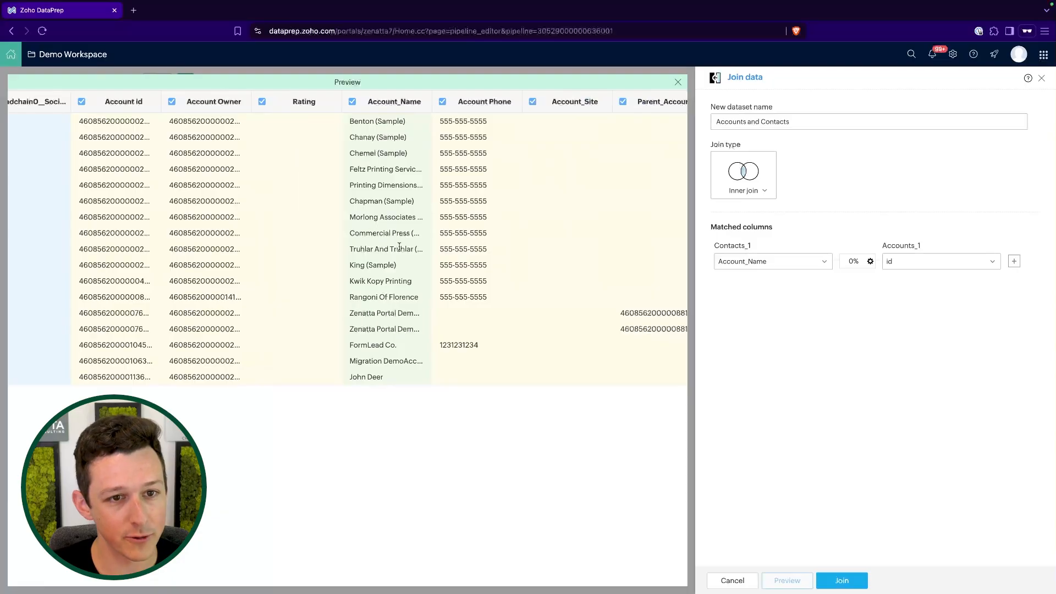
scroll(401, 280, "right", 1)
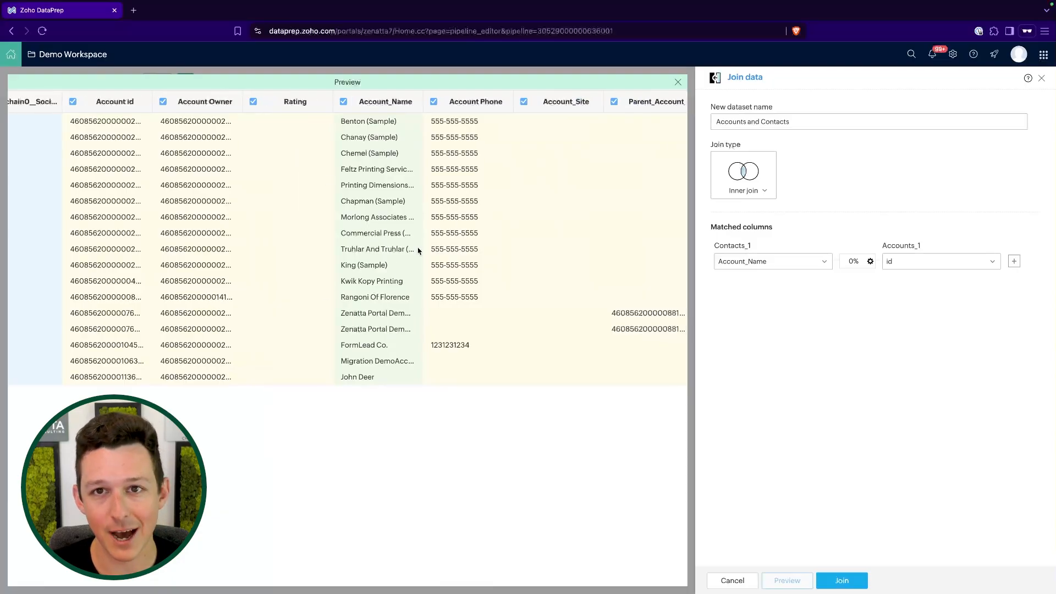
scroll(302, 197, "left", 3)
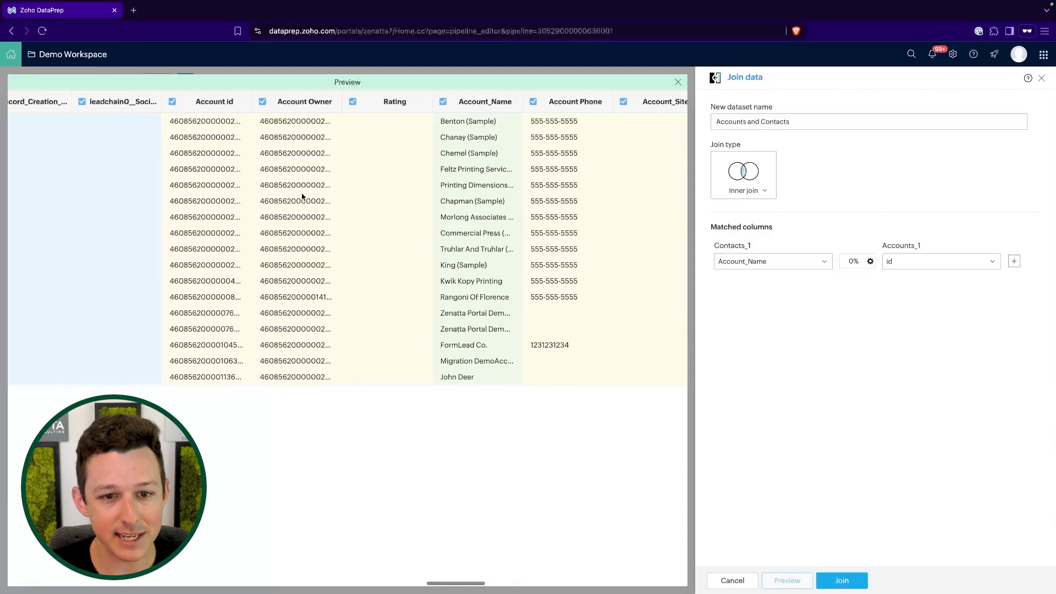
scroll(302, 197, "right", 10)
scroll(302, 197, "left", 10)
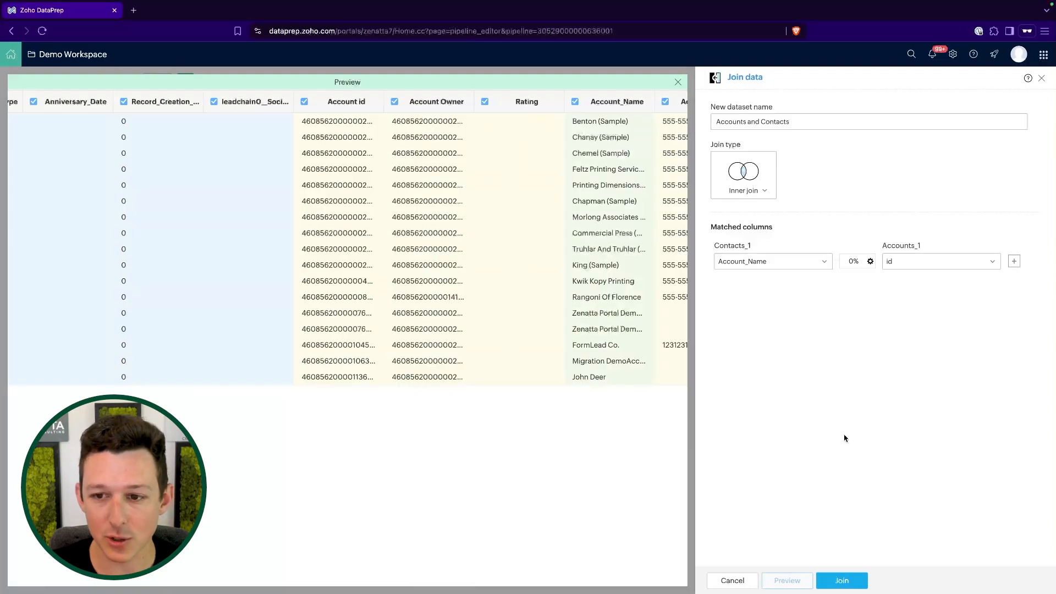
scroll(558, 418, "right", 15)
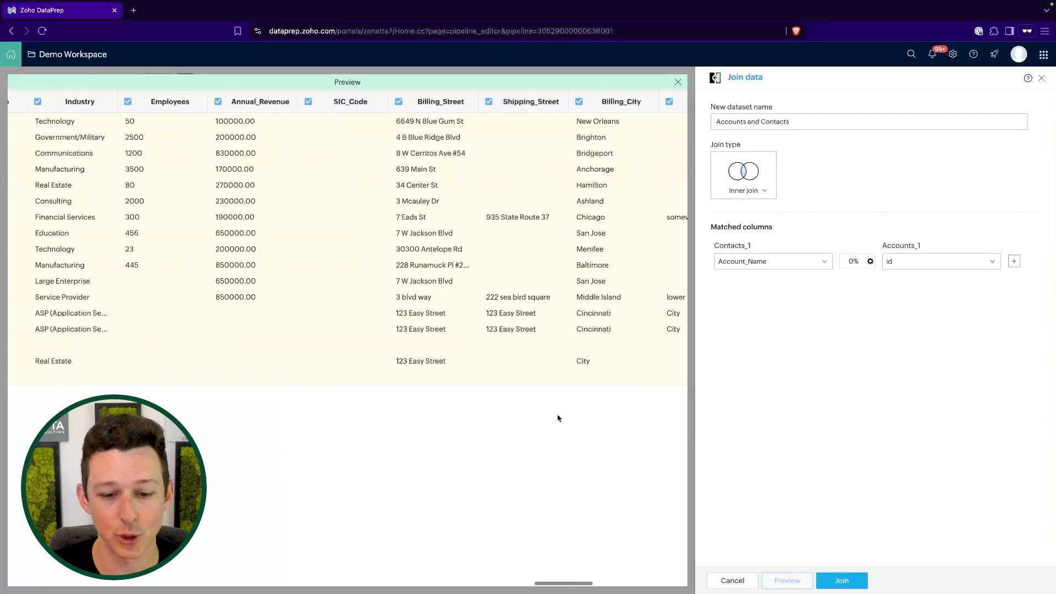
- Check the column choices for matching Contacts_1 and examine the phone number format in the preview's Phone column
left_click(825, 261)
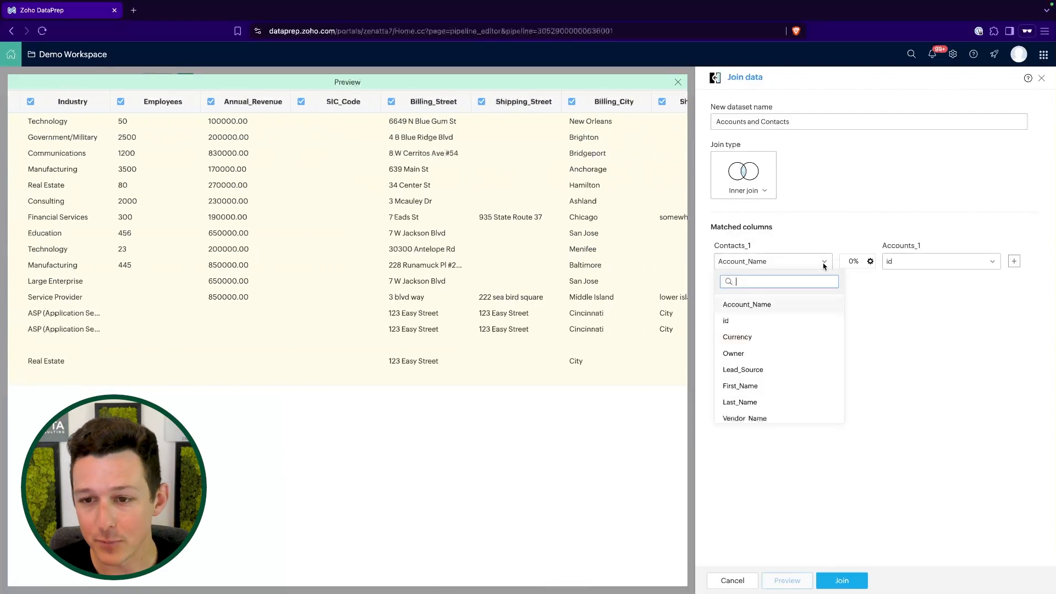
left_click(867, 293)
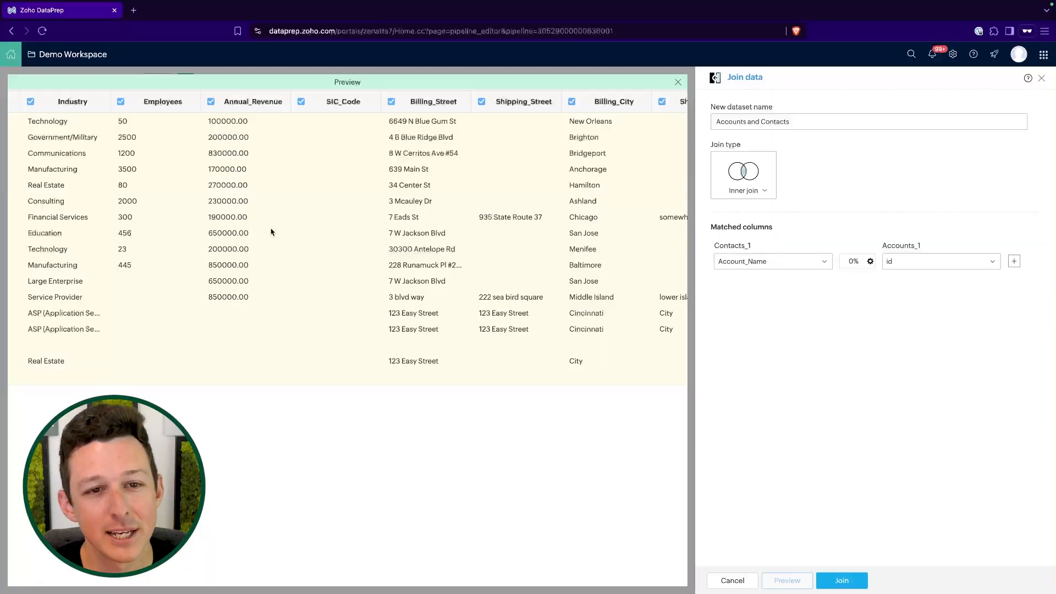
scroll(205, 168, "left", 5)
scroll(205, 168, "left", 10)
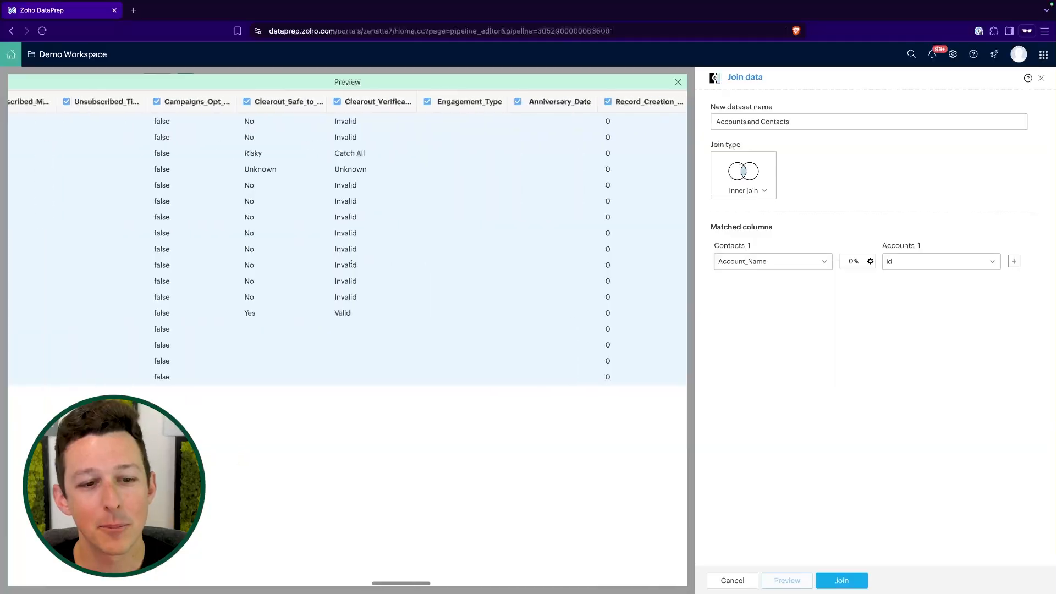
scroll(351, 264, "left", 20)
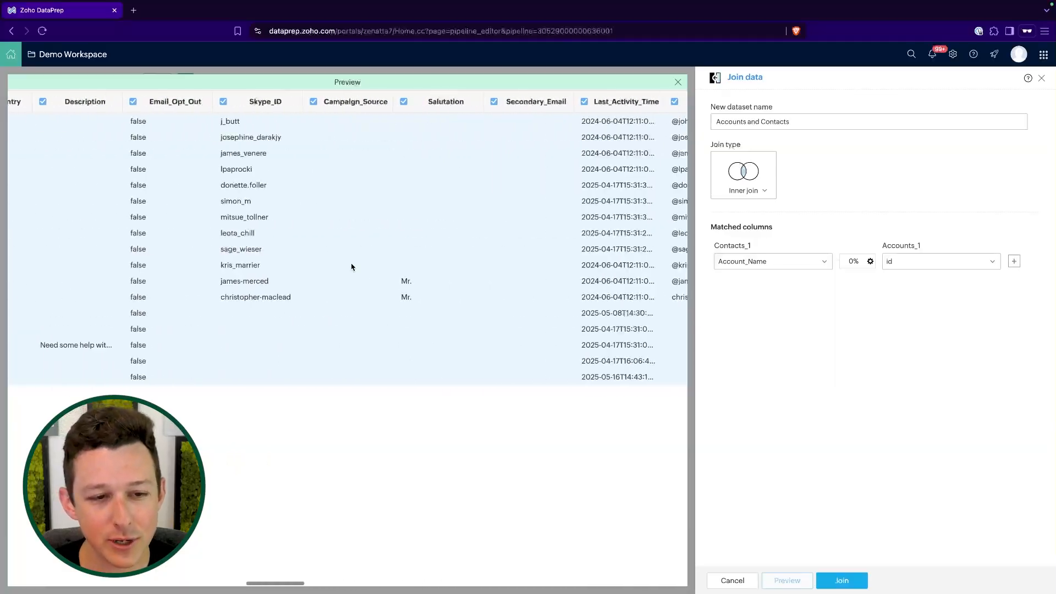
scroll(351, 264, "left", 5)
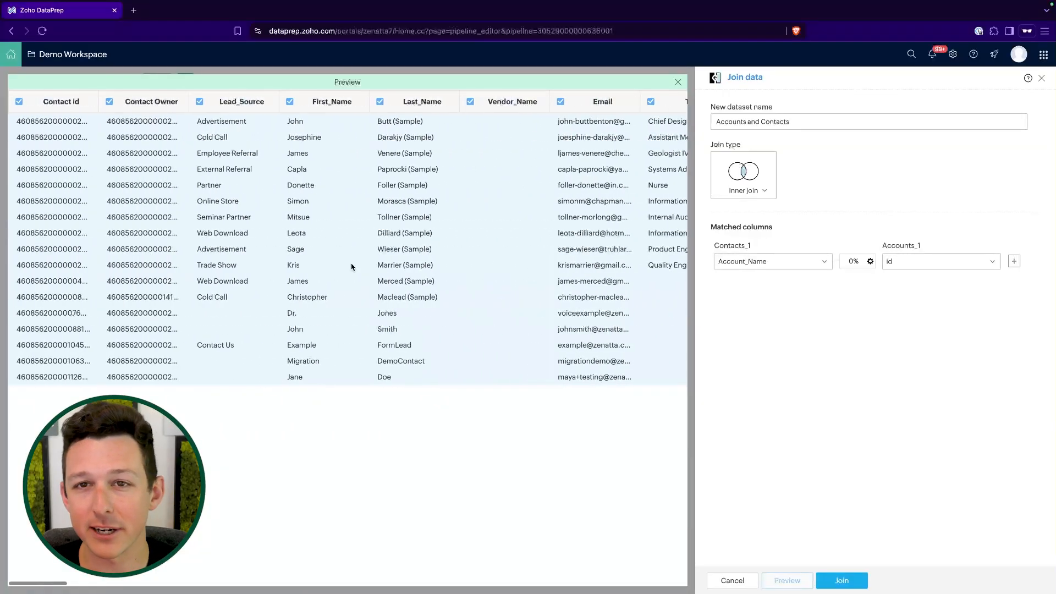
scroll(351, 264, "right", 6)
scroll(351, 264, "right", 3)
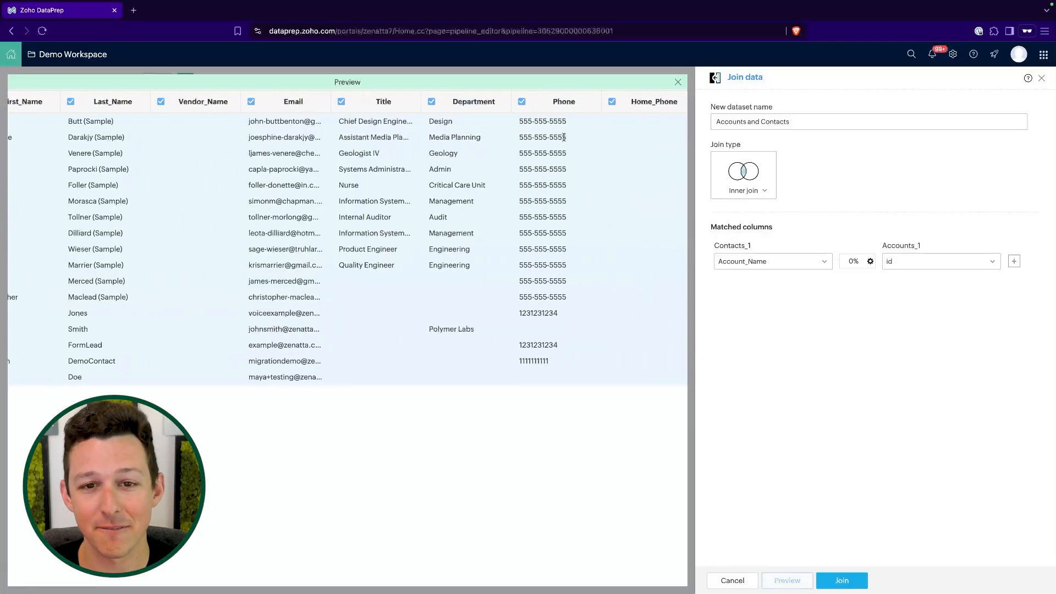
left_click_drag(521, 153, 577, 156)
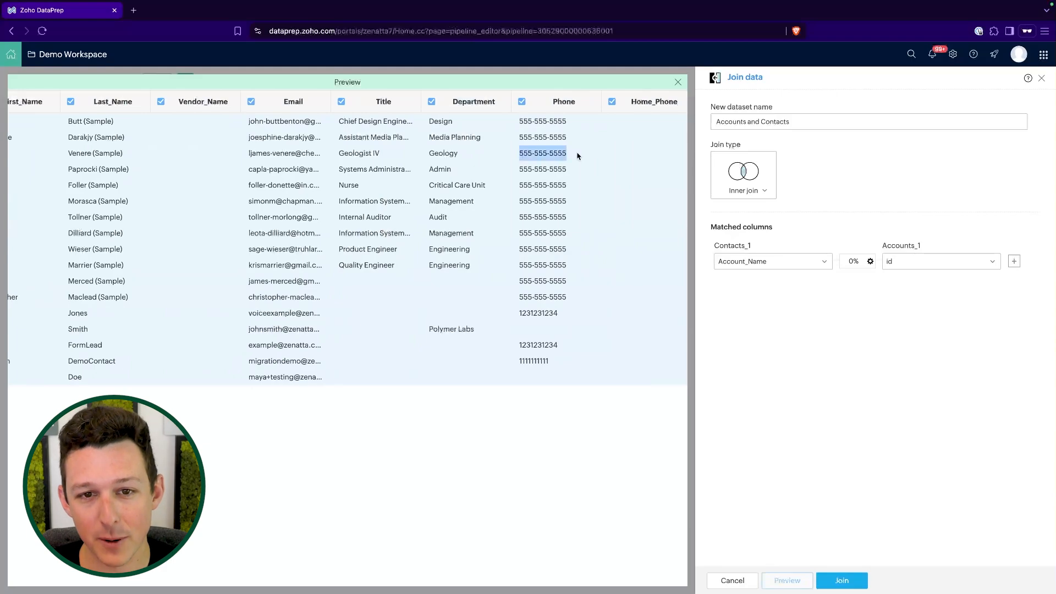
left_click(578, 156)
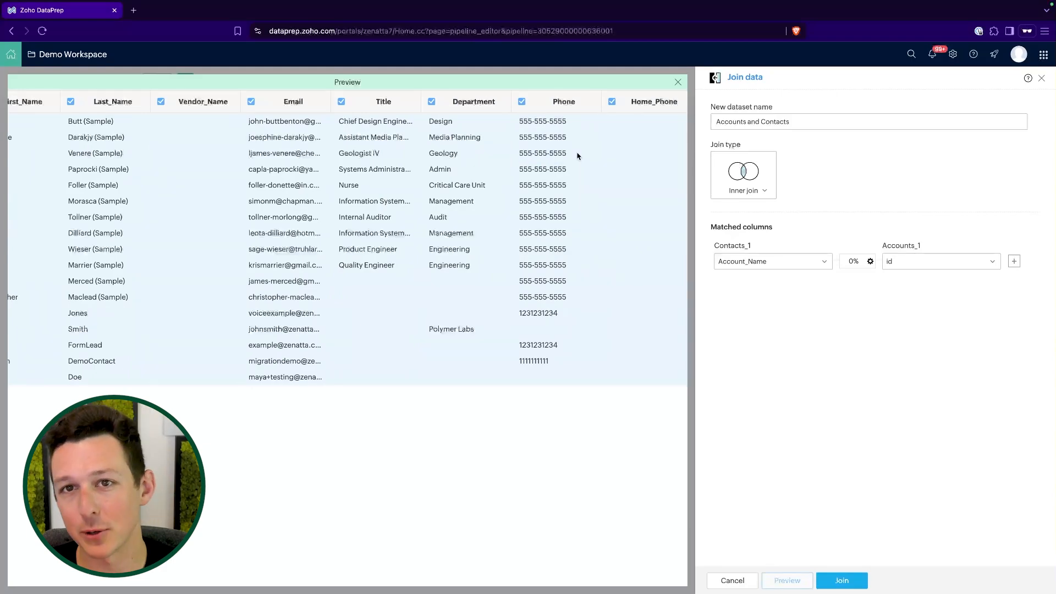
left_click_drag(574, 157, 520, 154)
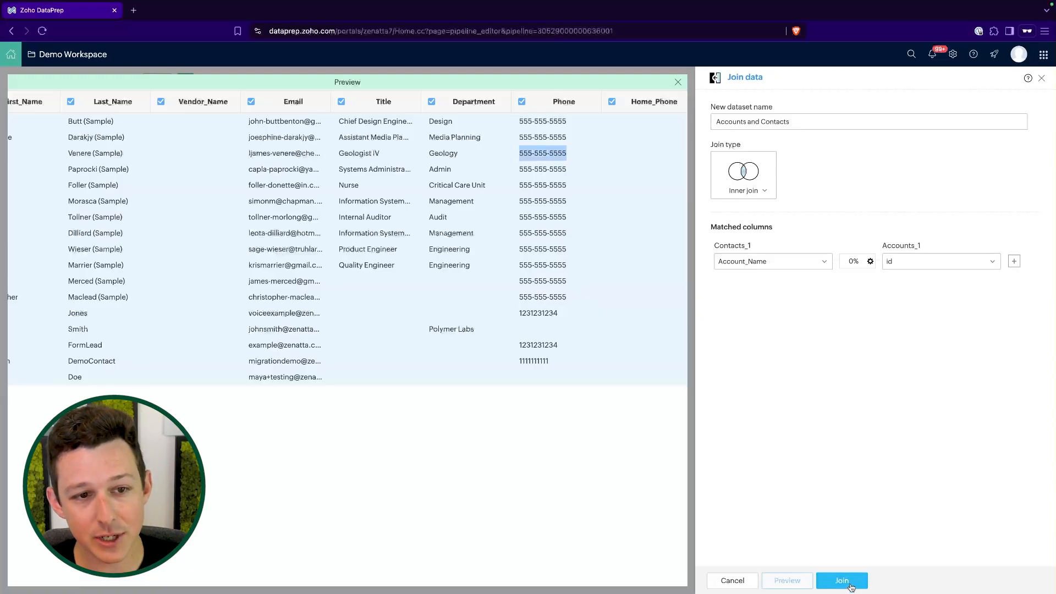
- Join the two datasets into Accounts and Contacts and move the joined stage farther from its source stages
left_click(849, 587)
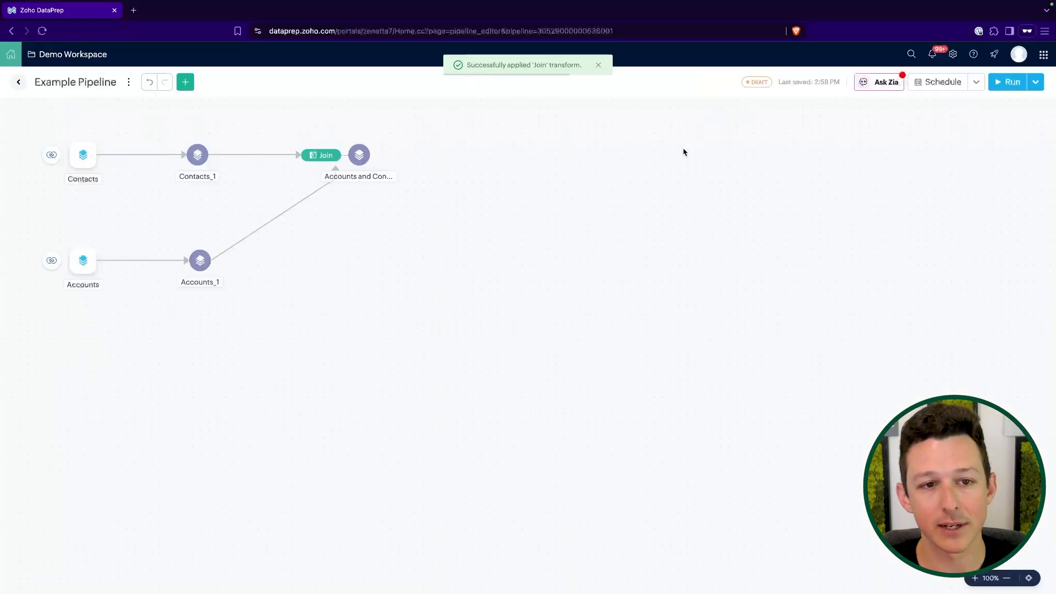
left_click_drag(370, 160, 423, 160)
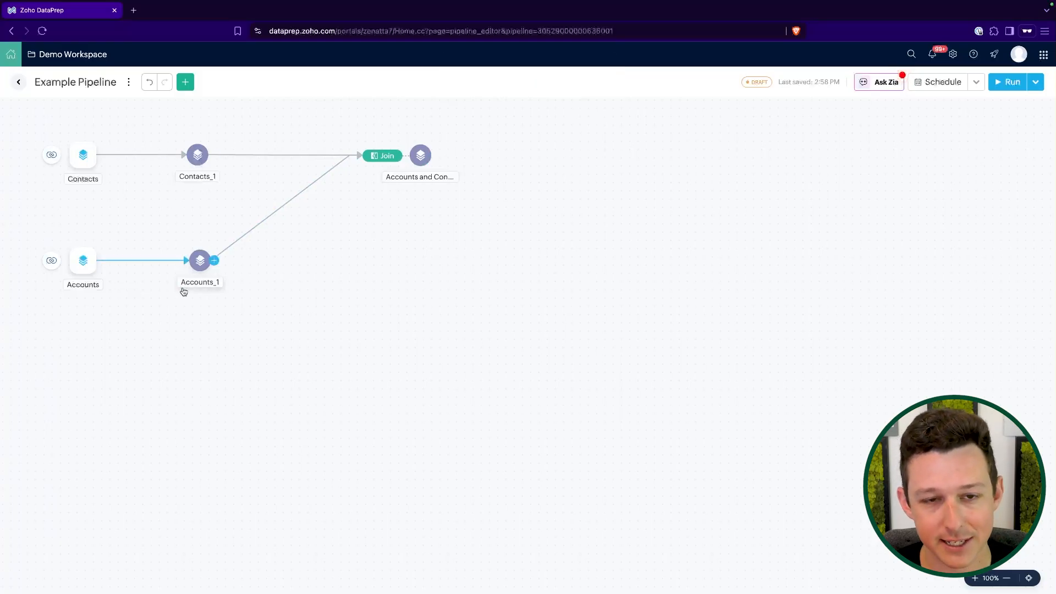
- Open the joined Accounts and Contacts stage for data preparation and select its Phone column
left_click(421, 157)
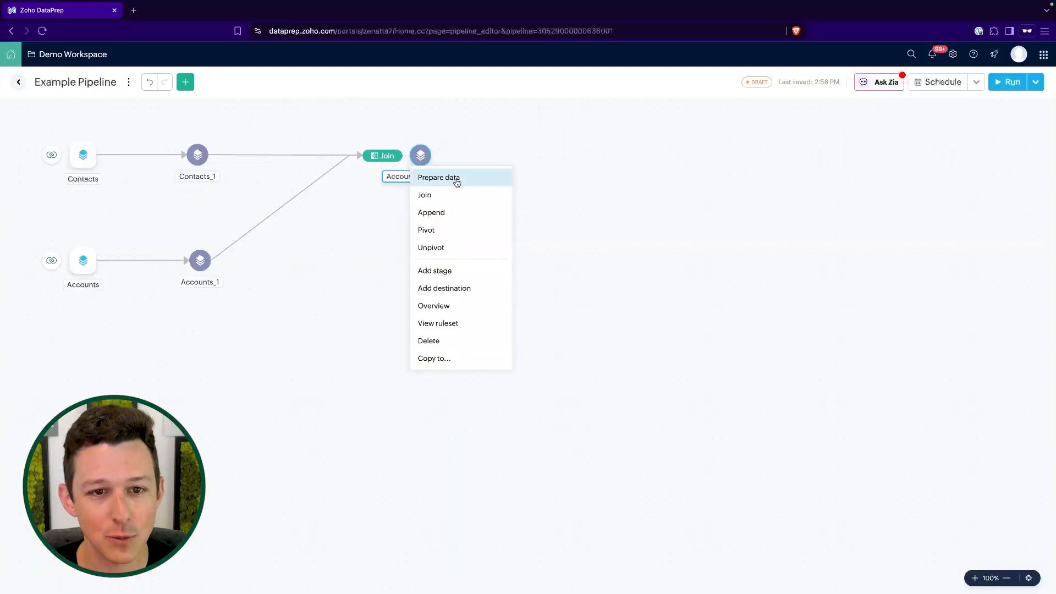
left_click(456, 183)
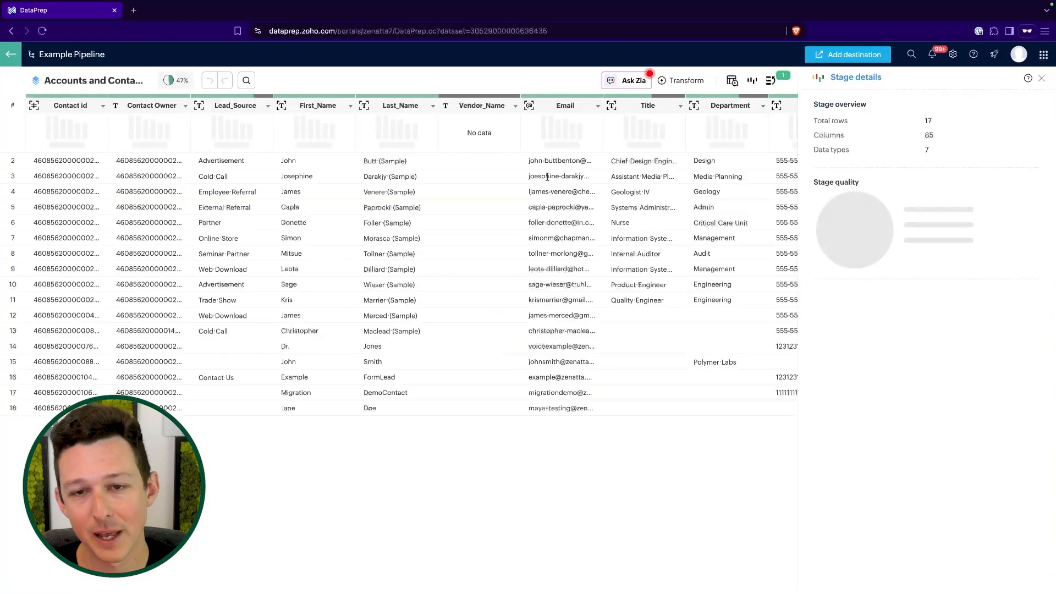
scroll(307, 243, "right", 5)
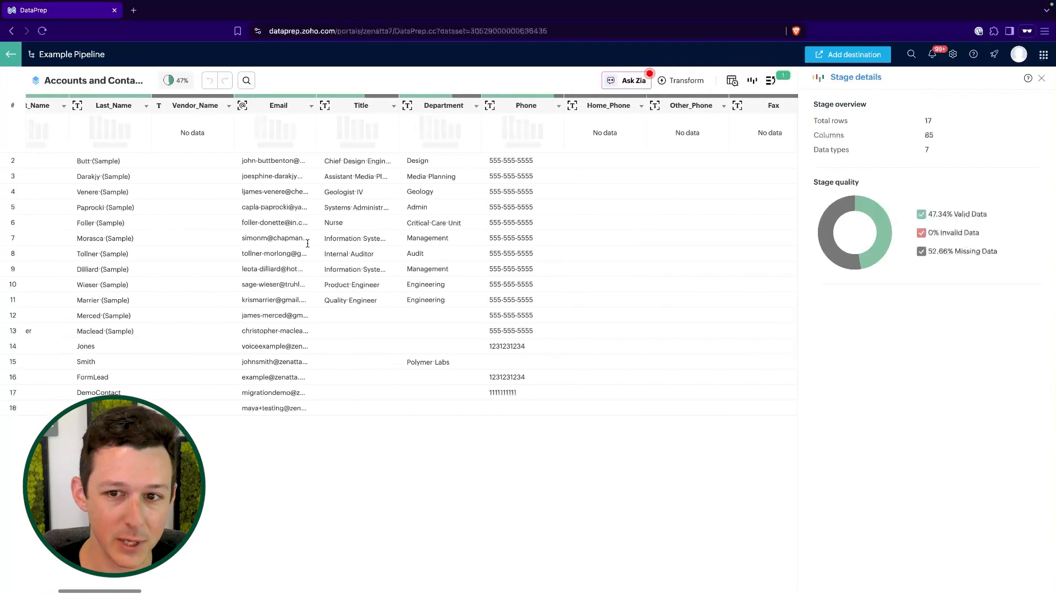
scroll(492, 235, "right", 3)
left_click(377, 110)
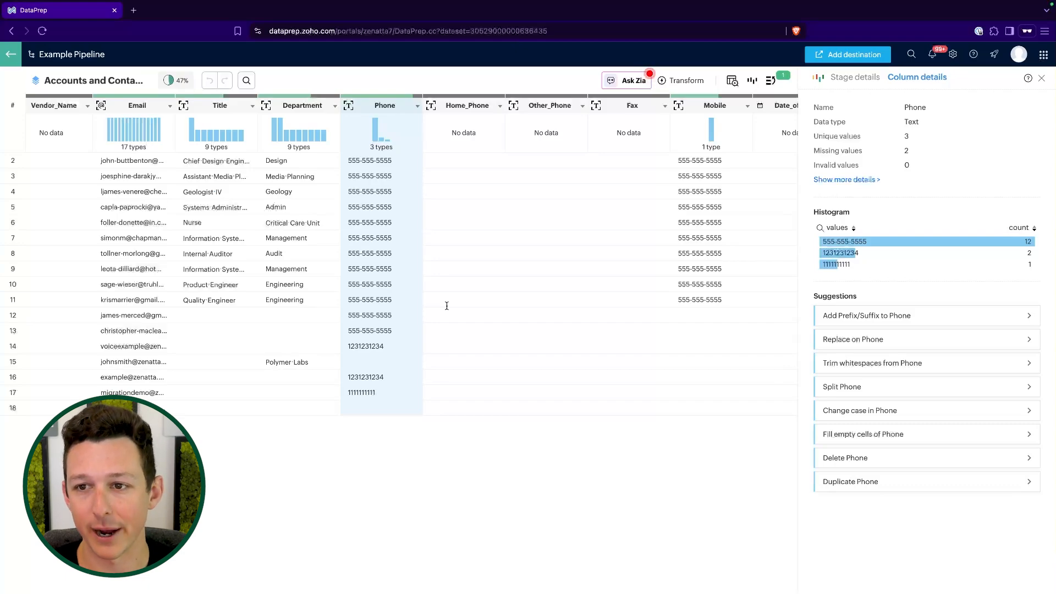
left_click(414, 108)
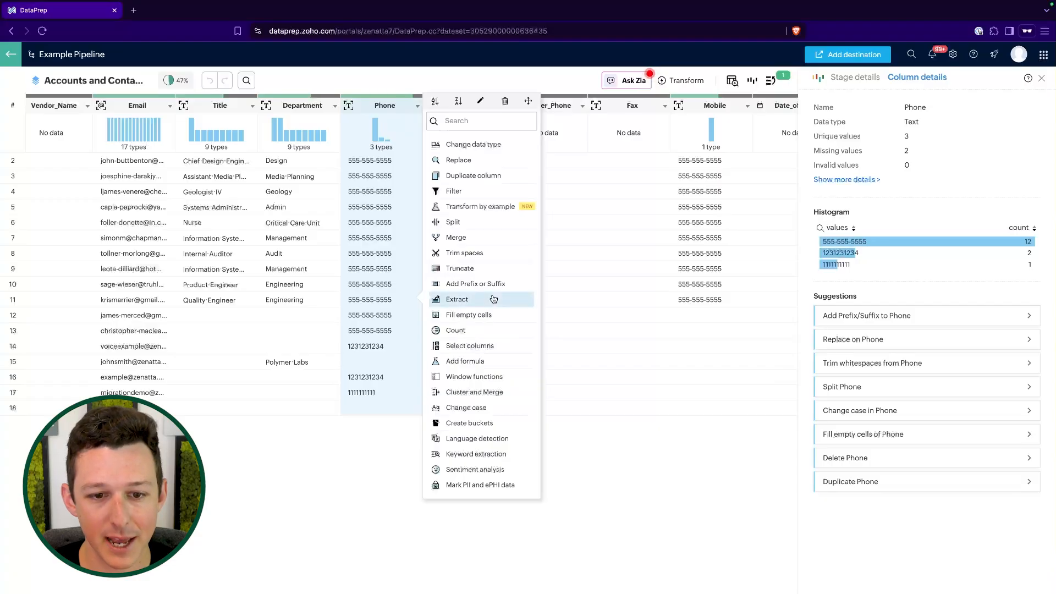
left_click(351, 106)
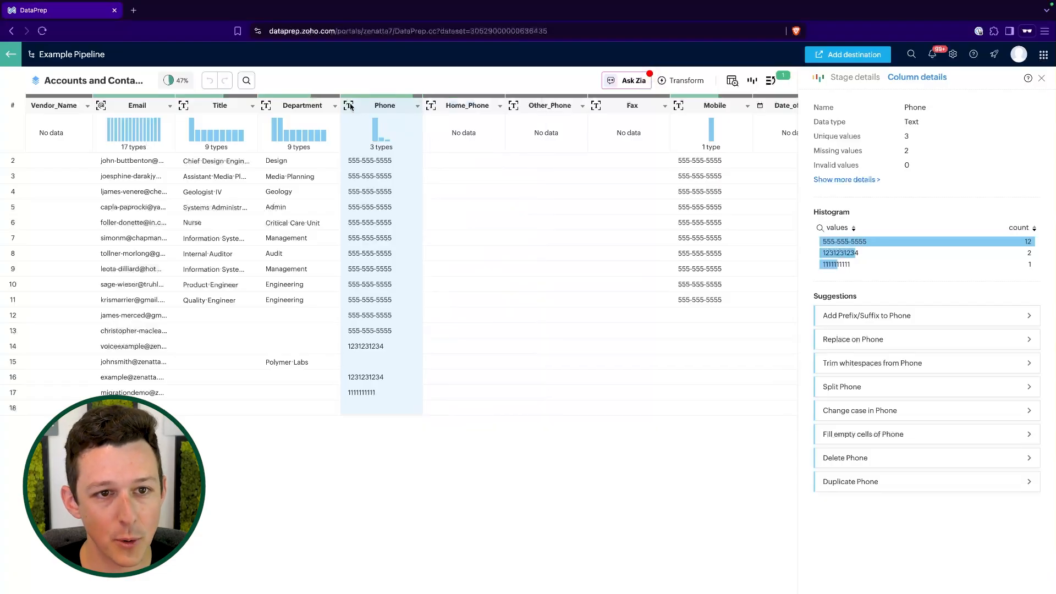
left_click(417, 108)
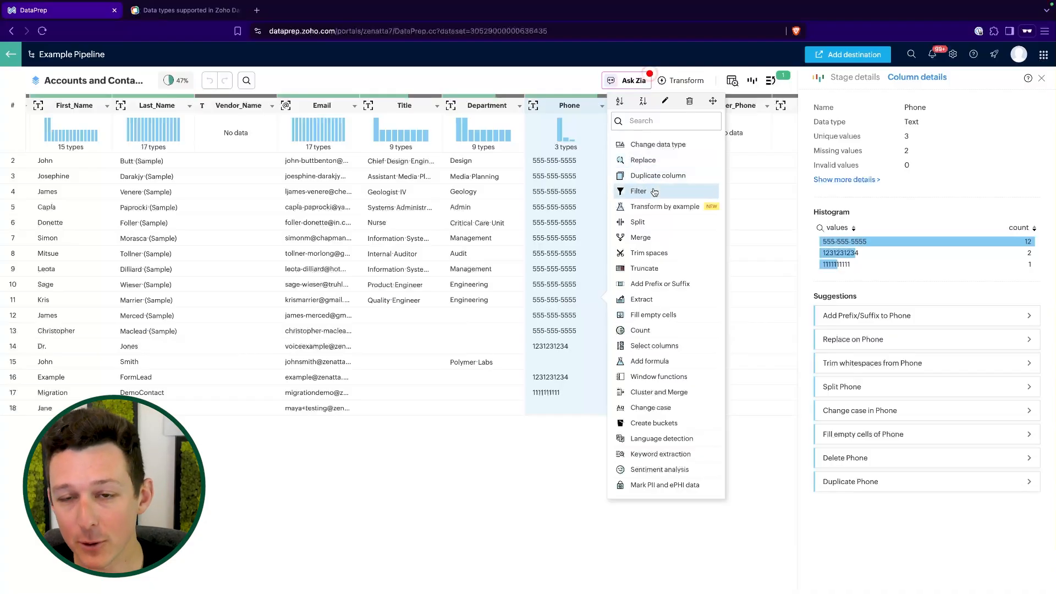
left_click(650, 208)
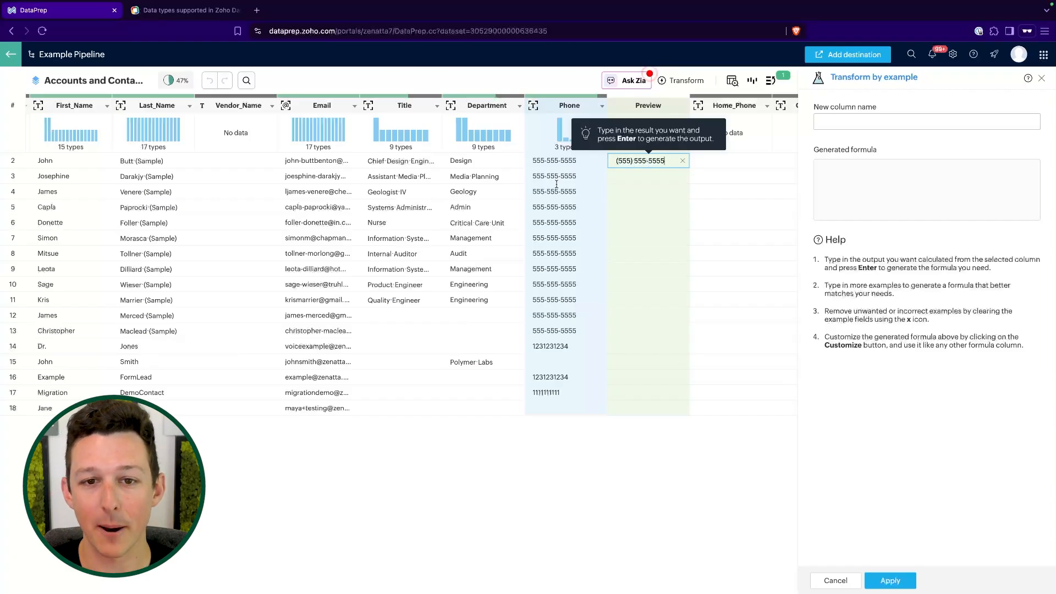
left_click(682, 161)
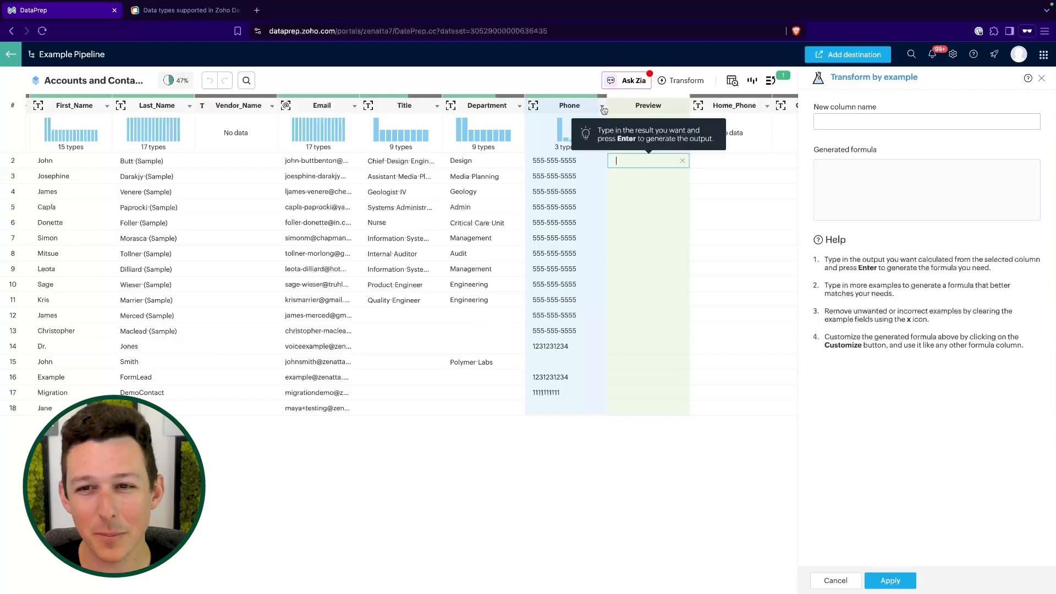
left_click(820, 576)
- Set up a Replace transform on the Phone column that matches the text "-"
left_click(602, 107)
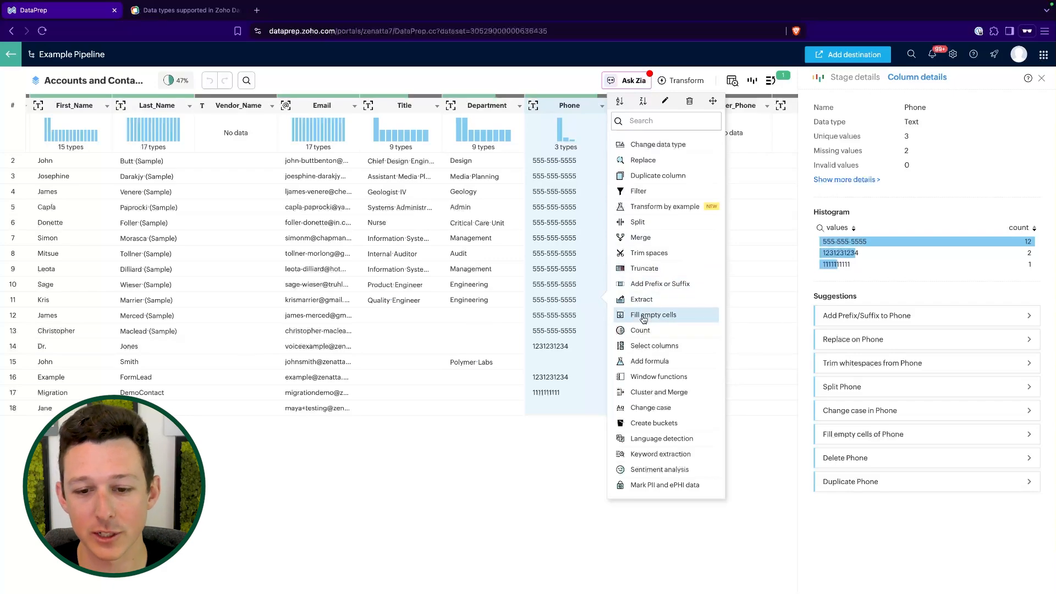
left_click(663, 160)
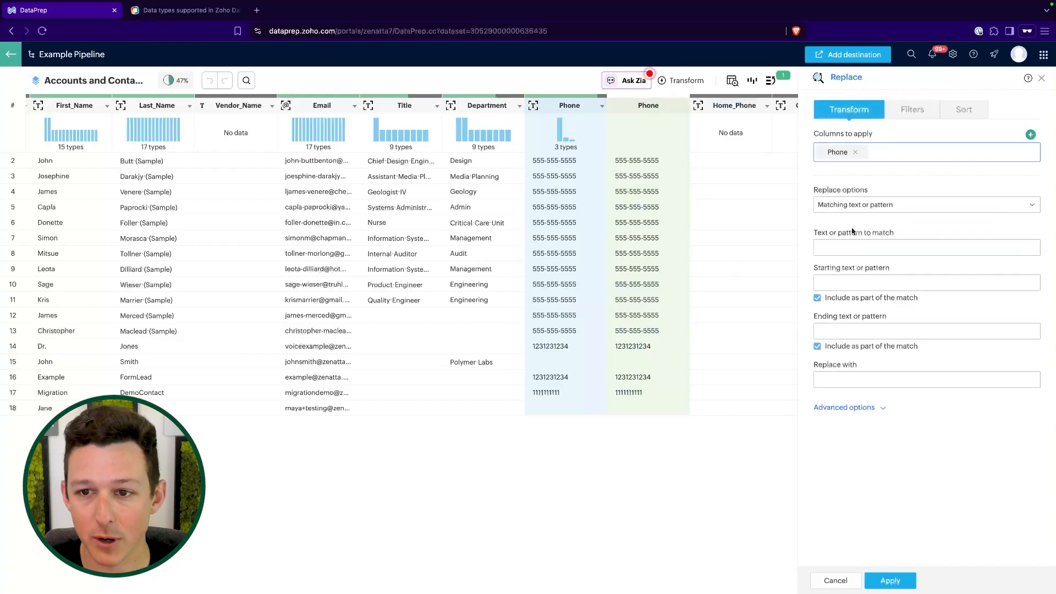
left_click(871, 208)
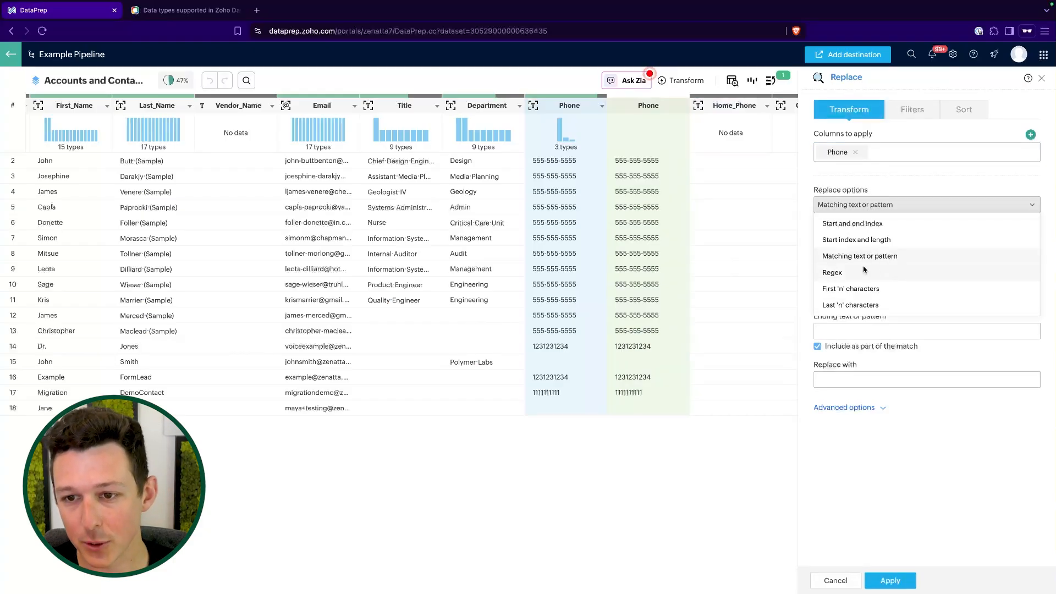
left_click(837, 191)
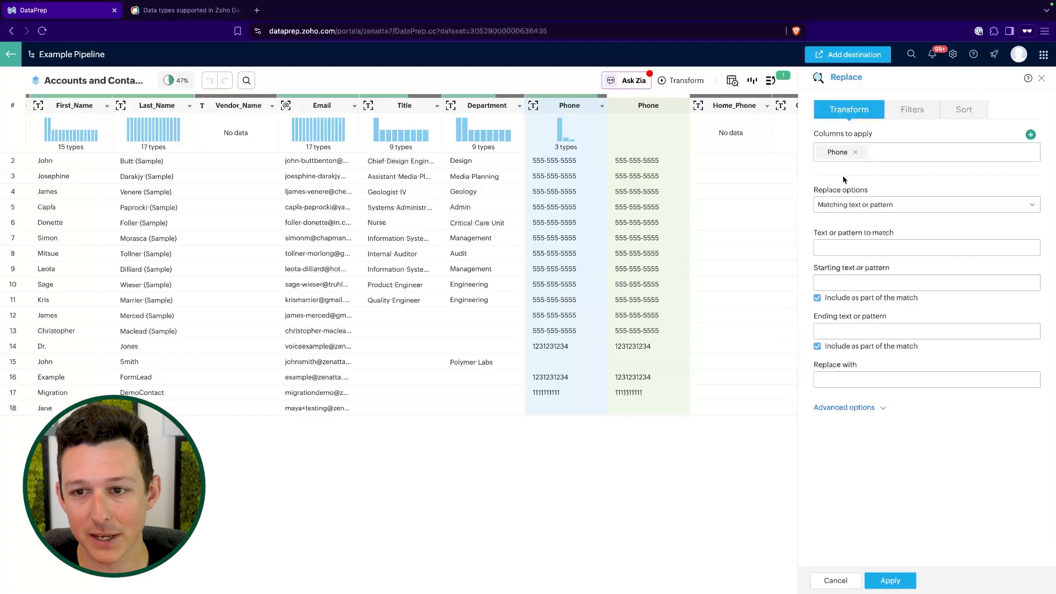
left_click(851, 250)
type("\"-\"")
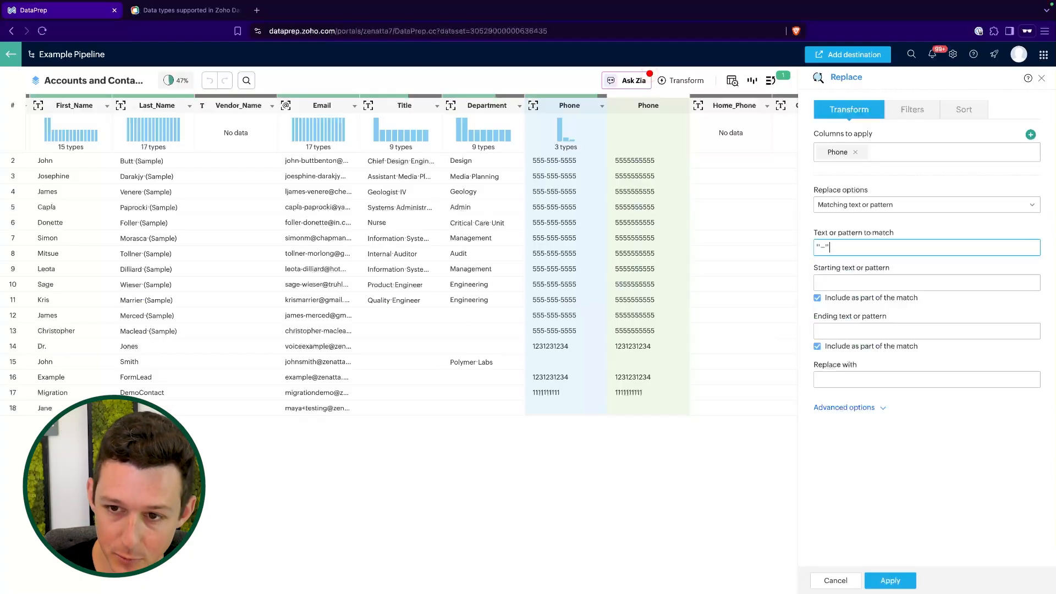
- Try "something" as the replacement text, clear it, and apply the Replace transform with an empty replacement to remove the hyphens from Phone
left_click(866, 382)
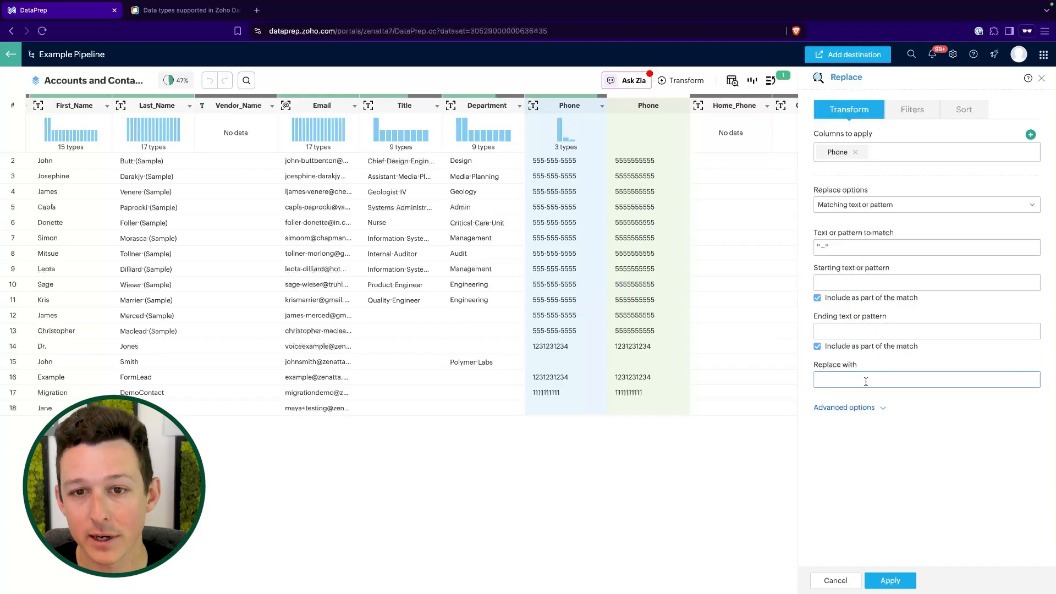
left_click_drag(815, 368, 854, 369)
left_click(854, 368)
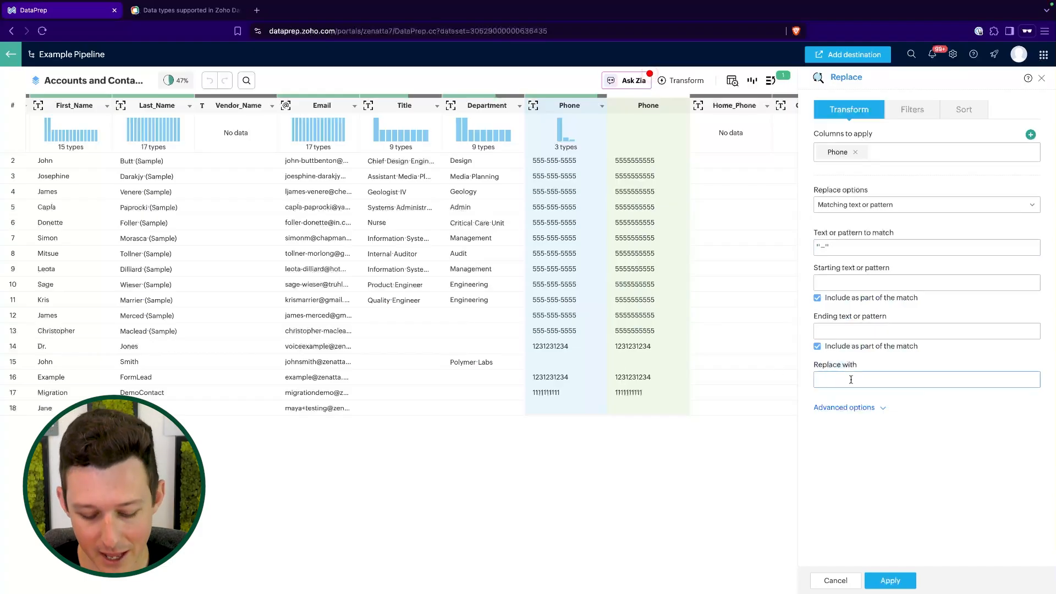
type("something")
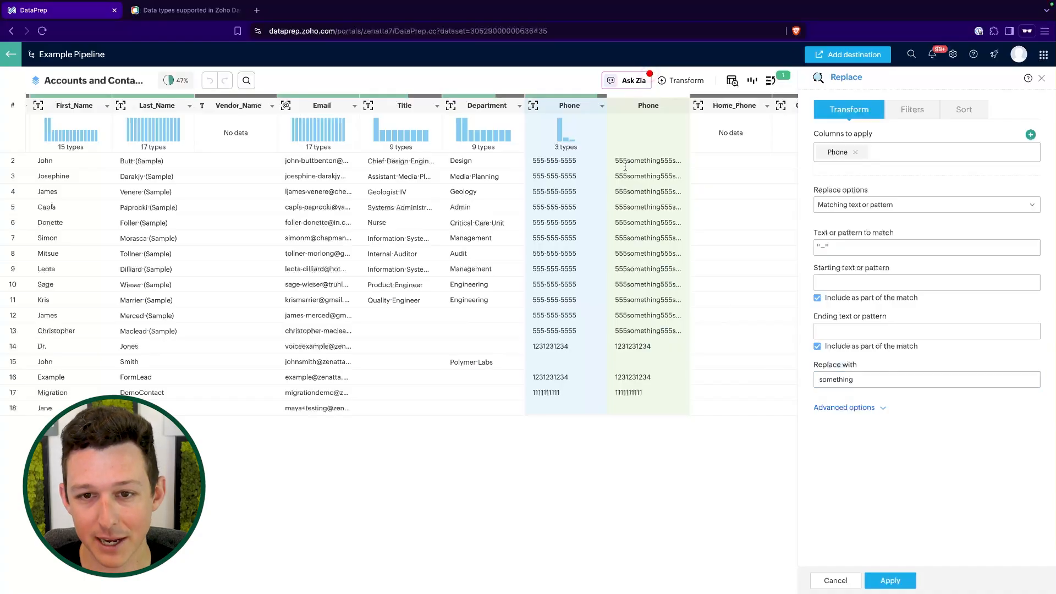
double_click(875, 381)
key("BackSpace")
left_click(908, 450)
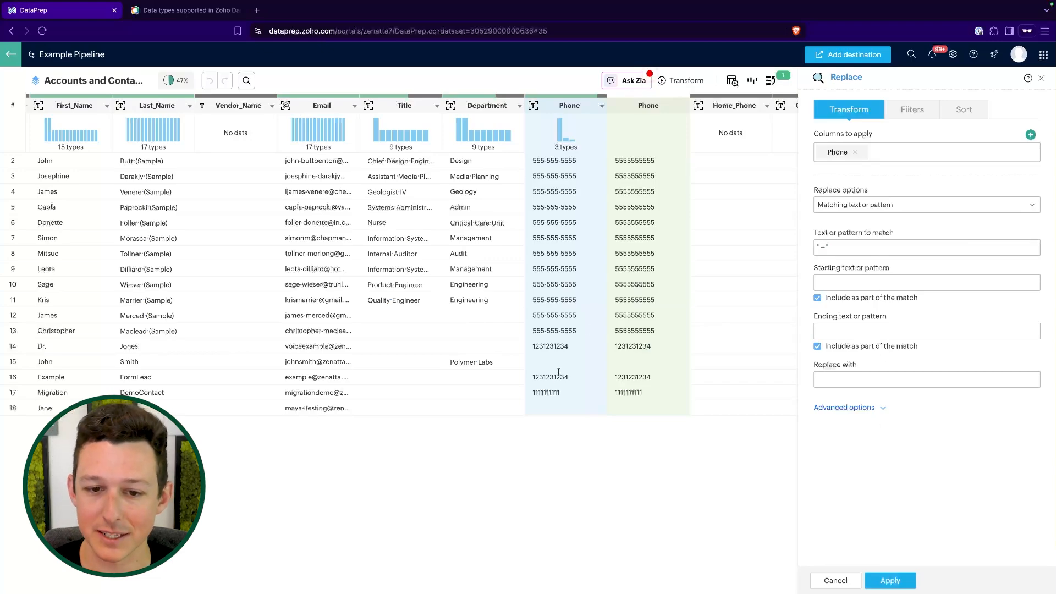
left_click(887, 580)
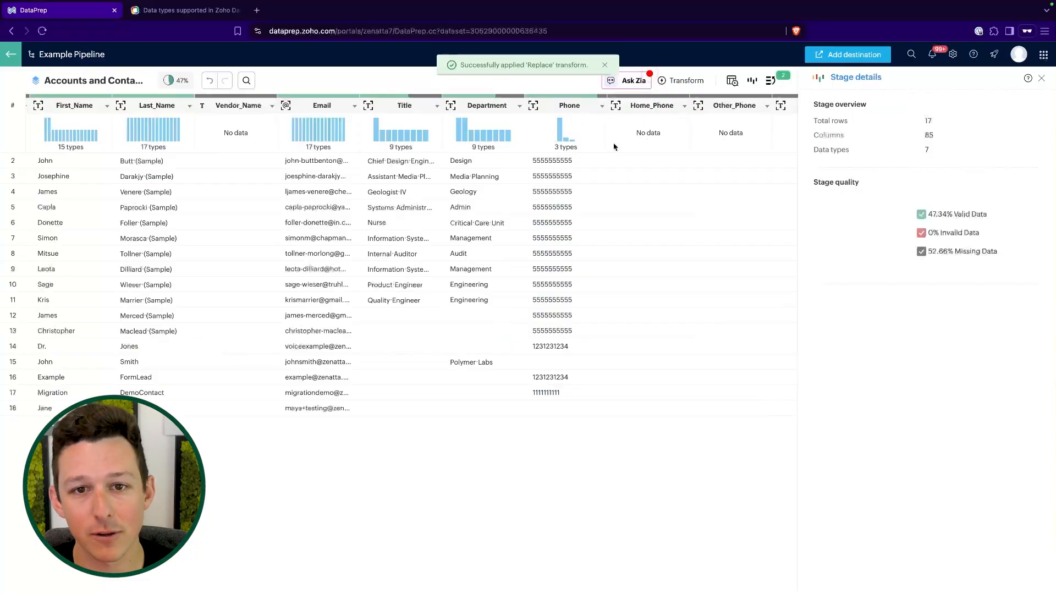
left_click(593, 106)
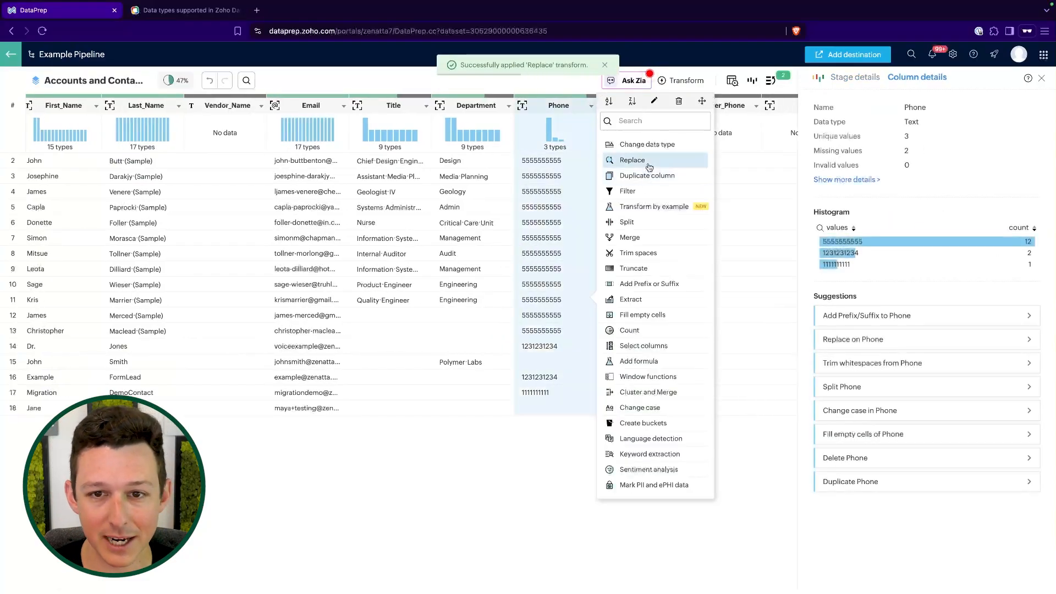
left_click(648, 160)
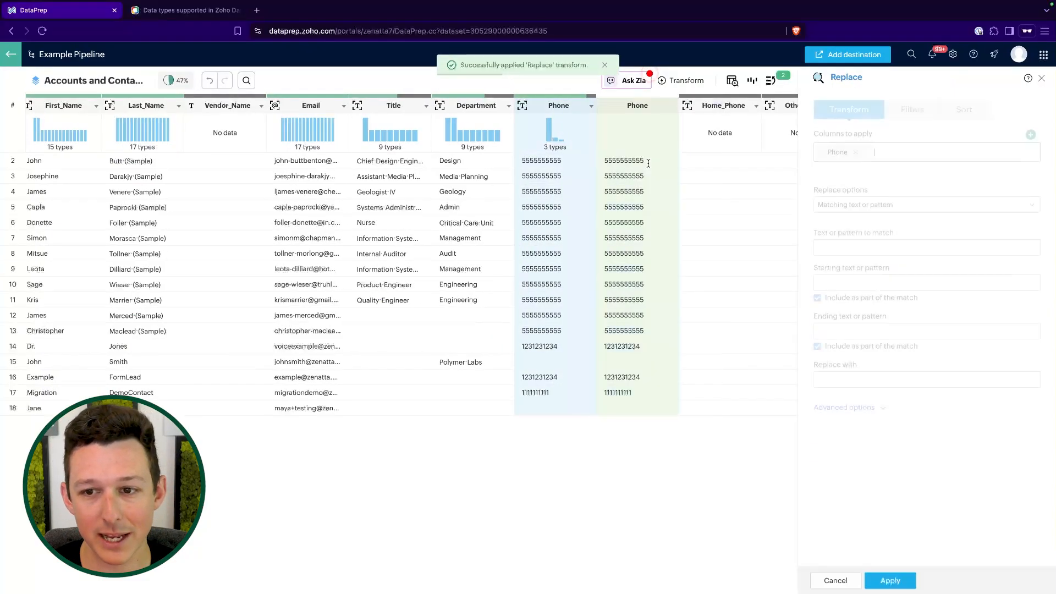
left_click(864, 245)
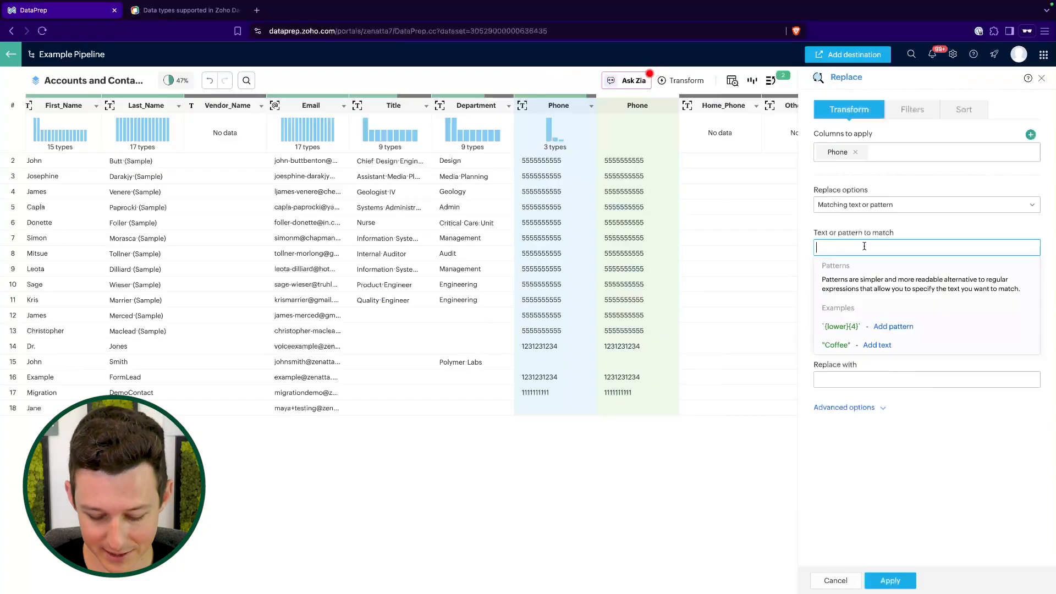
type("\"(")
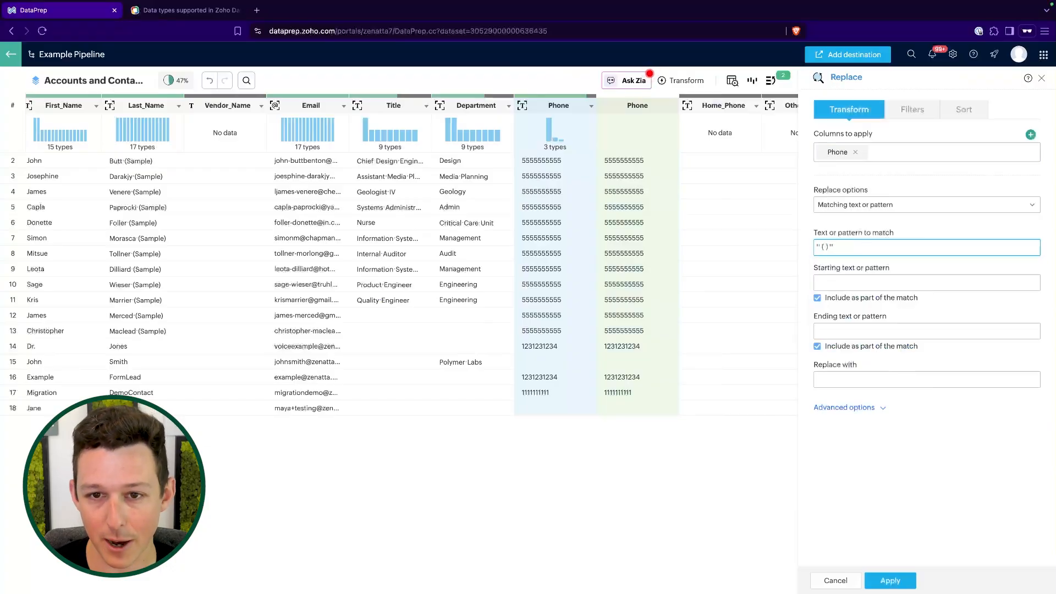
key("BackSpace")
key("BackSpace")
type("\".")
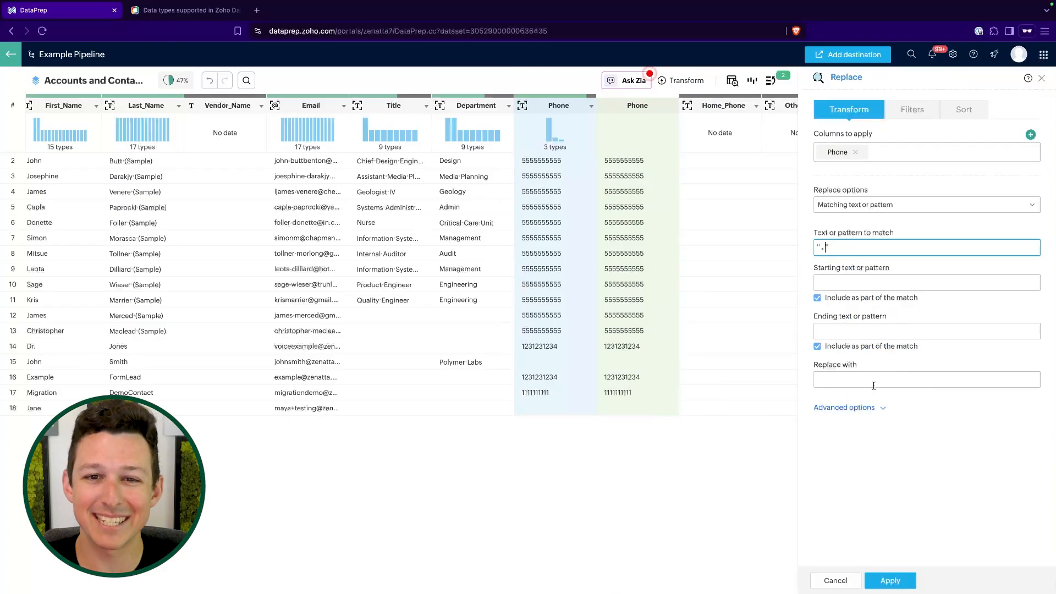
left_click(835, 580)
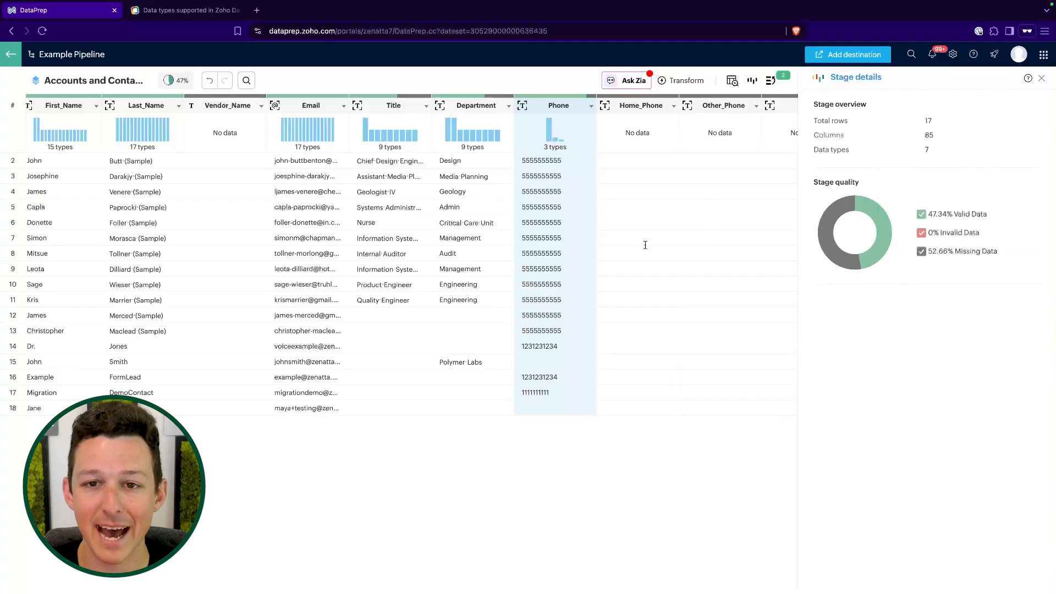
- Examine the mailing address columns and check how the country is written in the Mailing_Country column
left_click(1042, 79)
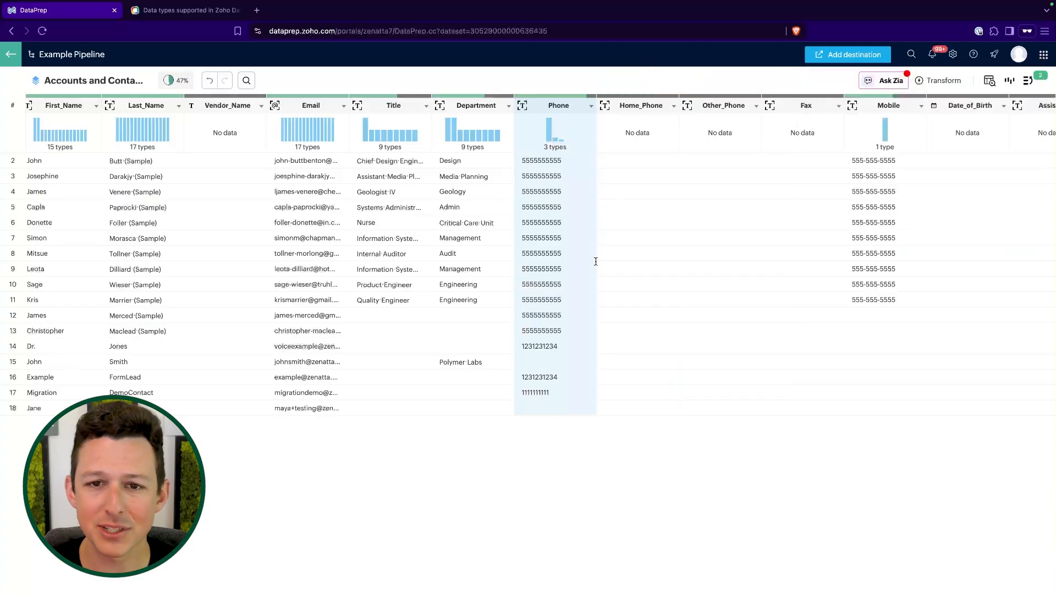
scroll(596, 261, "right", 1)
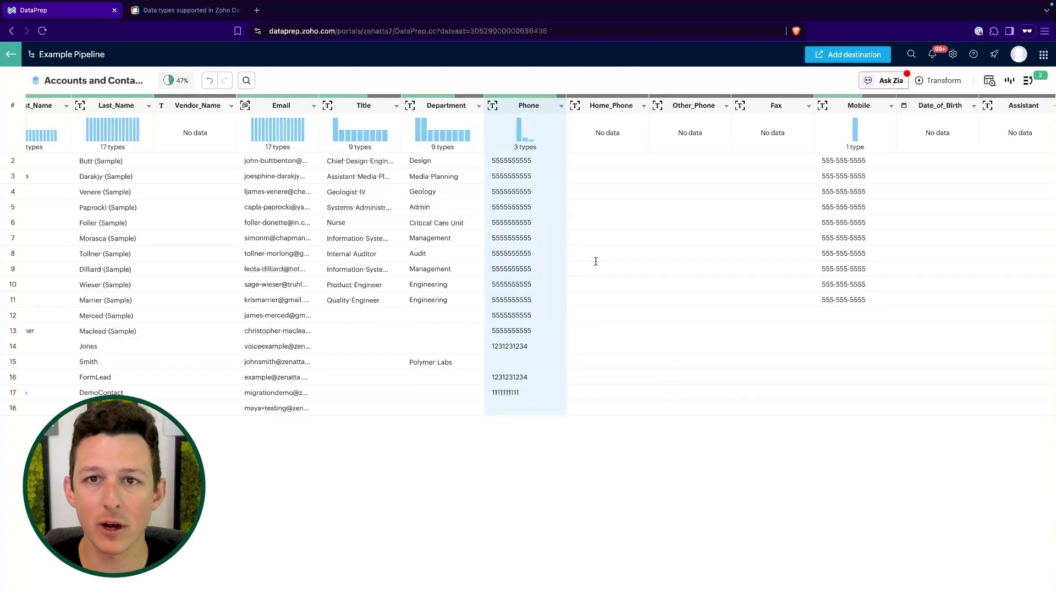
scroll(596, 261, "right", 10)
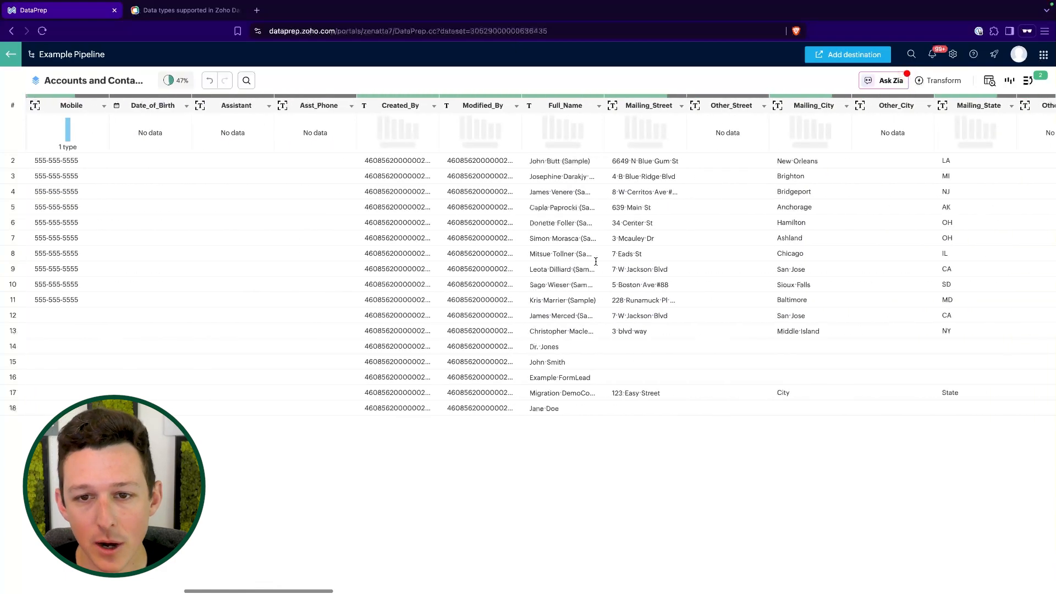
scroll(596, 261, "right", 9)
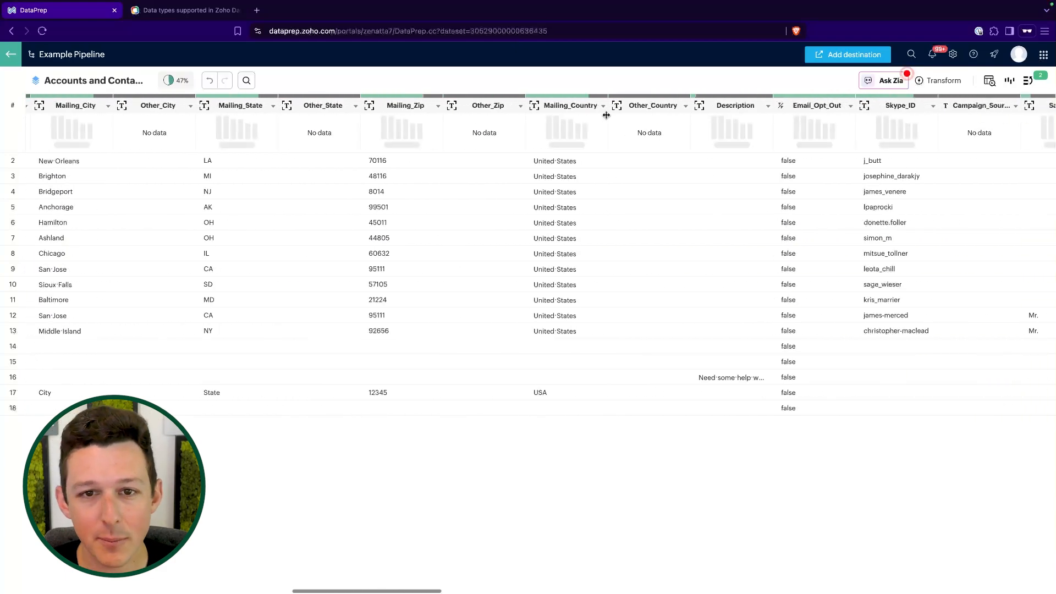
left_click(605, 114)
left_click(604, 106)
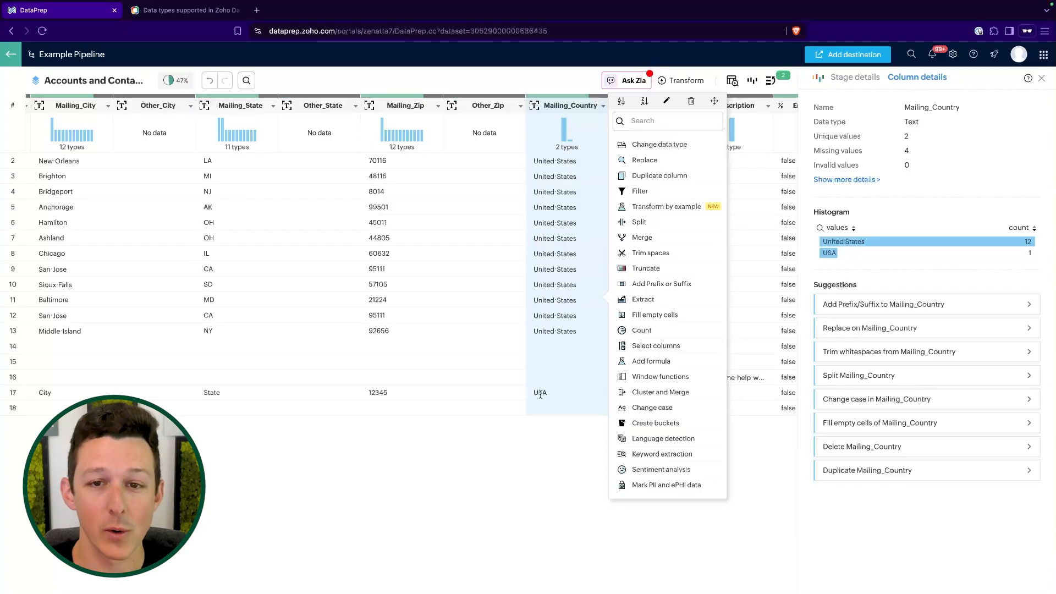
left_click(541, 474)
- Look through the columns beyond Mailing_Country for other data to clean, and return to the name columns at the dataset's start
scroll(555, 303, "right", 8)
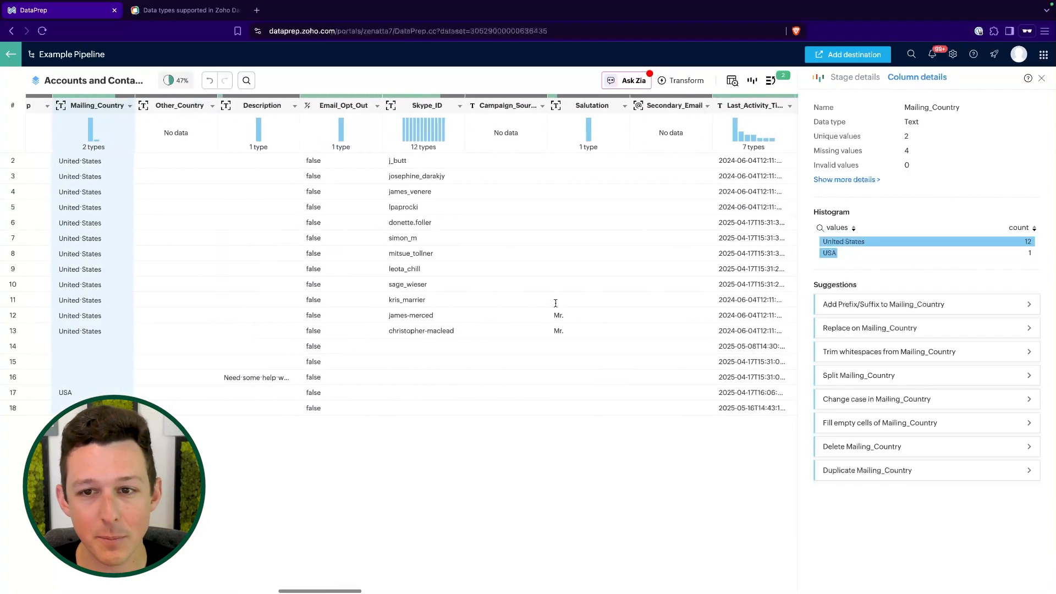
scroll(555, 303, "right", 6)
scroll(476, 389, "right", 10)
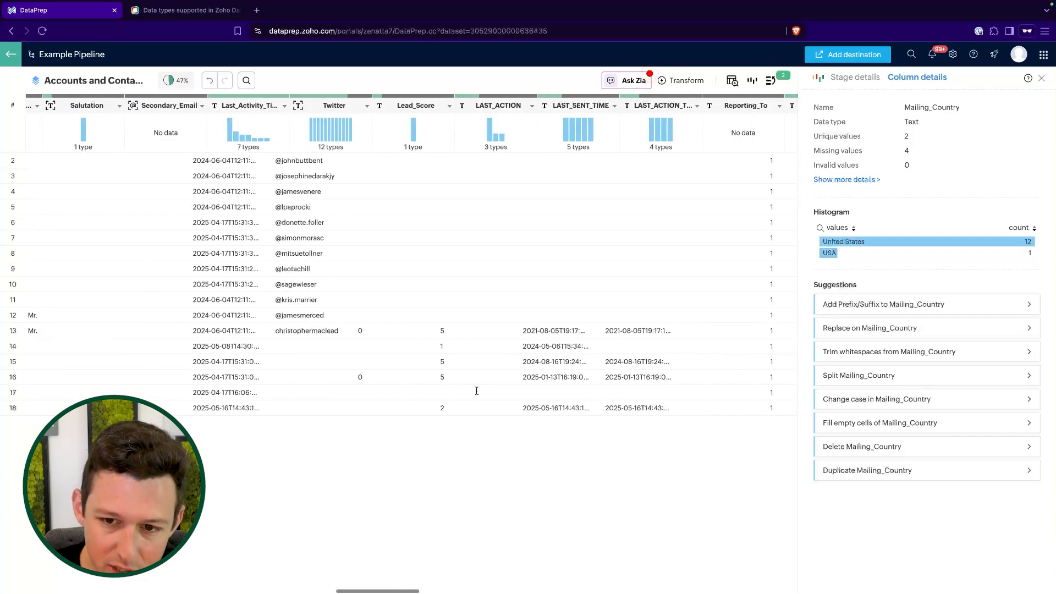
scroll(533, 381, "right", 8)
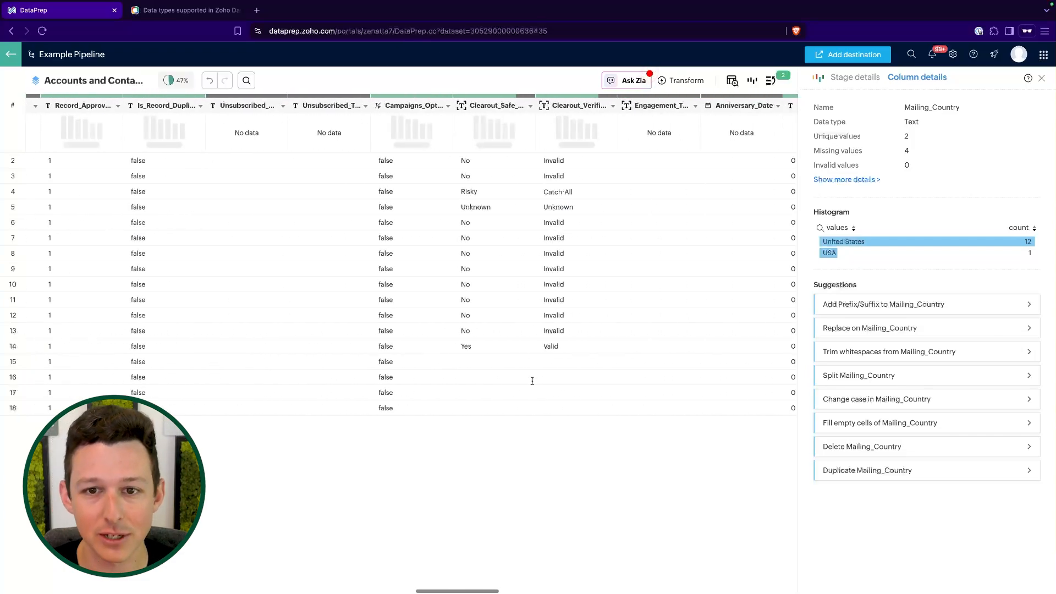
scroll(533, 381, "left", 20)
scroll(532, 380, "left", 15)
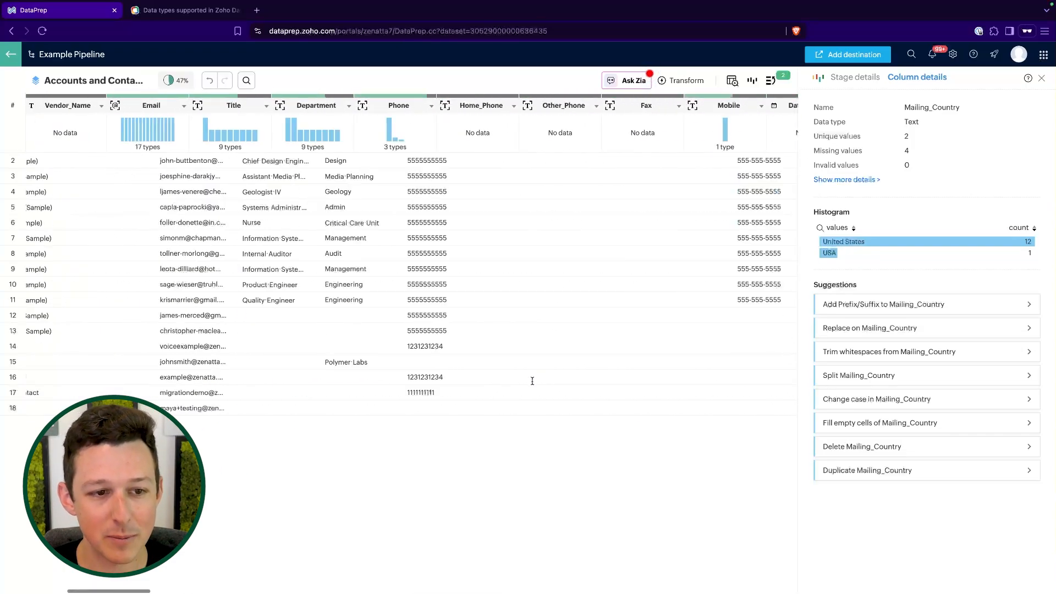
- Start a Merge from the Last_Name column and name the new column Generated Full Name
left_click(434, 105)
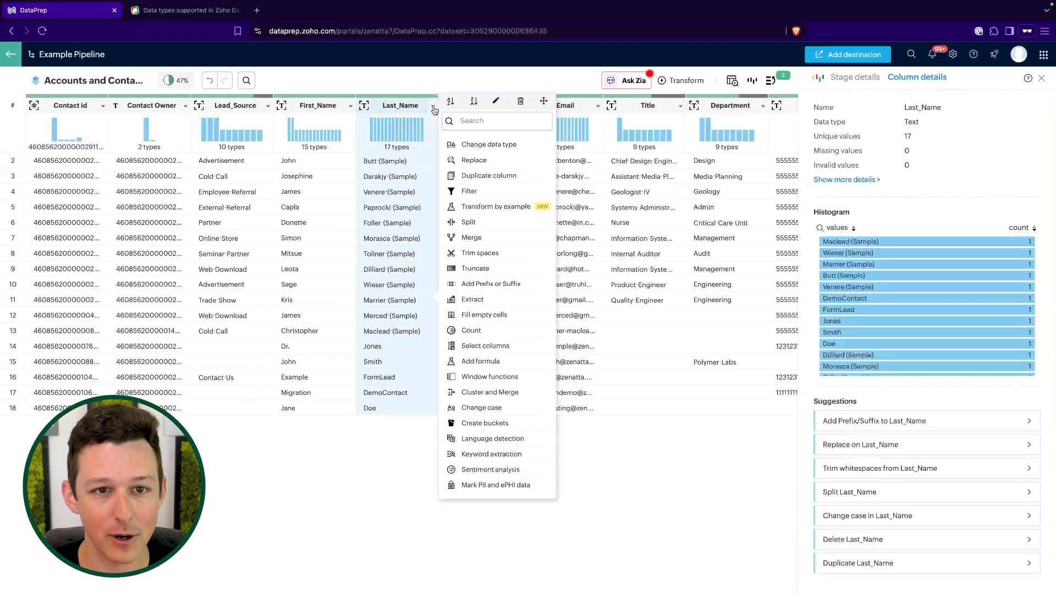
left_click(499, 237)
left_click(765, 153)
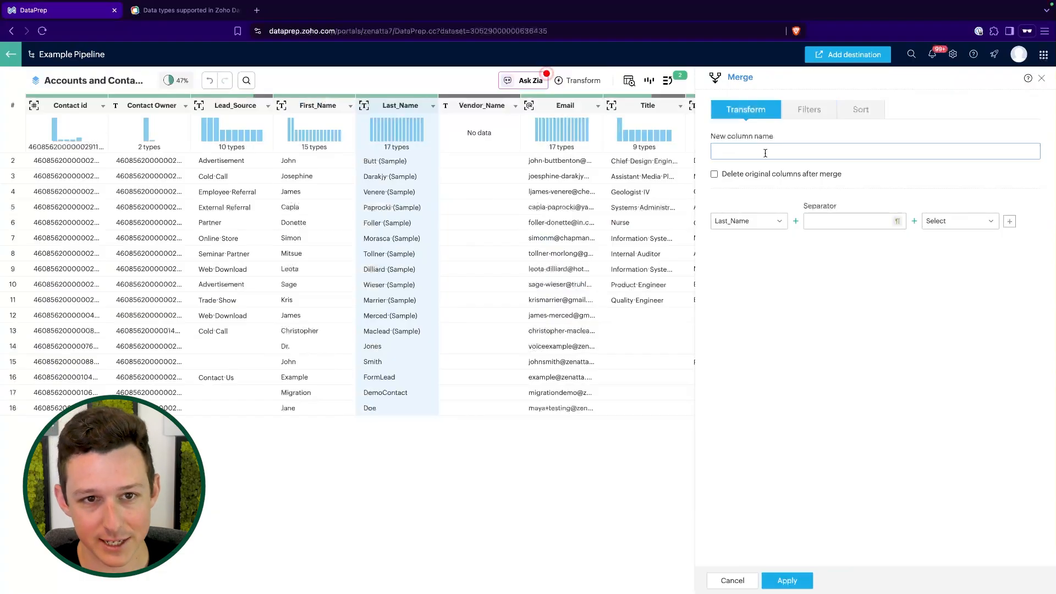
type("Generated")
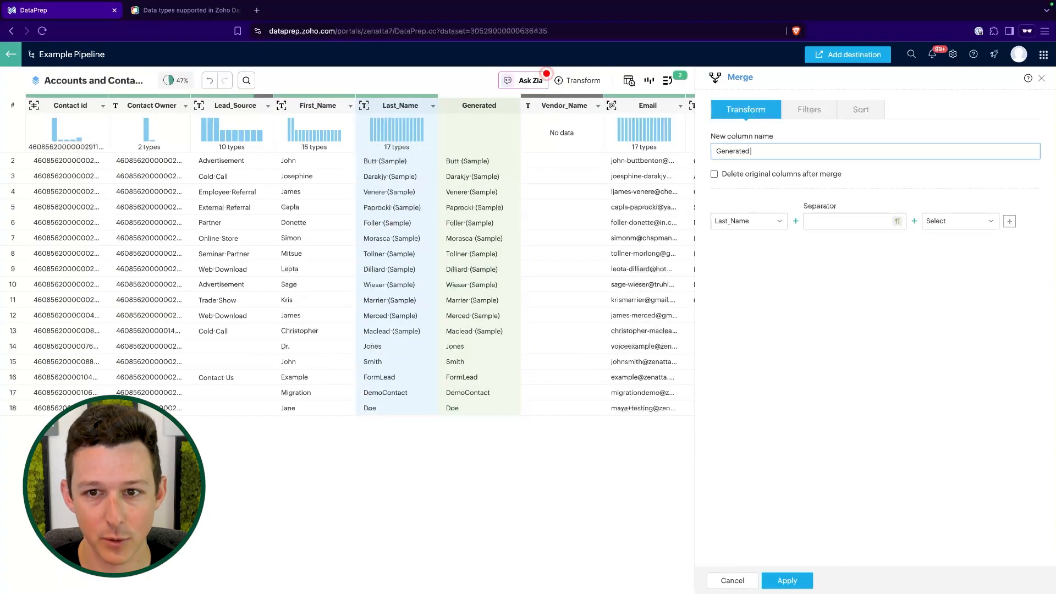
type(" Full Name")
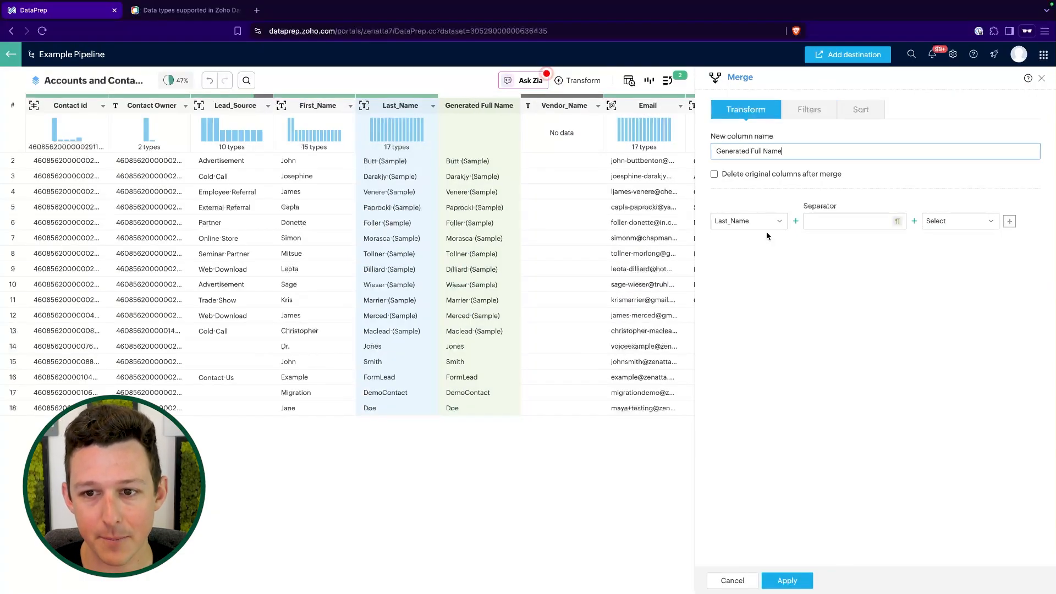
- Set the merge to combine First_Name and Last_Name, in that order, with a space as the separator
left_click(748, 220)
left_click(748, 288)
left_click(829, 220)
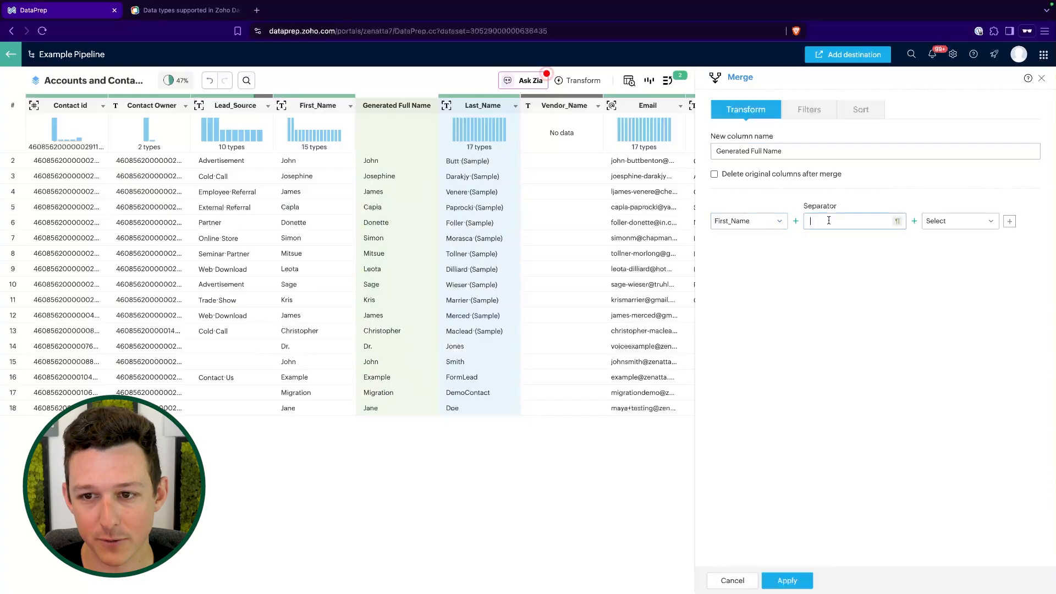
left_click(960, 221)
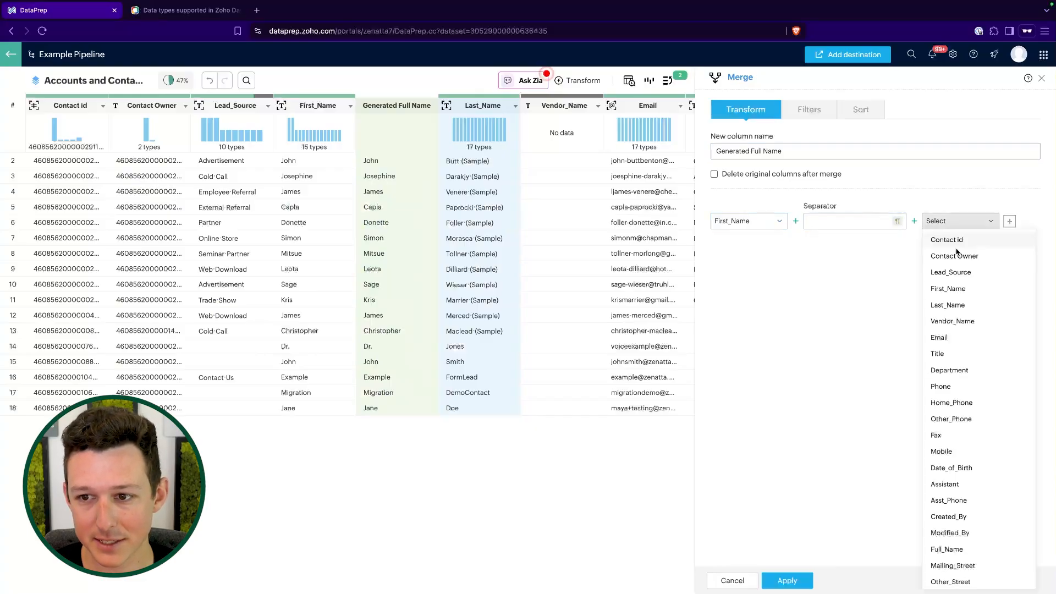
left_click(952, 305)
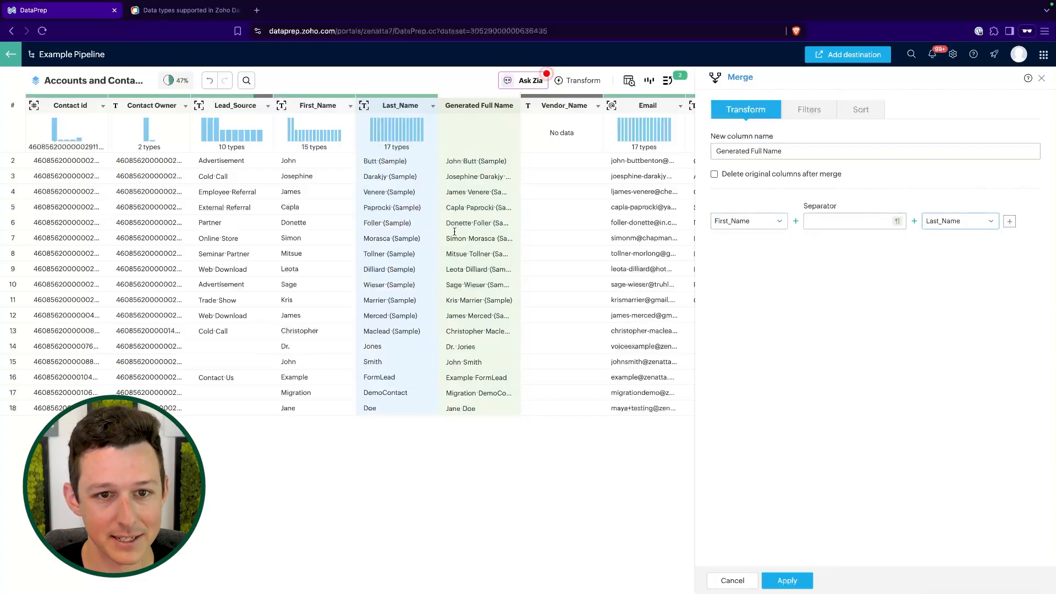
- Compare the Generated Full Name preview with the existing Full_Name column, and apply the Merge transform
scroll(432, 314, "right", 15)
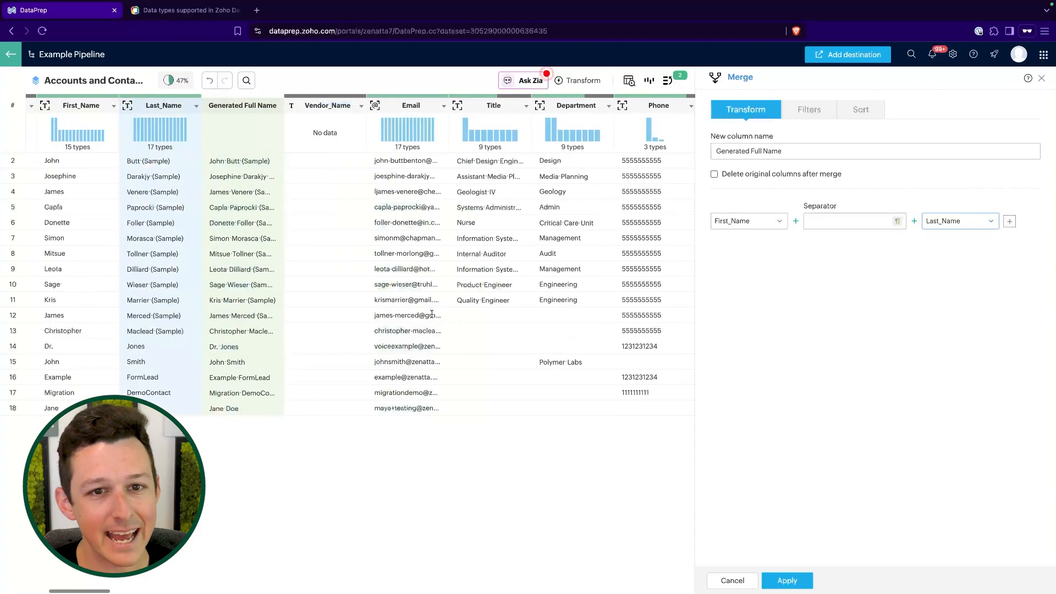
scroll(432, 314, "right", 15)
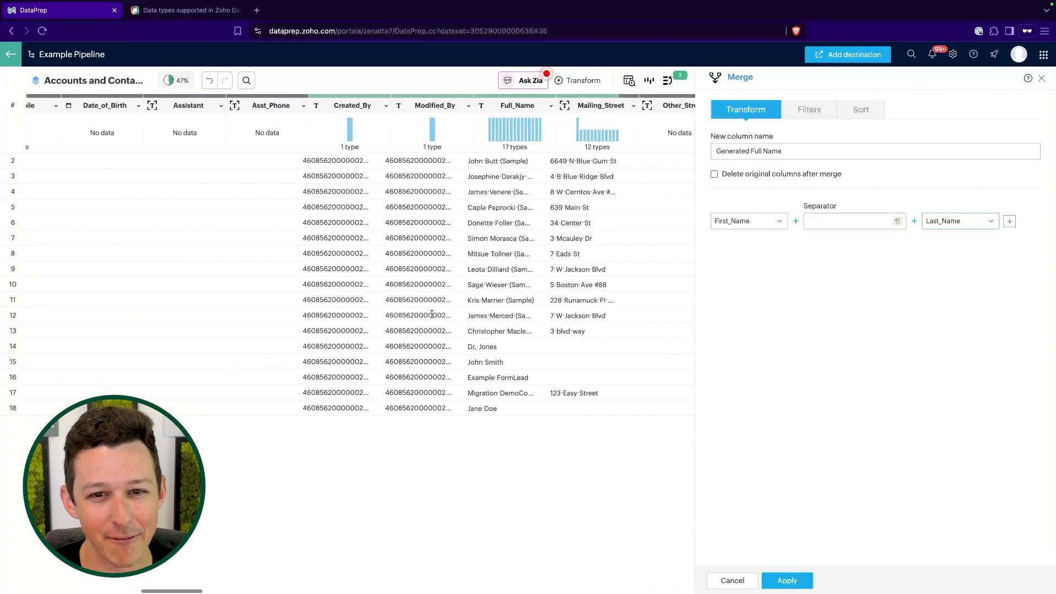
scroll(393, 238, "left", 20)
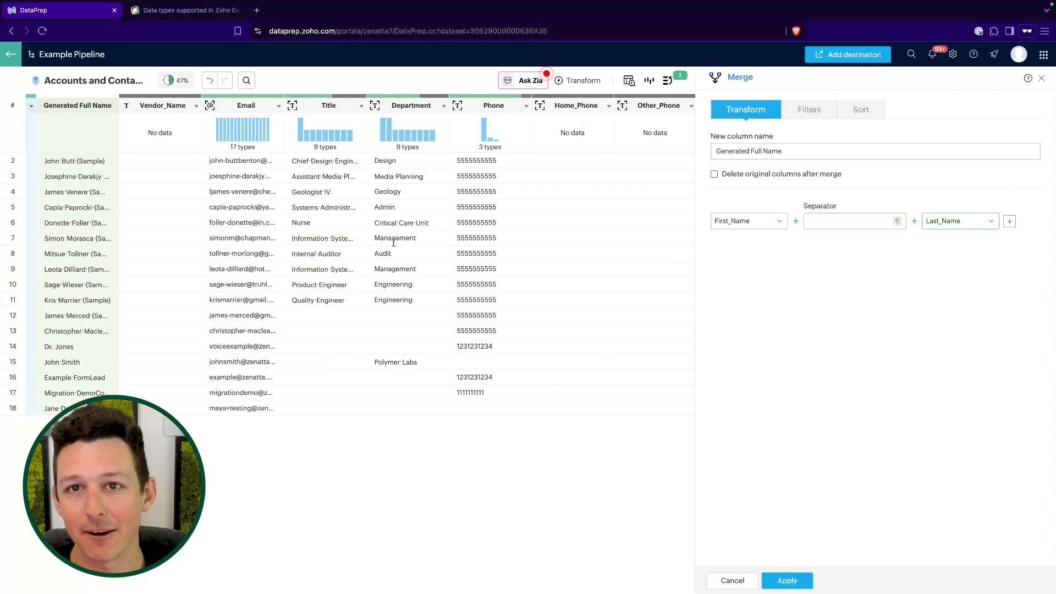
scroll(393, 243, "left", 8)
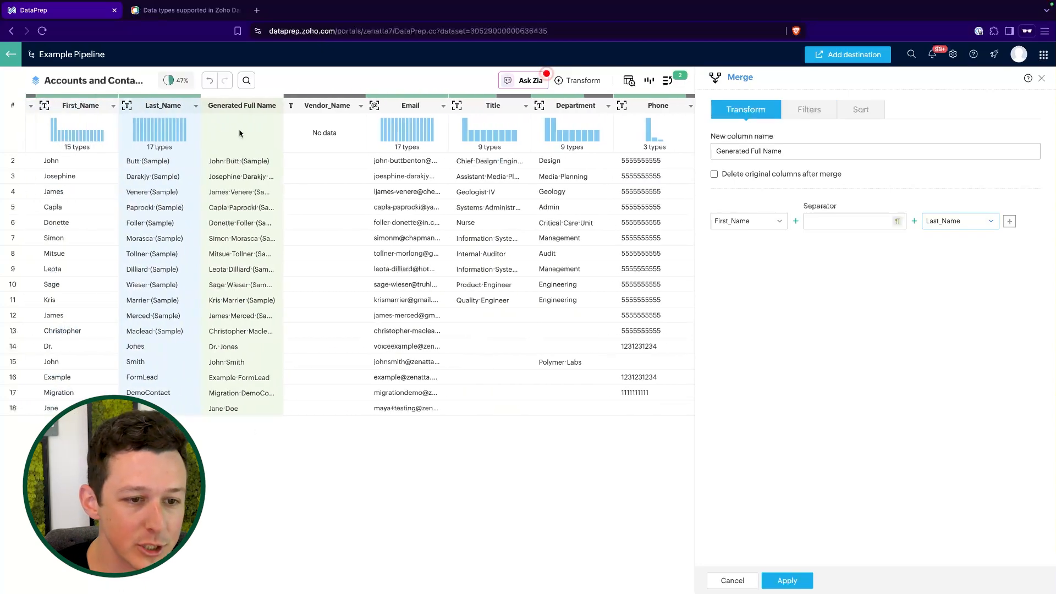
left_click(787, 580)
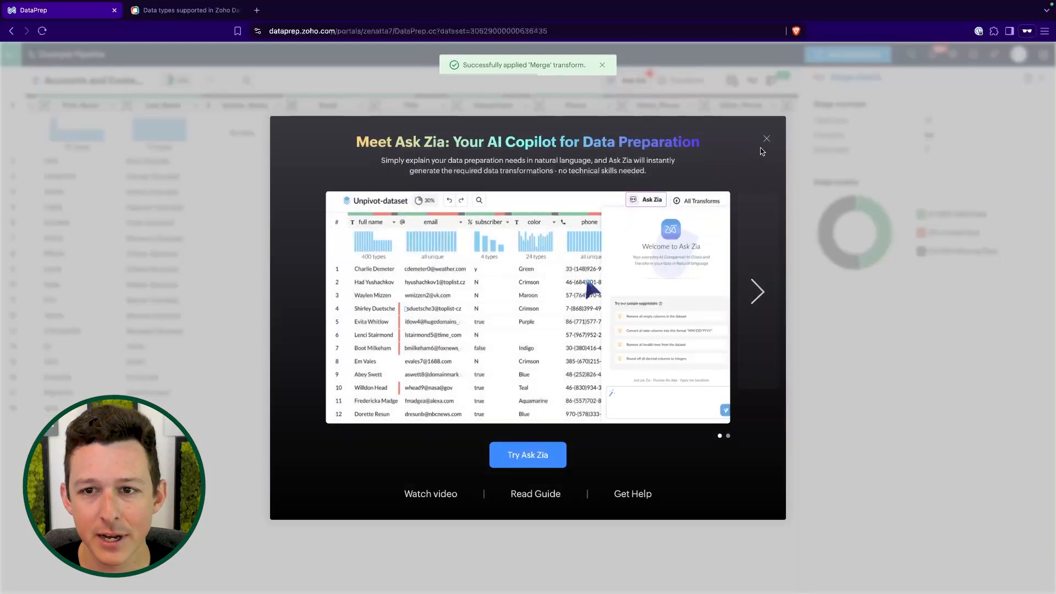
- Try asking Zia to "Add a formula column to format Mobile number as (XXX) XXX-XXXX", and close the assistant
left_click(529, 456)
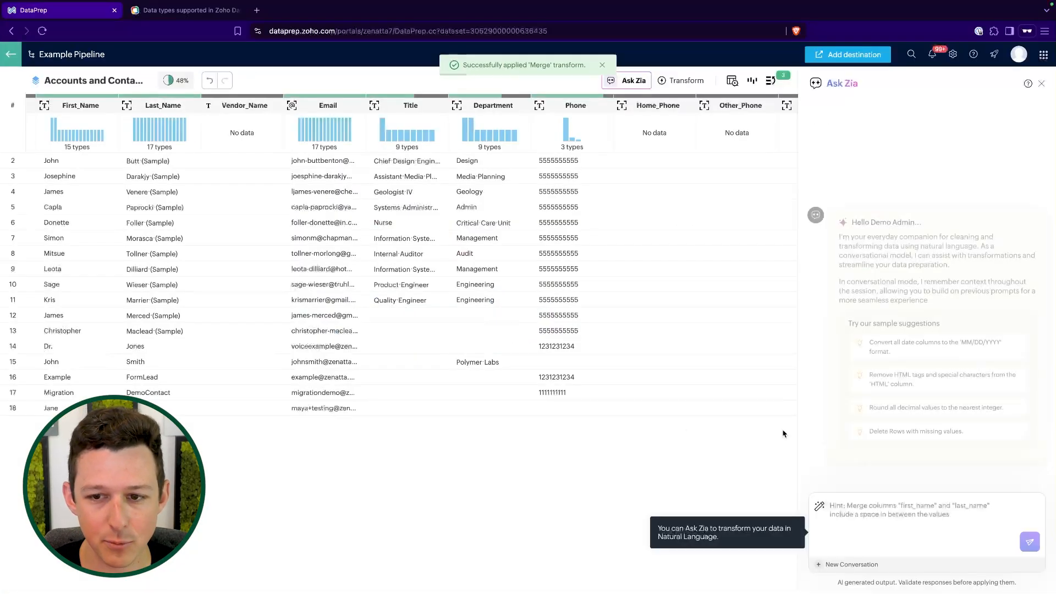
scroll(535, 331, "right", 5)
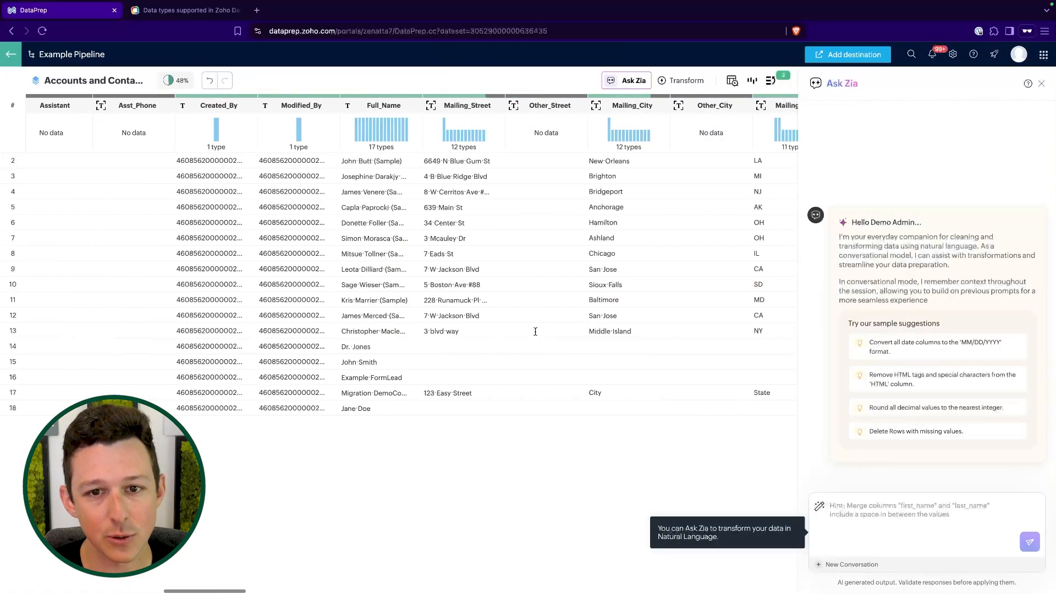
scroll(535, 331, "left", 10)
scroll(522, 247, "left", 3)
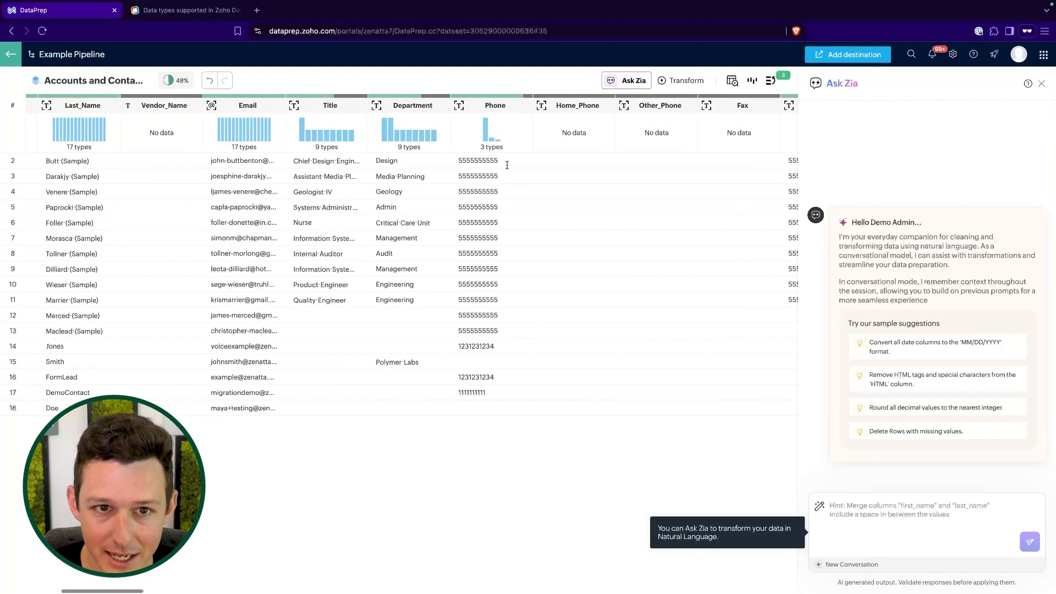
scroll(557, 257, "right", 5)
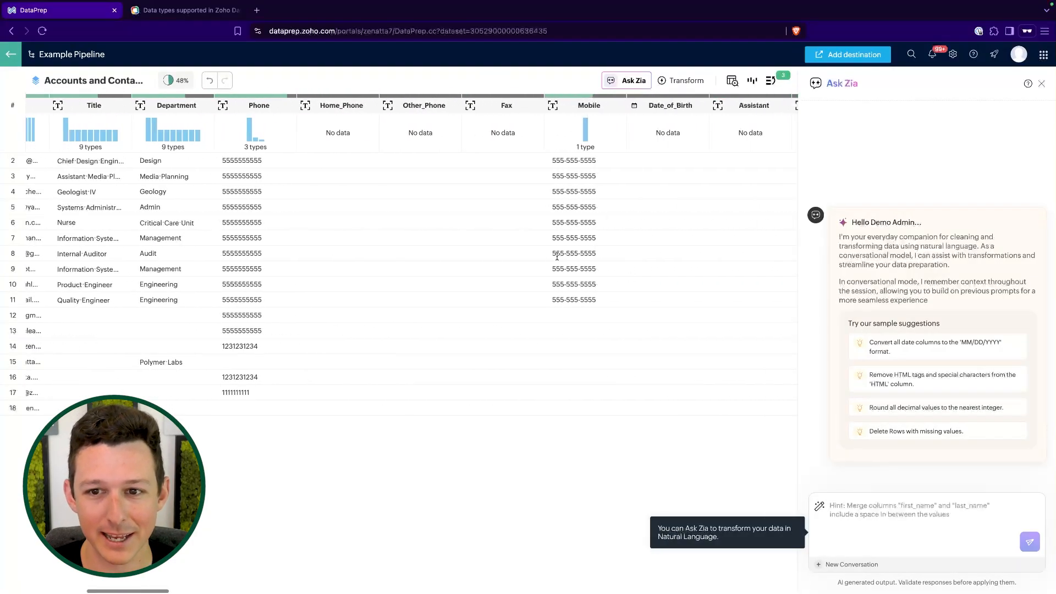
left_click(889, 515)
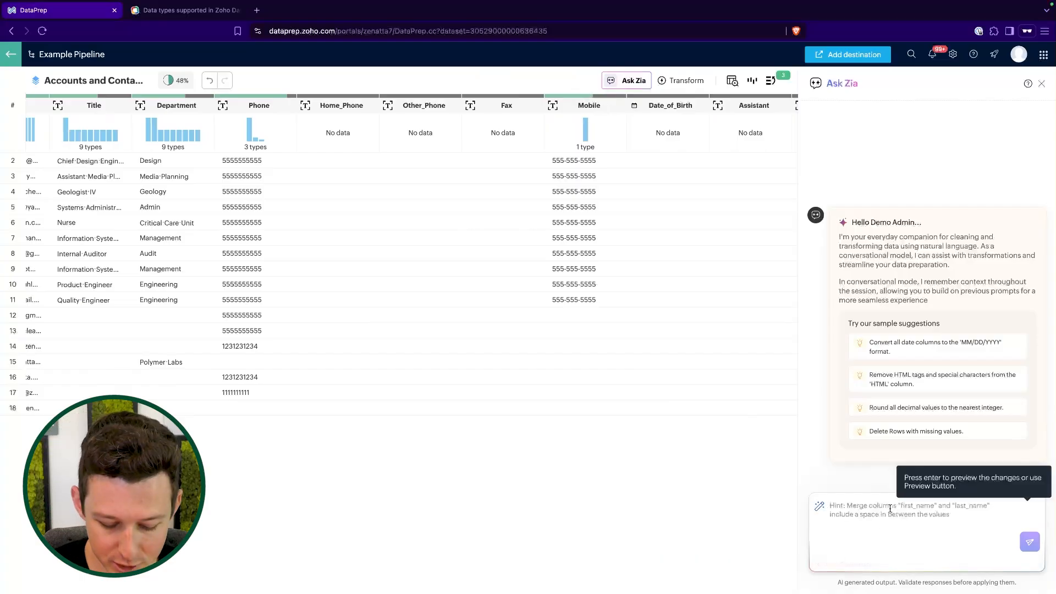
type("Add")
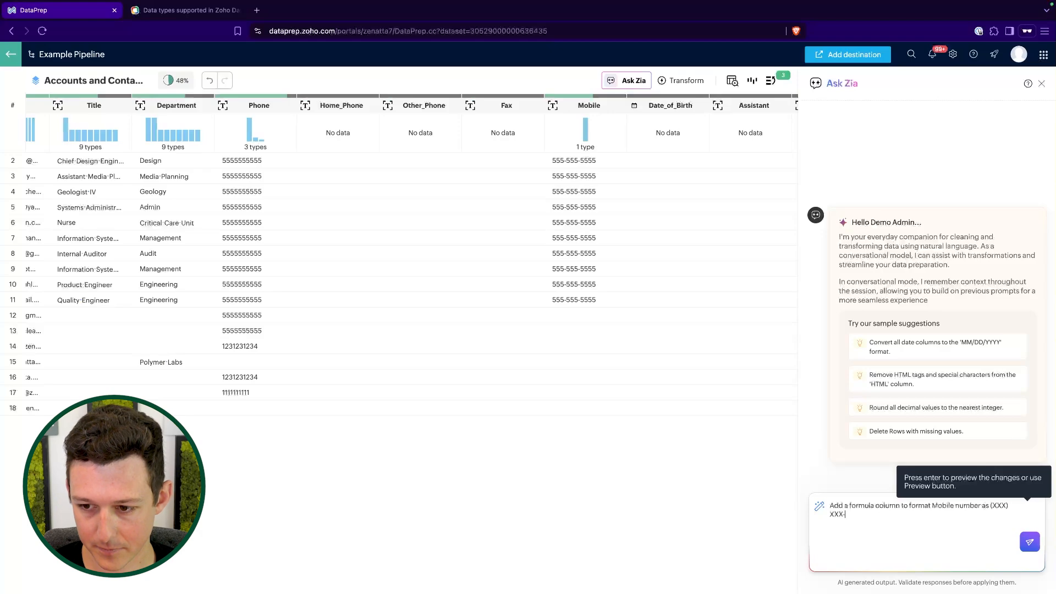
type("XXXX")
key("Return")
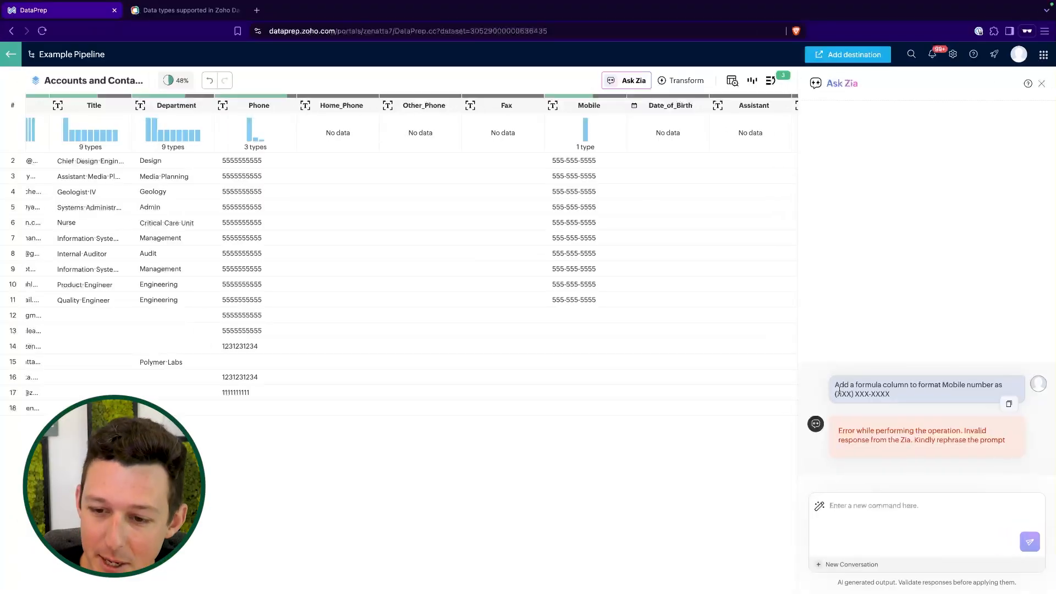
left_click(1042, 85)
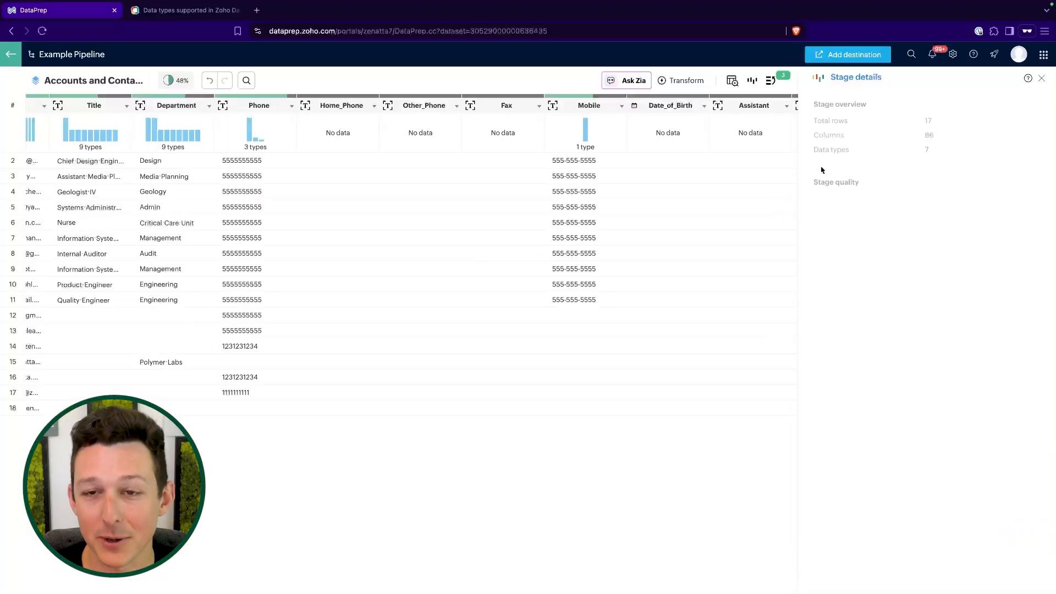
left_click(1042, 80)
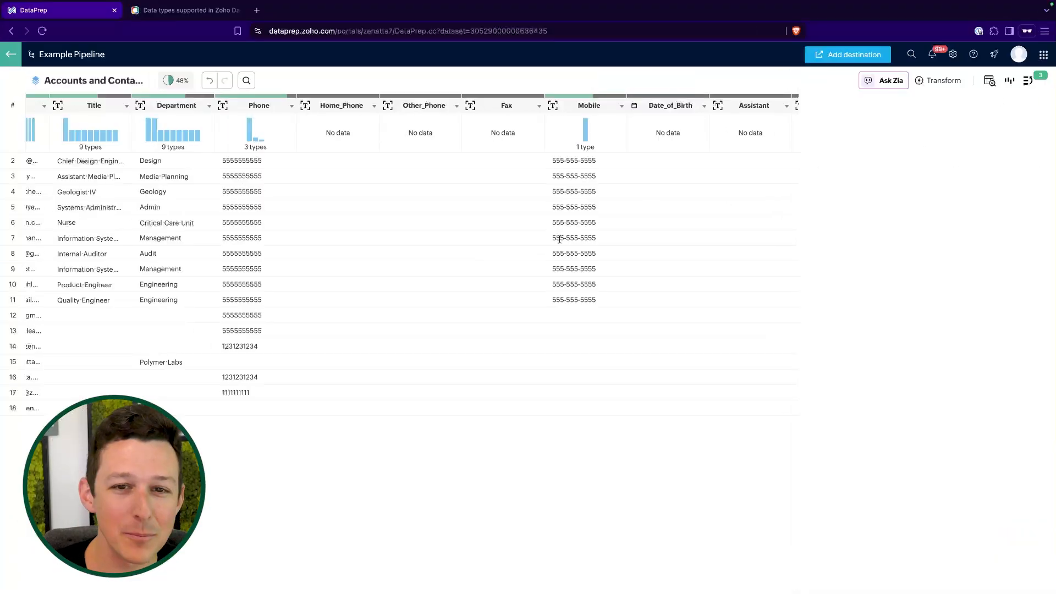
- Review the column details and the transforms available for the Phone column, and close them without choosing one
scroll(559, 239, "right", 1)
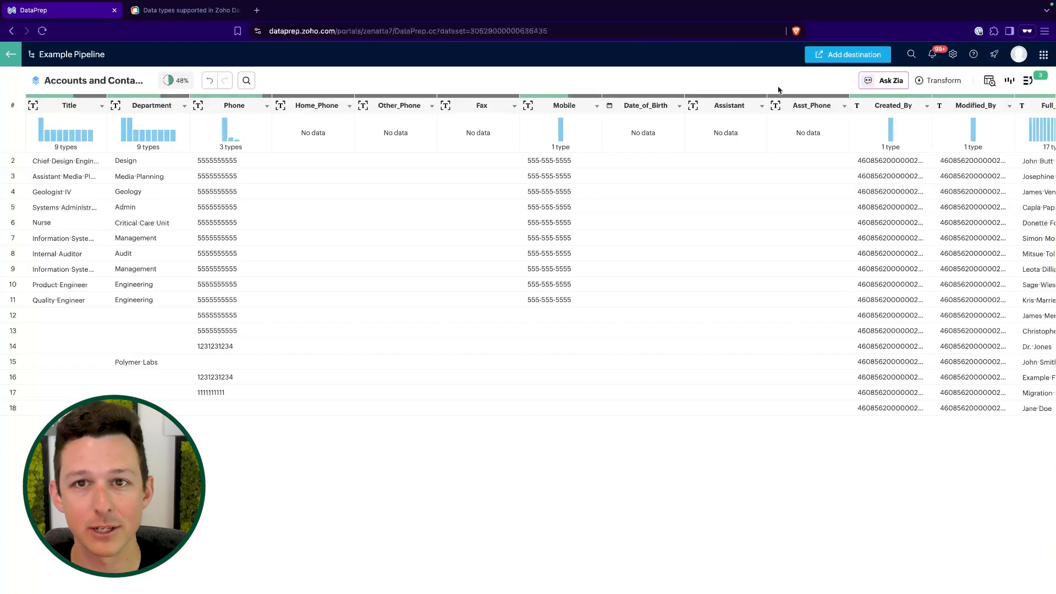
scroll(547, 236, "left", 1)
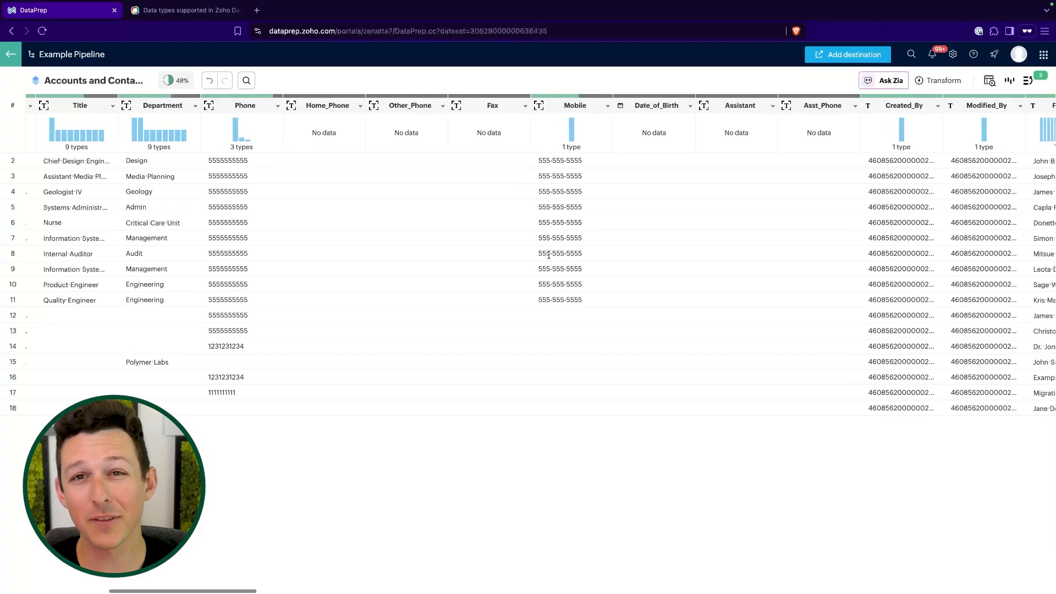
left_click(278, 108)
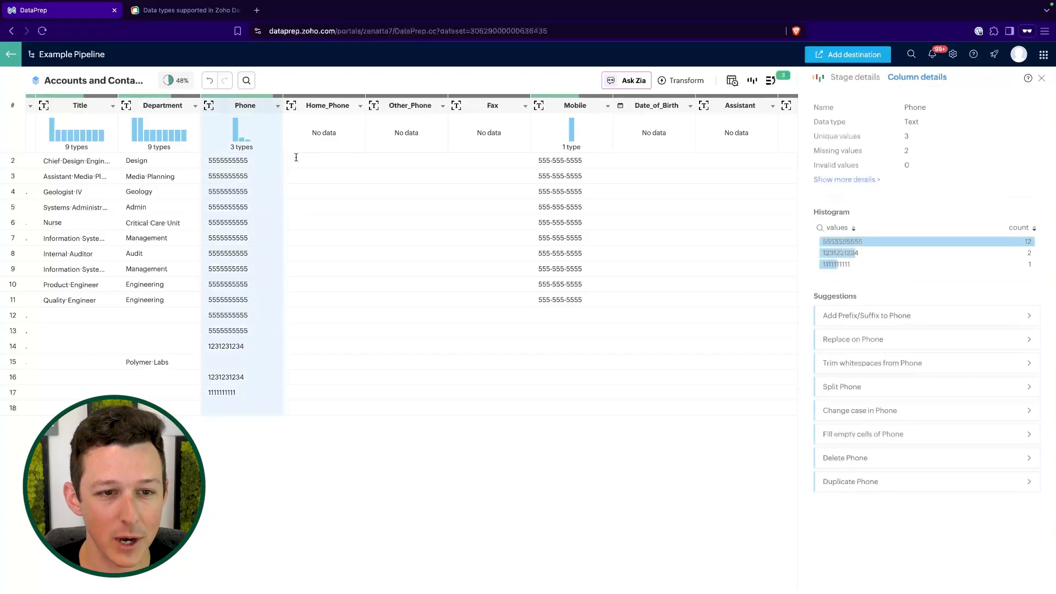
left_click(278, 106)
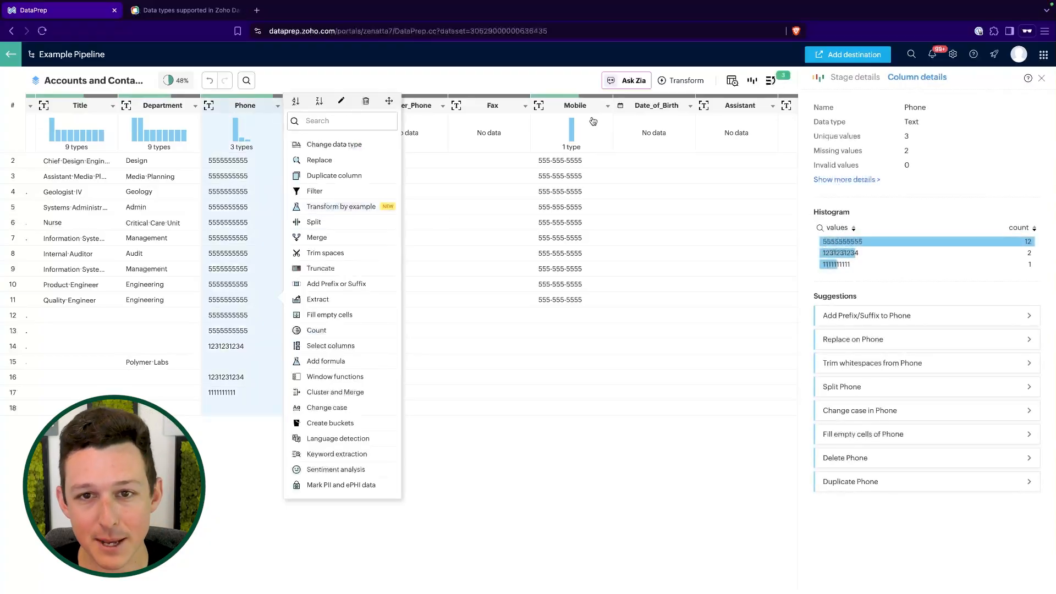
left_click(569, 78)
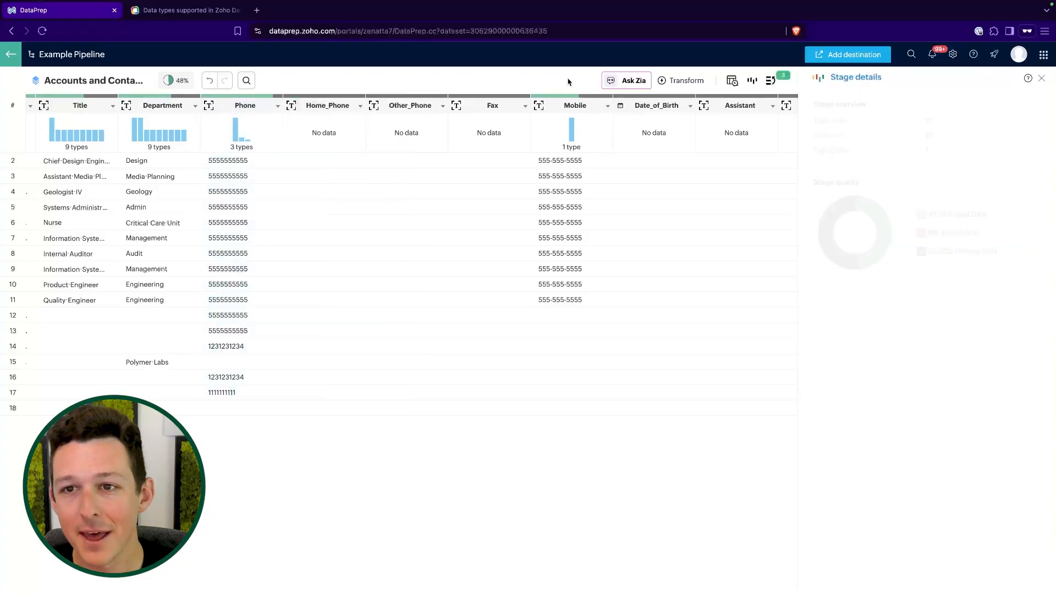
left_click(1043, 77)
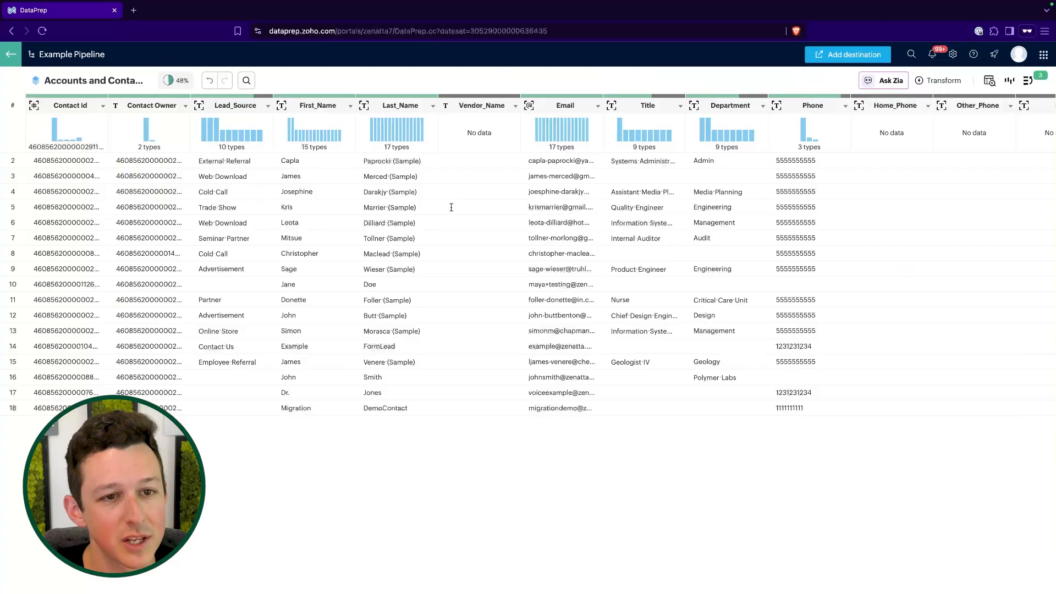
- Look through the joined dataset's phone and mailing address columns, and check the rules recorded in its ruleset
scroll(451, 207, "right", 1)
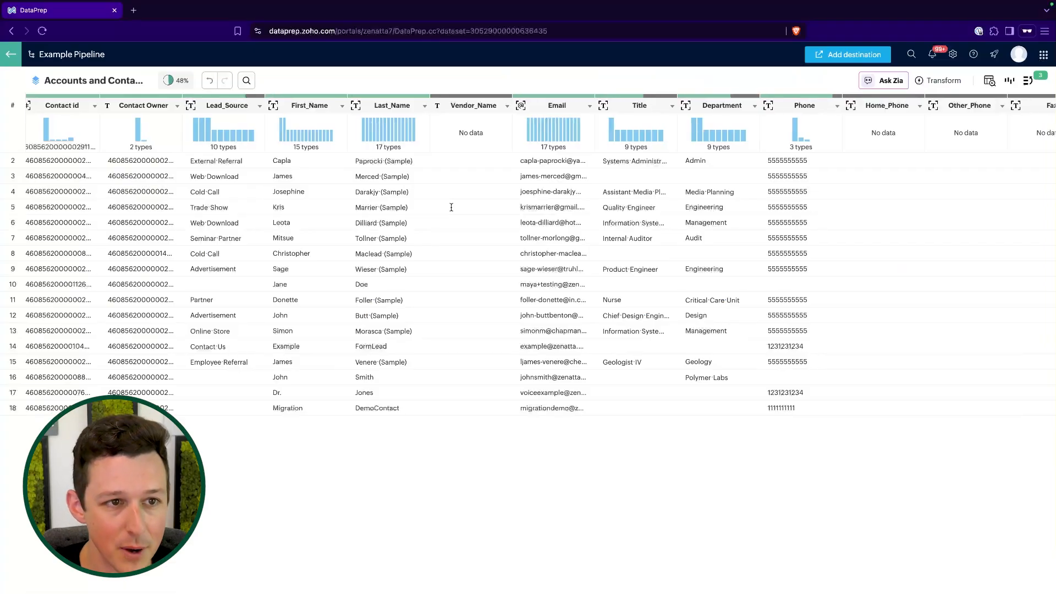
scroll(451, 207, "right", 10)
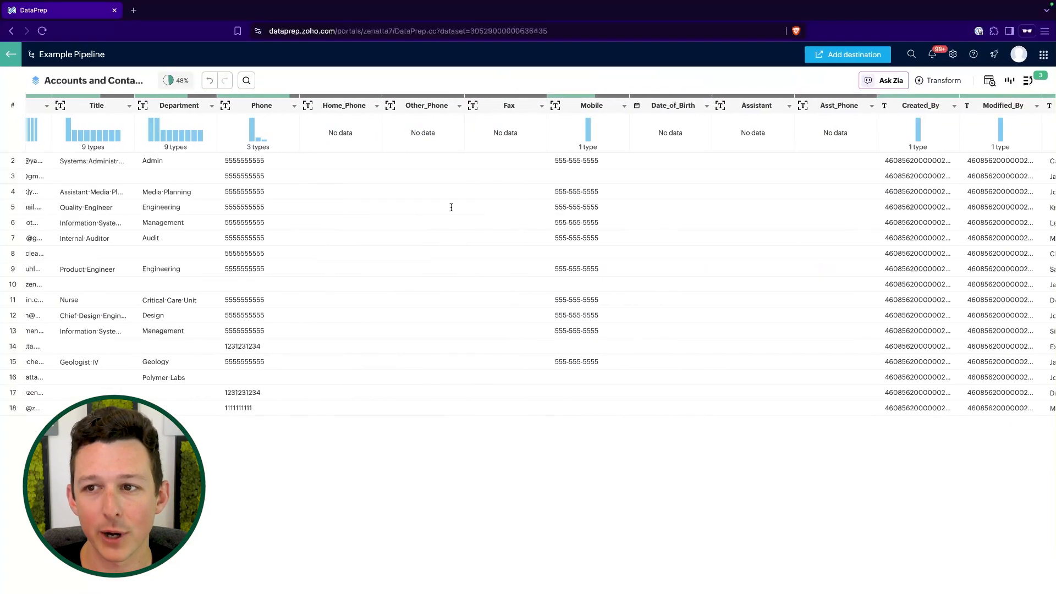
scroll(451, 207, "right", 8)
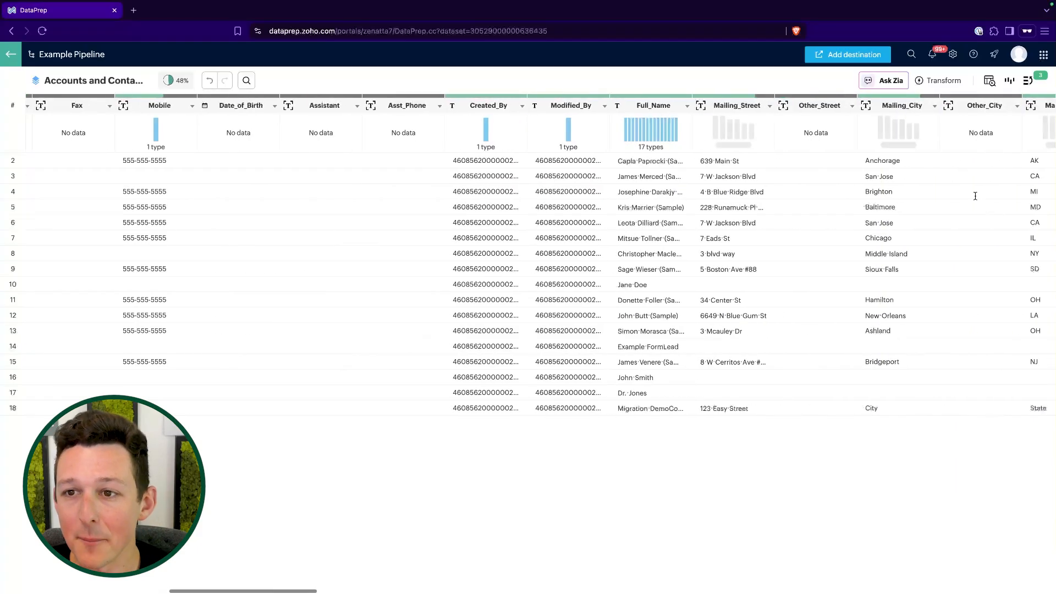
left_click(1029, 80)
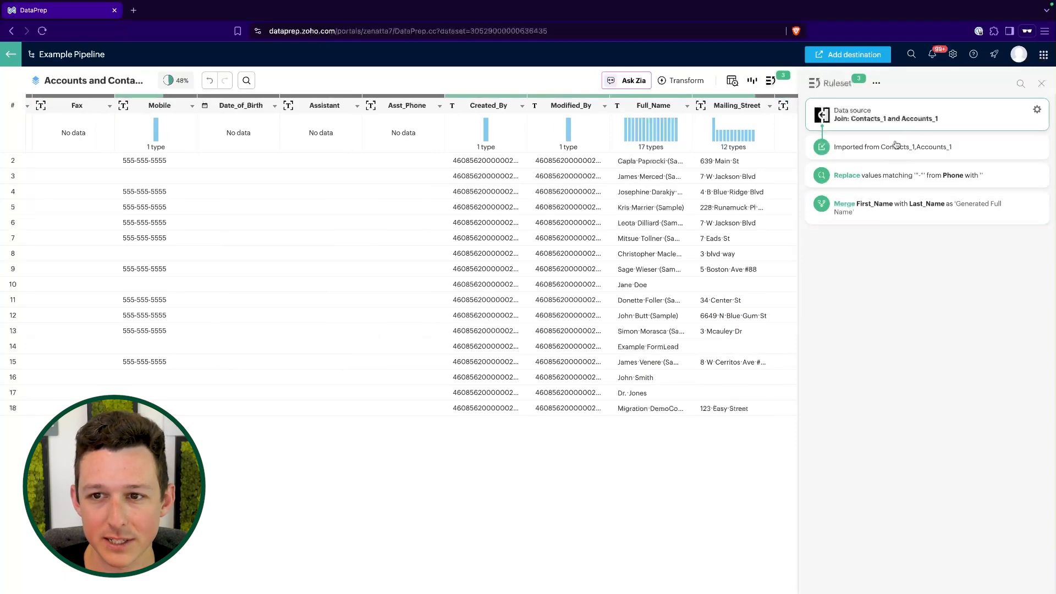
left_click(1040, 88)
scroll(488, 272, "right", 5)
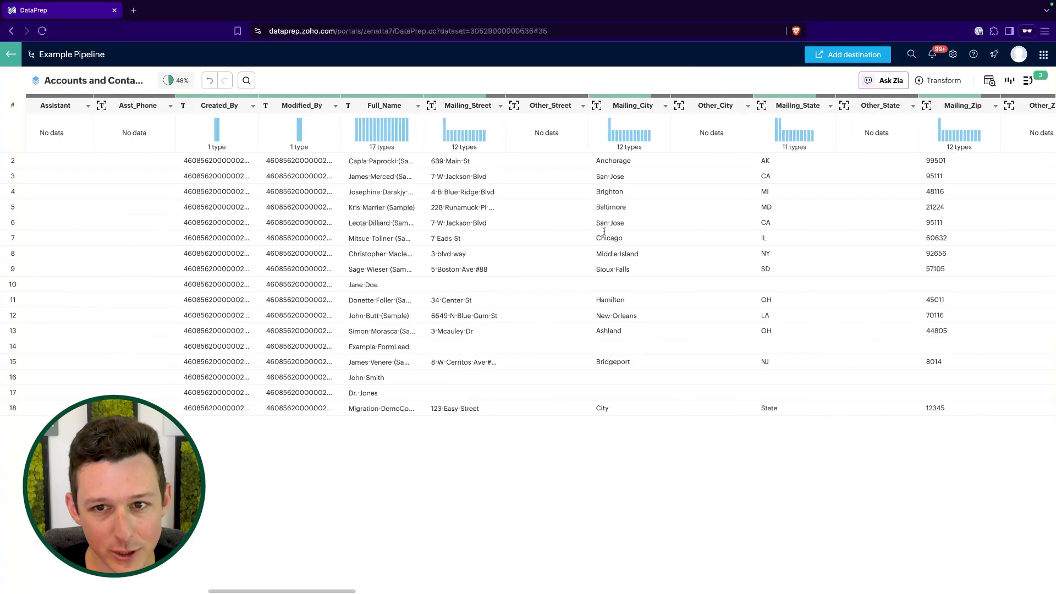
scroll(604, 231, "right", 8)
scroll(604, 231, "left", 15)
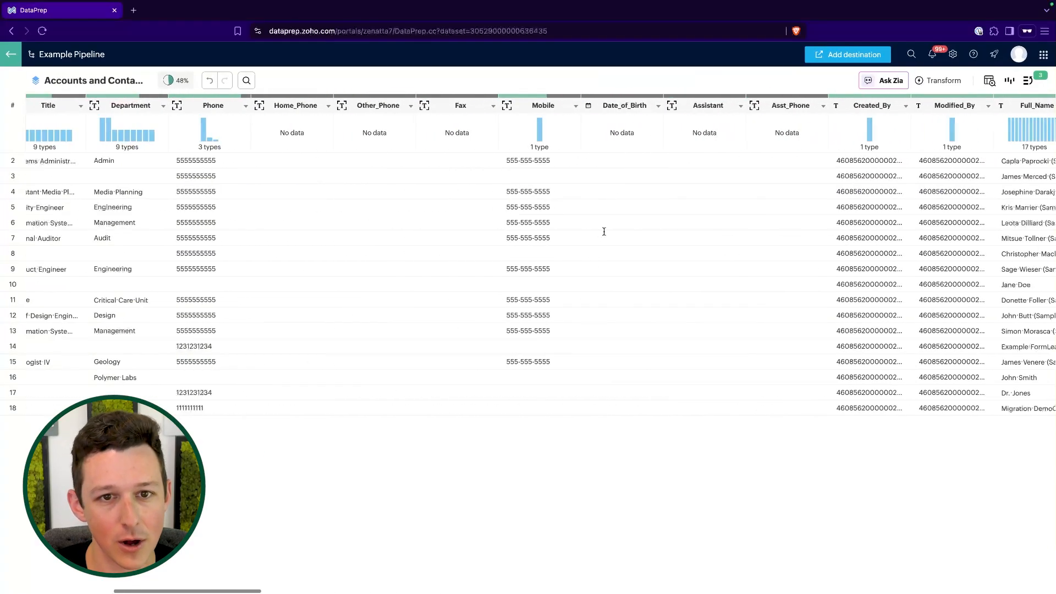
scroll(604, 232, "left", 2)
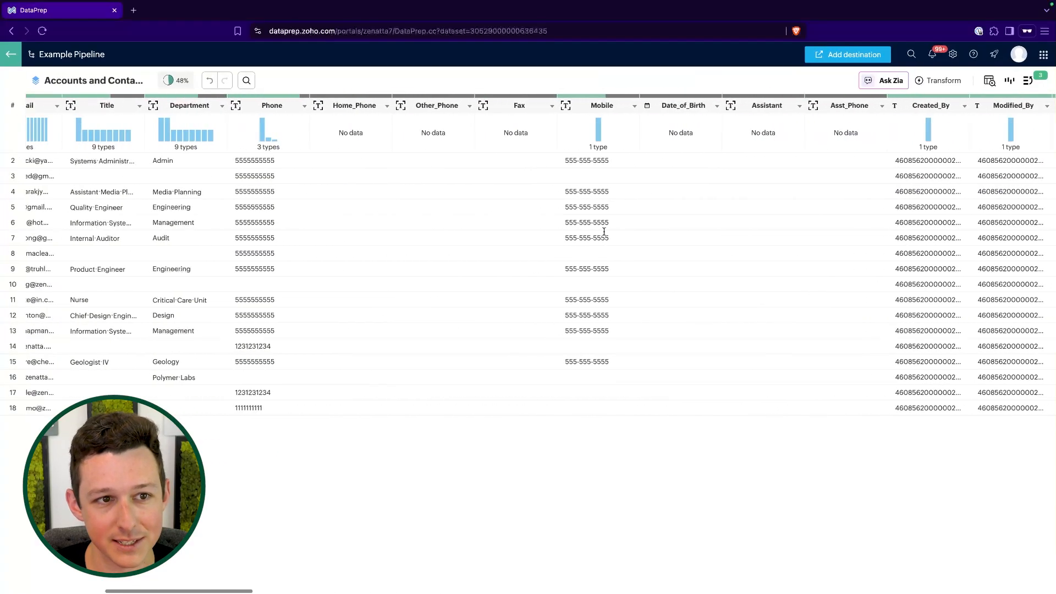
- Examine the actions available for the ruleset's Replace rule on Phone, and return to the Example Pipeline canvas
left_click(1028, 82)
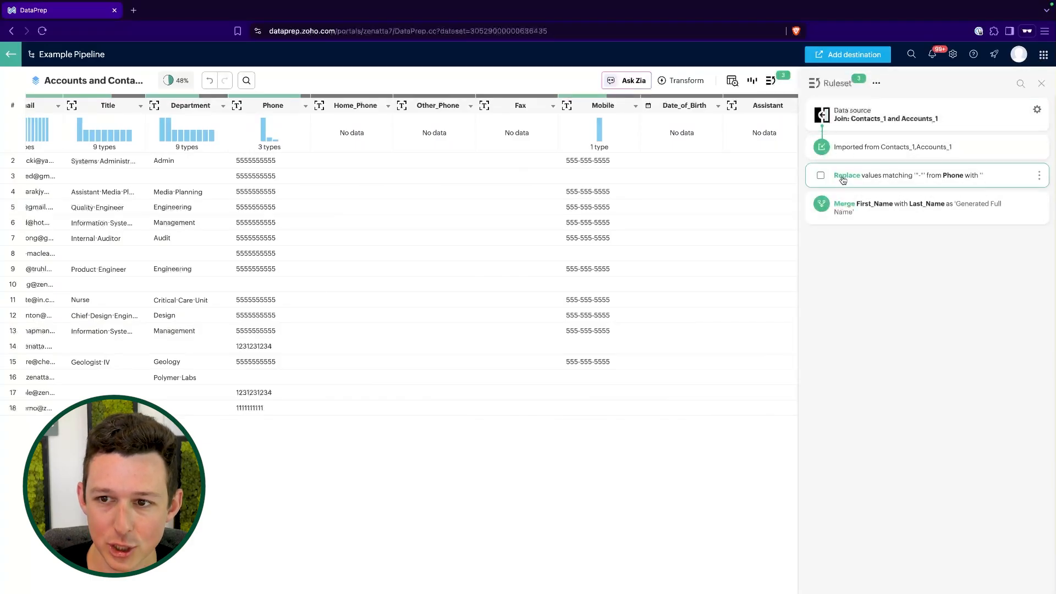
left_click(1039, 176)
mouse_move(981, 209)
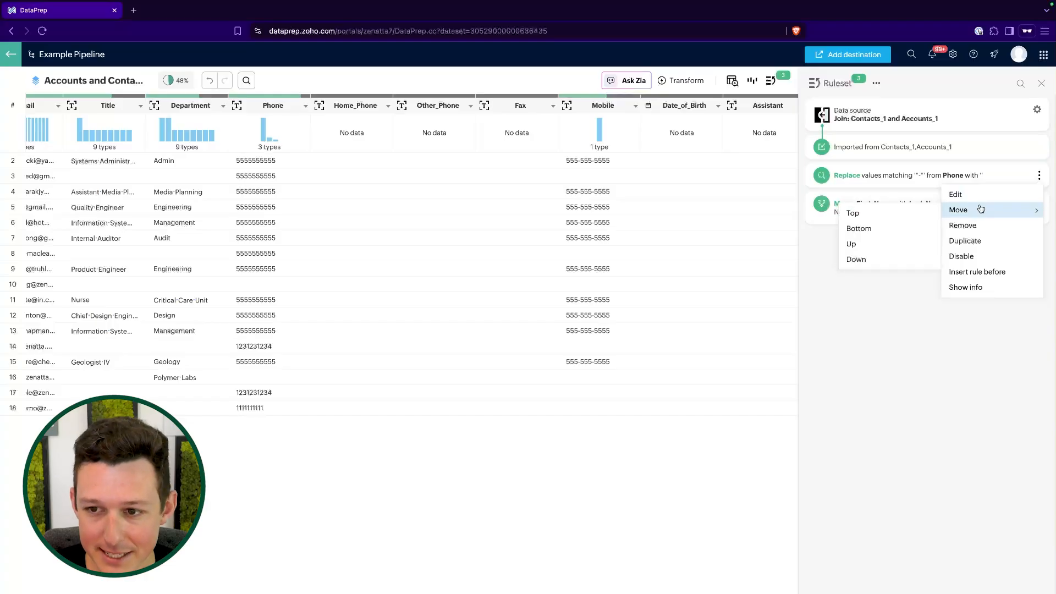
left_click(872, 364)
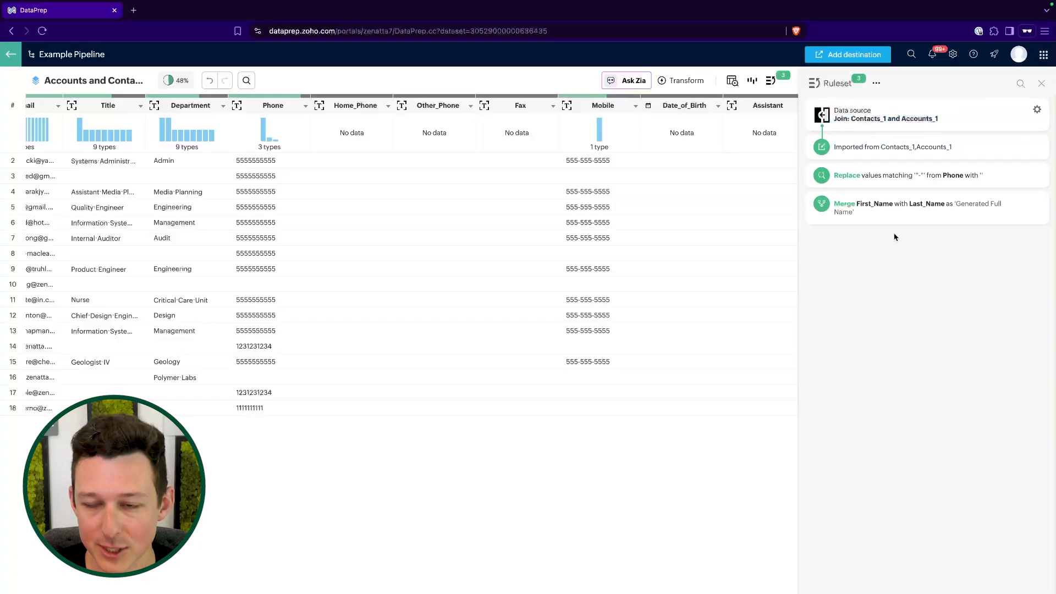
left_click(1041, 84)
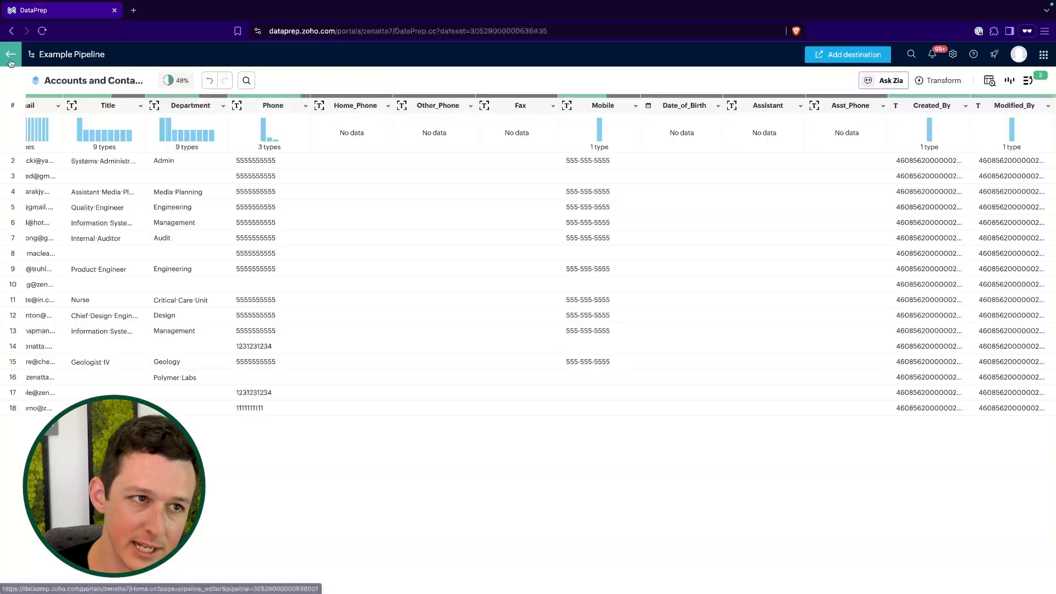
left_click(10, 59)
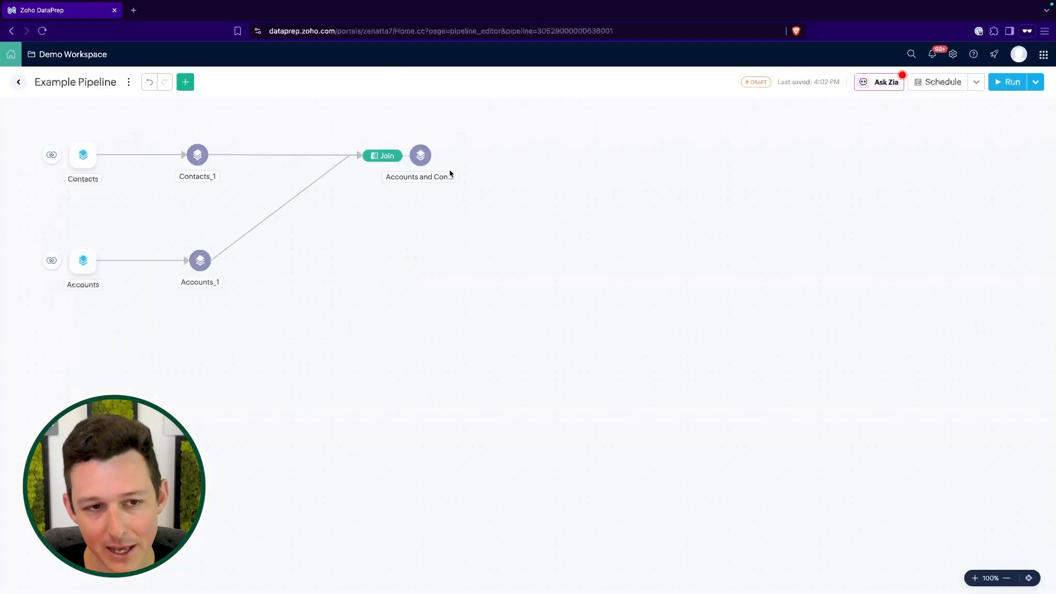
- Add a new stage after the joined Accounts and Contacts dataset on the pipeline canvas
left_click(435, 157)
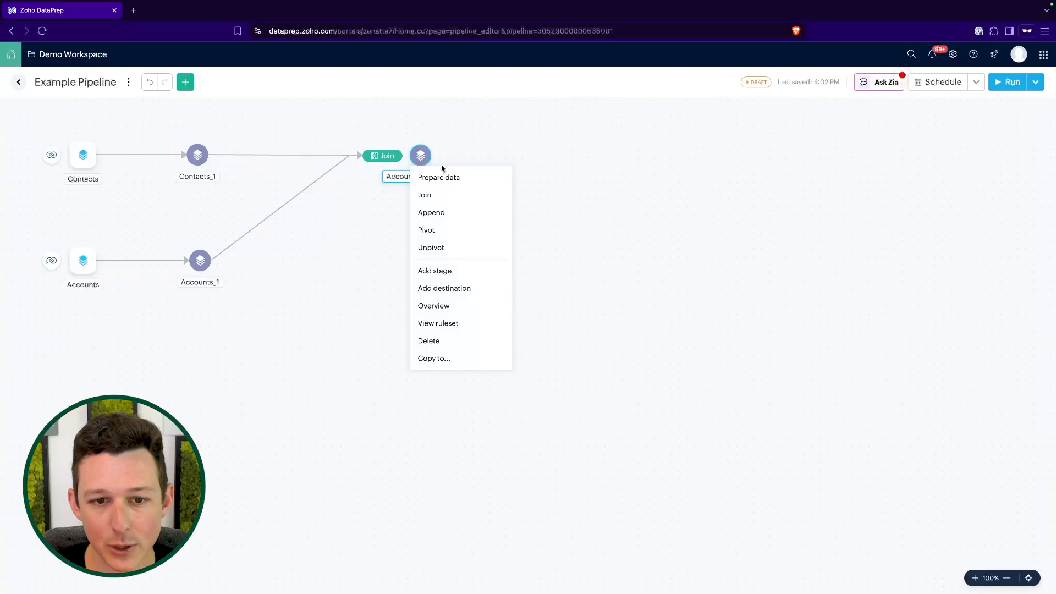
left_click(463, 273)
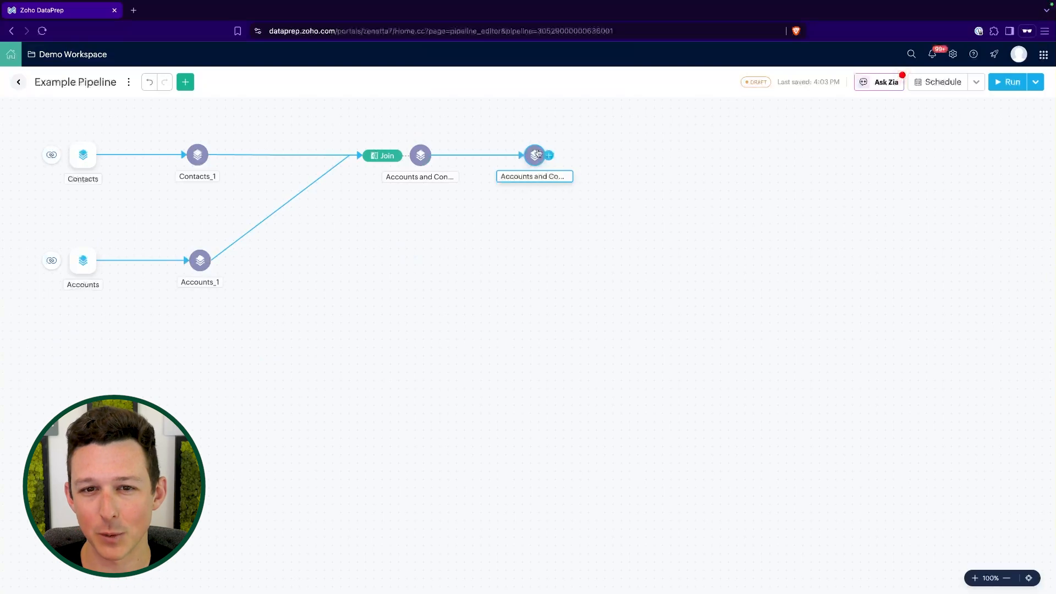
left_click(434, 158)
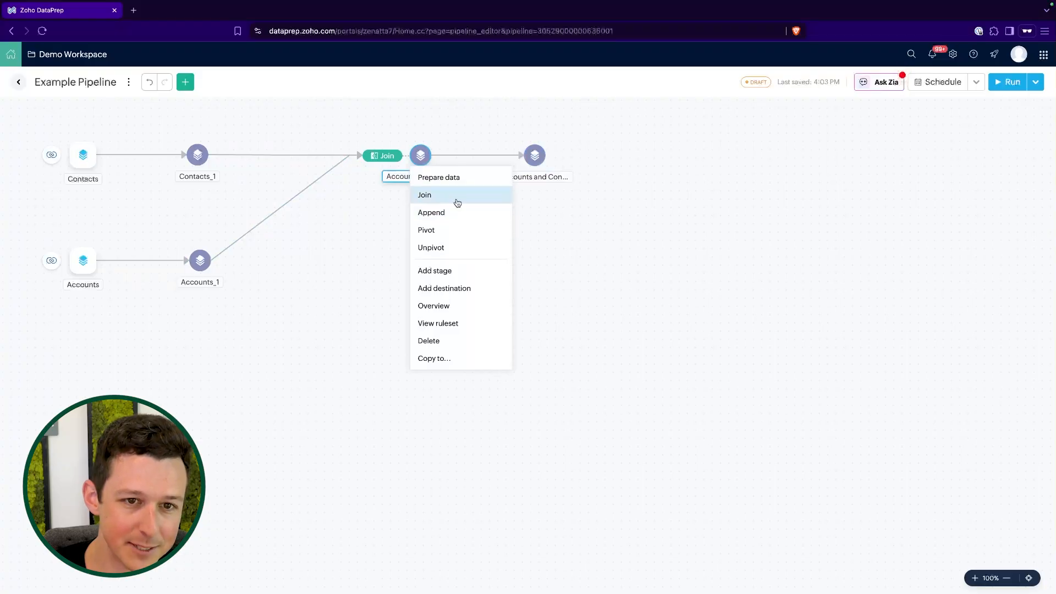
left_click(452, 127)
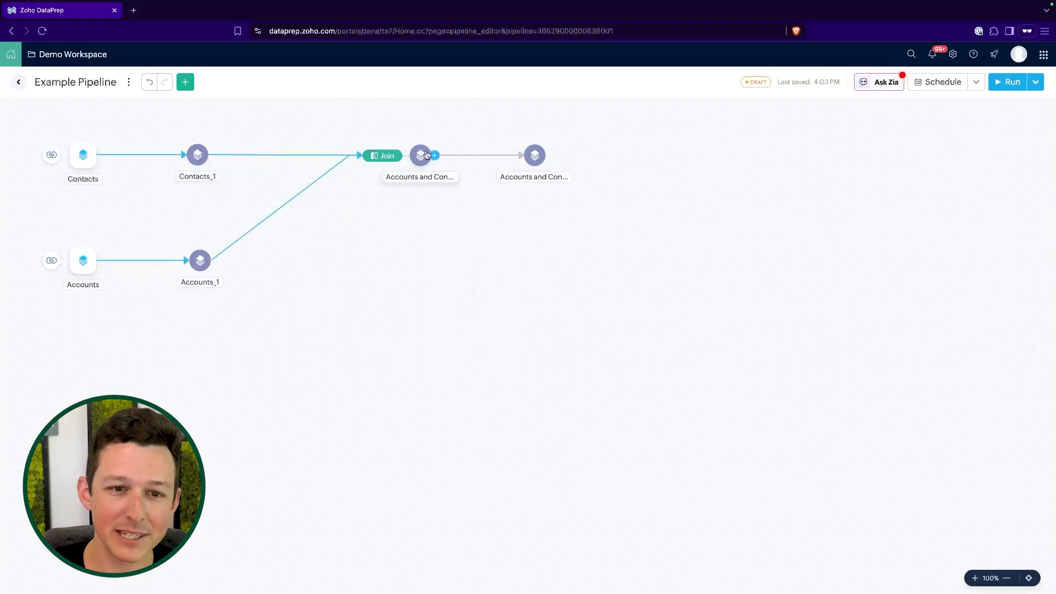
left_click(435, 158)
left_click(377, 215)
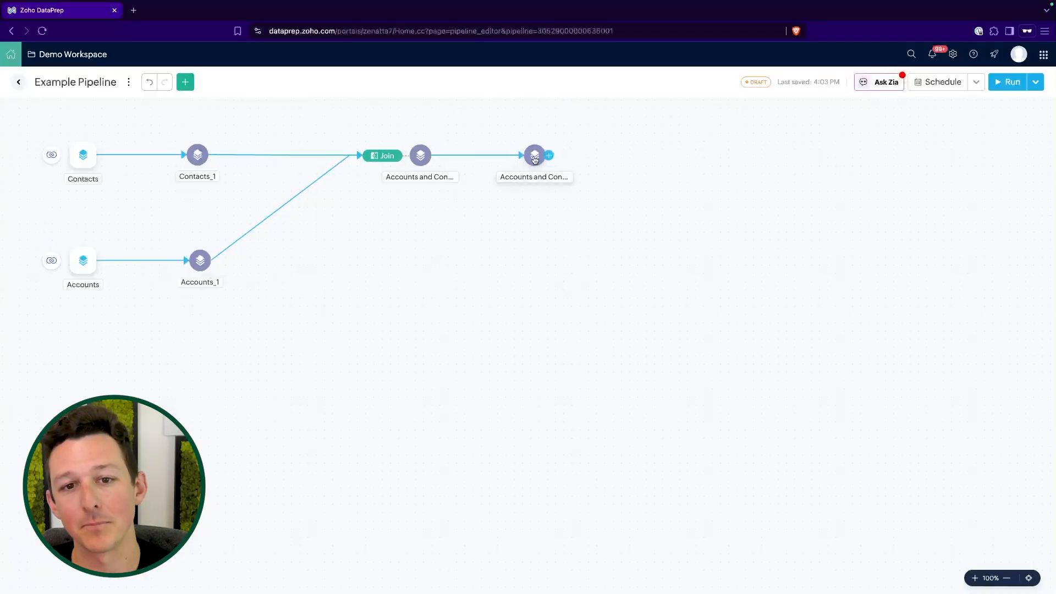
- Open the newly derived stage for data preparation and rename its Contact id column to id
left_click(535, 157)
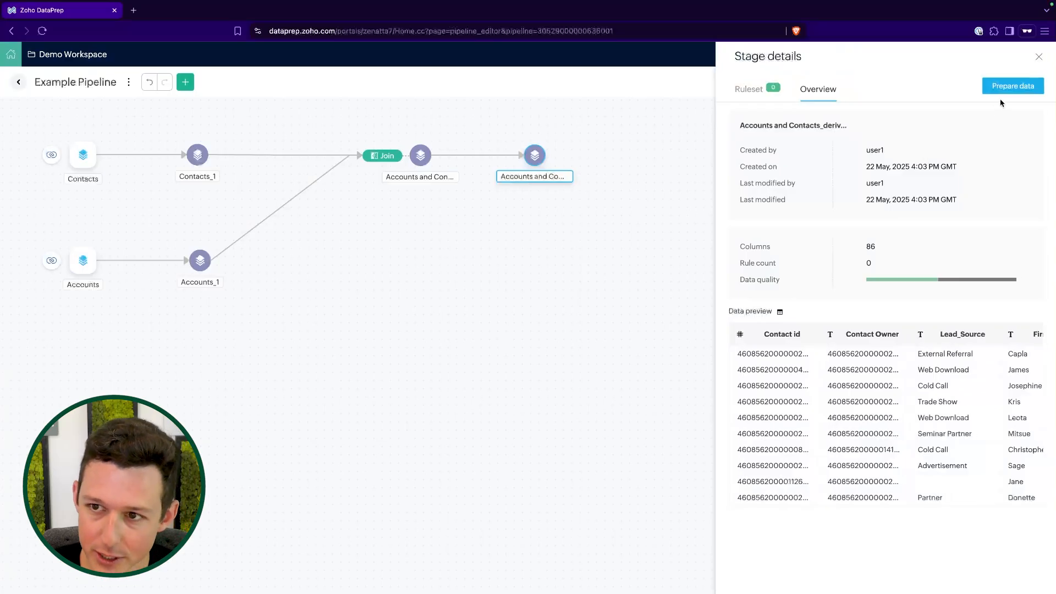
left_click(1005, 87)
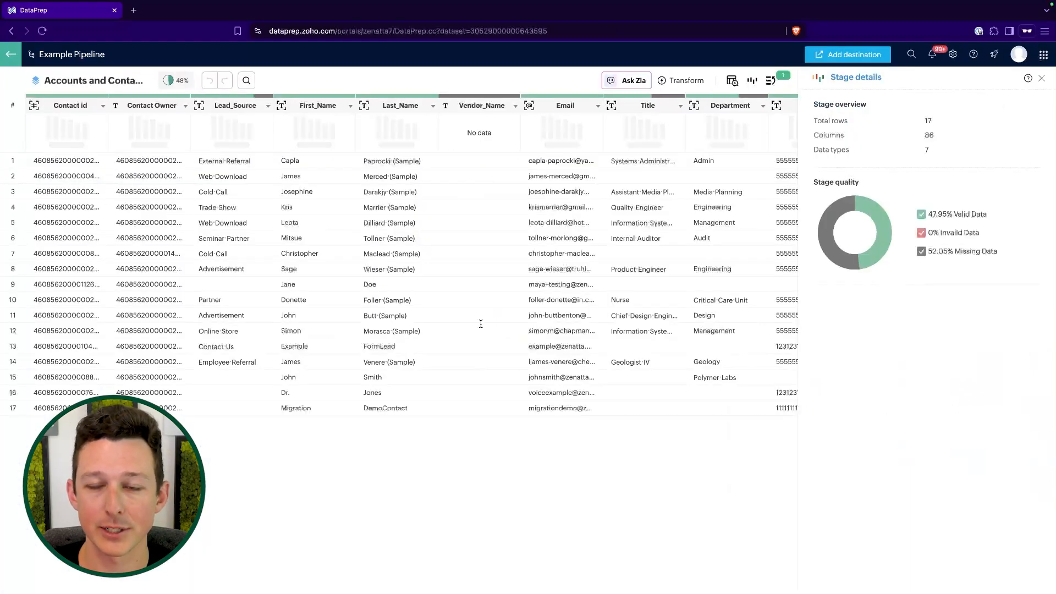
left_click(73, 111)
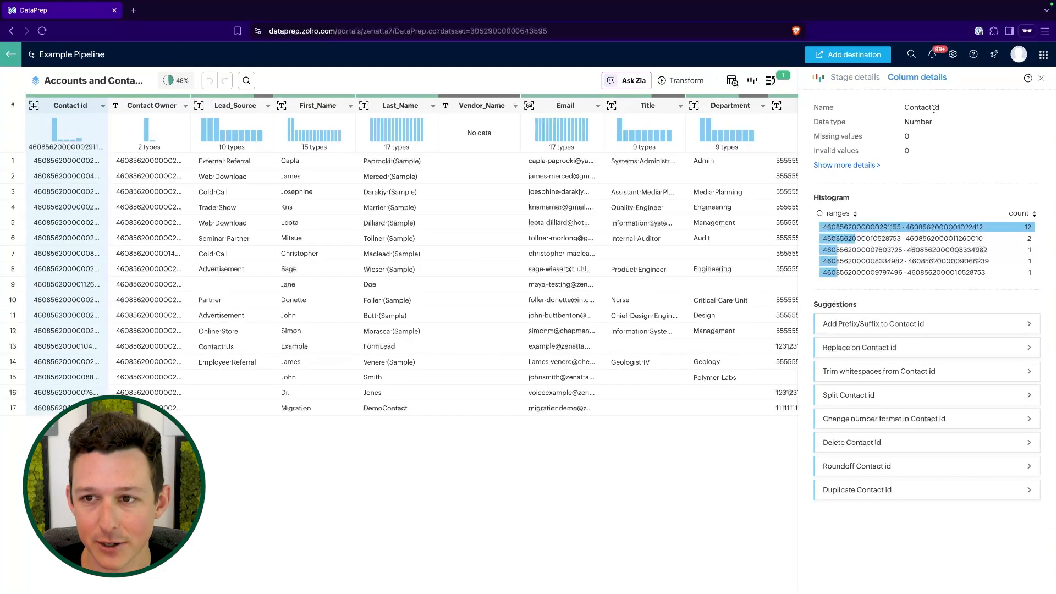
right_click(75, 104)
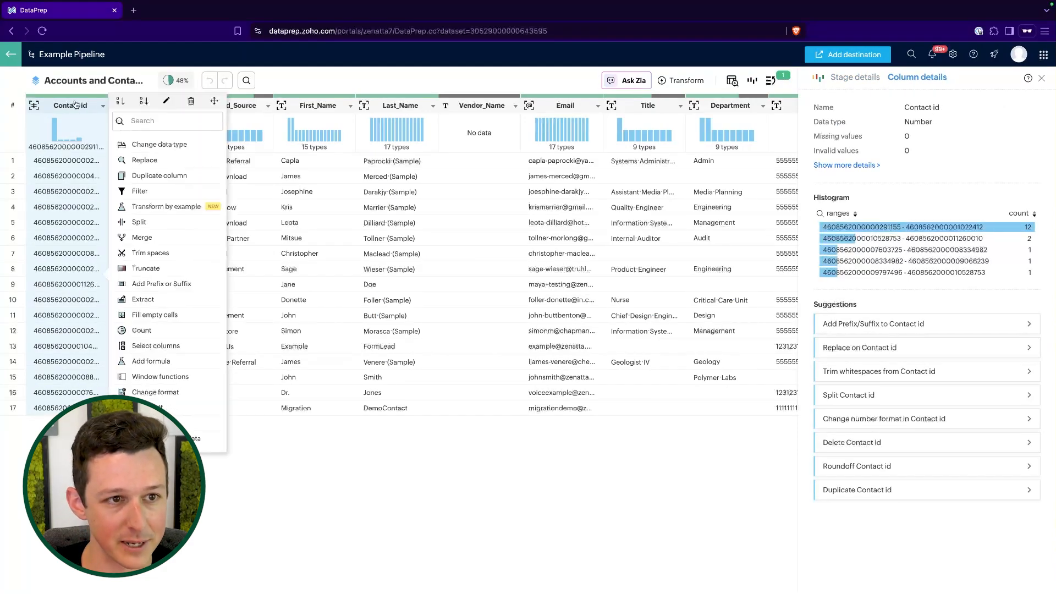
left_click(167, 103)
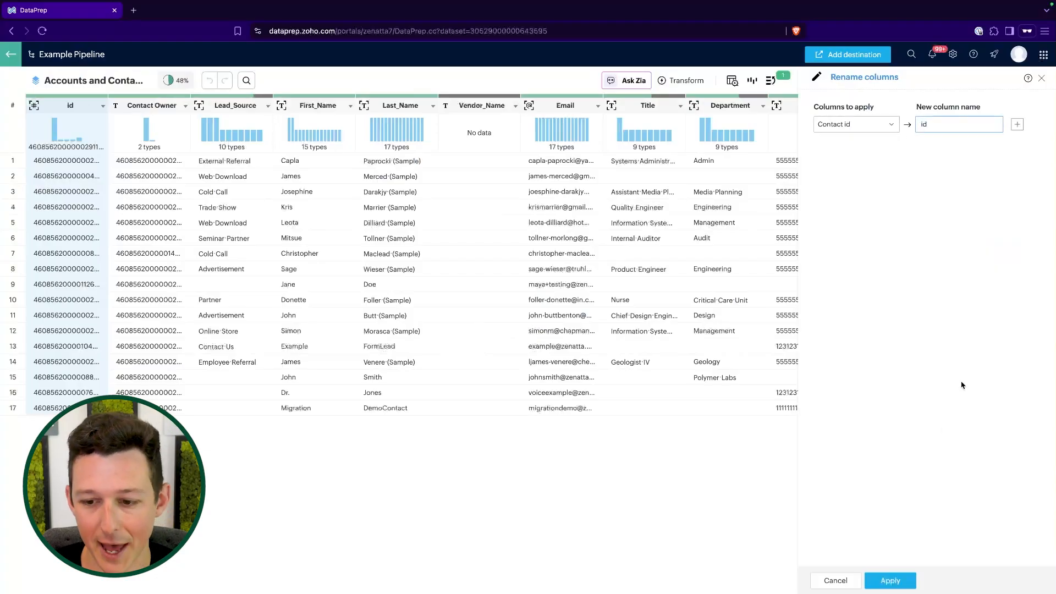
left_click(890, 581)
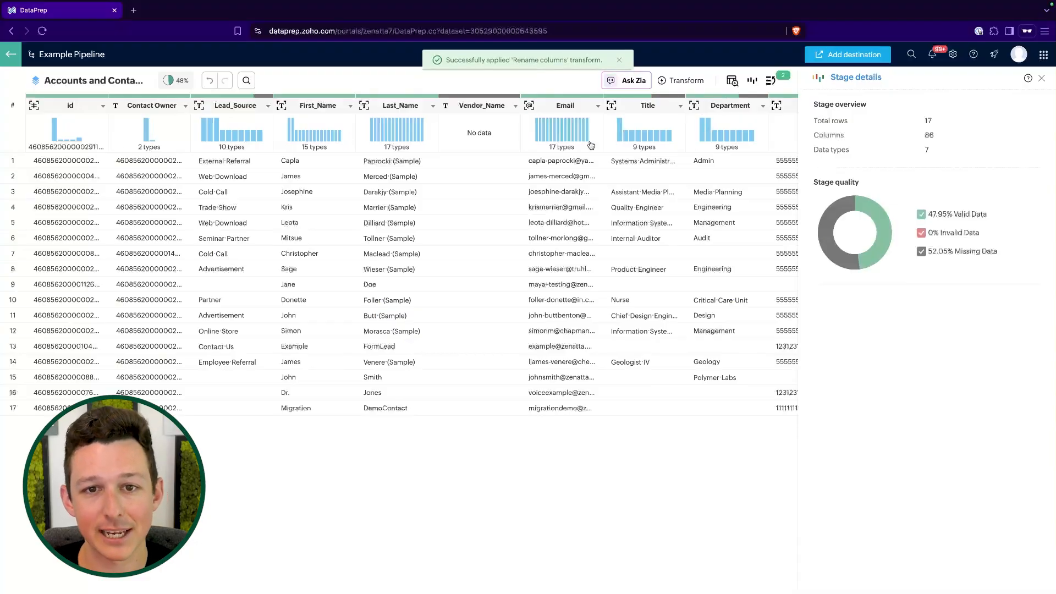
- Look across the derived stage's contact, mailing address, activity and account columns to see which ones are worth keeping
scroll(576, 191, "right", 20)
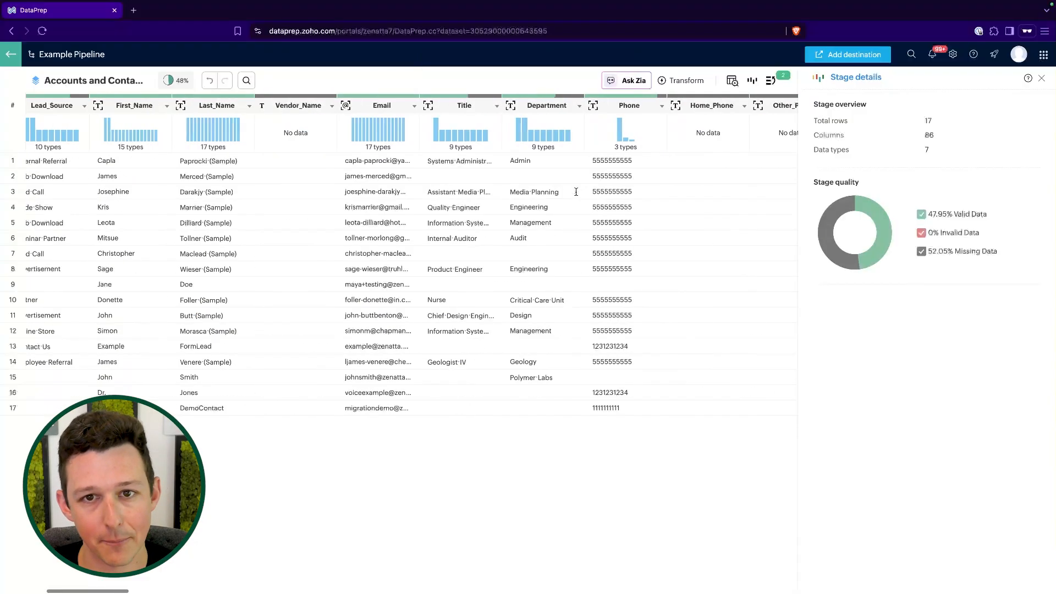
scroll(576, 191, "right", 20)
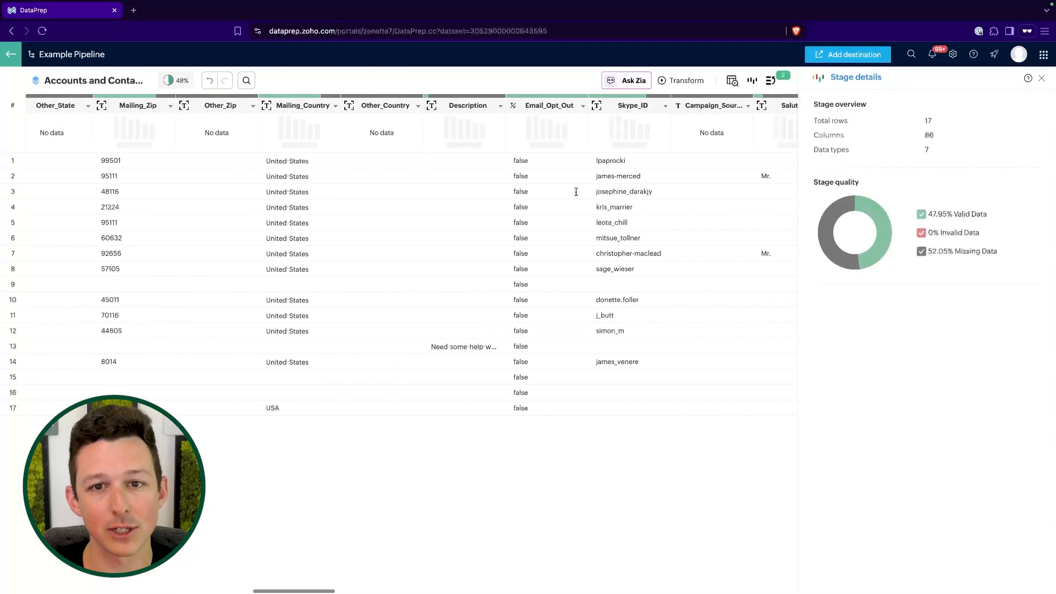
scroll(576, 191, "right", 15)
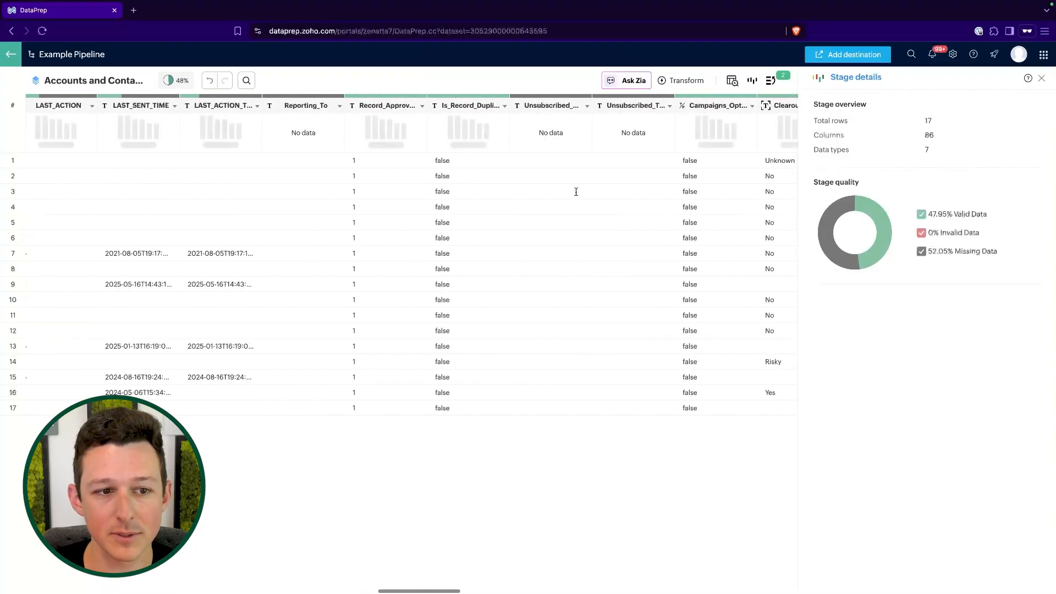
scroll(576, 192, "right", 8)
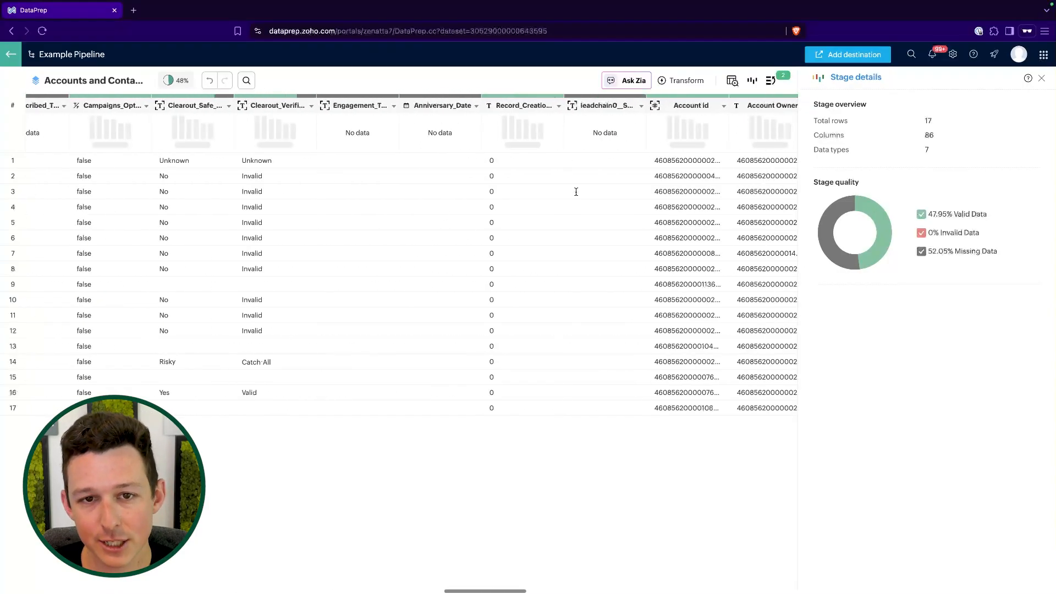
scroll(576, 191, "left", 12)
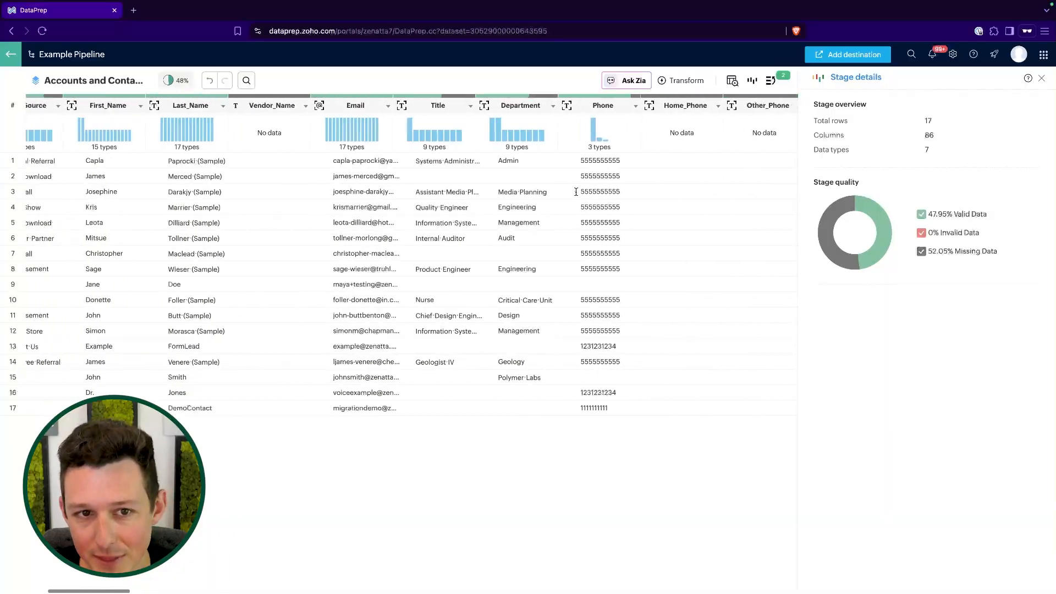
scroll(576, 192, "left", 5)
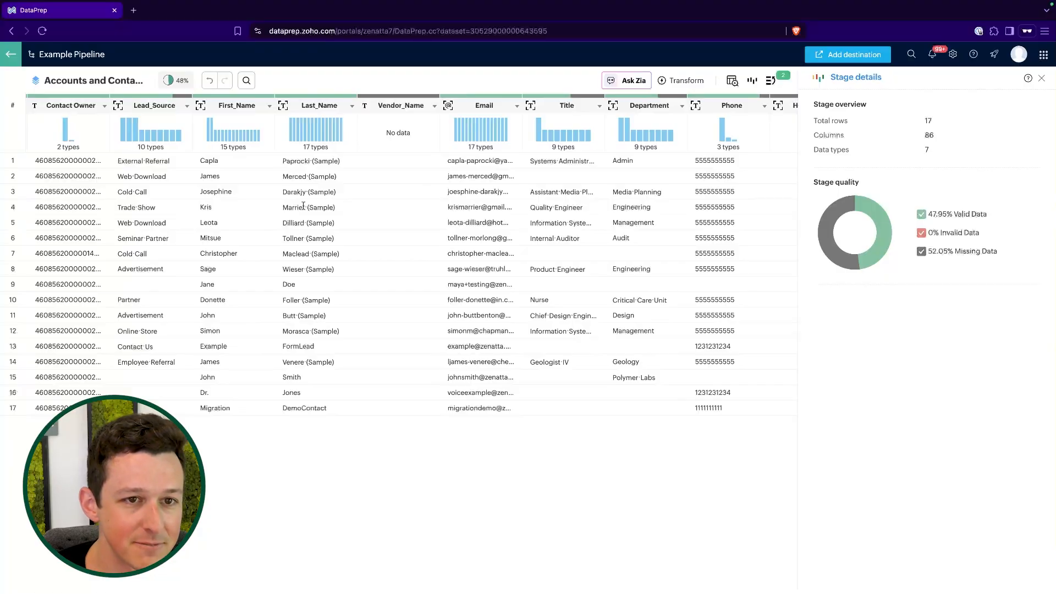
scroll(303, 206, "right", 1)
scroll(303, 206, "right", 10)
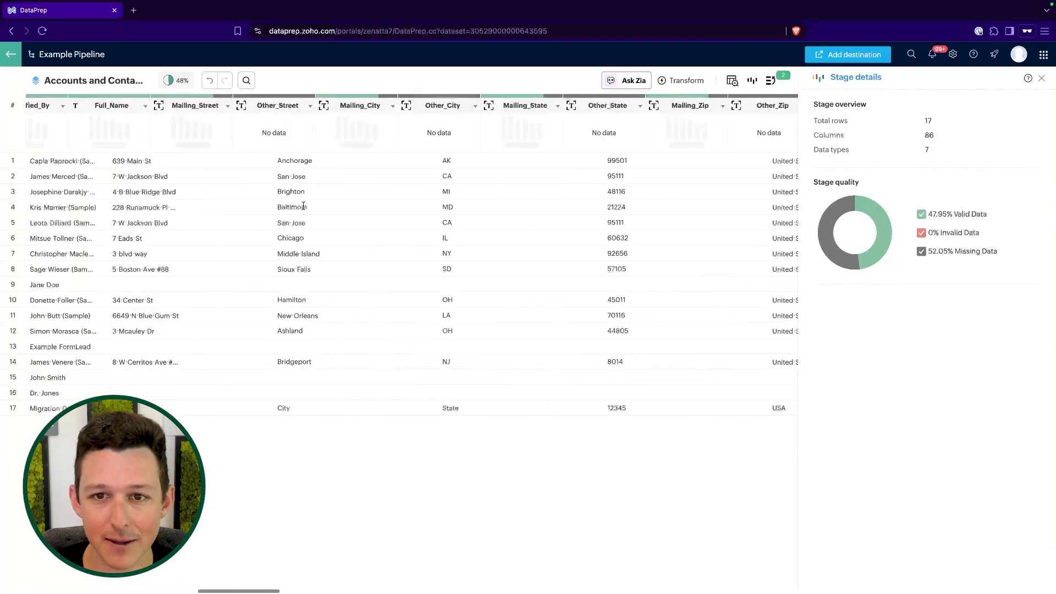
scroll(303, 206, "left", 6)
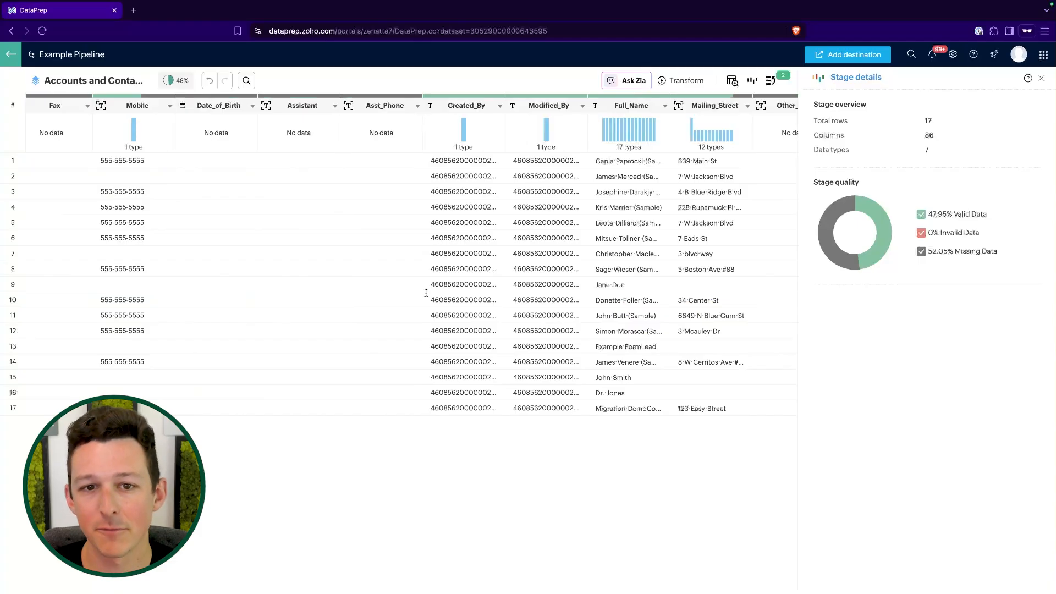
scroll(426, 292, "left", 12)
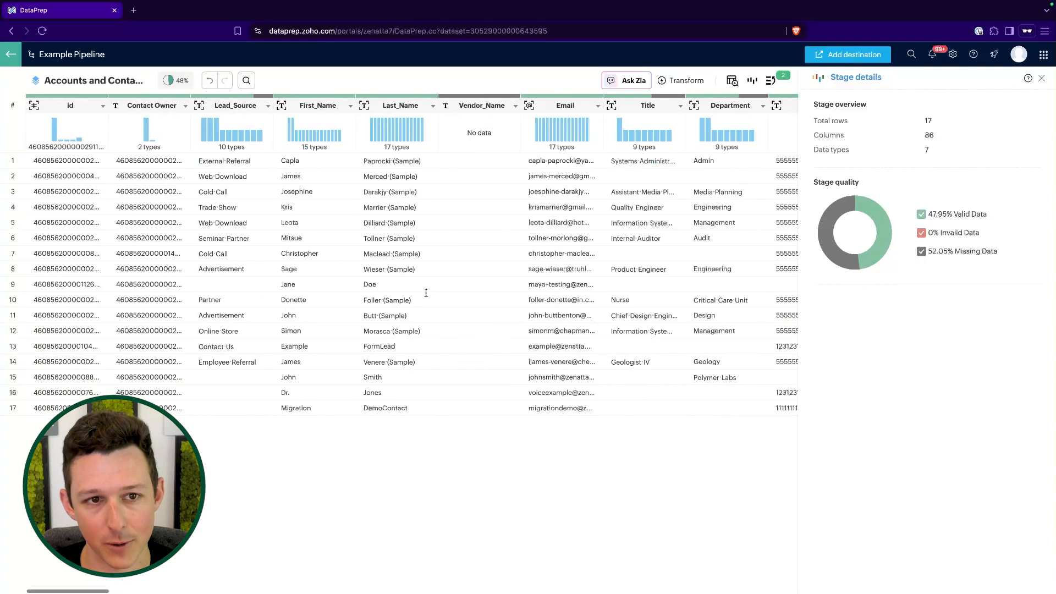
- Set up a column deletion covering Vendor_Name, Account id, Account Owner, Account_Number, Account_Name, Account Phone, Account_Site and Account_Type
scroll(641, 220, "right", 3)
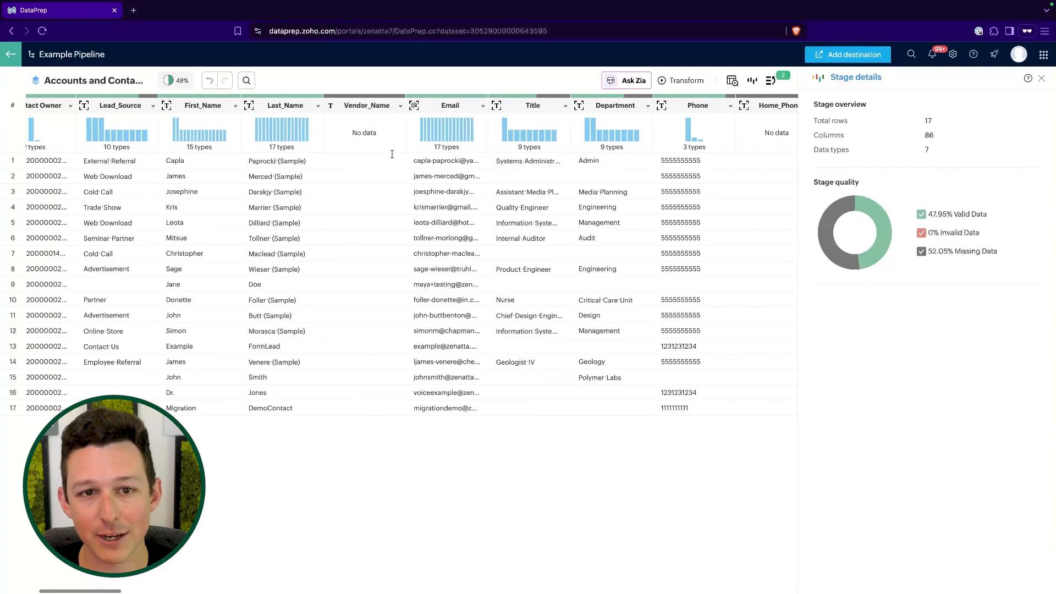
left_click(389, 105)
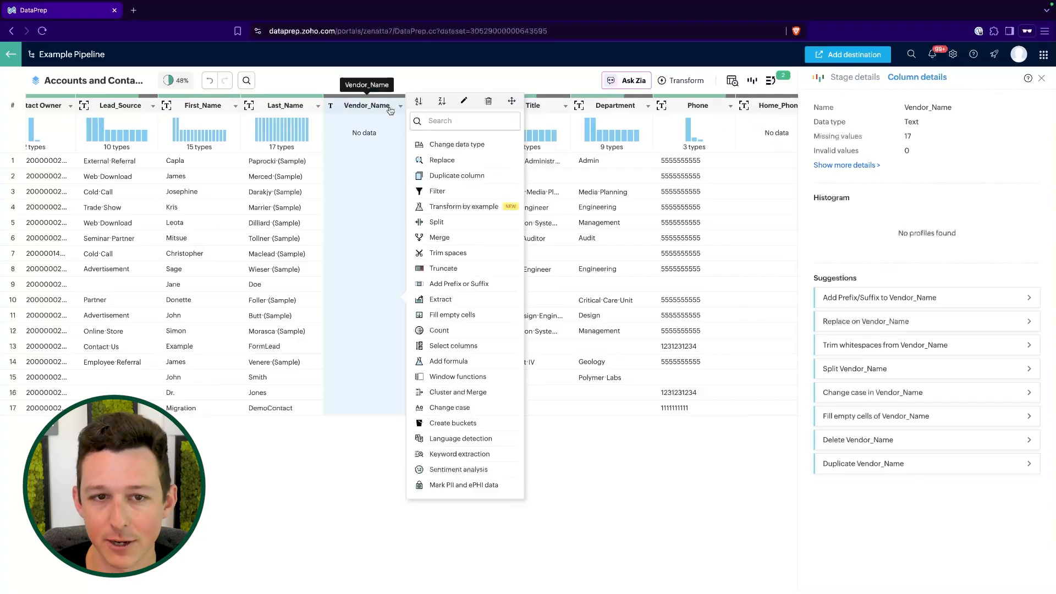
left_click(488, 102)
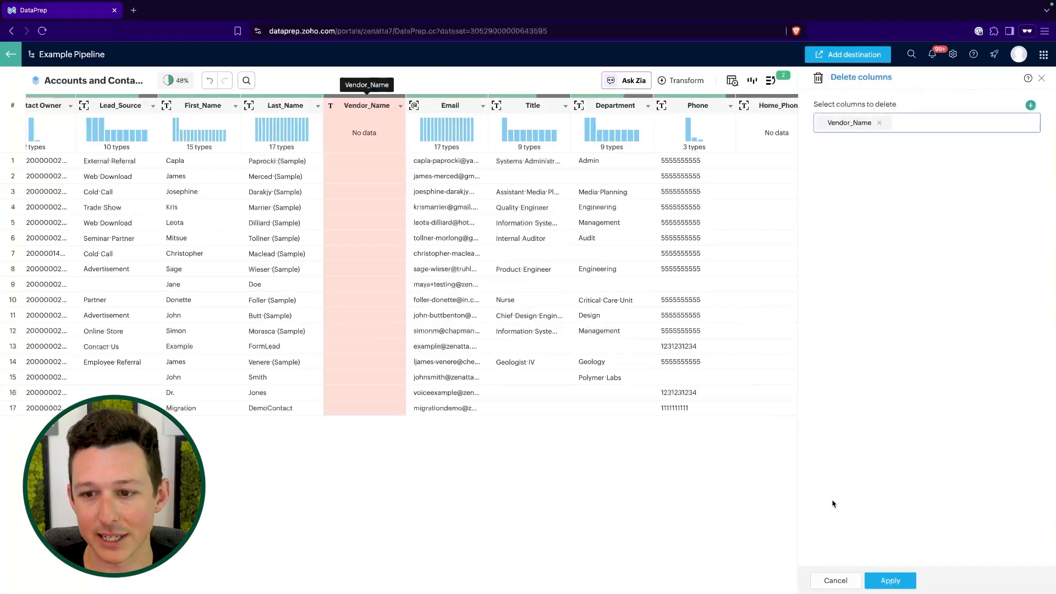
left_click(901, 123)
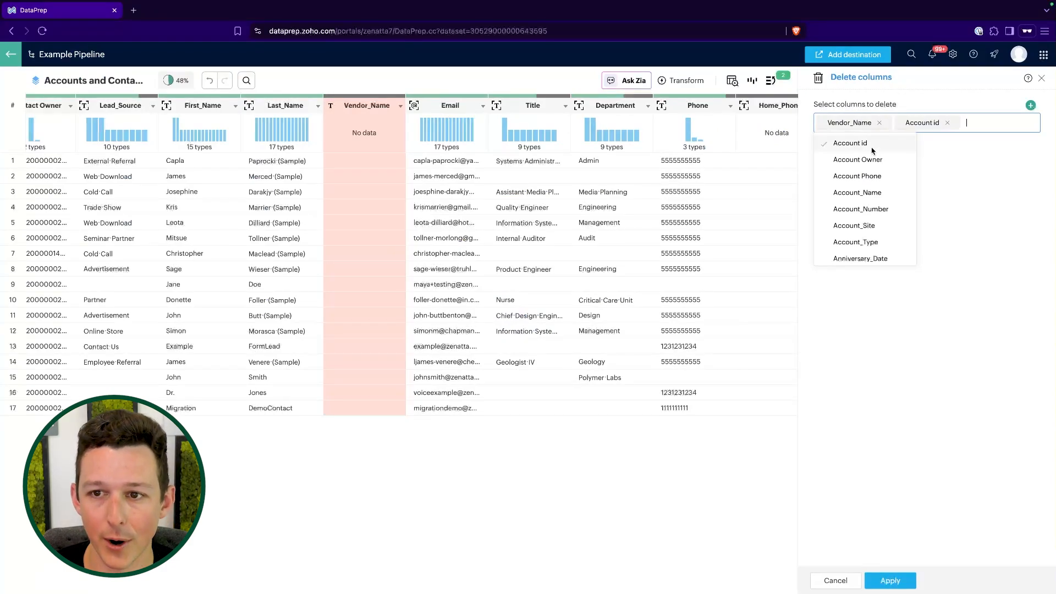
left_click(872, 160)
left_click(873, 192)
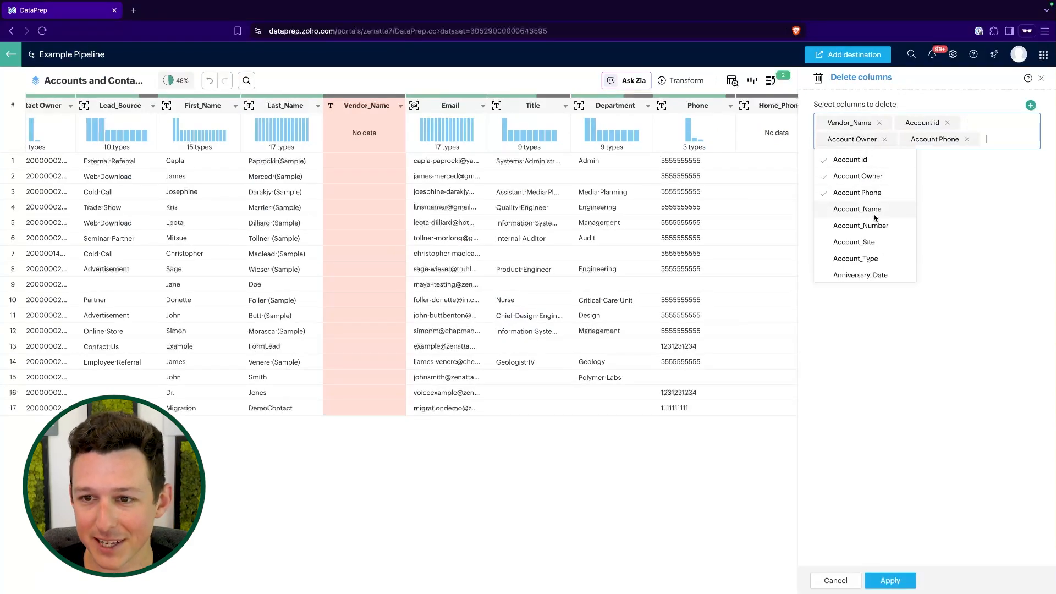
left_click(875, 213)
left_click(875, 230)
left_click(882, 226)
left_click(881, 207)
left_click(879, 205)
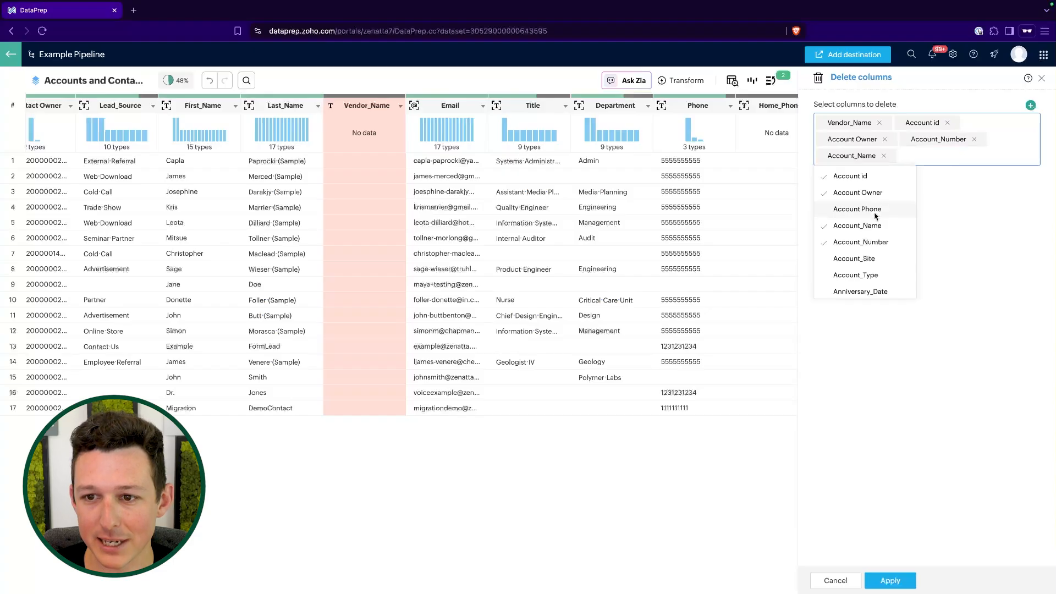
left_click(875, 212)
left_click(878, 258)
left_click(869, 291)
scroll(869, 295, "down", 1)
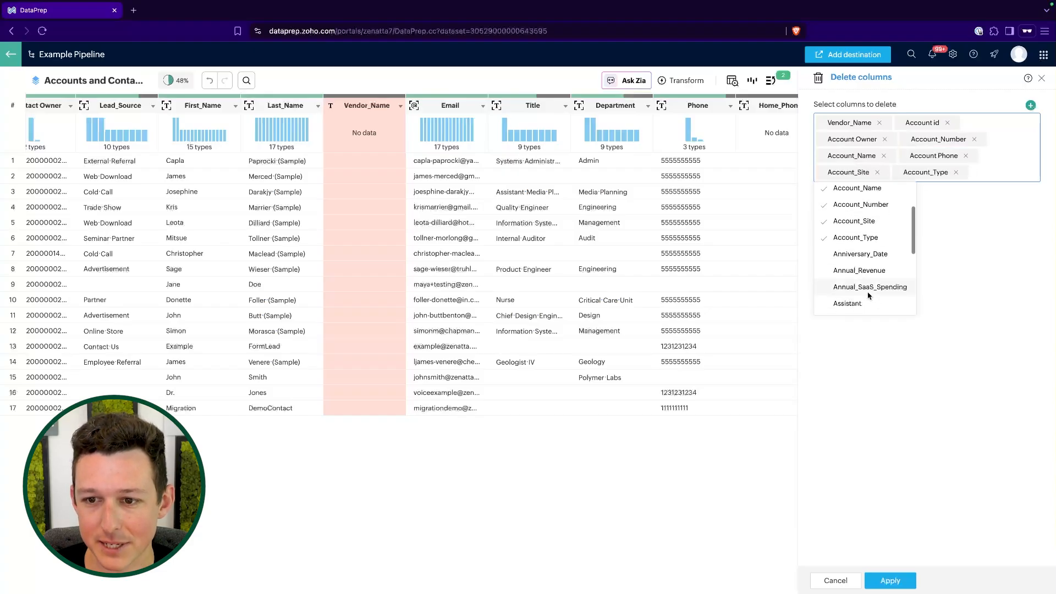
- Add Anniversary_Date, Annual_Revenue, Annual_SaaS_Spending, Assistant, Asst_Phone, Billing_City and further Billing columns to the deletion selection
left_click(875, 254)
left_click(875, 284)
scroll(867, 293, "down", 1)
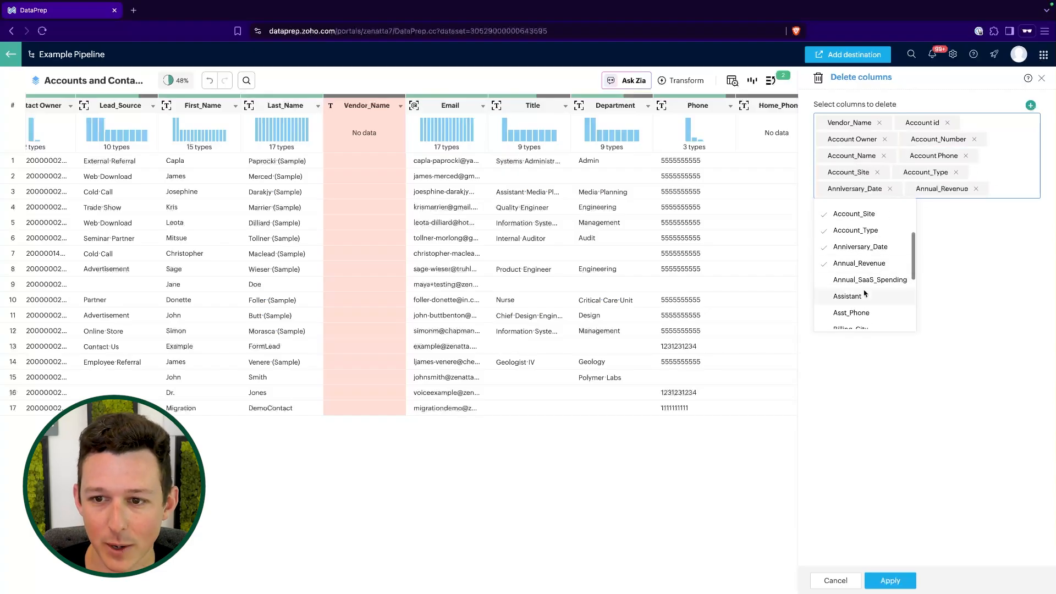
left_click(868, 279)
scroll(870, 303, "down", 1)
left_click(870, 303)
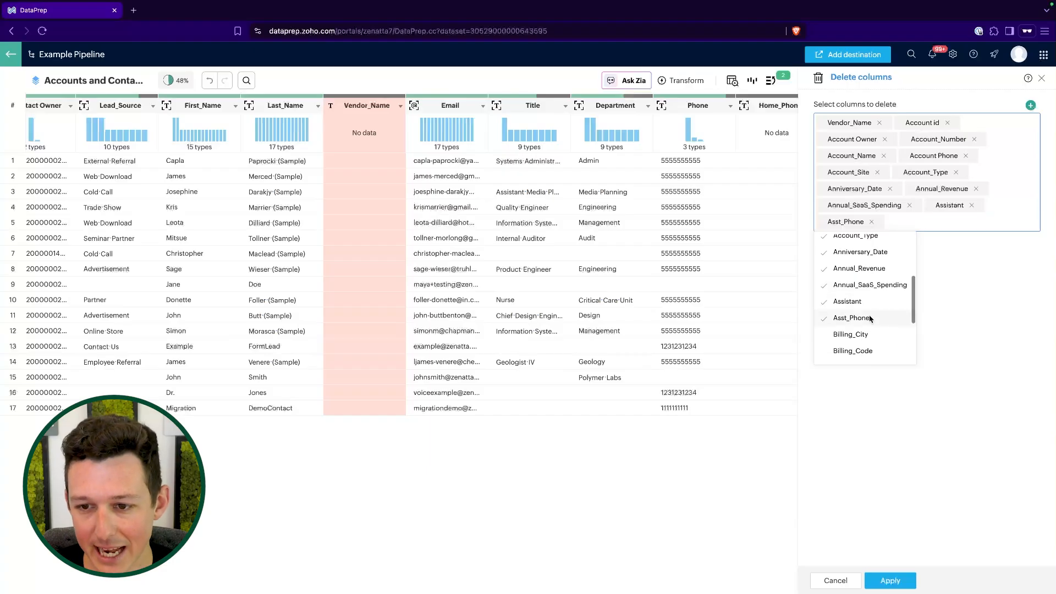
left_click(869, 317)
left_click(869, 317)
left_click(867, 319)
scroll(864, 308, "down", 1)
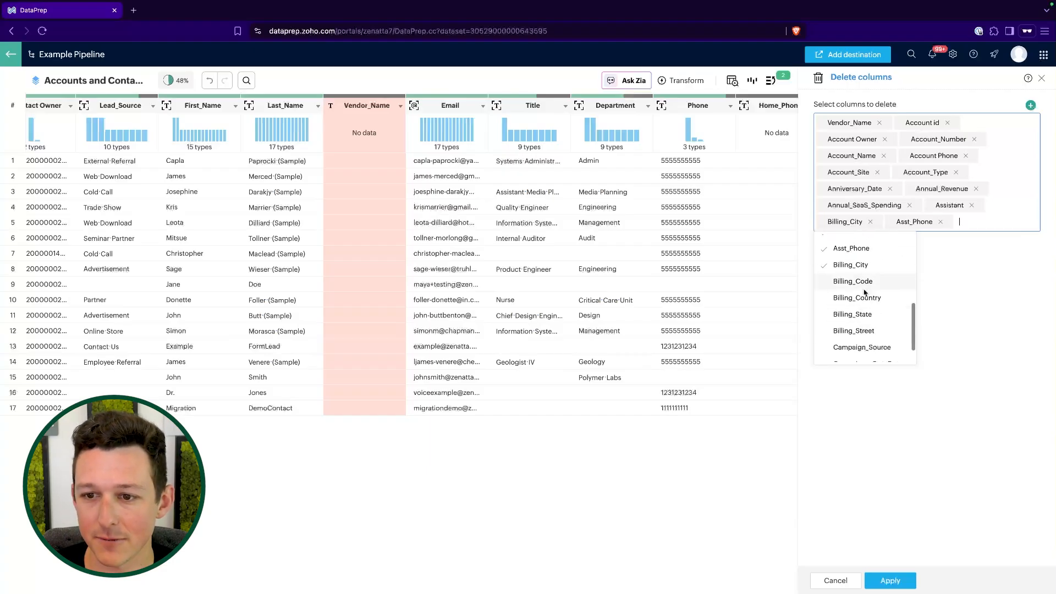
left_click(866, 293)
left_click(865, 295)
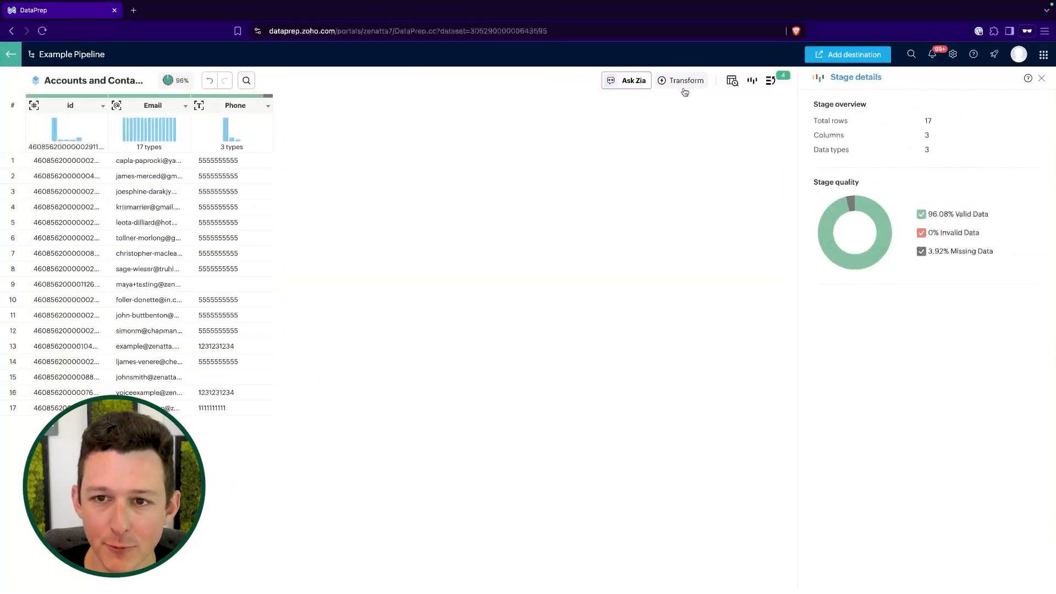
- Widen the Email and Phone columns, and bring up the pattern-based suggestions for a Phone value in row 8
left_click(770, 81)
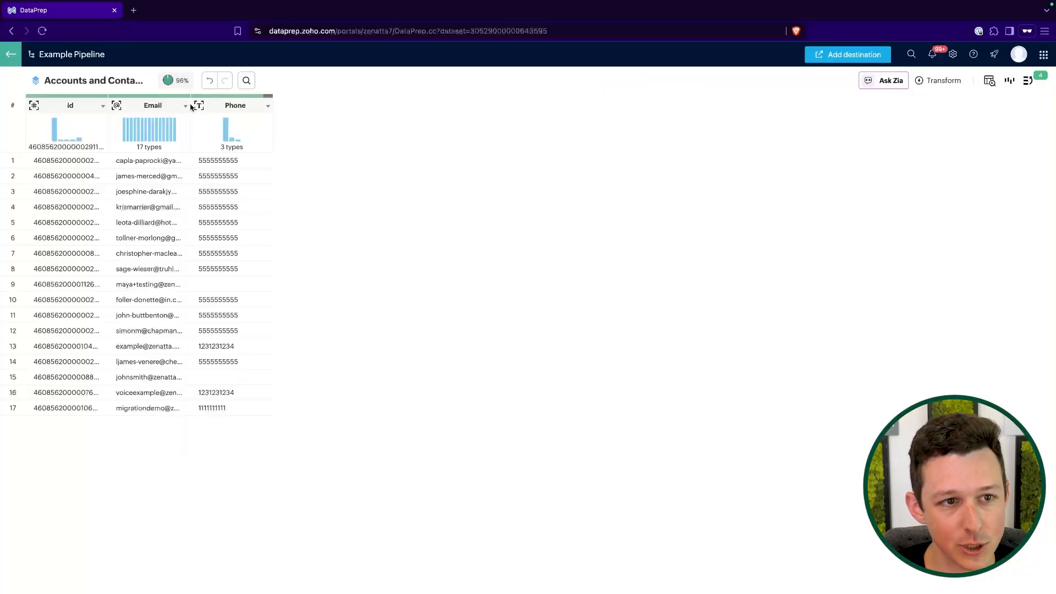
left_click_drag(191, 106, 208, 105)
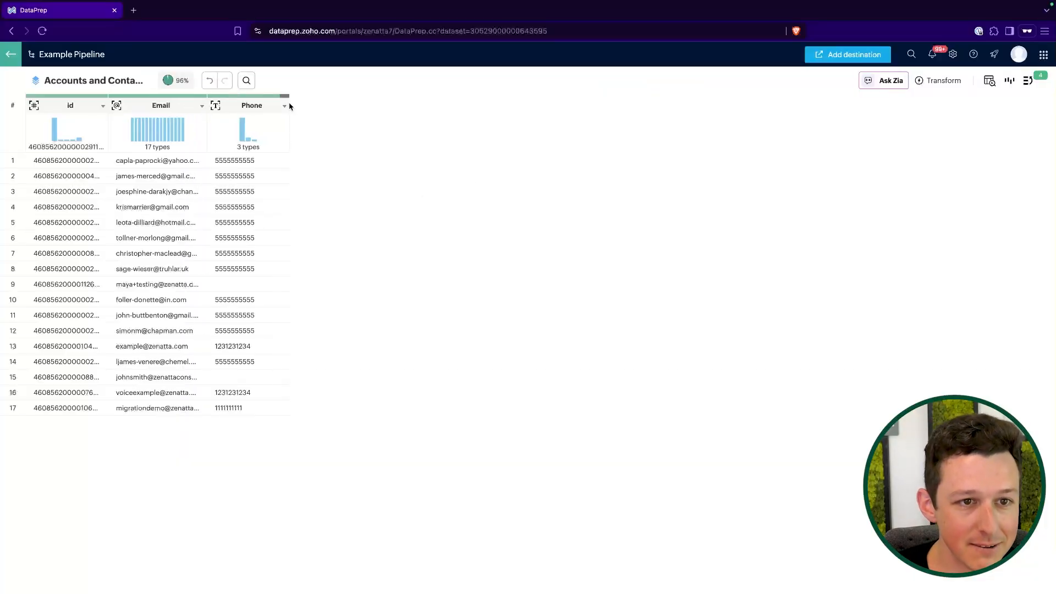
left_click_drag(326, 102, 344, 105)
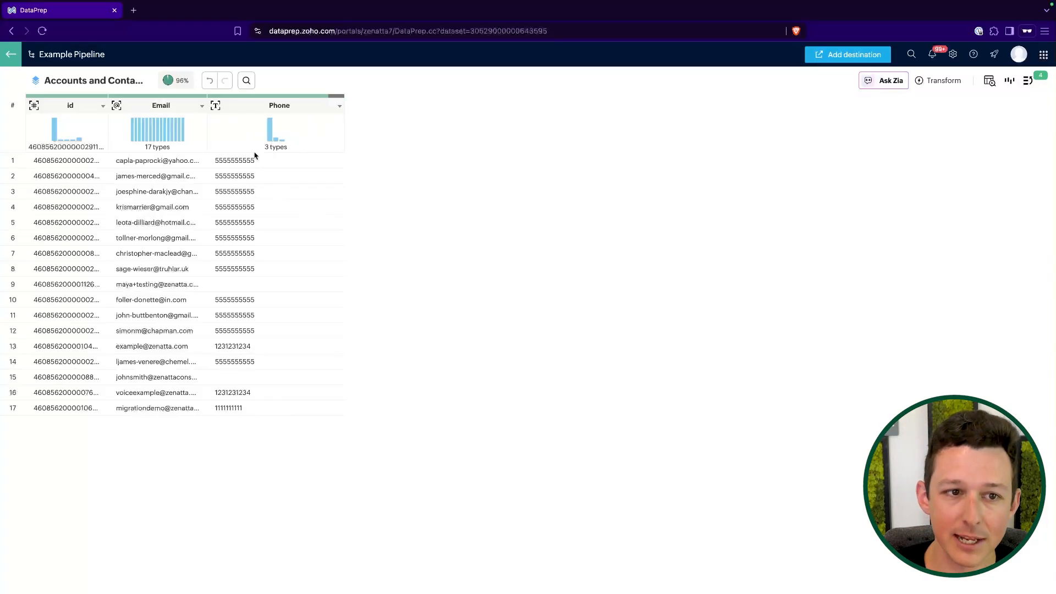
double_click(235, 268)
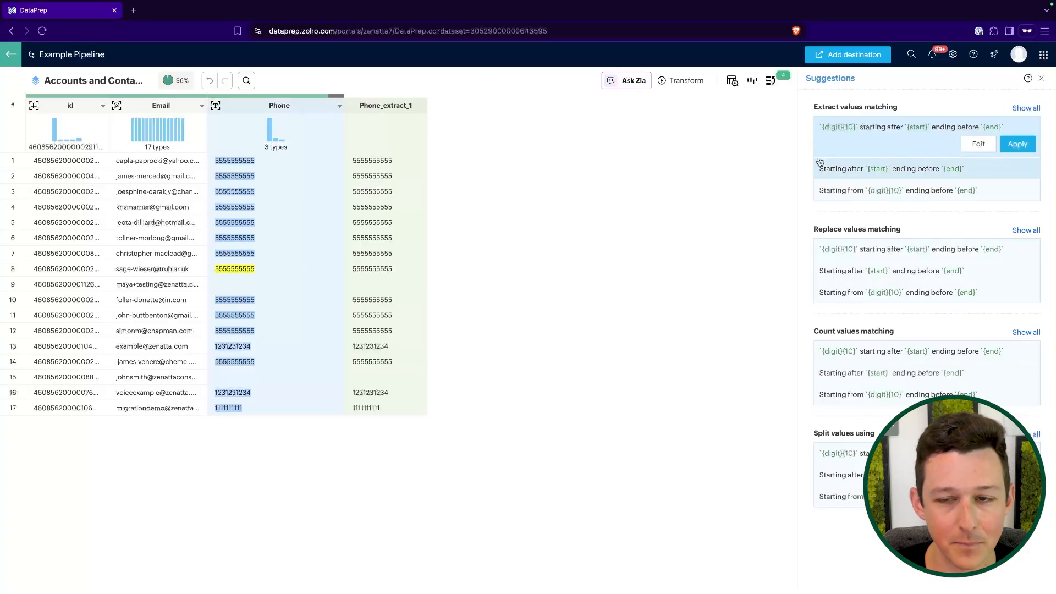
- Add a Zoho CRM destination for the derived stage, exporting to the Contacts module of the Zenatta Demo Account
left_click(845, 55)
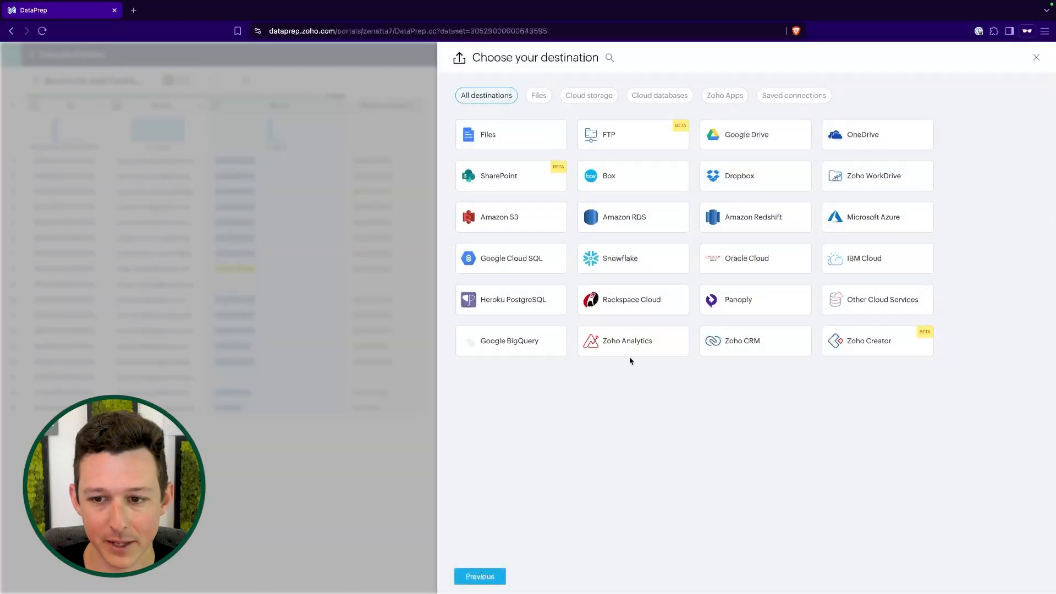
left_click(772, 348)
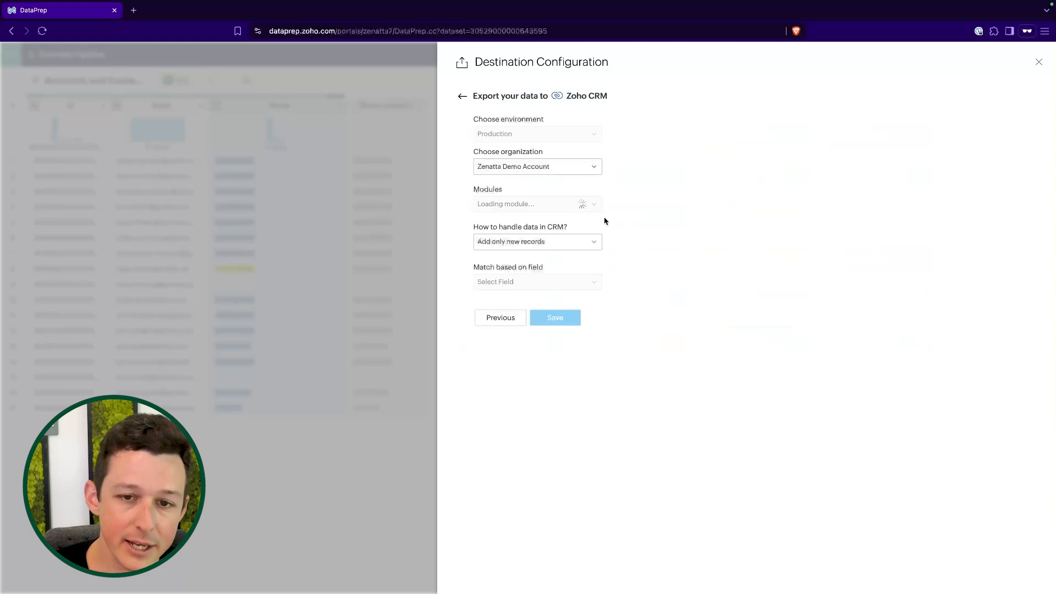
left_click(564, 205)
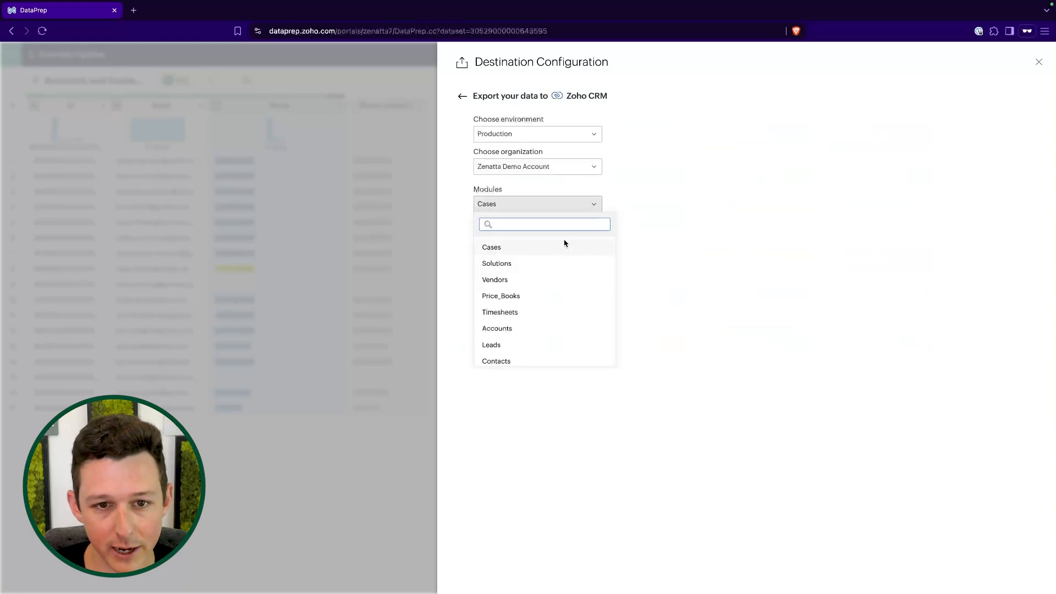
type("con")
left_click(547, 247)
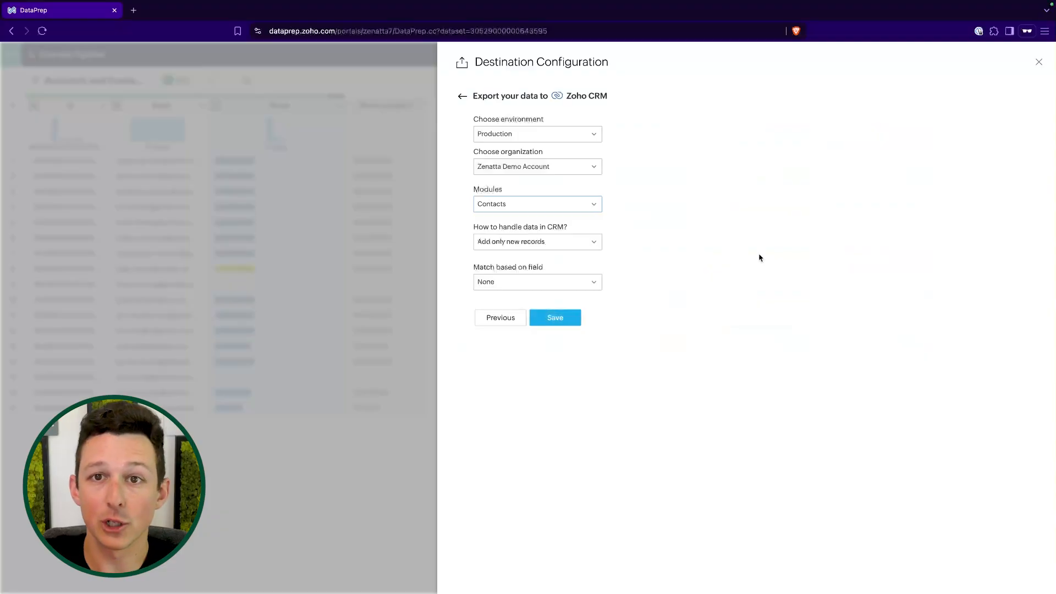
- Set the CRM export to only update existing records, with id as the matching field
left_click(576, 242)
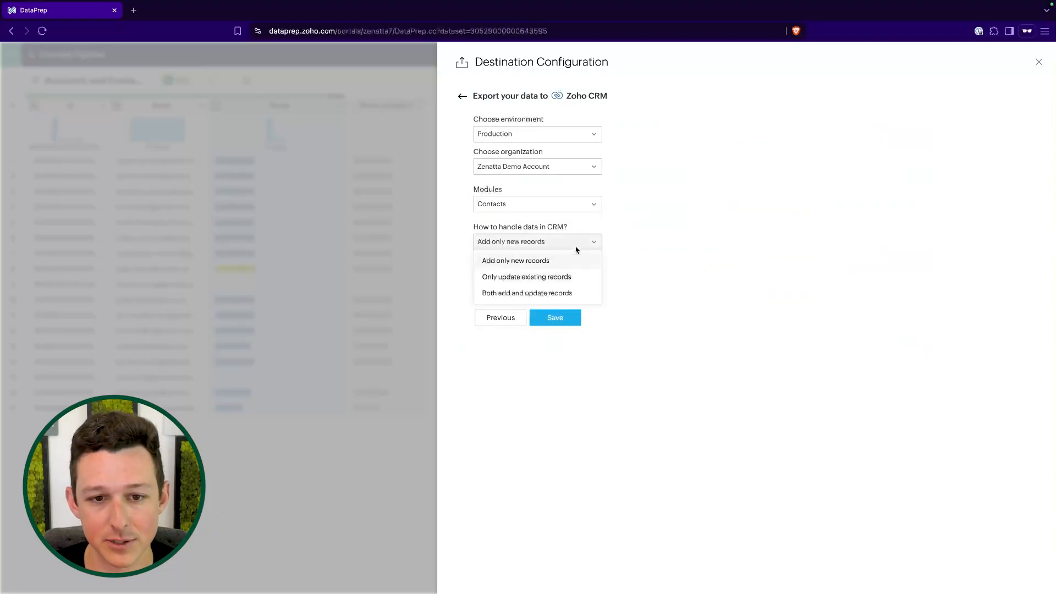
left_click(551, 282)
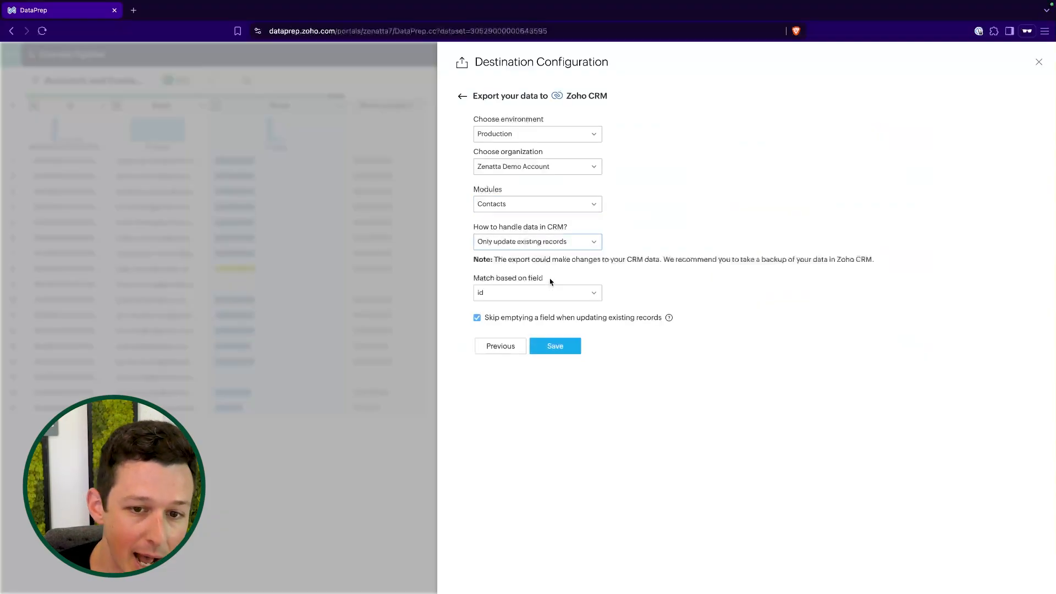
left_click(552, 291)
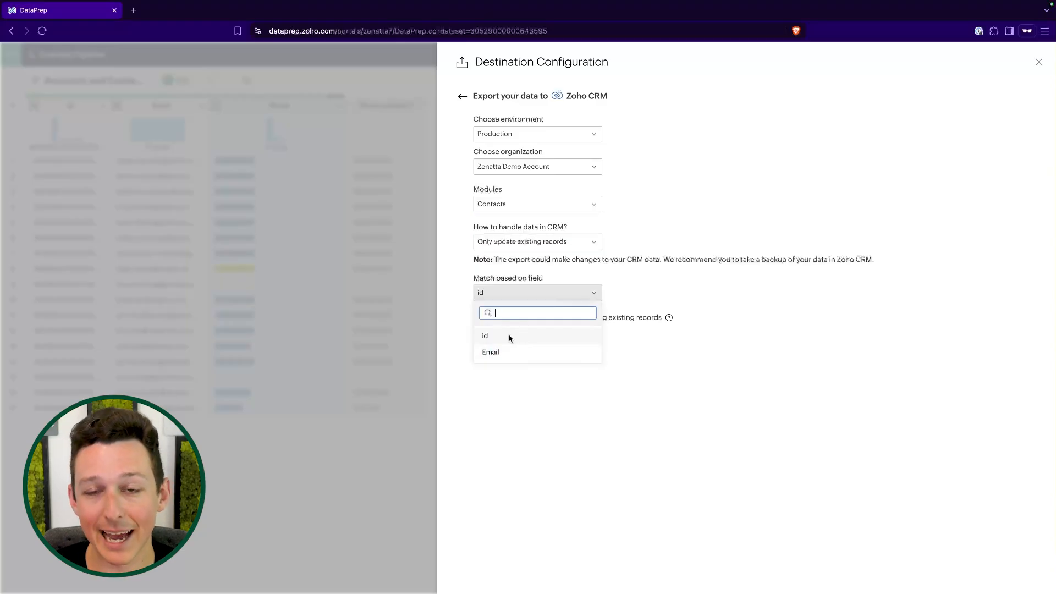
left_click(637, 276)
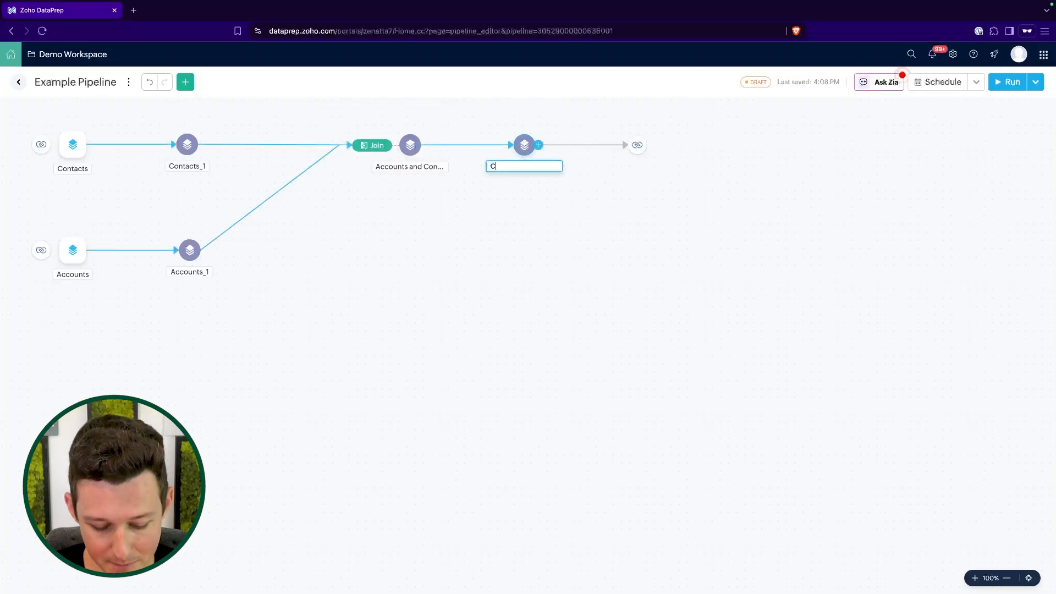
- Rename the derived stage feeding the CRM destination as Contact Import Data
type("Data")
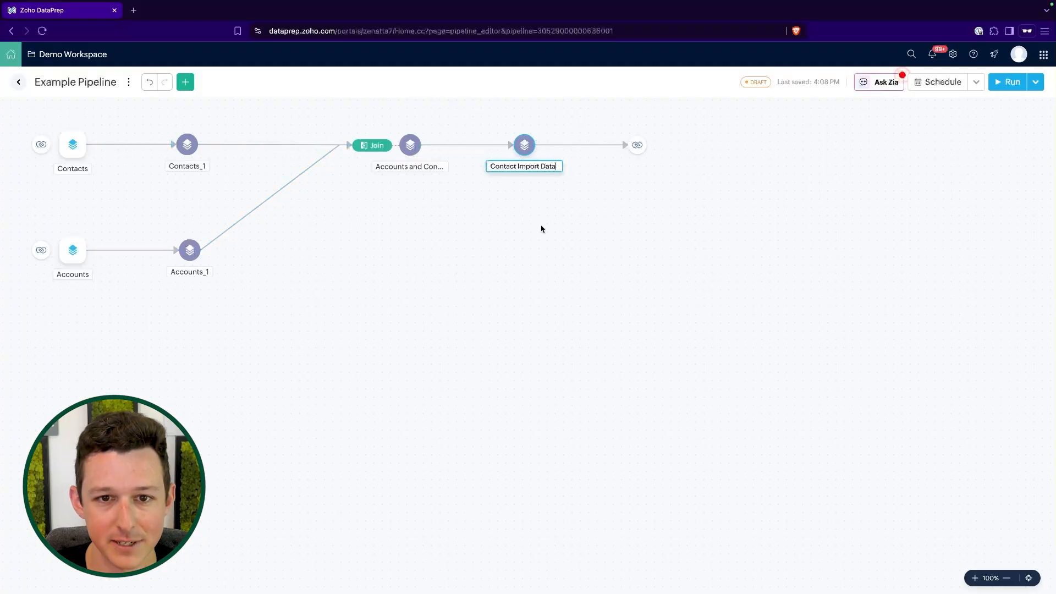
key("Return")
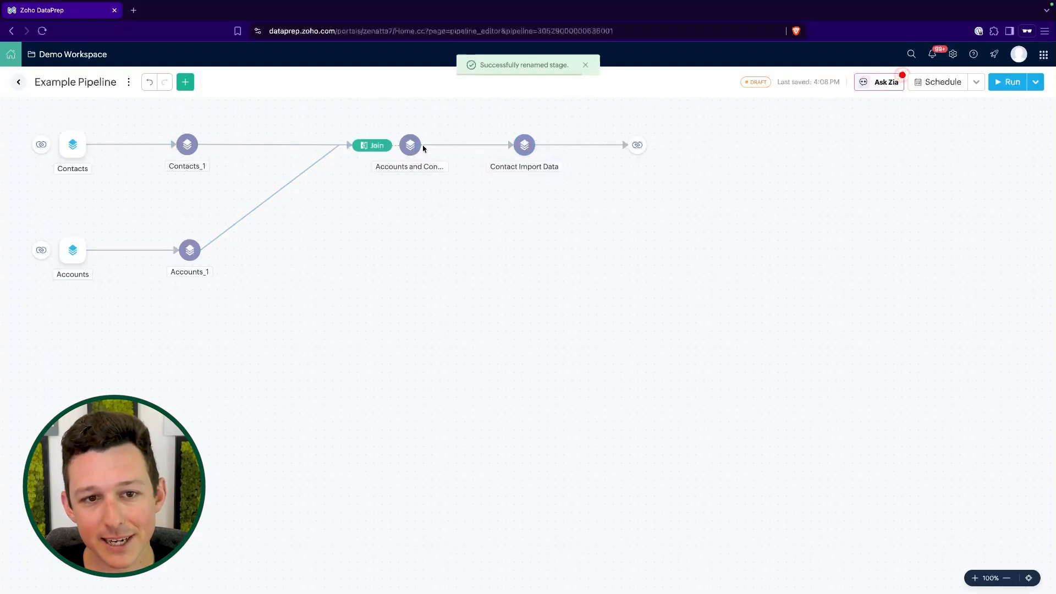
- Branch a second stage off the joined Accounts and Contacts stage, and delete that new stage again
left_click(424, 146)
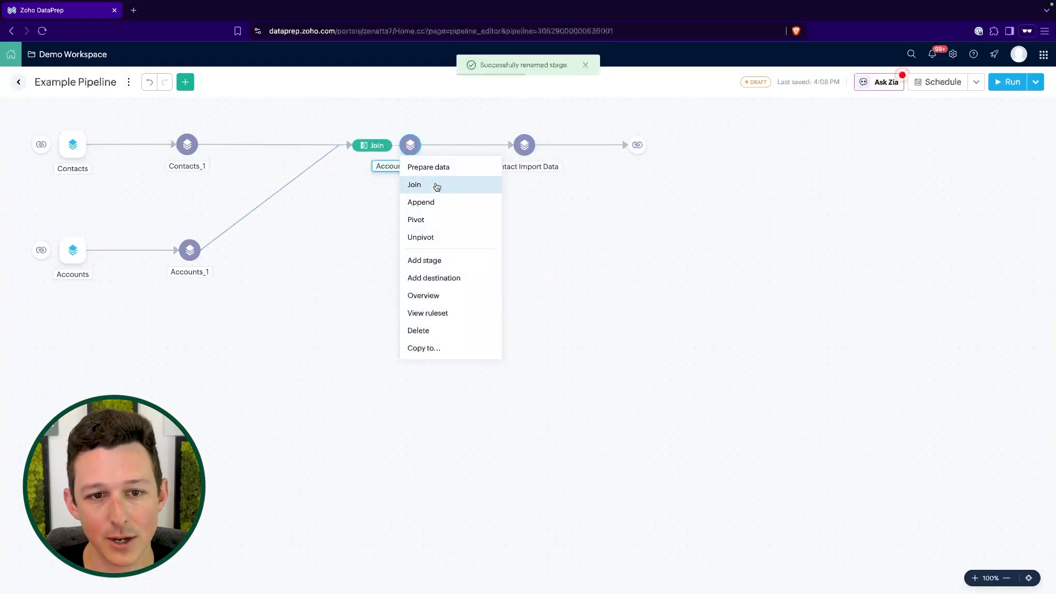
left_click(440, 262)
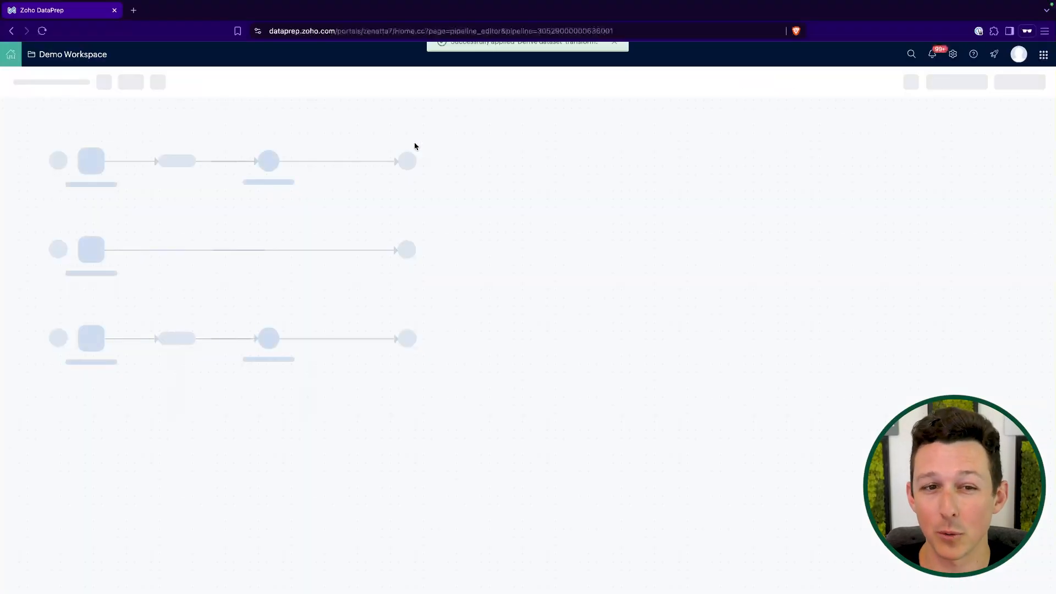
left_click_drag(521, 199, 529, 287)
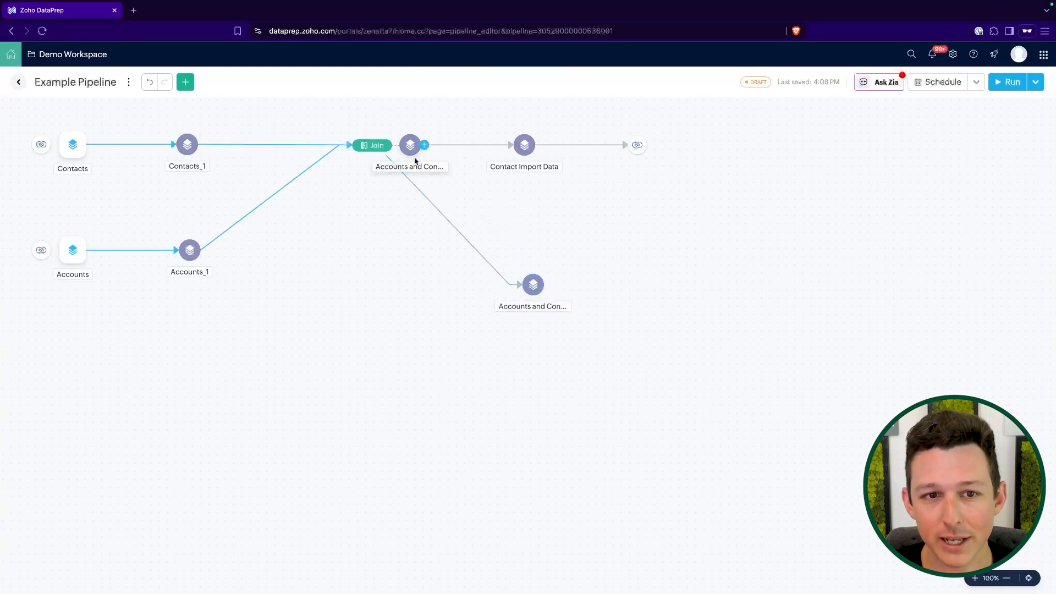
left_click(538, 295)
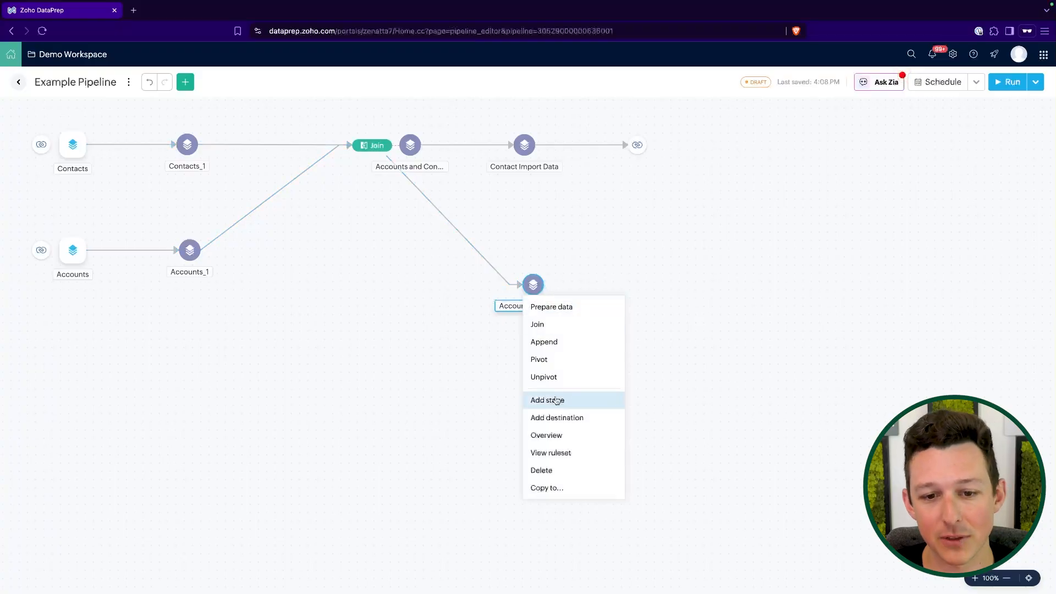
left_click(559, 476)
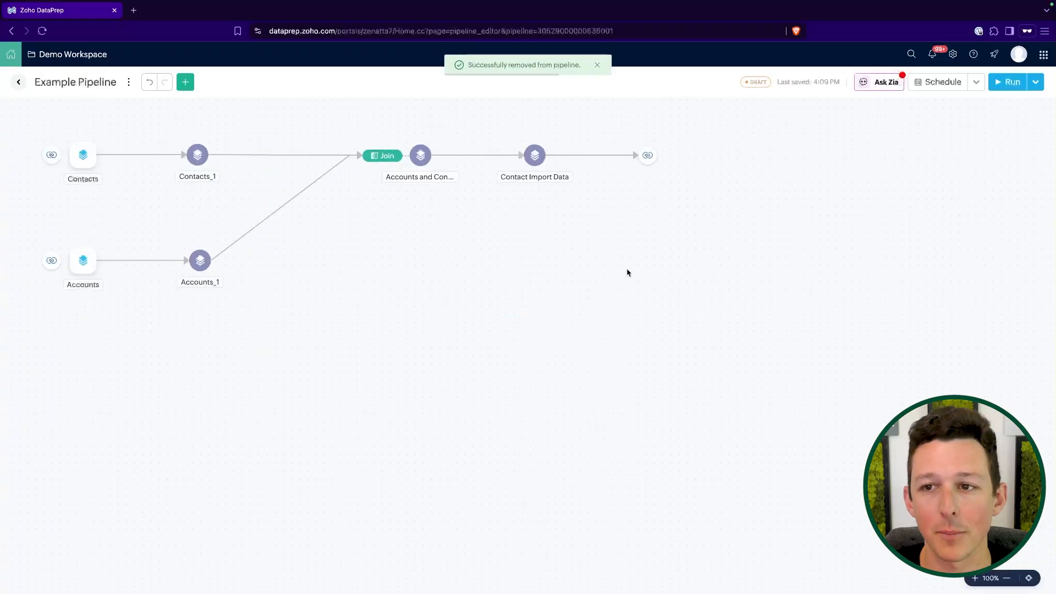
- Check which run modes and which schedule, Zoho Flow and webhook trigger options the pipeline offers
left_click(1038, 86)
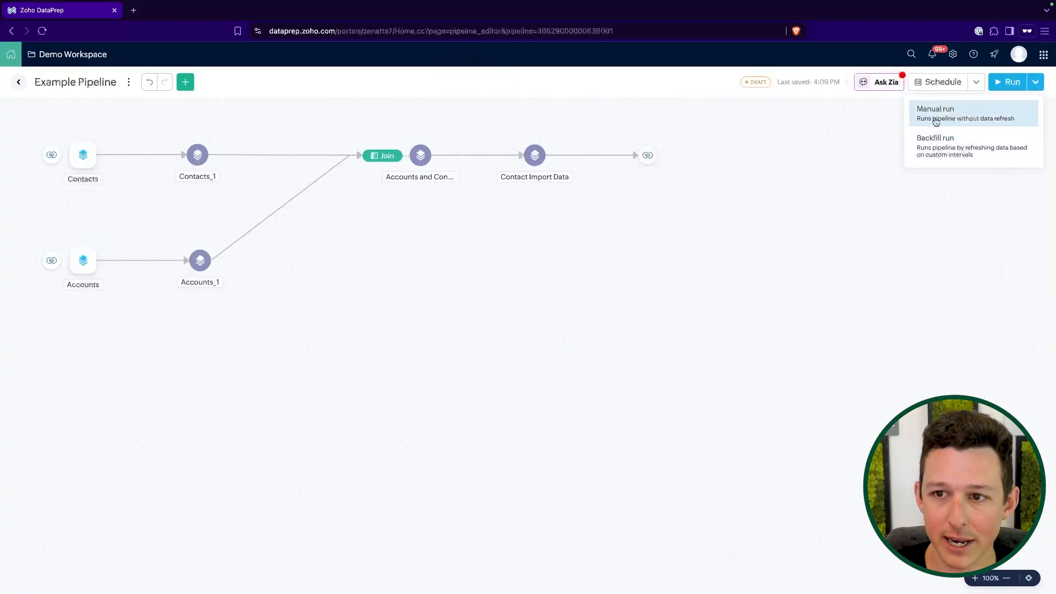
left_click(978, 82)
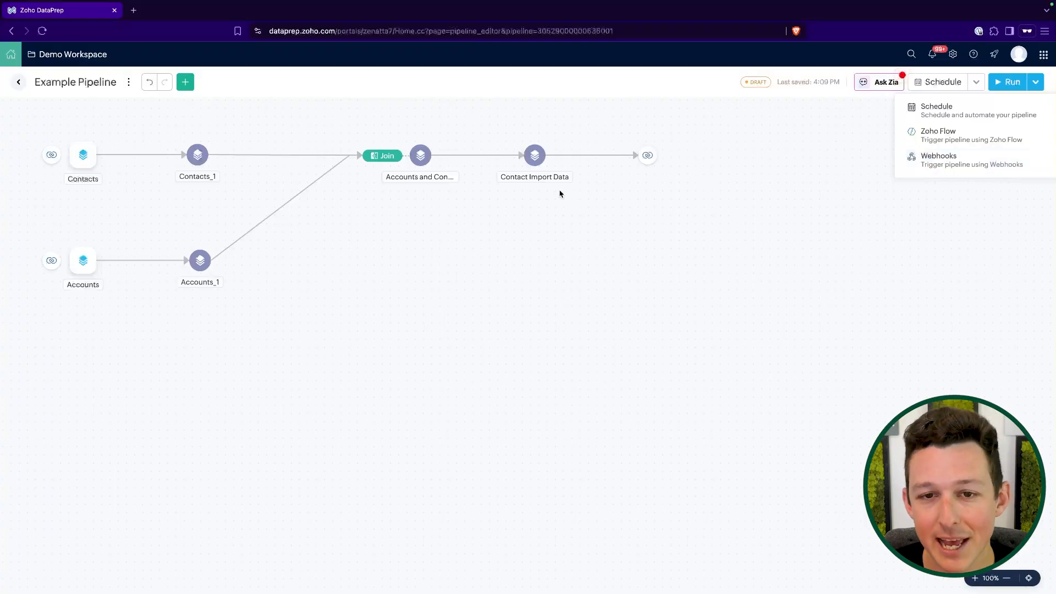
left_click(701, 140)
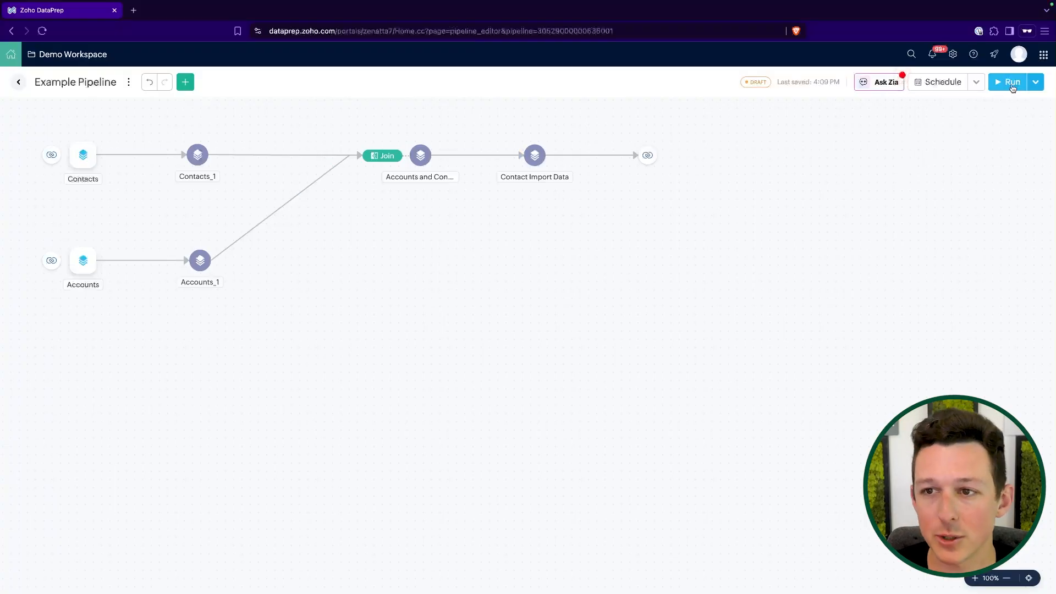
- Set up a manual run that refreshes data from source, and open its import configuration
left_click(1036, 82)
left_click(936, 112)
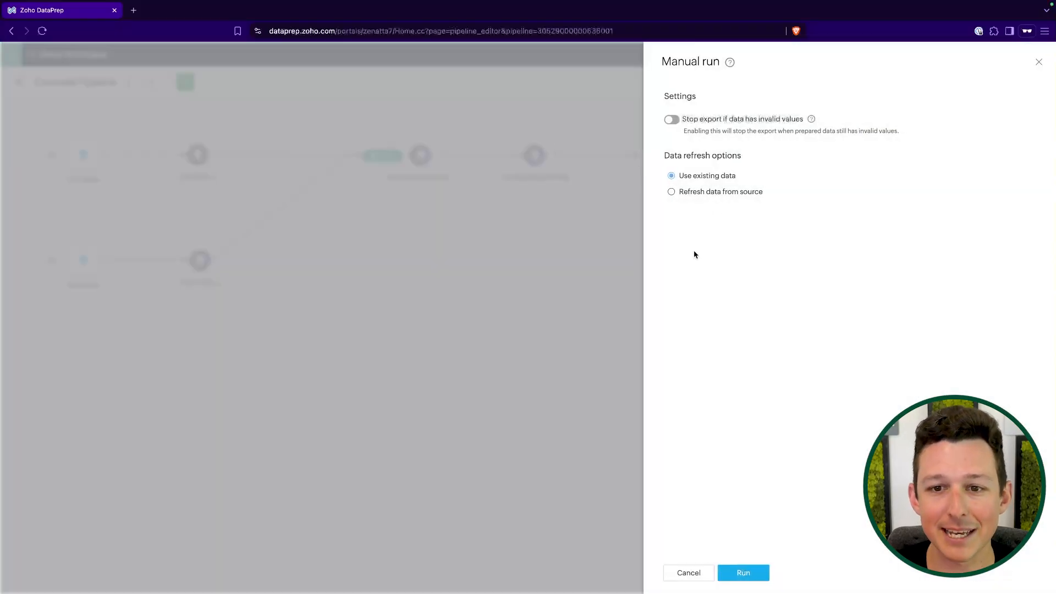
left_click(672, 193)
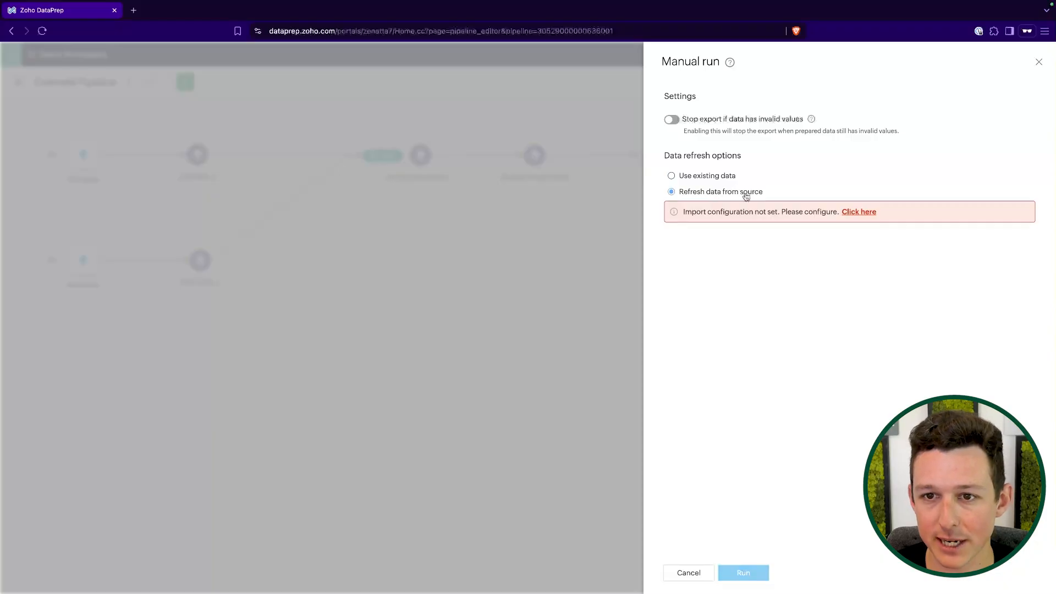
left_click(856, 214)
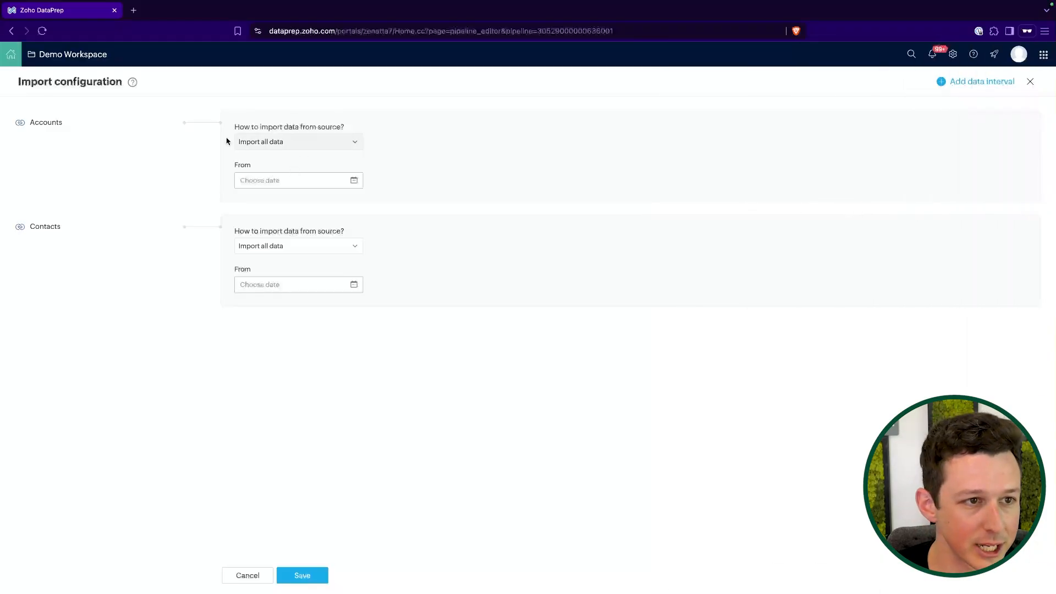
- Try to save the import configuration with Import all data for both sources and no start dates
left_click(302, 142)
left_click(391, 137)
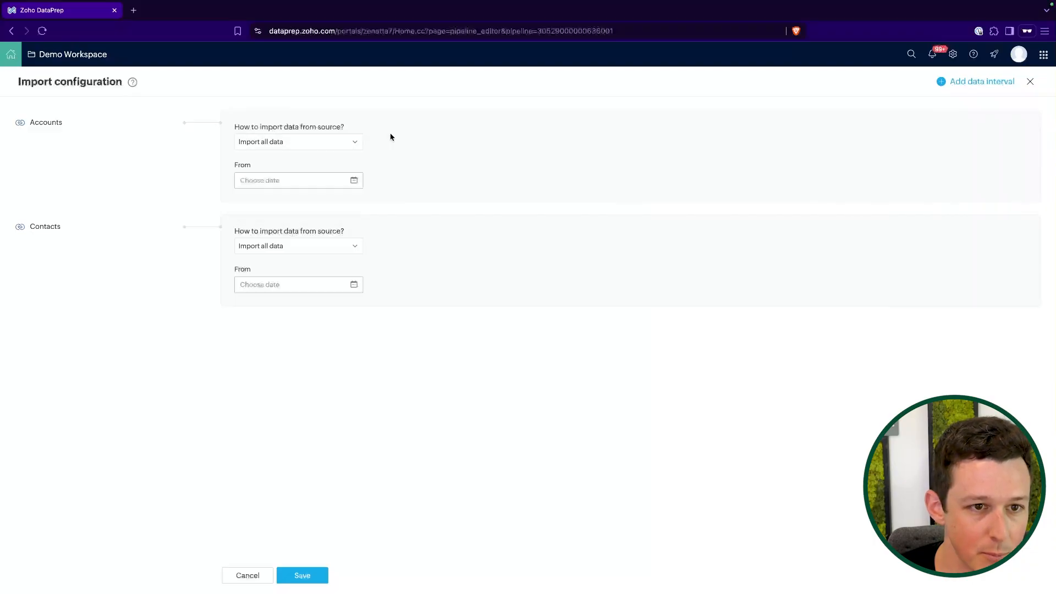
left_click(284, 186)
left_click(644, 189)
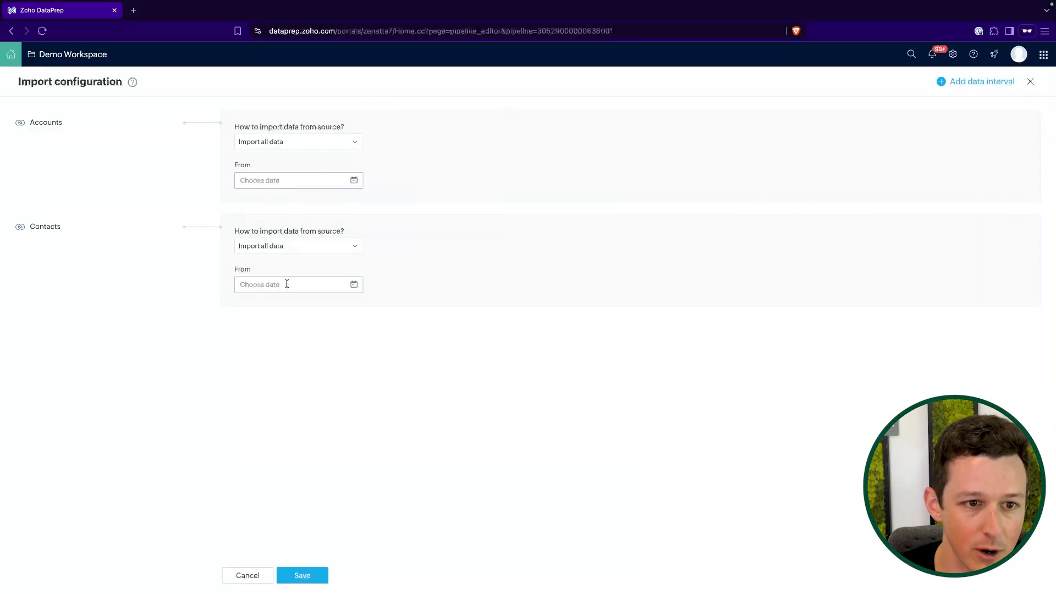
left_click(302, 575)
- Set the Accounts source to import data from 01 May, 2021 12:00 AM
left_click(290, 181)
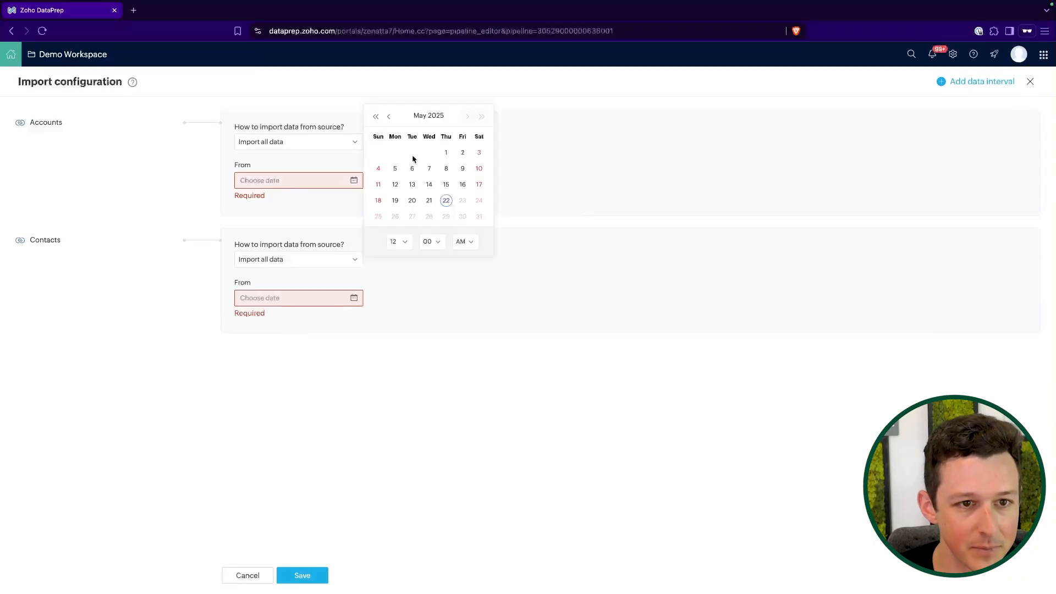
left_click(376, 116)
left_click(376, 117)
left_click(377, 116)
left_click(377, 117)
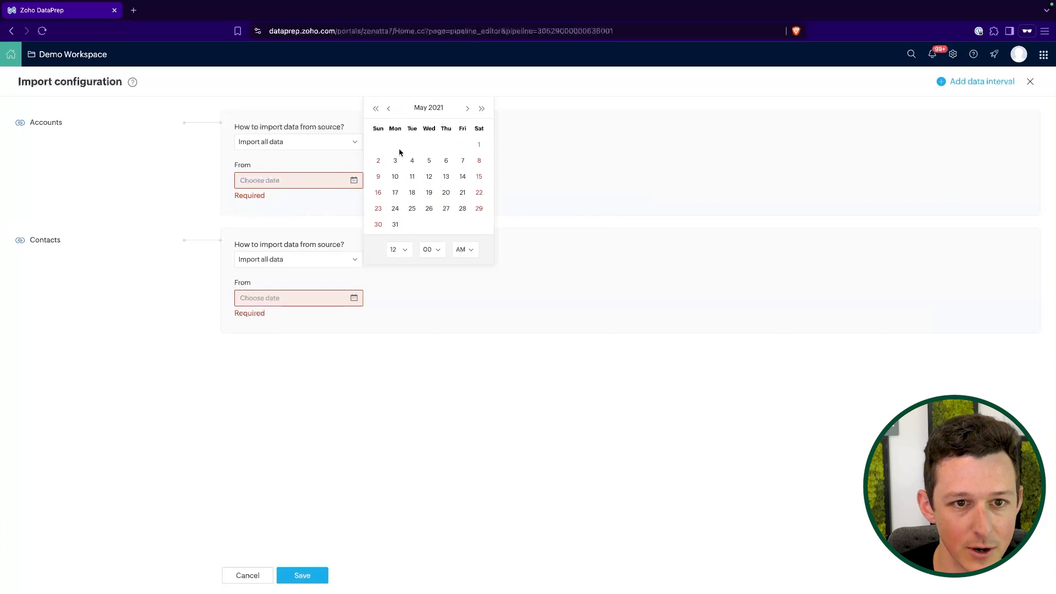
left_click(479, 146)
- Set the Contacts source to import data from 01 May, 2021 12:00 AM
left_click(311, 282)
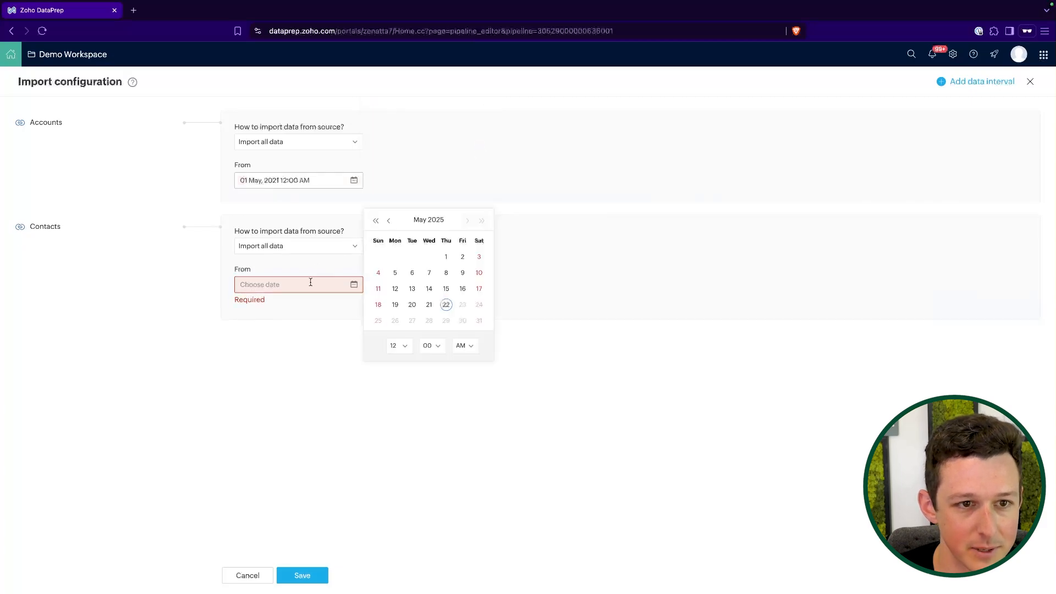
left_click(376, 221)
left_click(376, 221)
left_click(376, 220)
left_click(377, 220)
left_click(479, 256)
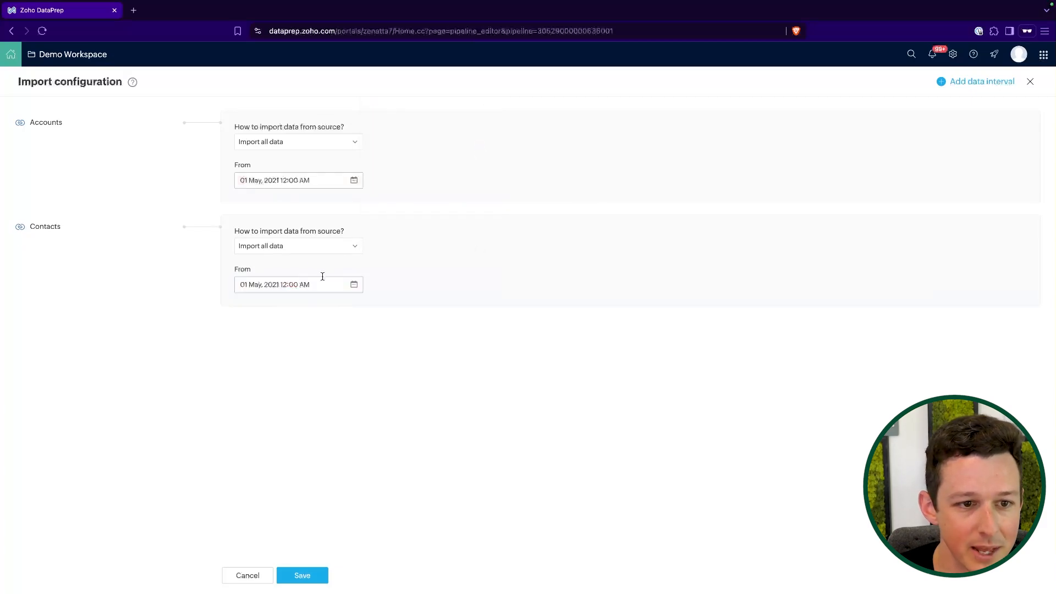
- Save the import configuration and start the manual run of the pipeline
left_click(302, 576)
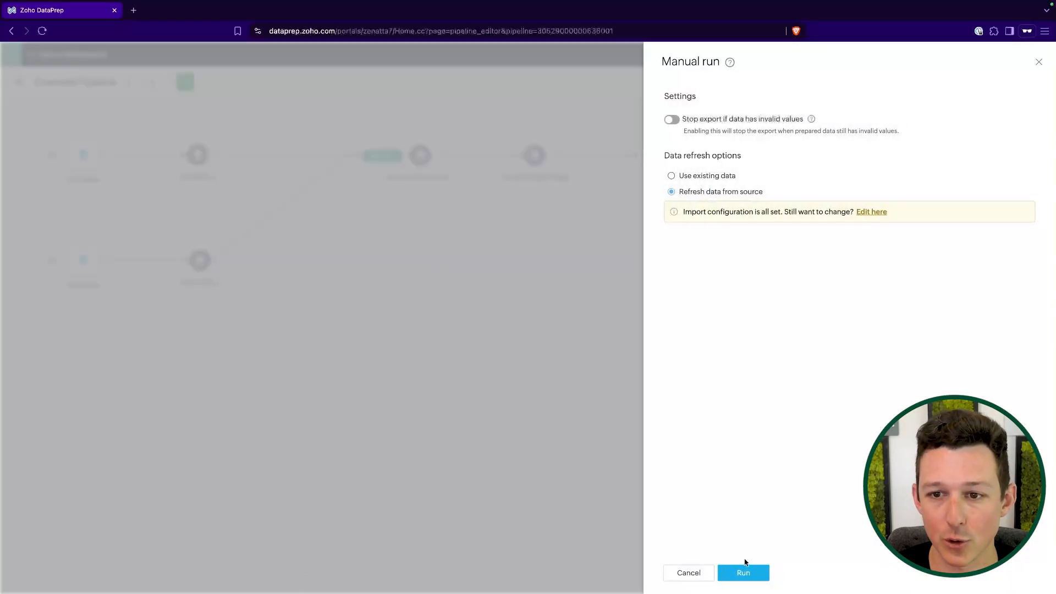
left_click(738, 573)
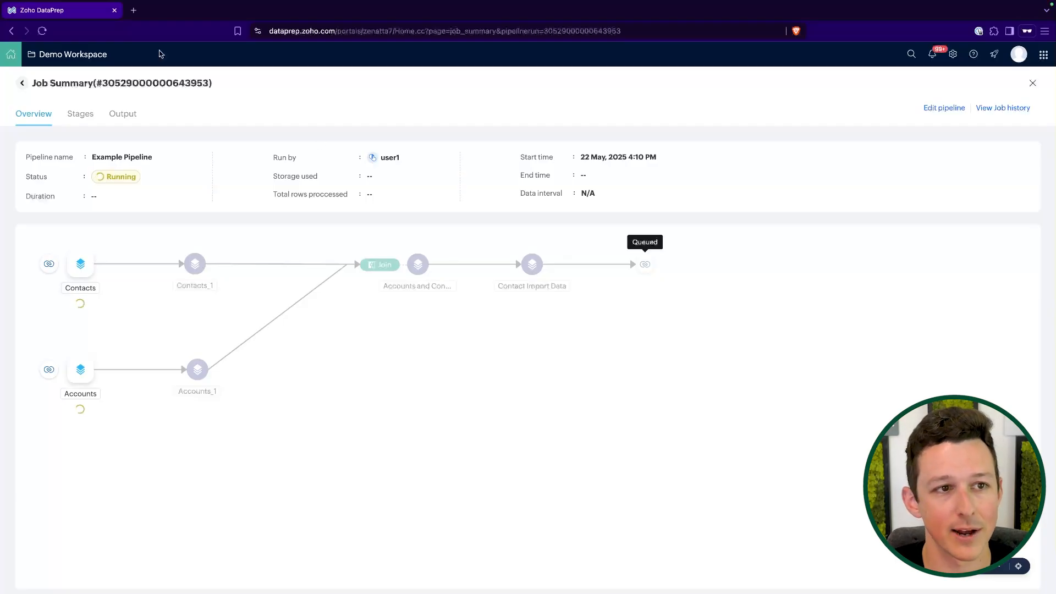
- Open crm.zoho.com in a new tab and check the phone format on the sample contact of the Benton account, leaving it unedited
left_click(134, 10)
type("crm.zoho.com")
key("Return")
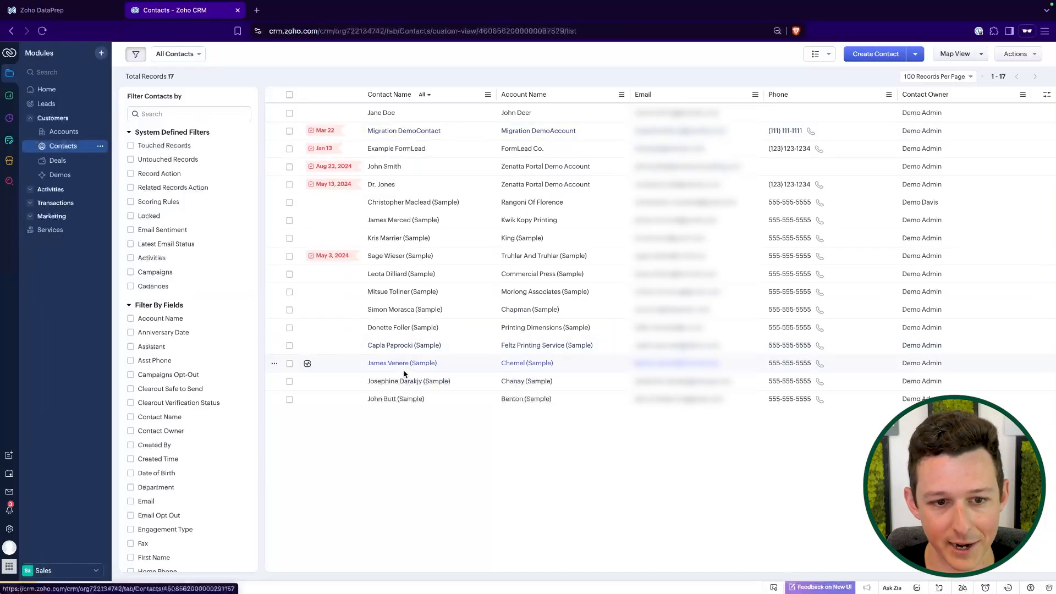
left_click(394, 399)
scroll(394, 405, "down", 2)
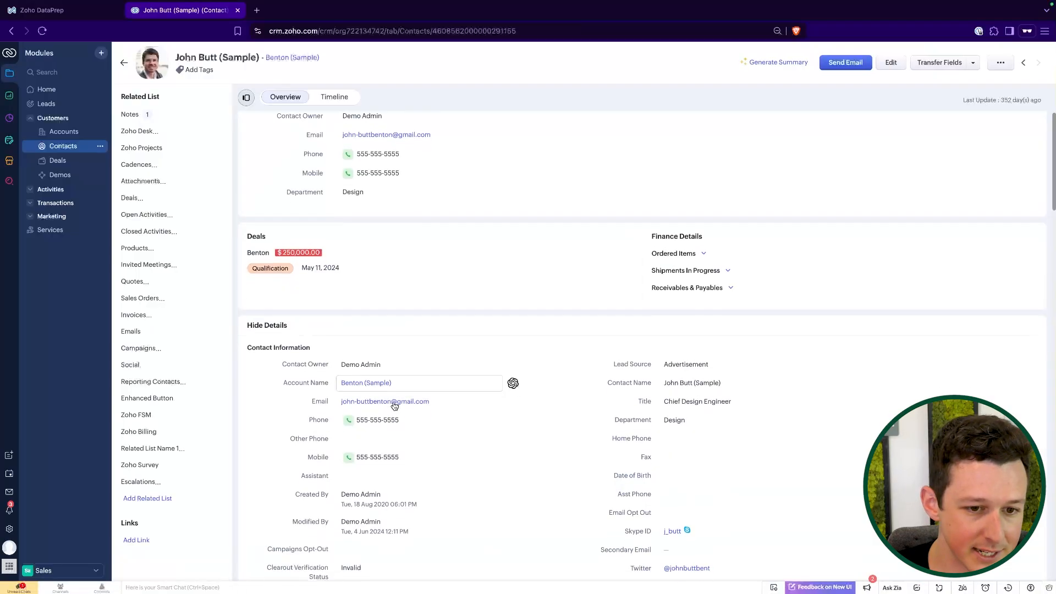
left_click(435, 380)
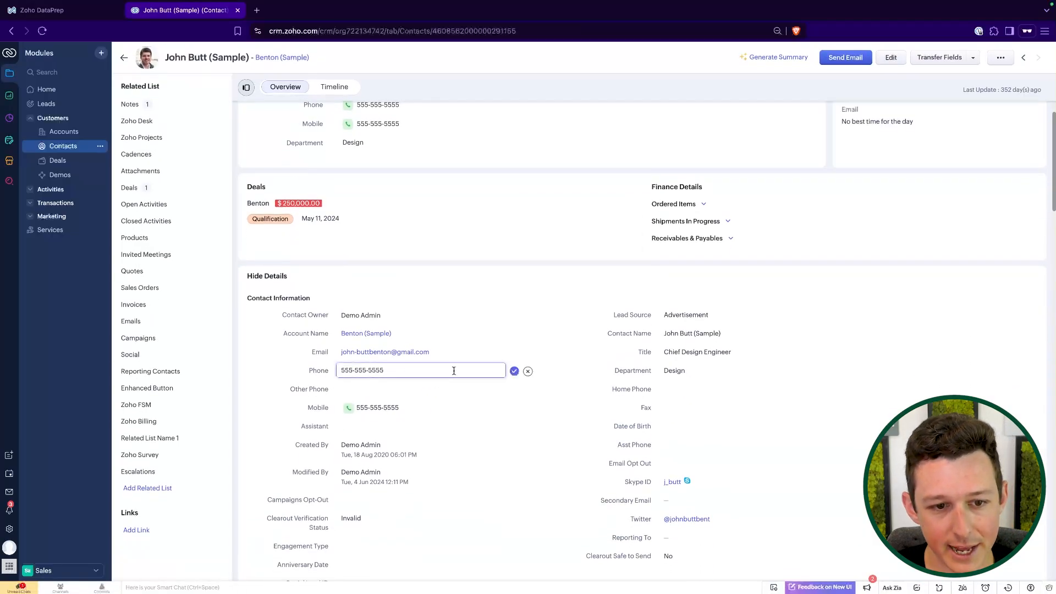
left_click(528, 371)
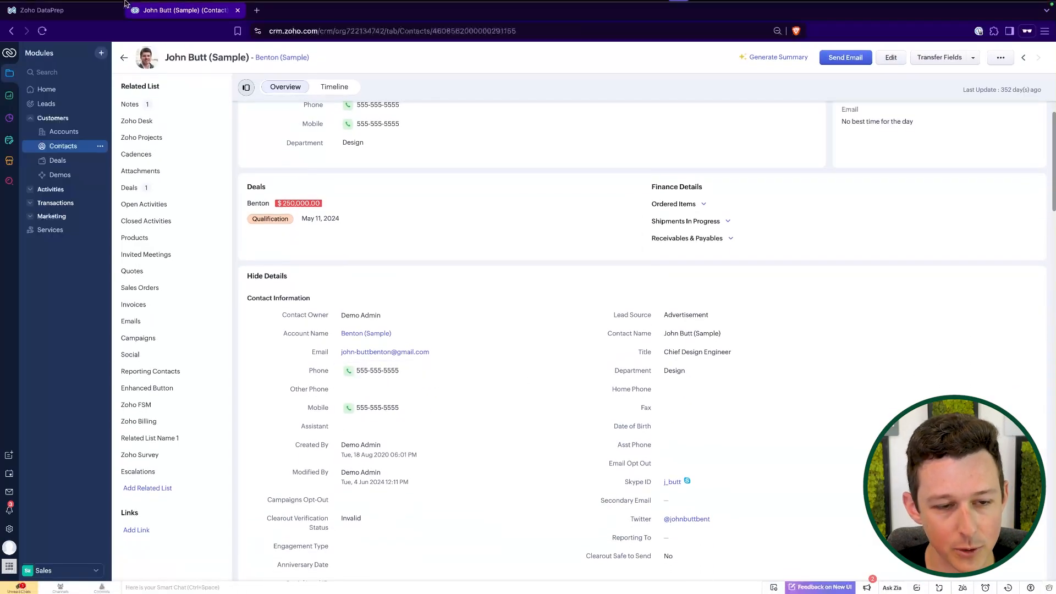
- Switch back to DataPrep's job summary and open Example Pipeline for editing
left_click(77, 12)
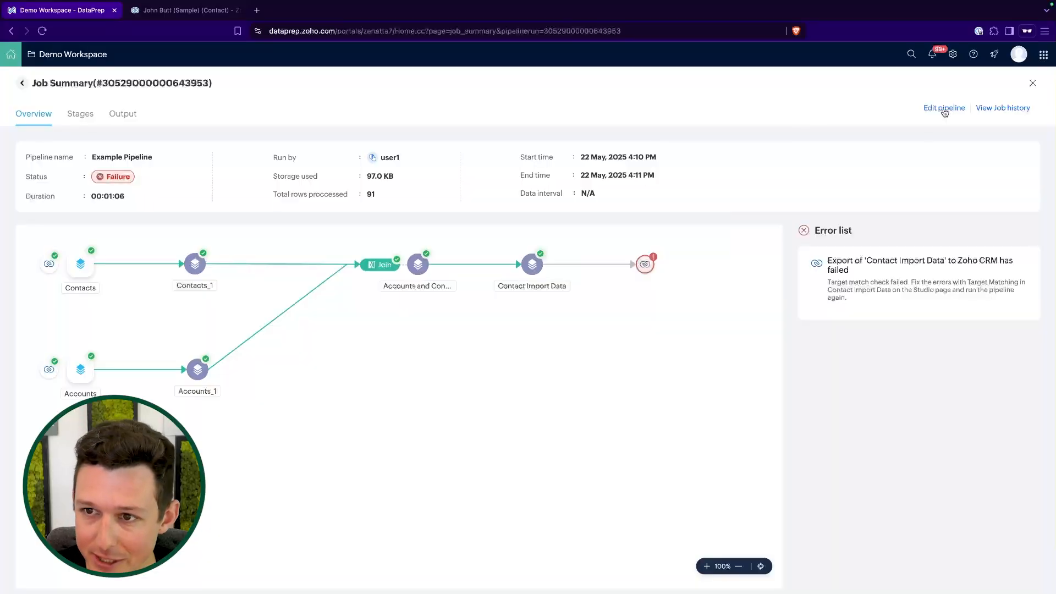
left_click(945, 110)
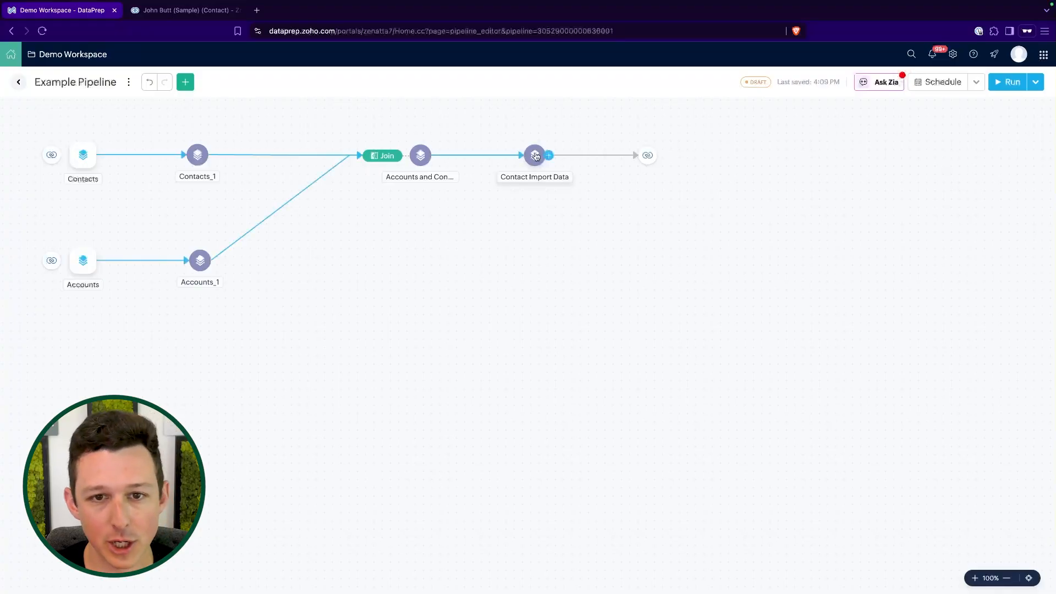
- Glance at the details of the Contact Import Data stage and the destination, and open that stage's data for preparation
left_click(536, 155)
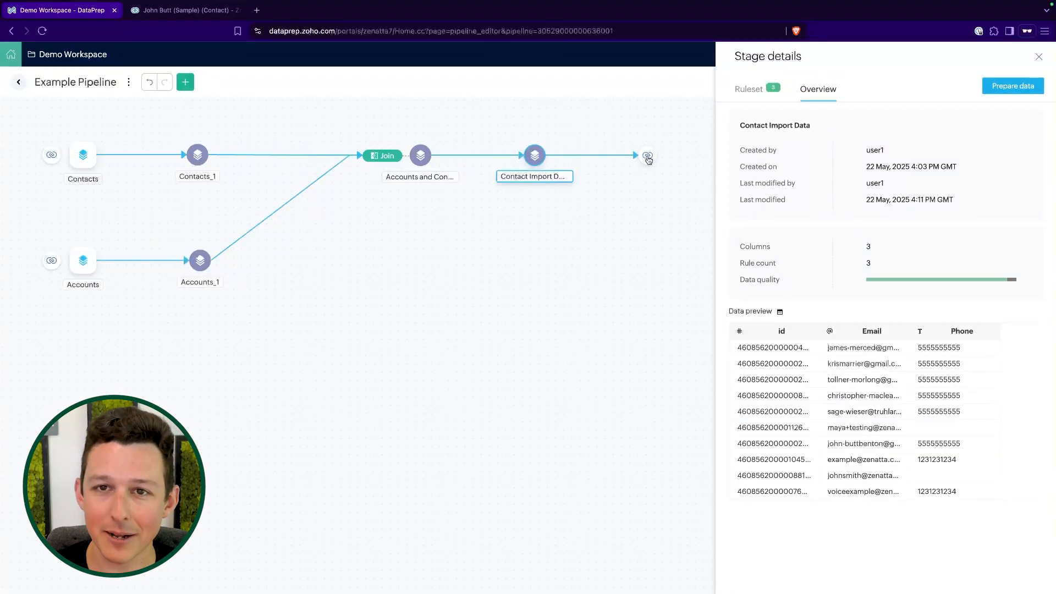
left_click(648, 158)
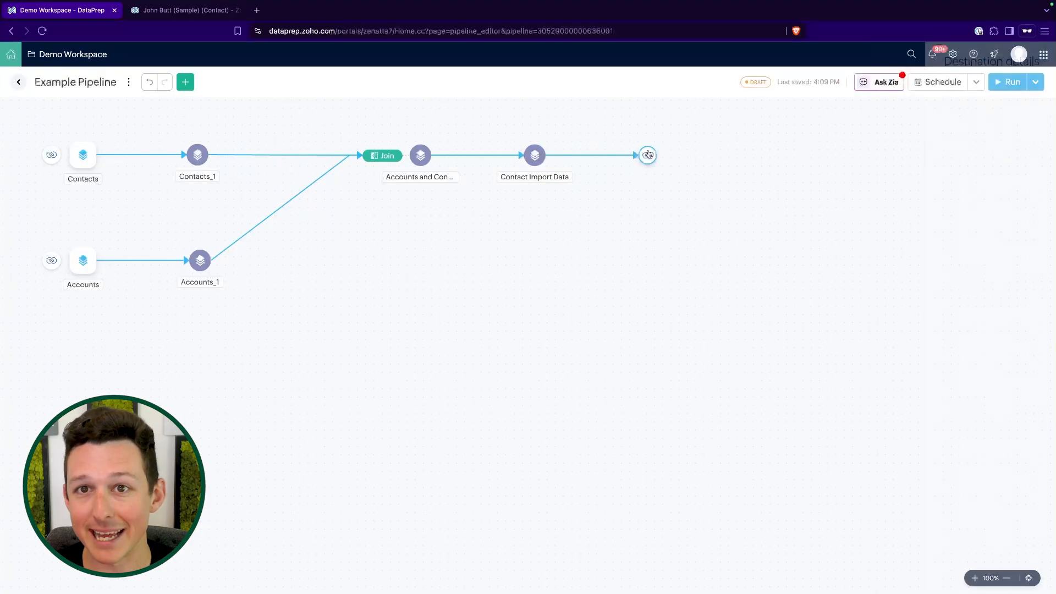
left_click(1040, 61)
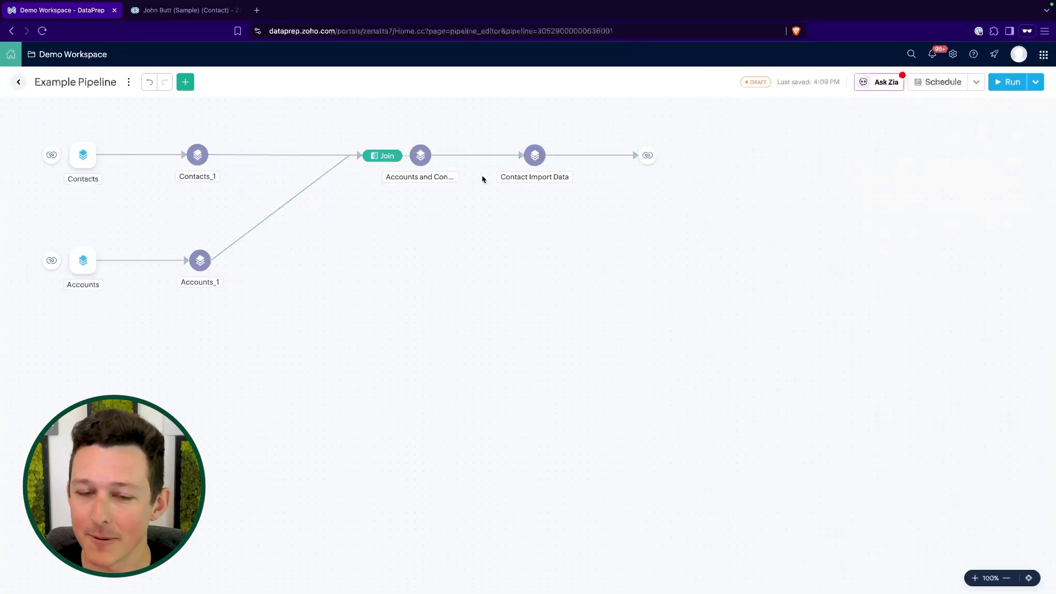
left_click(542, 157)
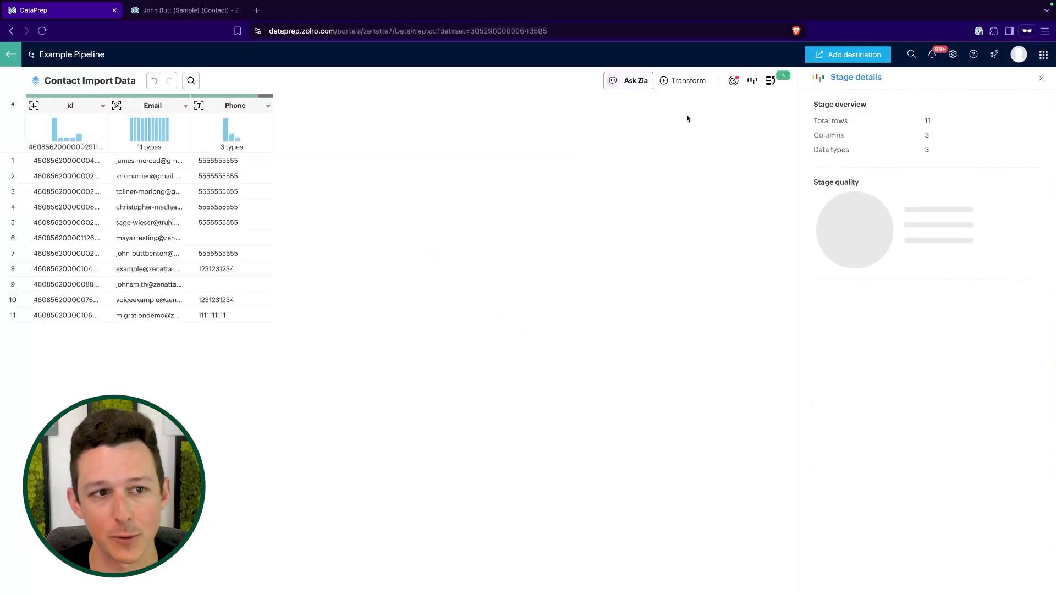
left_click(1041, 78)
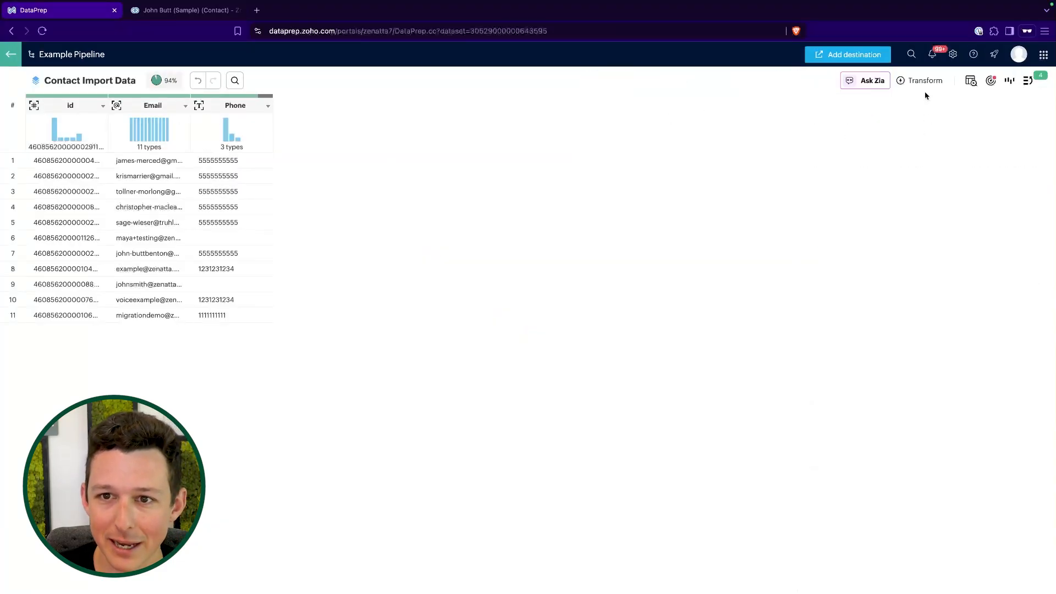
- Show the Zoho CRM Contacts target above the stage data and check the match status of Last_Name and the other unmatched columns
left_click(991, 80)
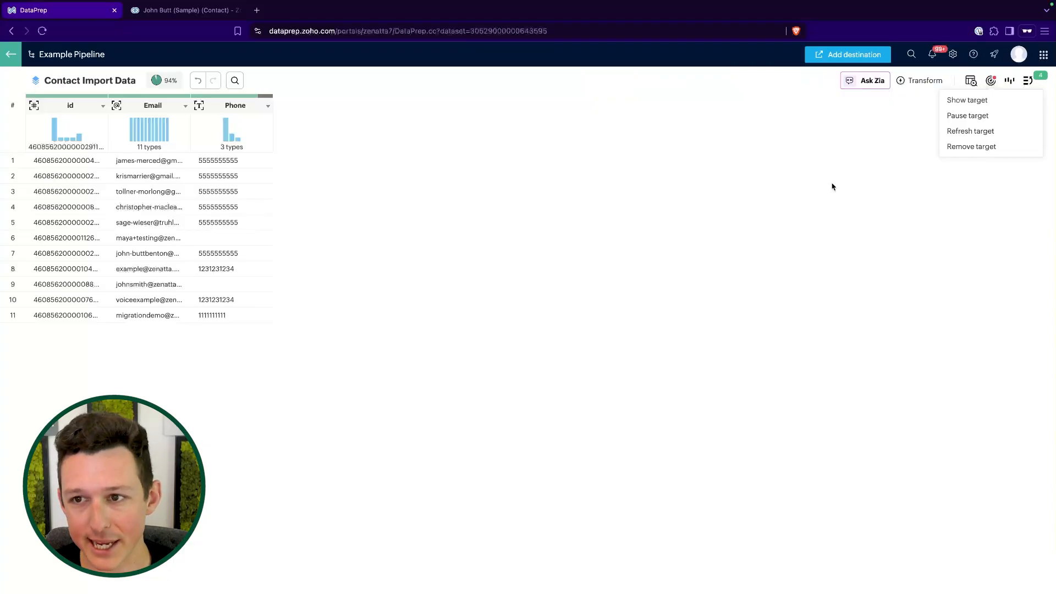
left_click(975, 104)
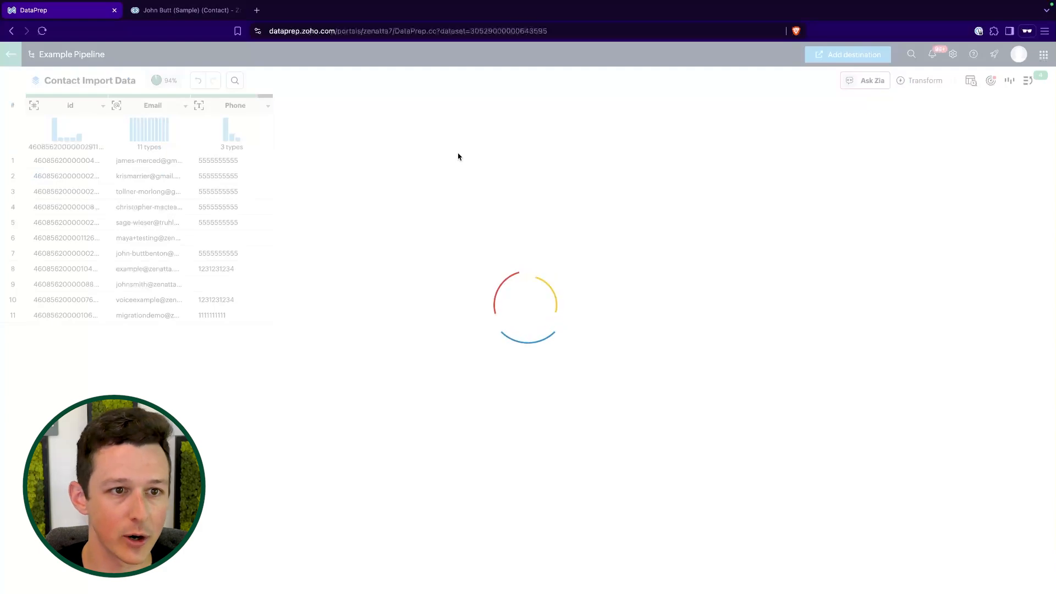
mouse_move(317, 142)
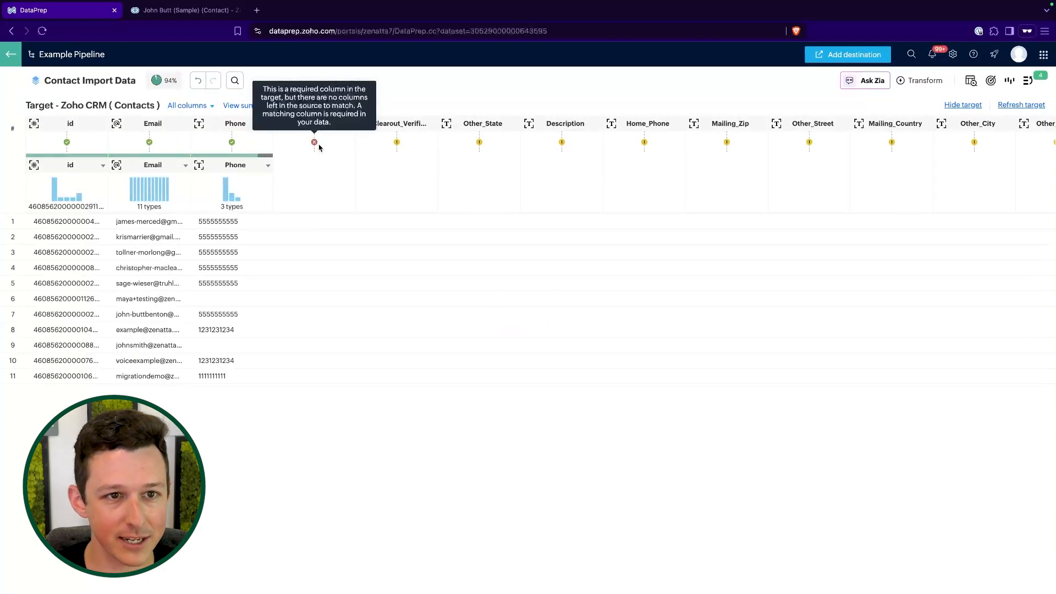
mouse_move(401, 140)
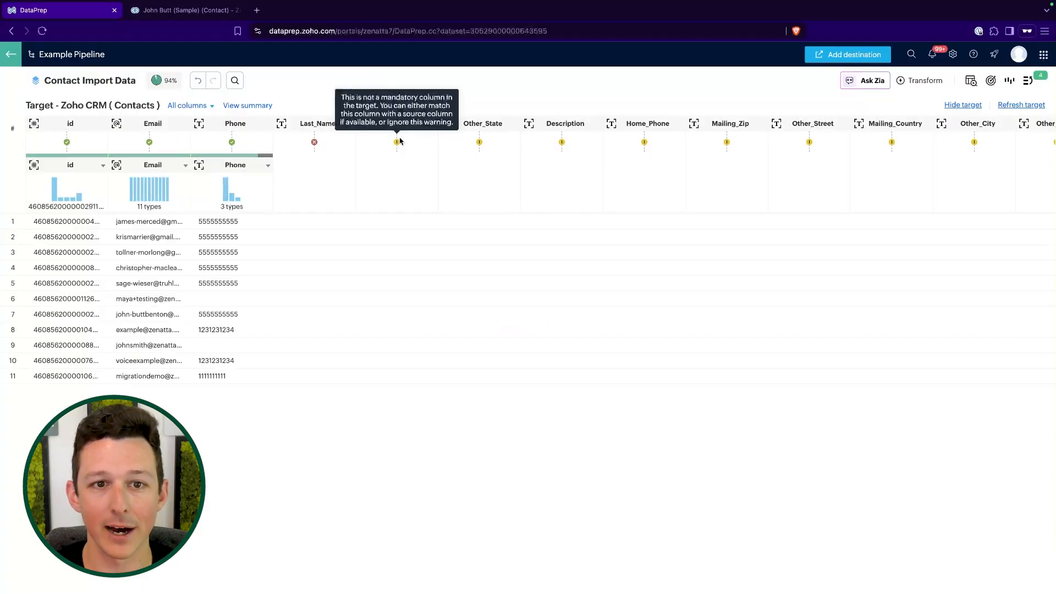
mouse_move(479, 142)
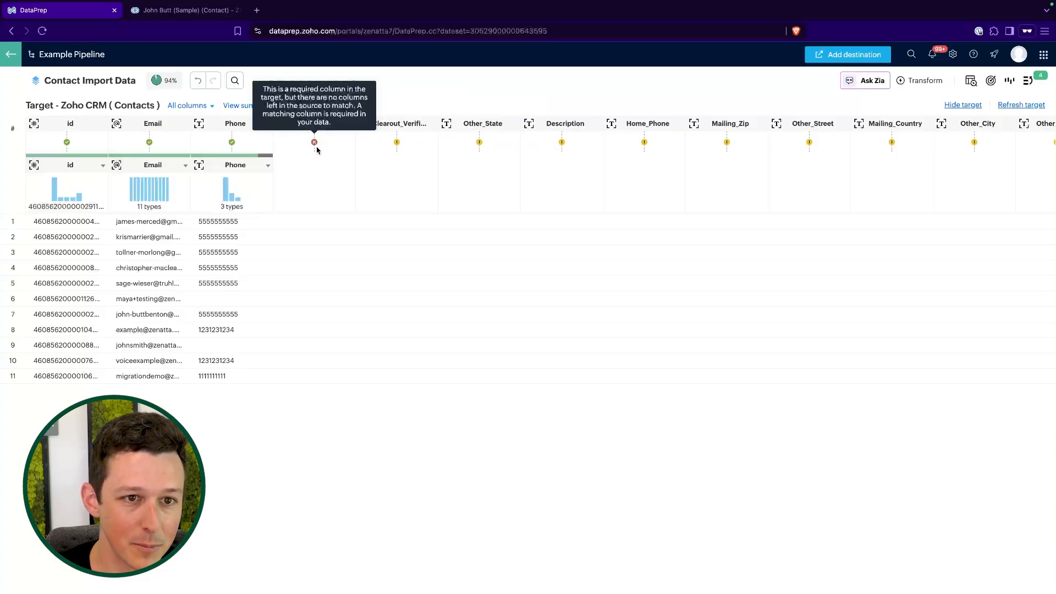
right_click(317, 149)
left_click(449, 90)
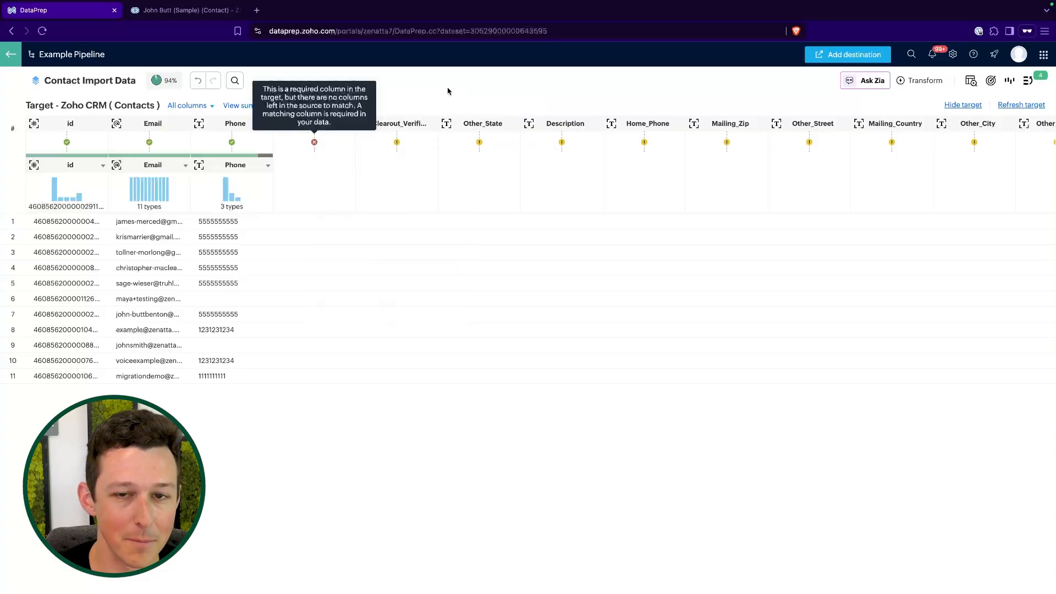
- Edit the first Delete columns rule in the ruleset so that Last_Name is no longer deleted, and apply it
left_click(1026, 82)
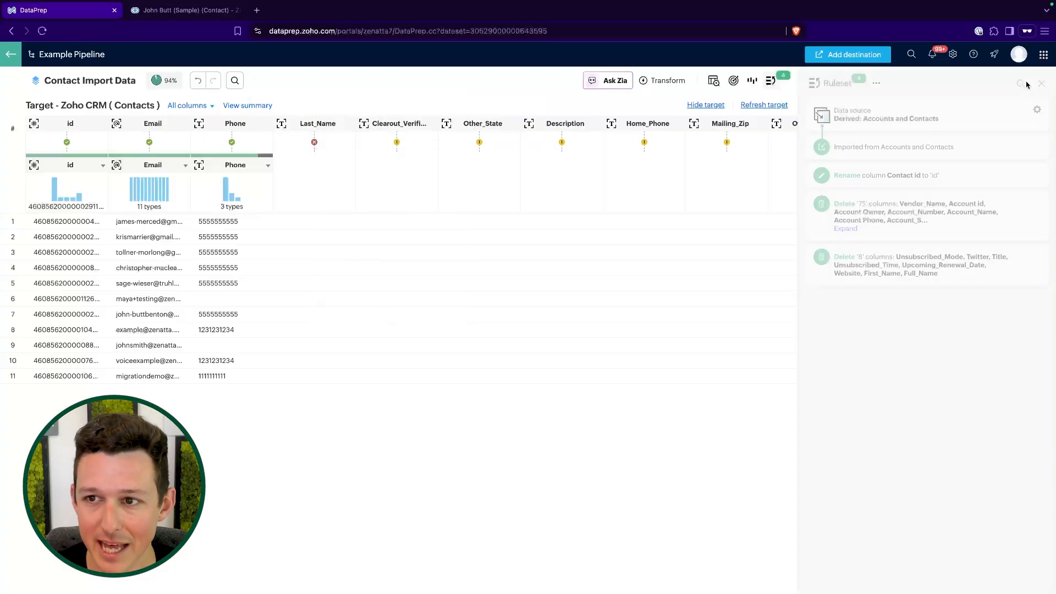
left_click(892, 212)
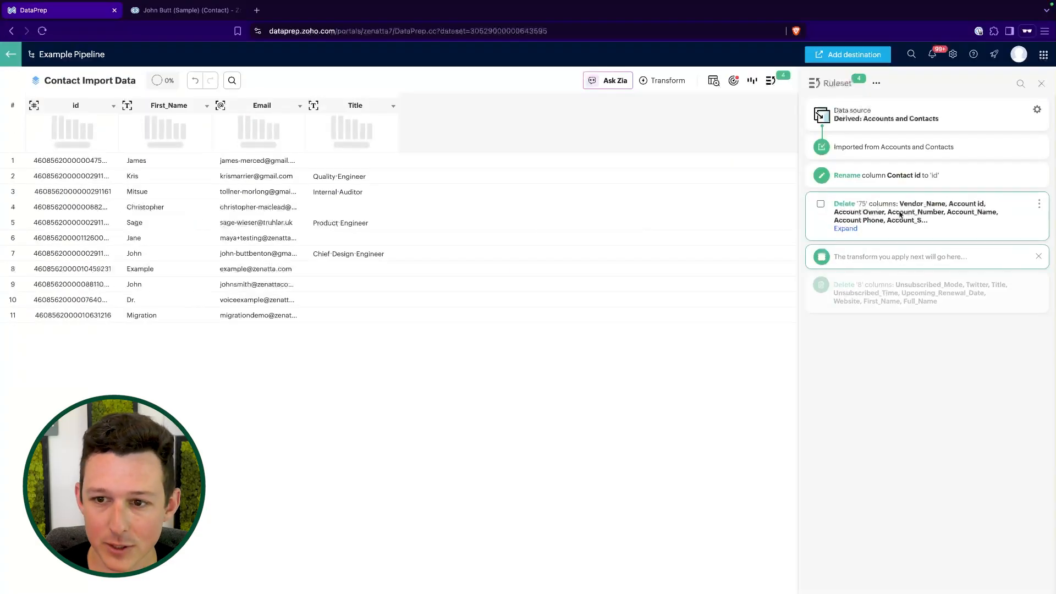
left_click(1039, 204)
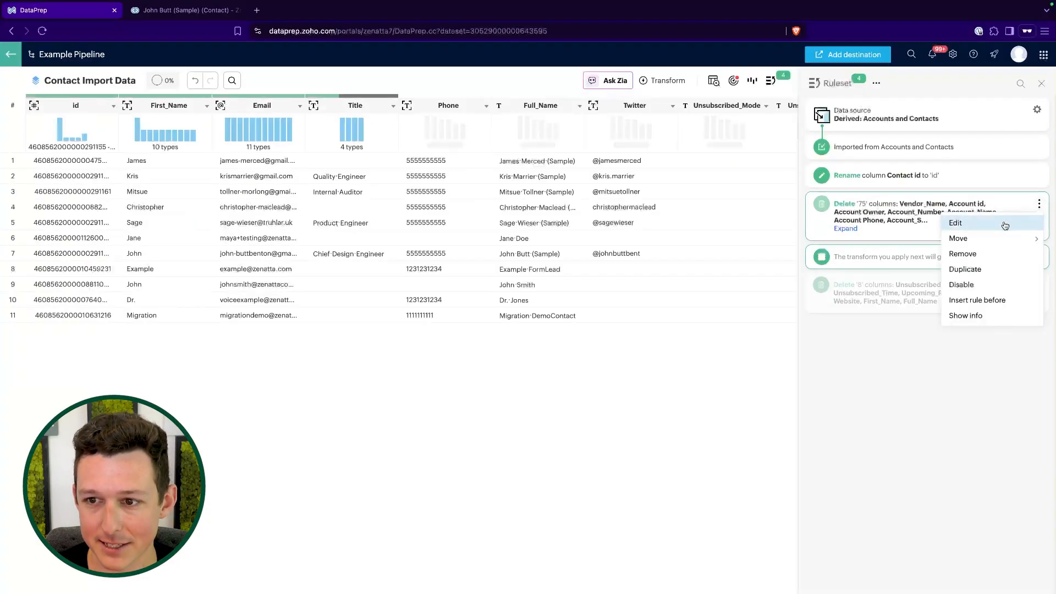
left_click(1004, 225)
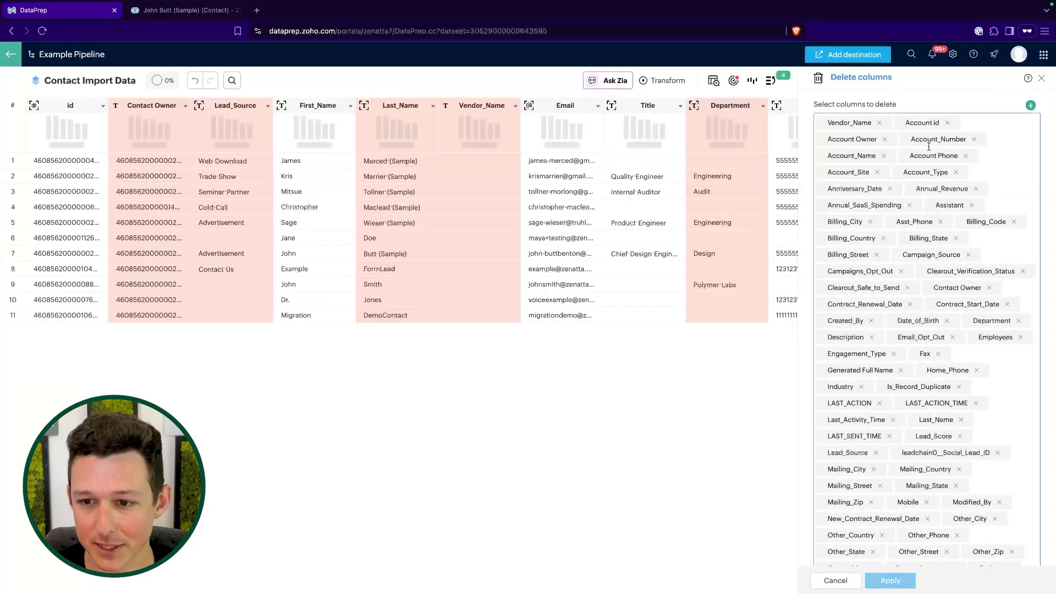
scroll(928, 147, "down", 2)
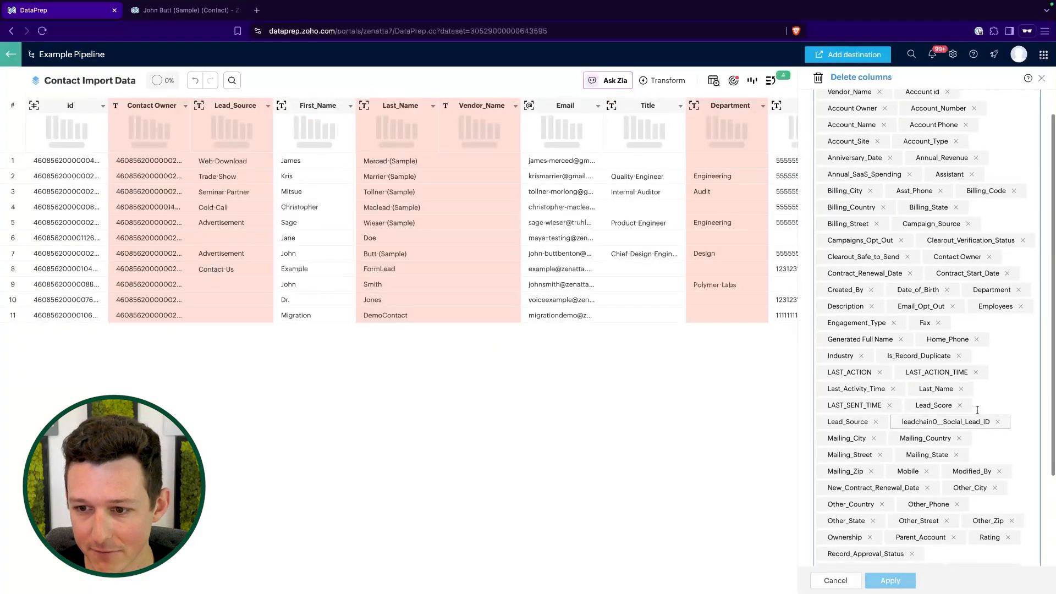
left_click(961, 389)
scroll(947, 396, "down", 3)
left_click(891, 580)
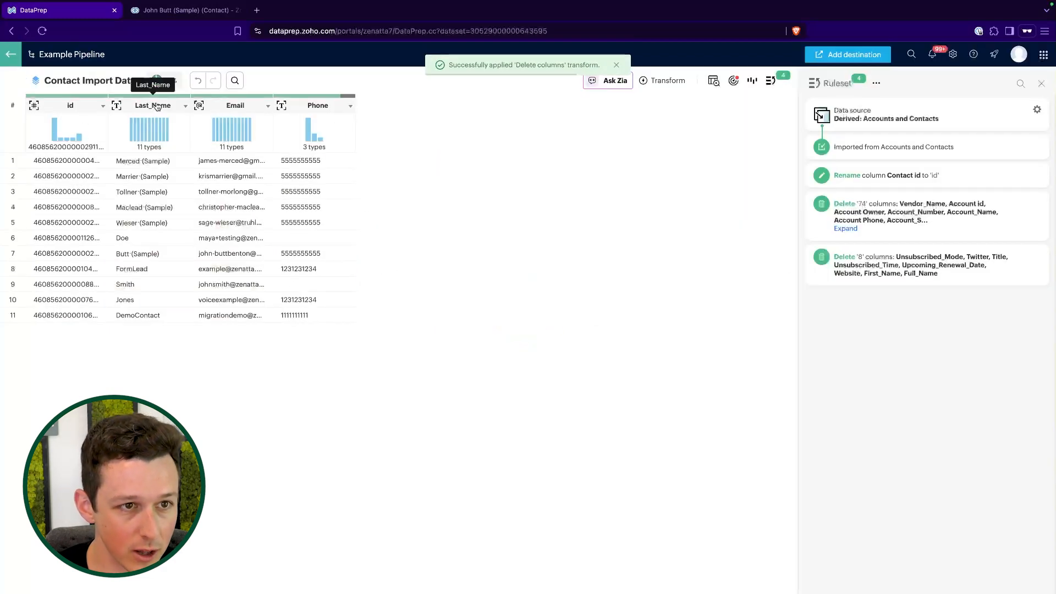
- Show the target again, refresh it, and check the match status across all target columns
left_click(735, 82)
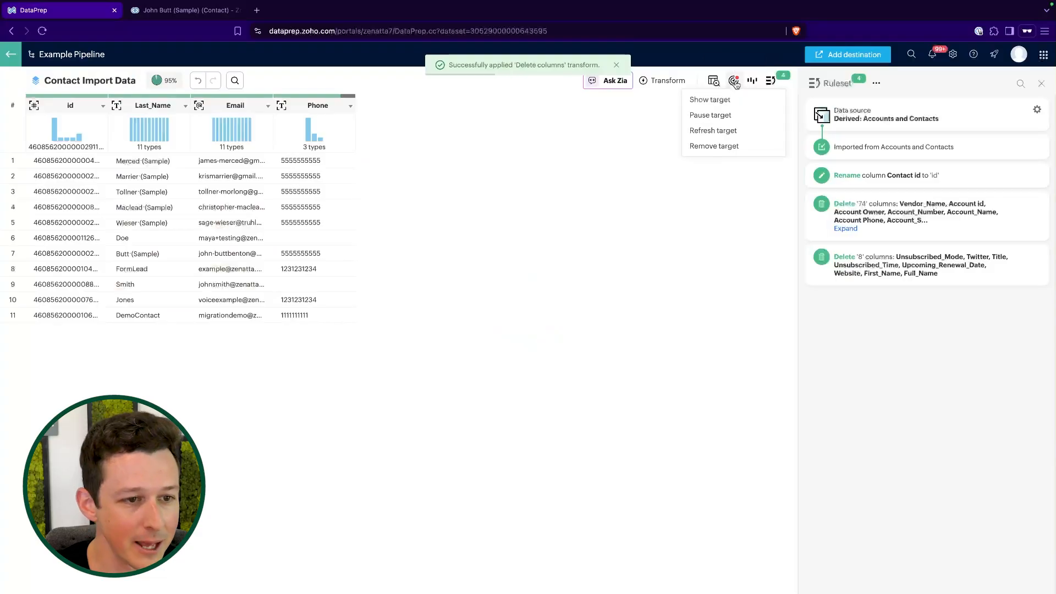
left_click(715, 100)
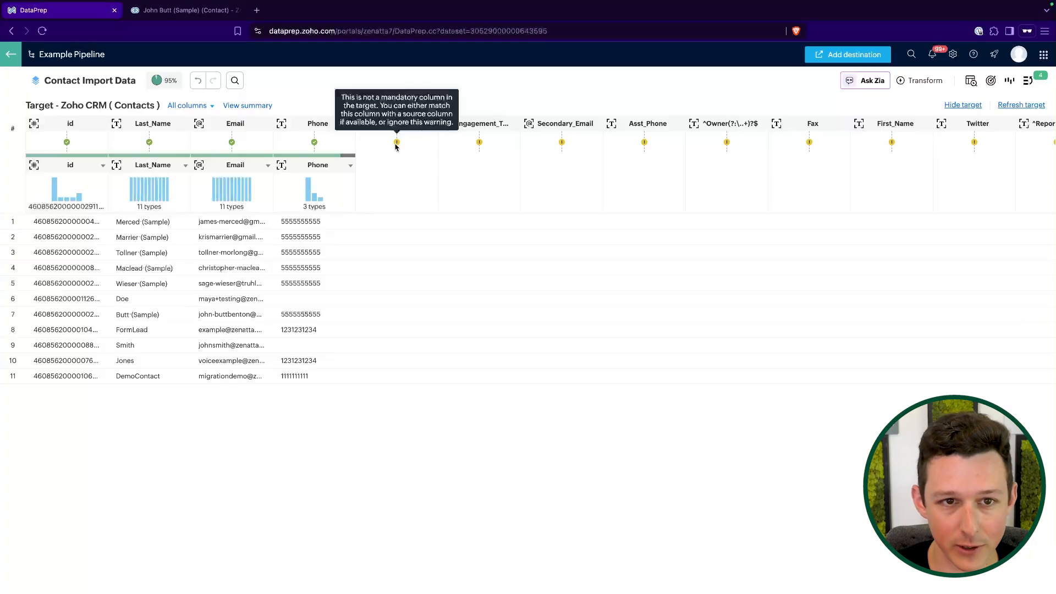
left_click(1030, 106)
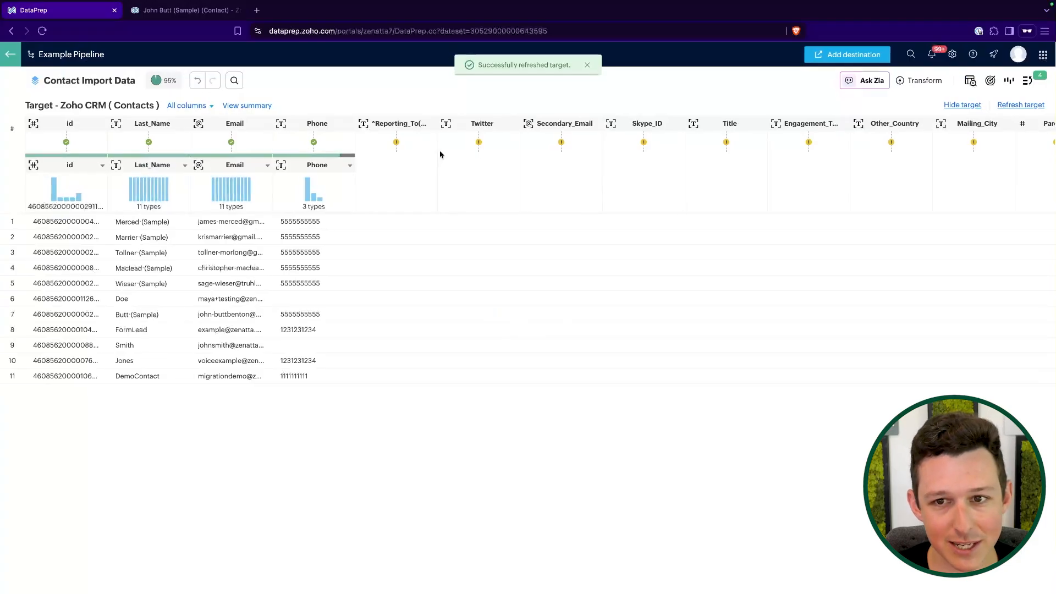
scroll(824, 213, "right", 5)
scroll(892, 287, "right", 10)
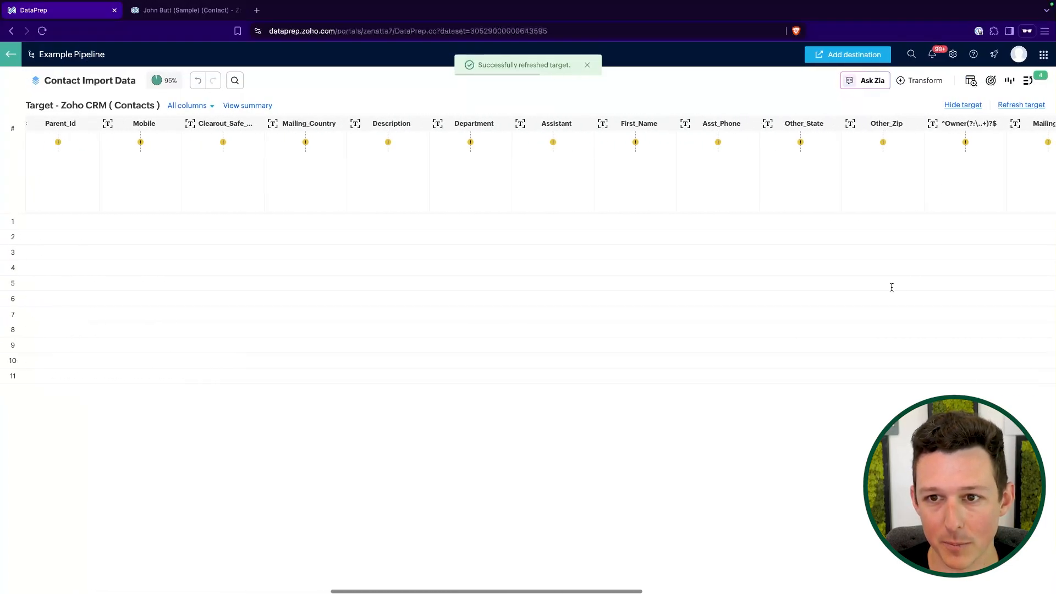
scroll(892, 287, "right", 10)
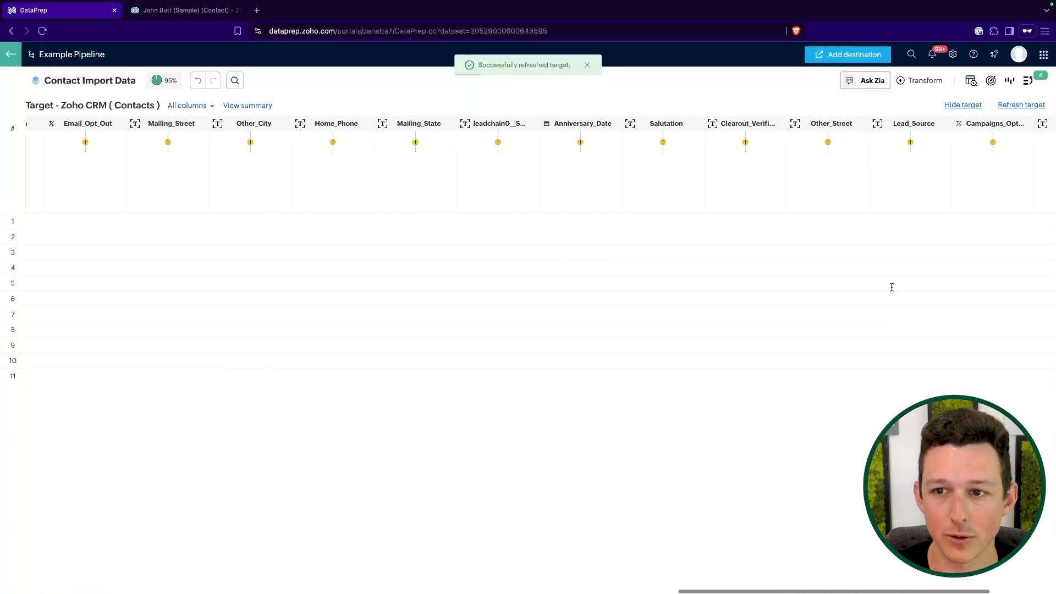
scroll(892, 287, "left", 20)
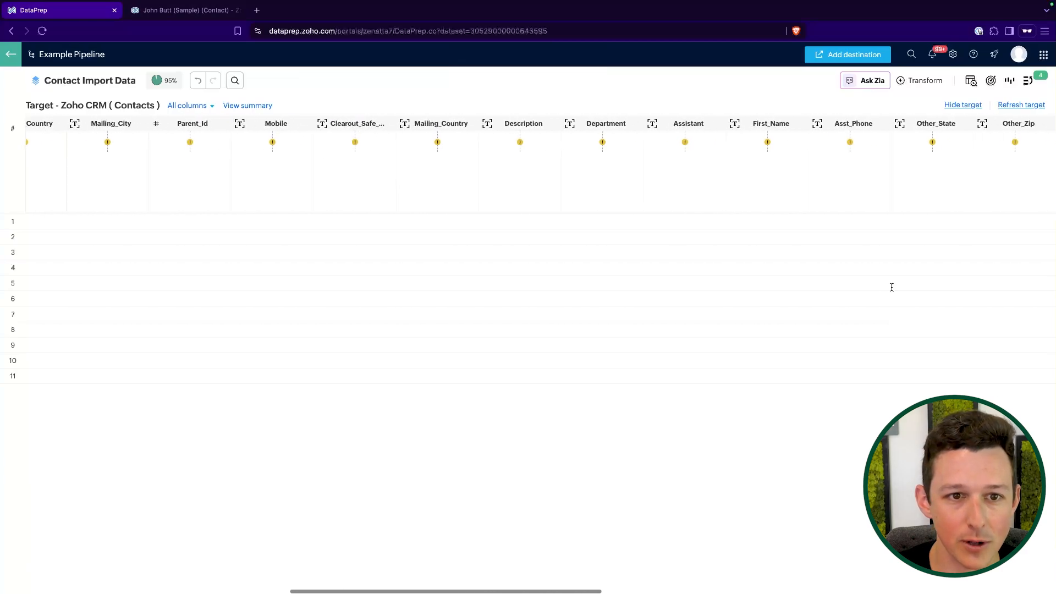
mouse_move(564, 151)
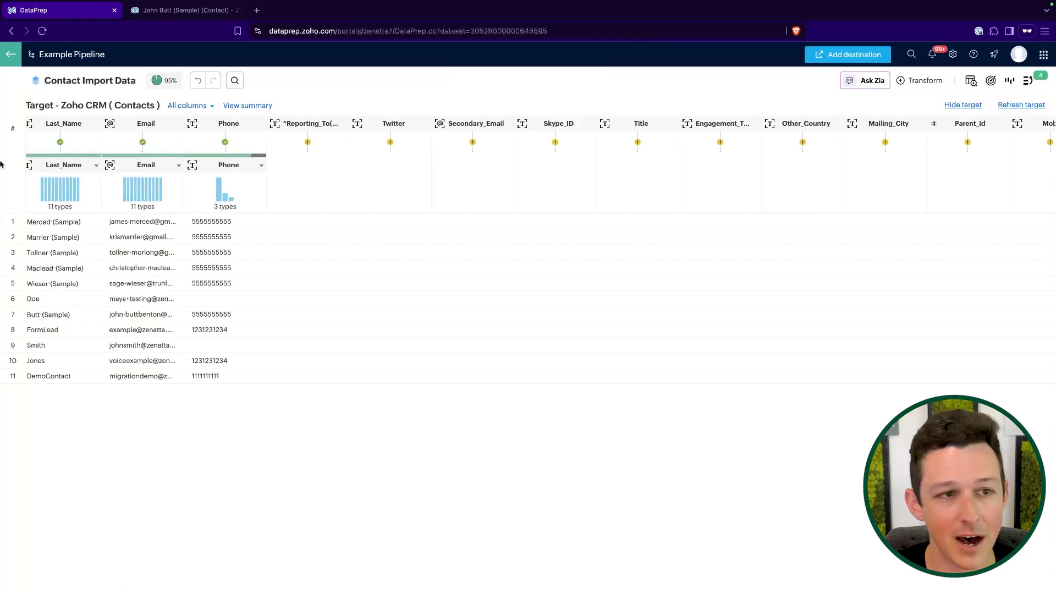
- Return to the pipeline editor and start a manual run that uses the existing data
left_click(7, 58)
left_click(1009, 85)
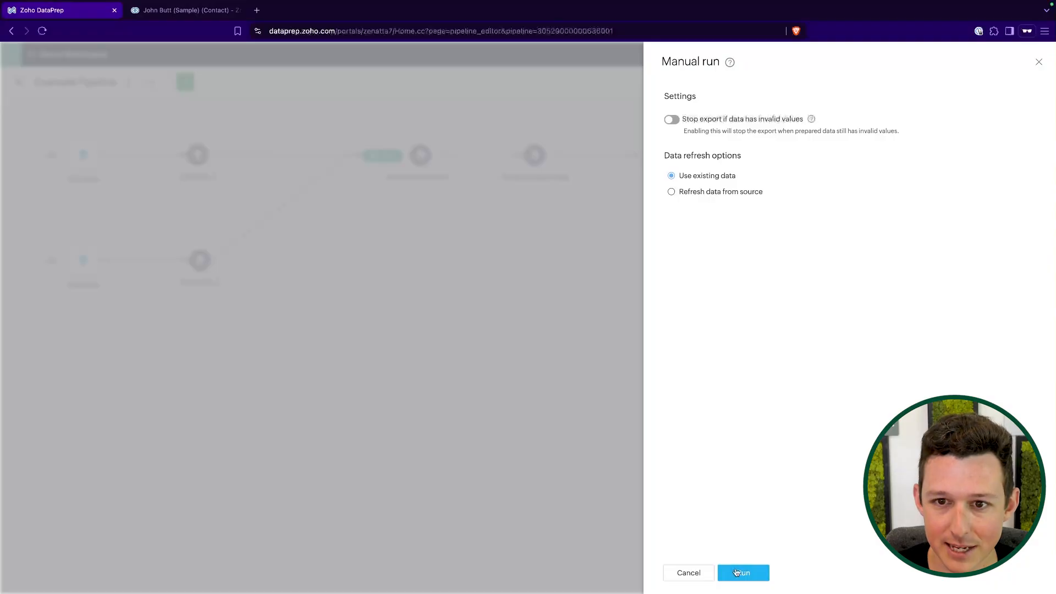
left_click(737, 572)
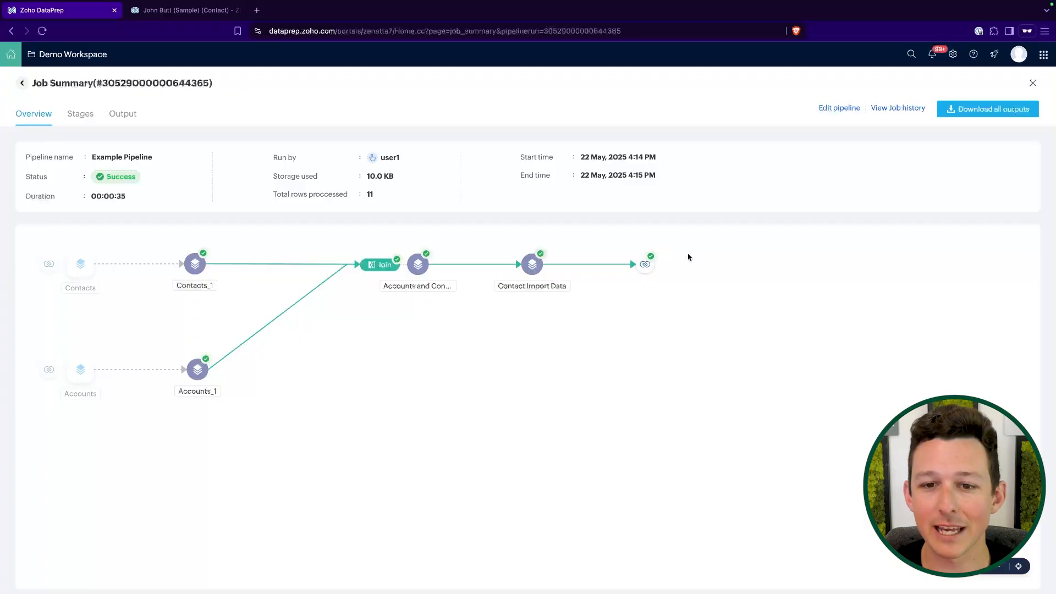
- Review the job summary's run overview, the Zoho CRM output and the stages
mouse_move(207, 255)
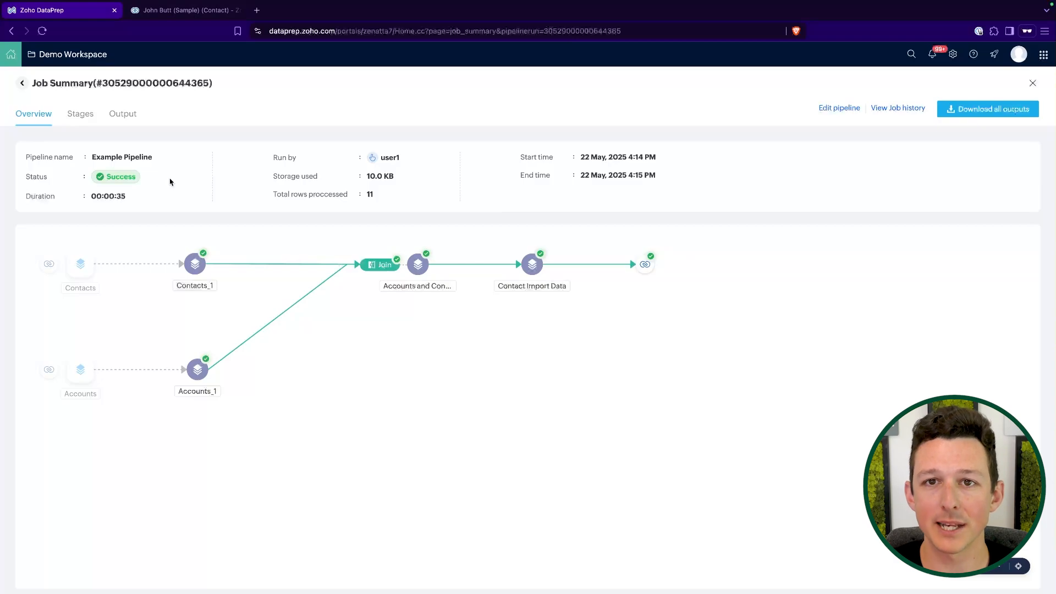
mouse_move(641, 269)
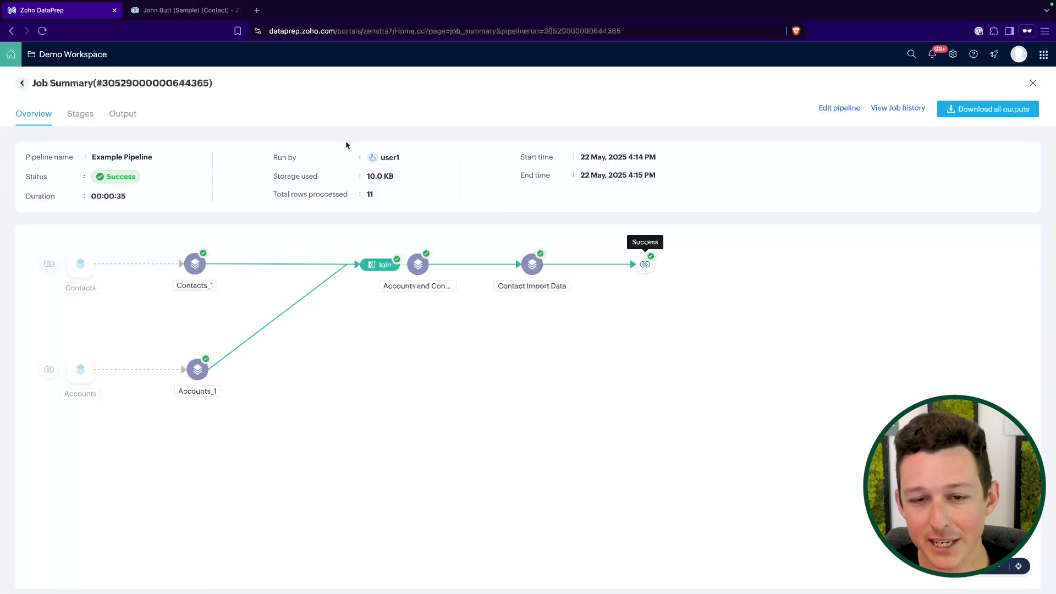
left_click(117, 114)
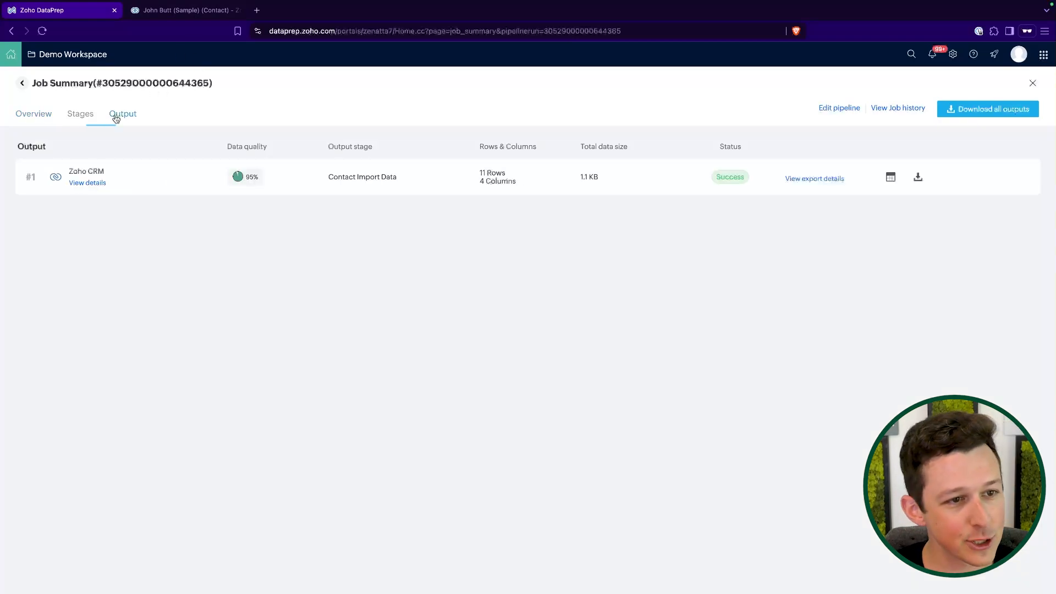
left_click(81, 113)
- Switch to Zoho CRM, reload the sample contact of the Benton account, and open its Phone field to check the stored format
left_click(183, 11)
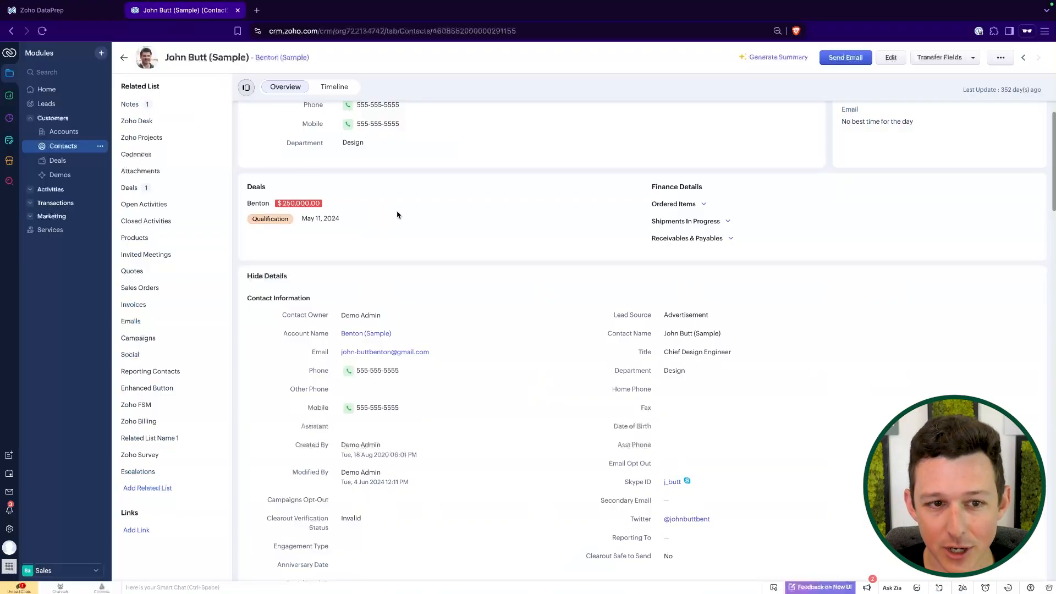
scroll(397, 215, "up", 1)
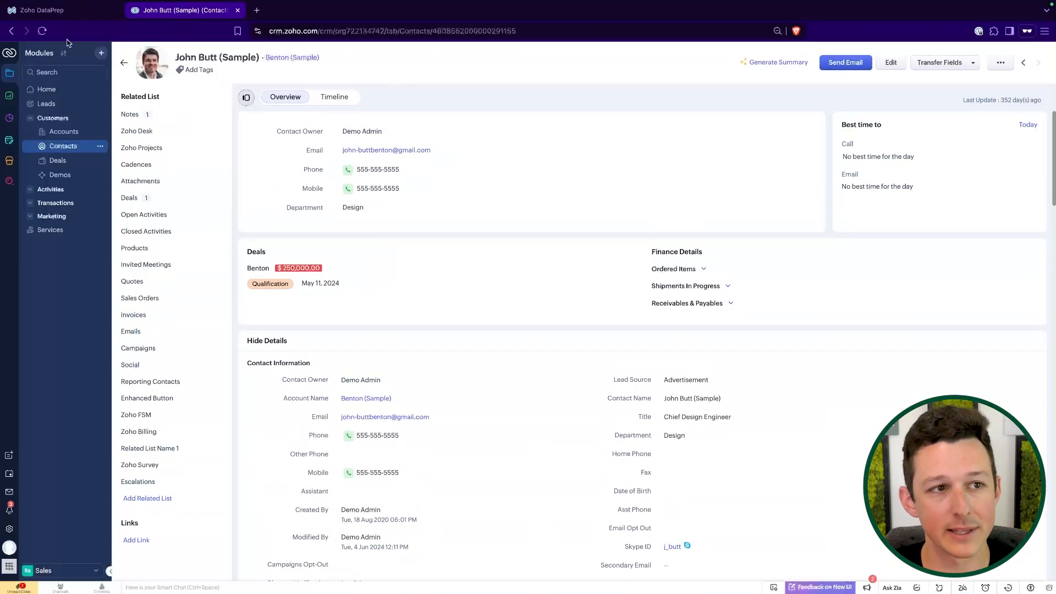
left_click(67, 12)
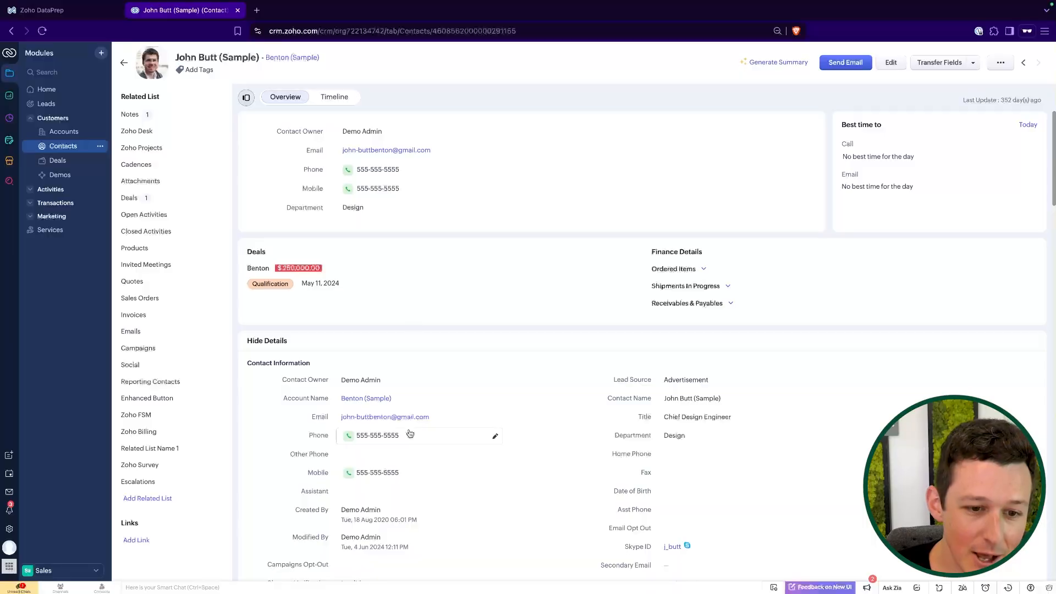
scroll(410, 434, "down", 3)
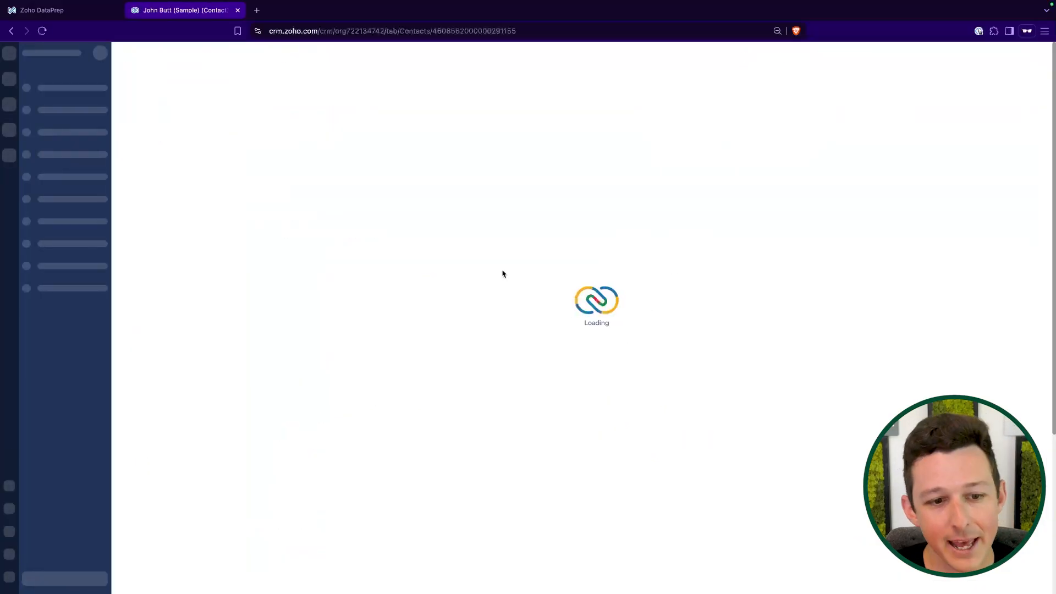
scroll(502, 275, "down", 3)
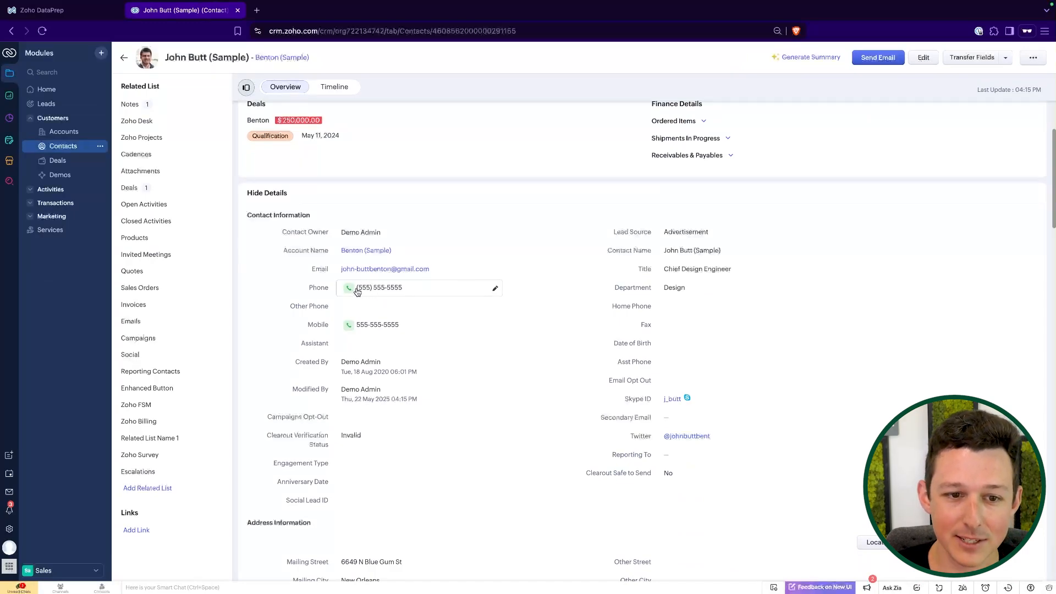
left_click(440, 293)
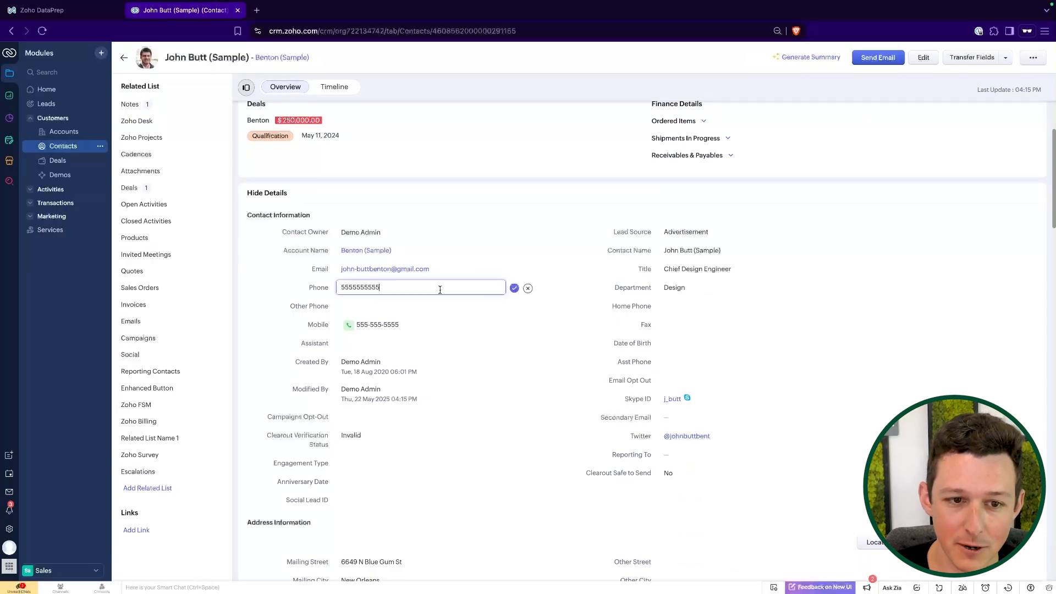
- Check the unformatted Phone value, discard the edit, and return to Zoho DataPrep, closing the CRM contact page
left_click_drag(342, 286, 436, 290)
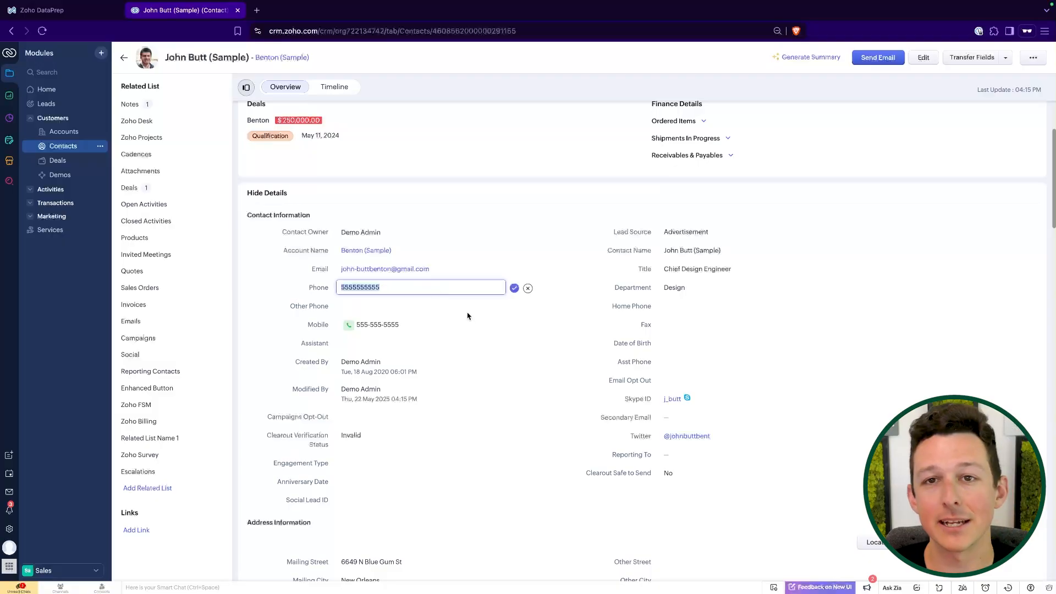
left_click(528, 289)
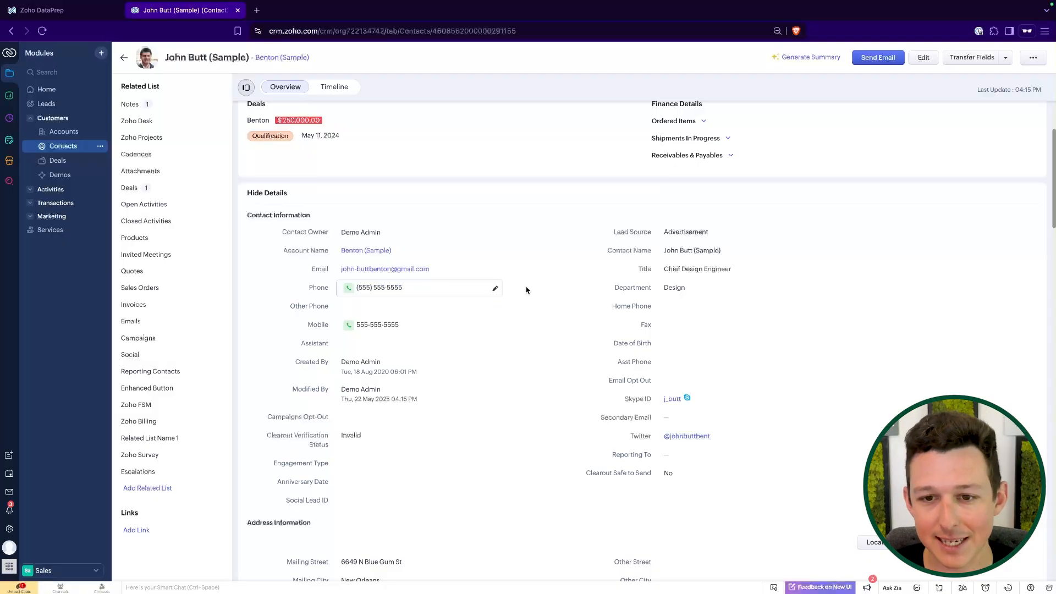
left_click(103, 15)
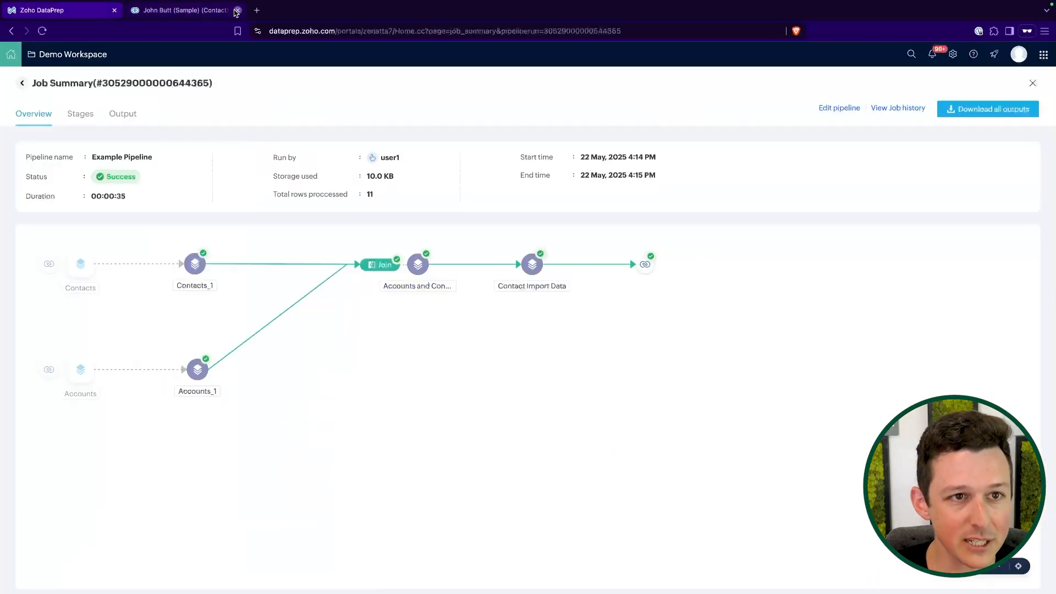
left_click(237, 10)
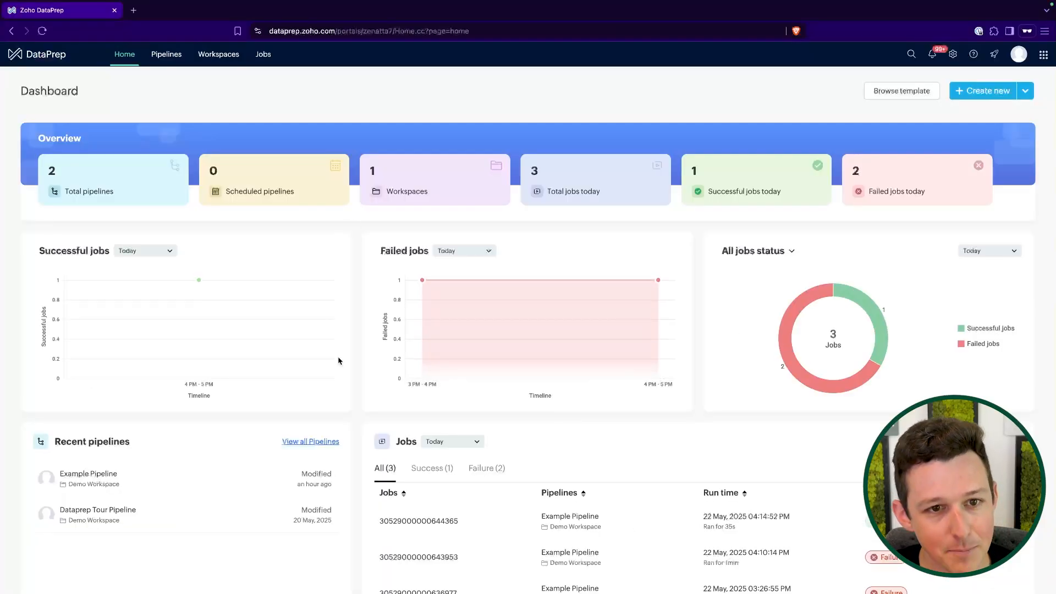
- Review the dashboard's overview cards, job status charts, recent pipelines and today's job list
scroll(339, 368, "down", 1)
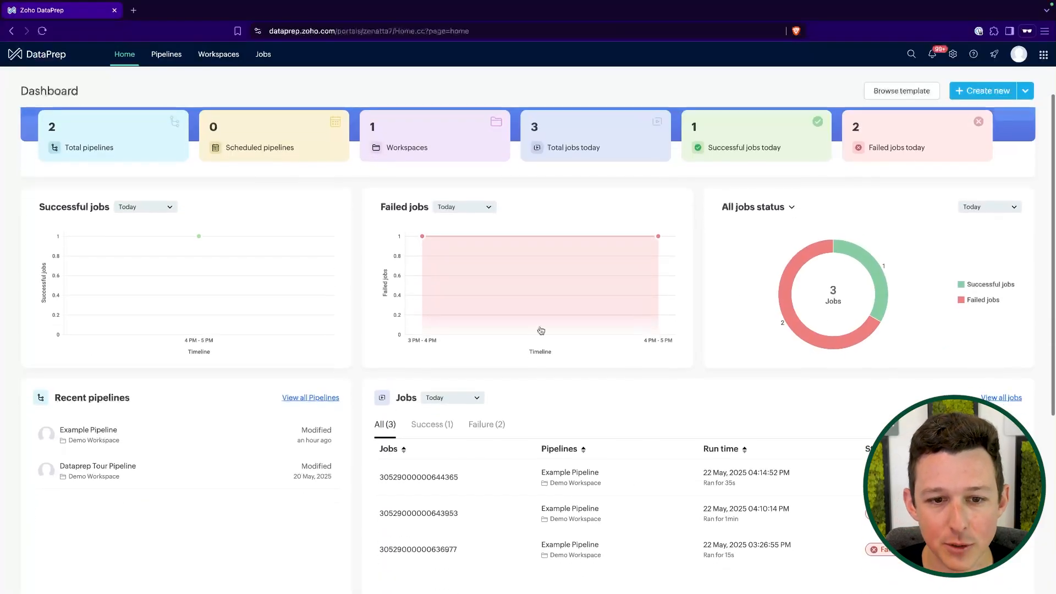
scroll(562, 262, "down", 1)
mouse_move(817, 241)
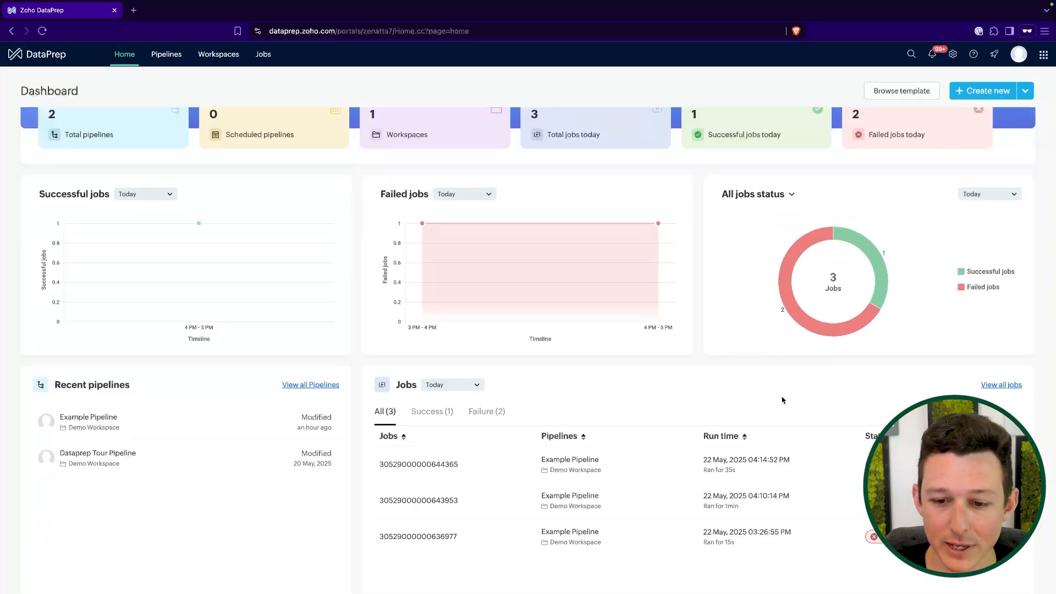
scroll(784, 400, "up", 1)
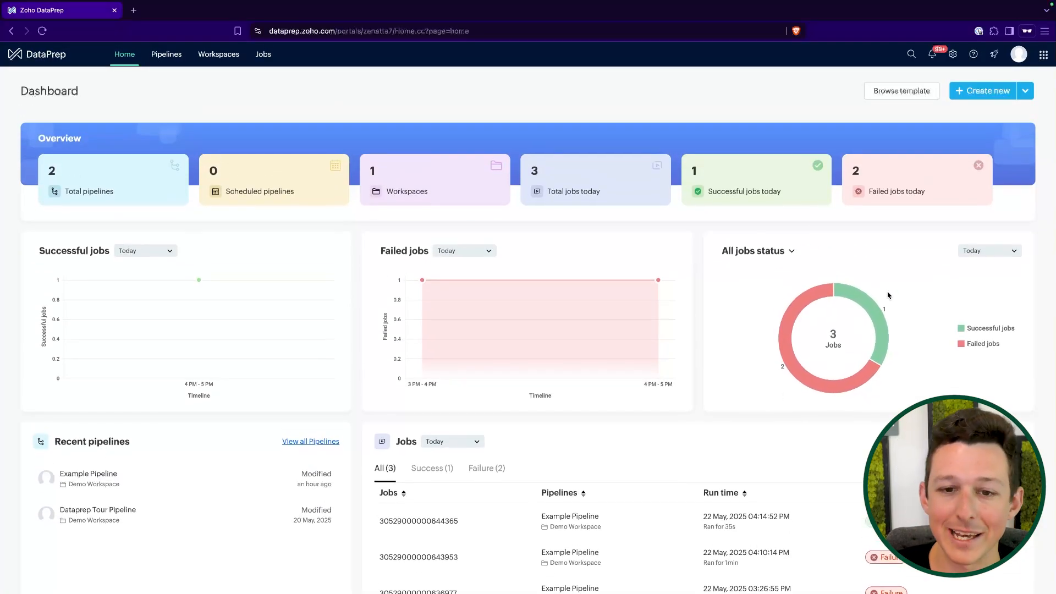
mouse_move(875, 310)
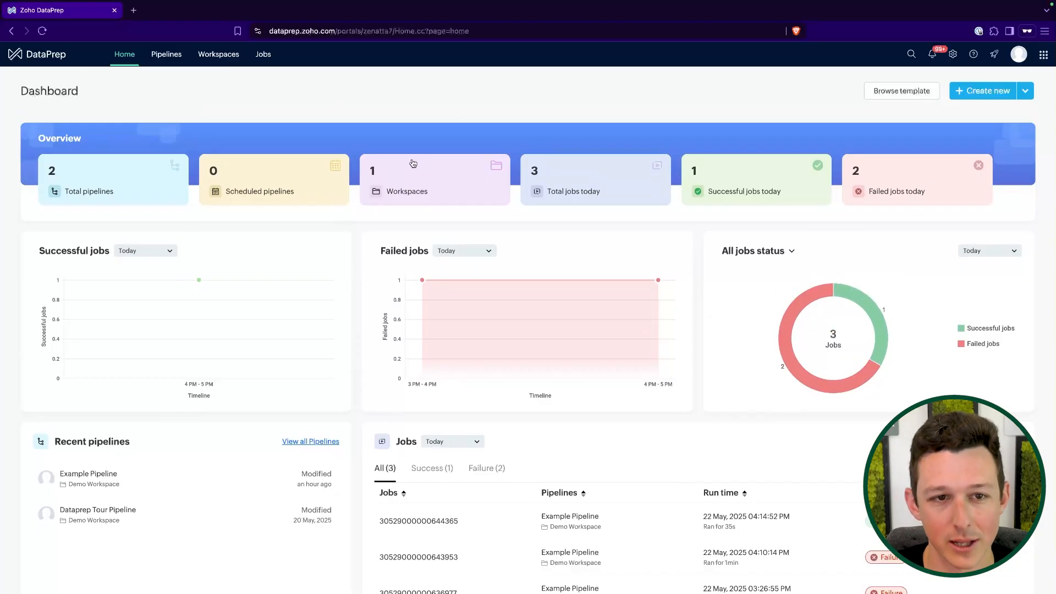
- Browse the predefined and saved templates in the template library and return to the dashboard
left_click(902, 92)
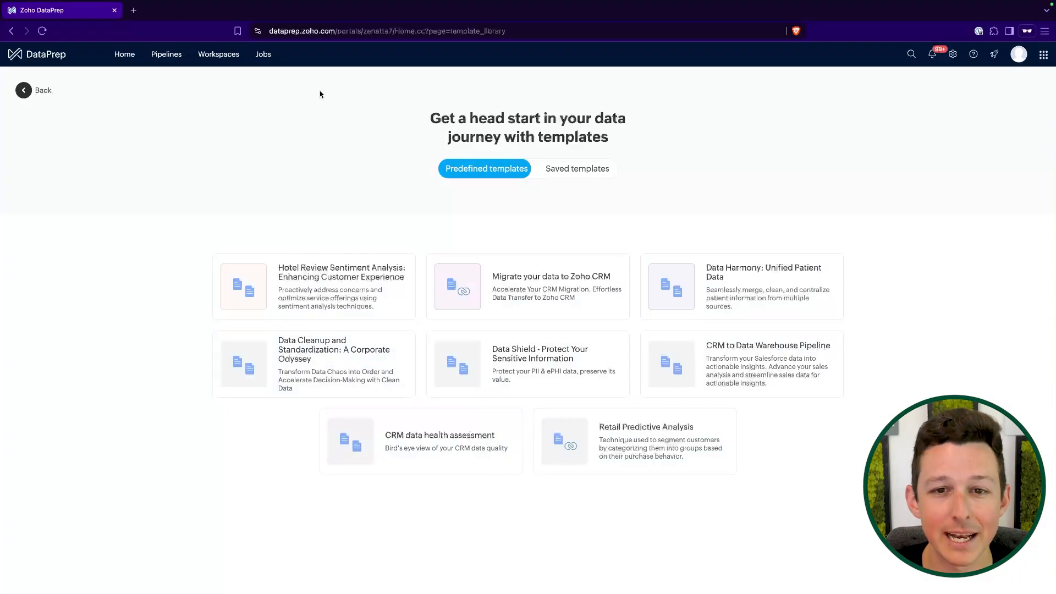
left_click(572, 171)
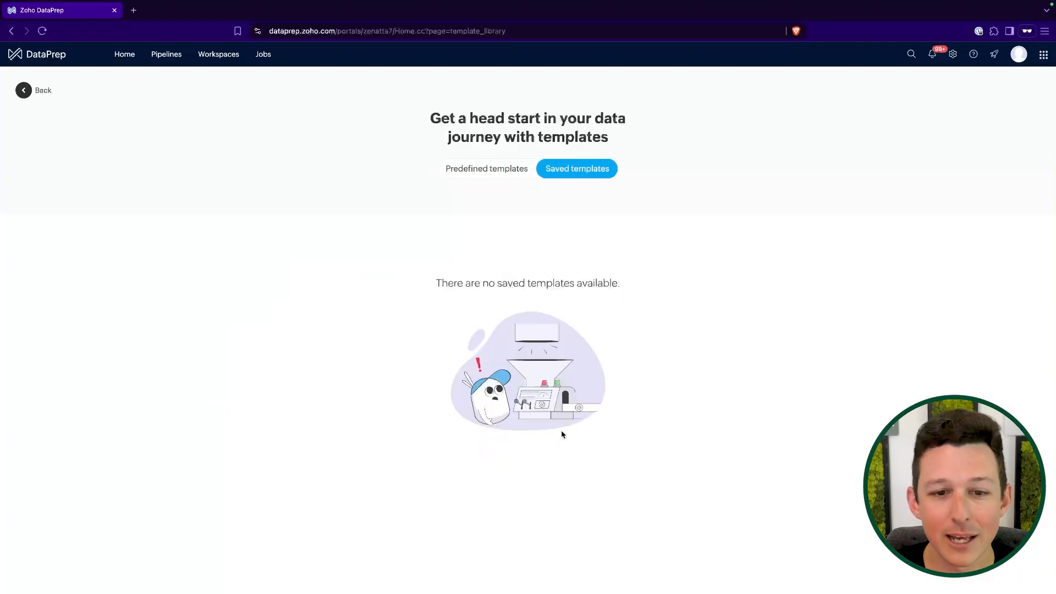
left_click(488, 169)
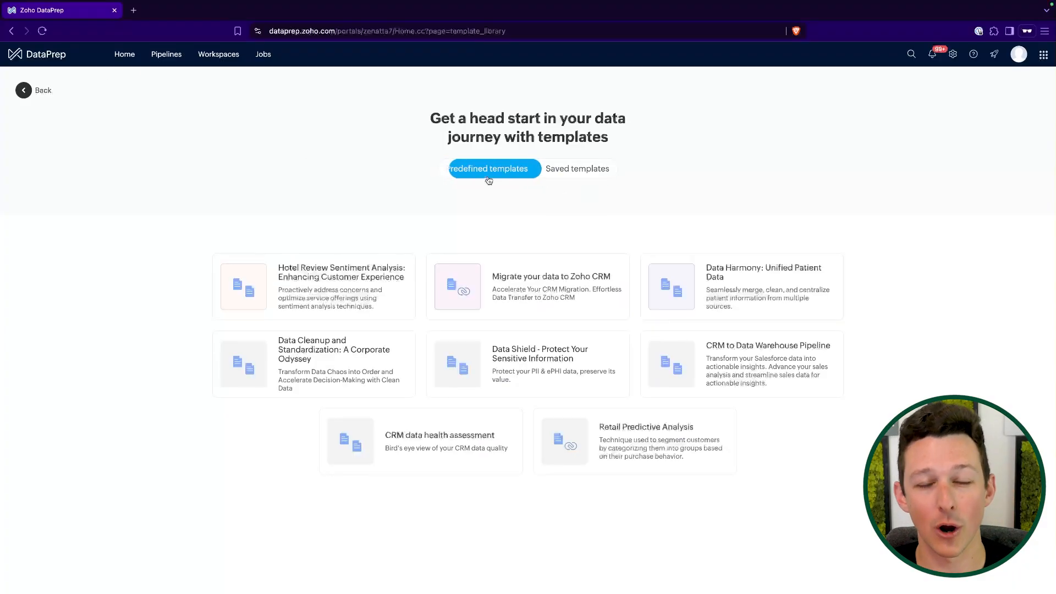
left_click(27, 94)
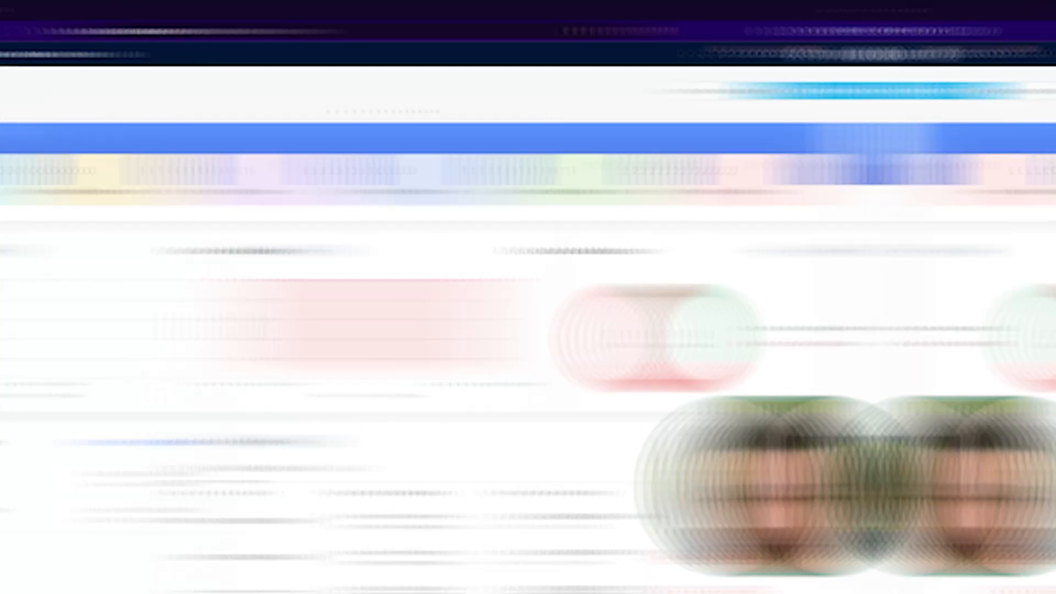